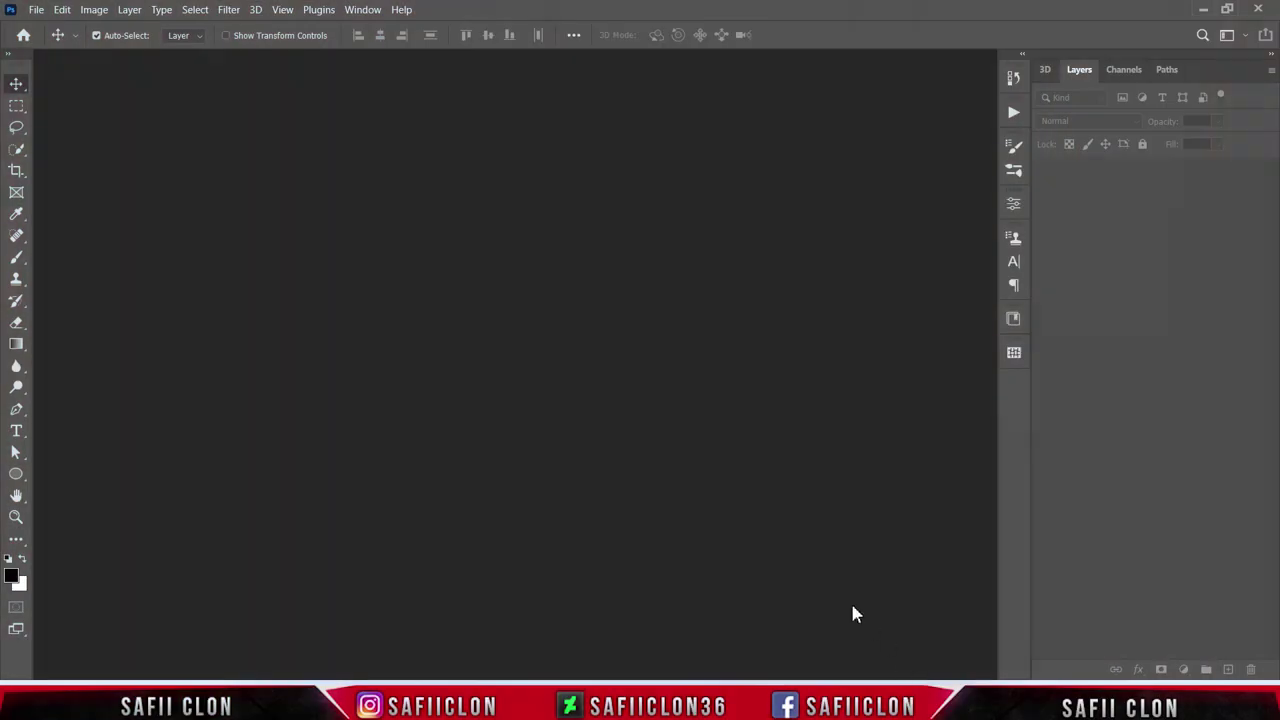
- Open cdd20-0fT07sVIFCc-unsplash.jpg, the yellow moon over mountains photo, from the Moon folder
{"action": "left_click", "coordinate": [35, 9]}
{"action": "left_click", "coordinate": [62, 43]}
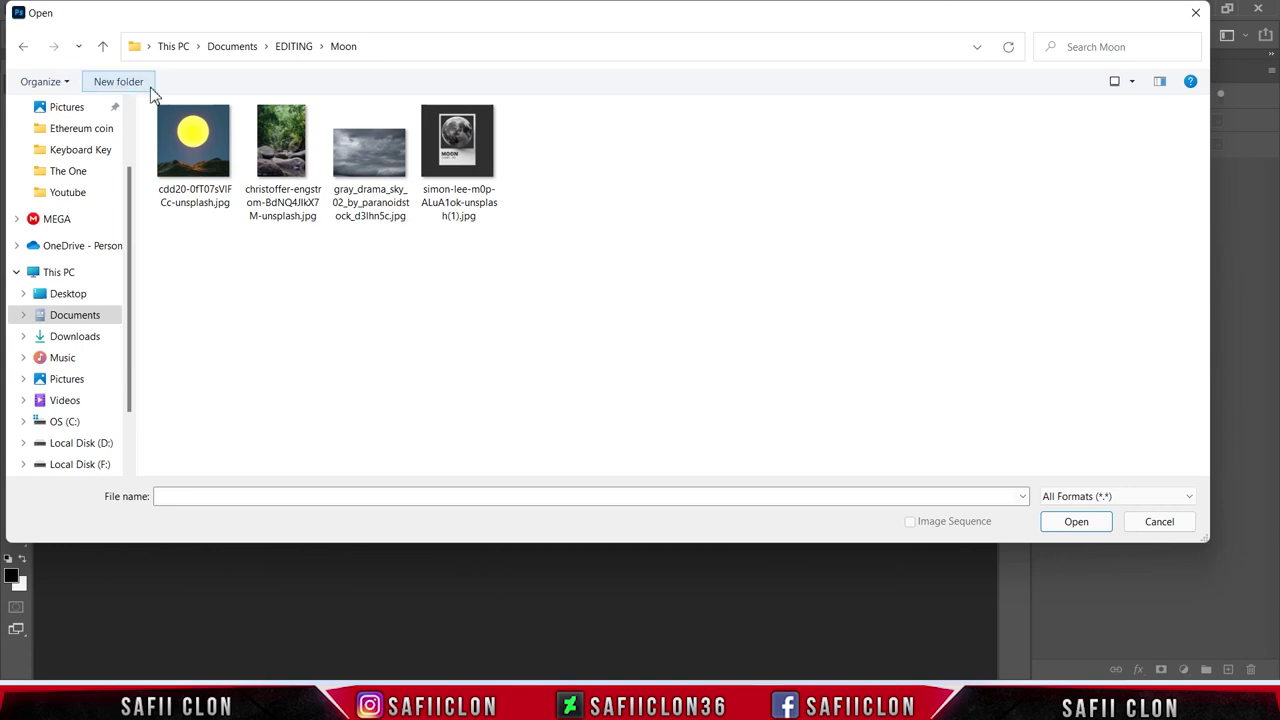
{"action": "left_click", "coordinate": [196, 170]}
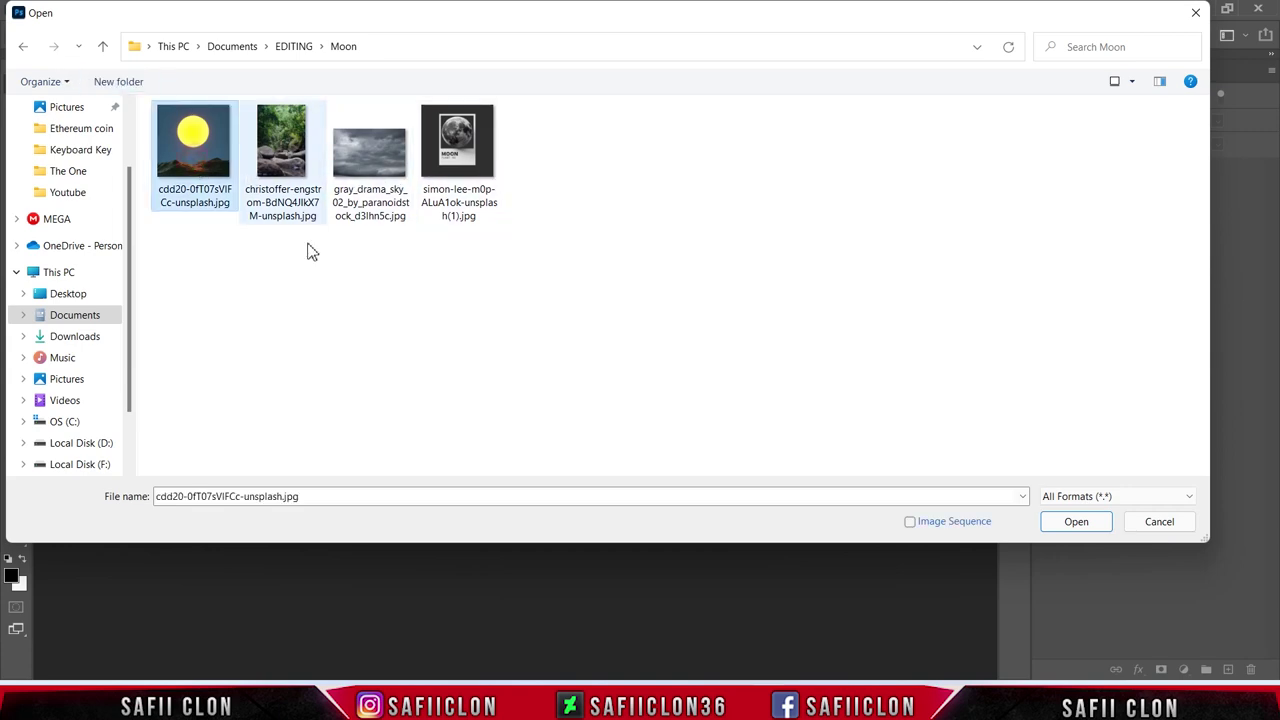
{"action": "left_click", "coordinate": [1062, 528]}
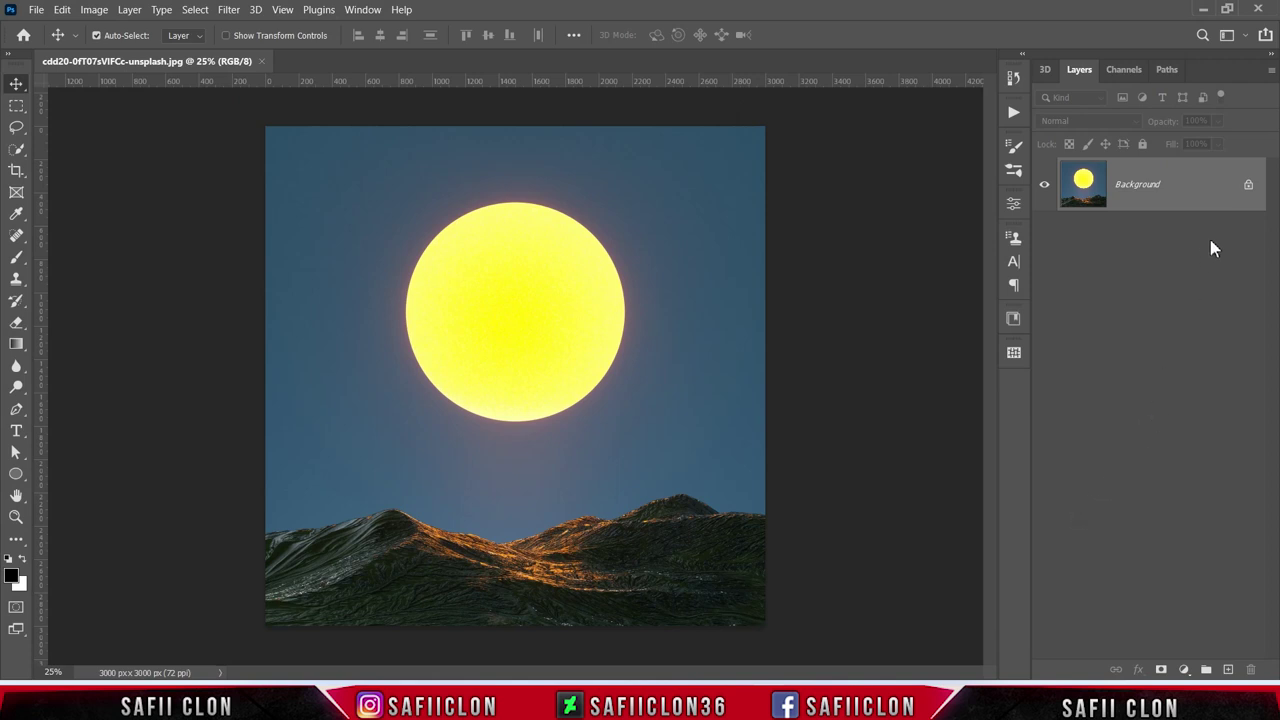
- Unlock the Background layer and mask it to the mountains using a Quick Selection in Add mode
{"action": "left_click", "coordinate": [1248, 185]}
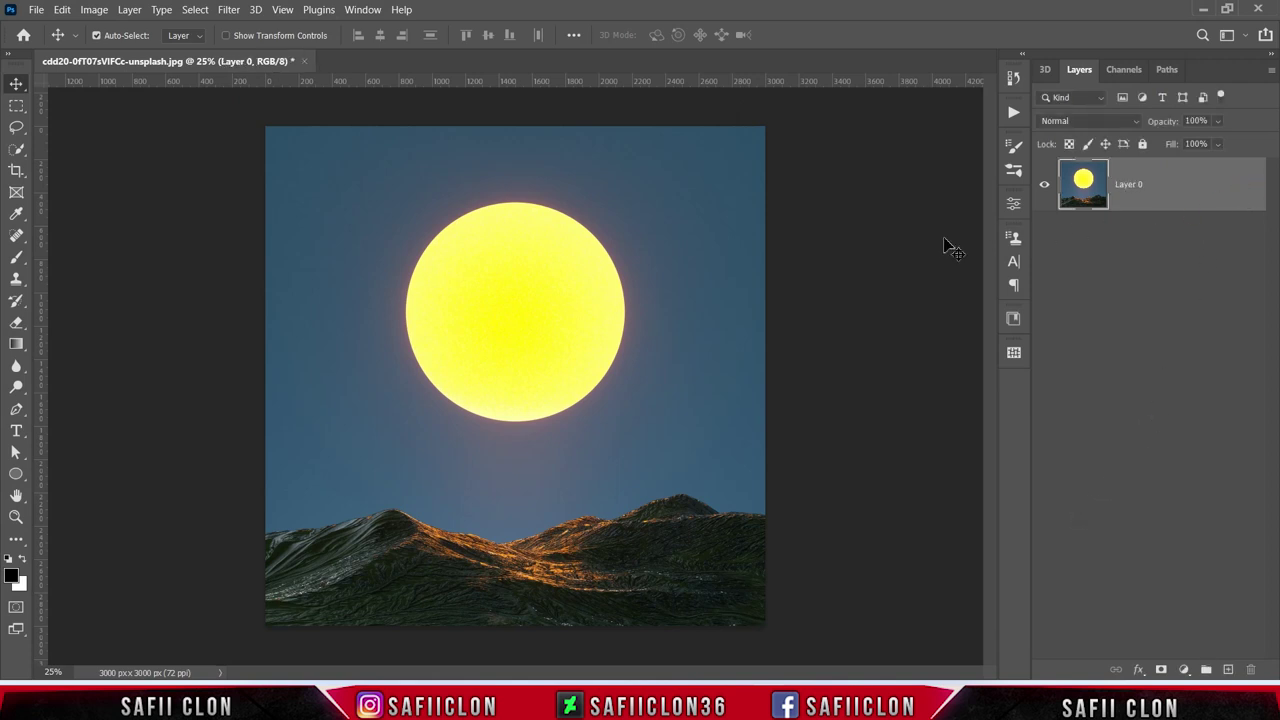
{"action": "left_click", "coordinate": [17, 150]}
{"action": "left_click", "coordinate": [100, 164]}
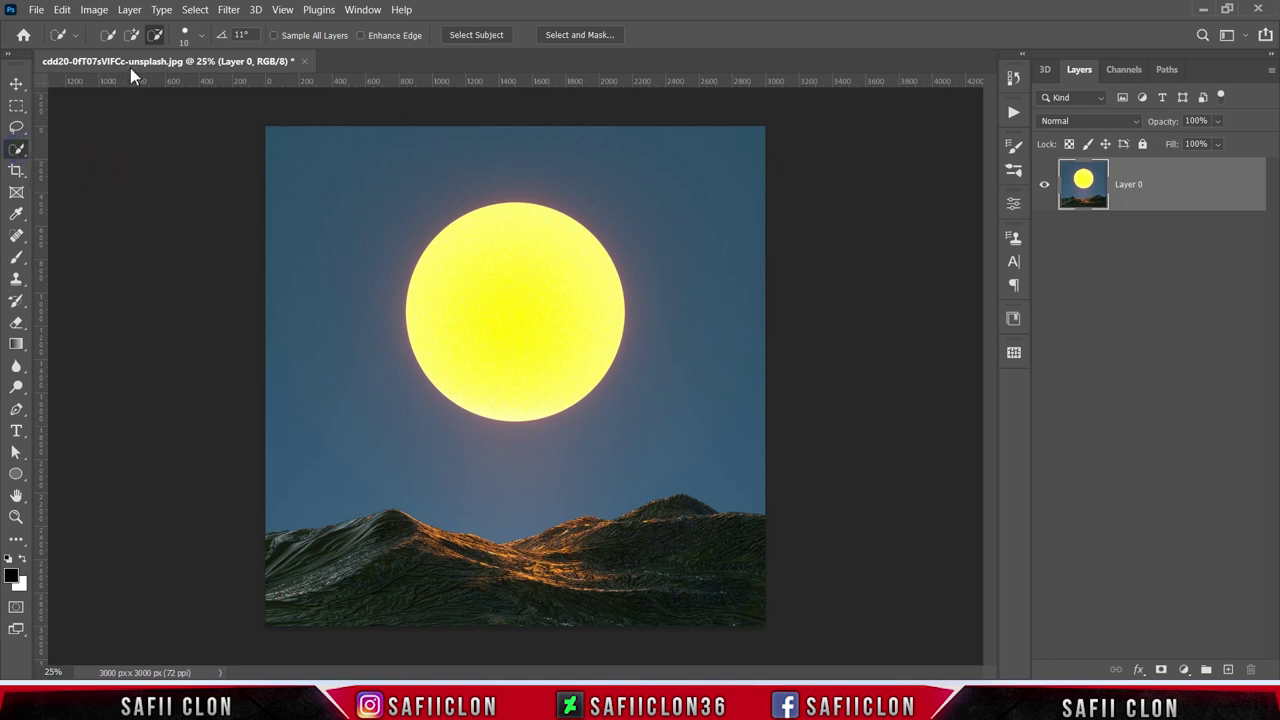
{"action": "left_click", "coordinate": [131, 36]}
{"action": "mouse_move", "coordinate": [271, 549]}
{"action": "left_mouse_down"}
{"action": "mouse_move", "coordinate": [423, 543]}
{"action": "mouse_move", "coordinate": [686, 606]}
{"action": "mouse_move", "coordinate": [555, 535]}
{"action": "left_mouse_up"}
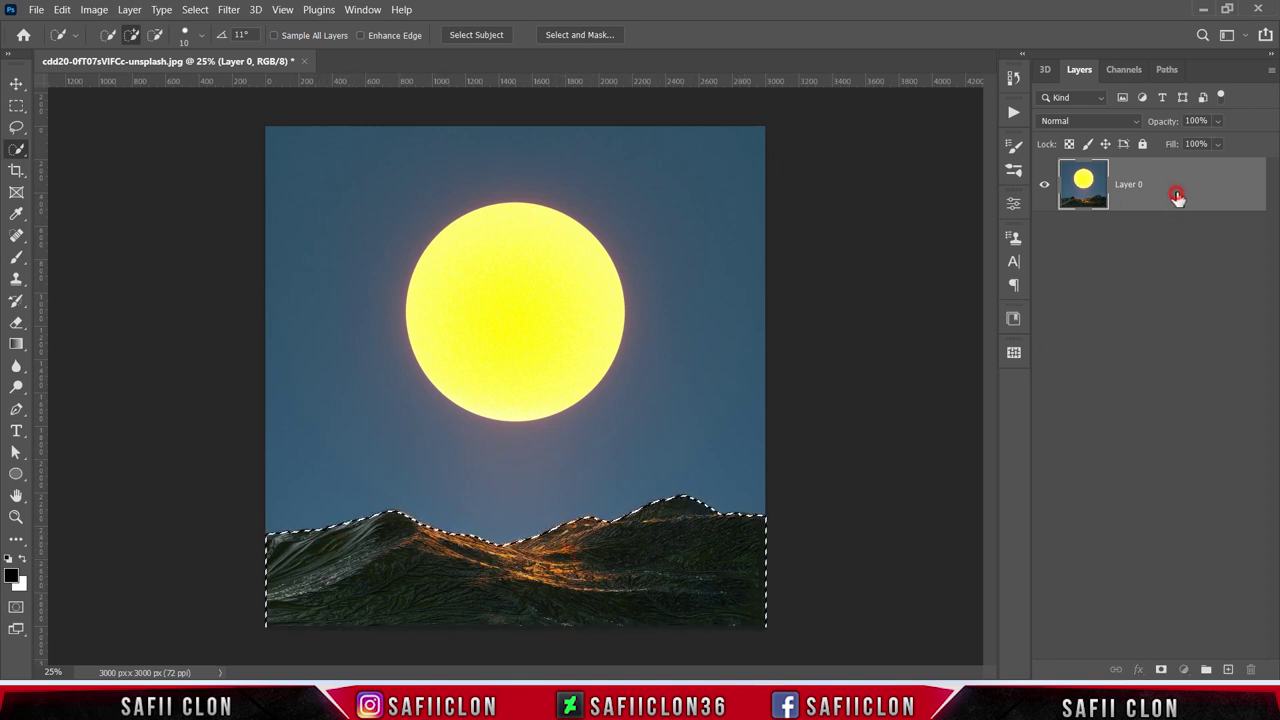
{"action": "left_click", "coordinate": [1161, 669]}
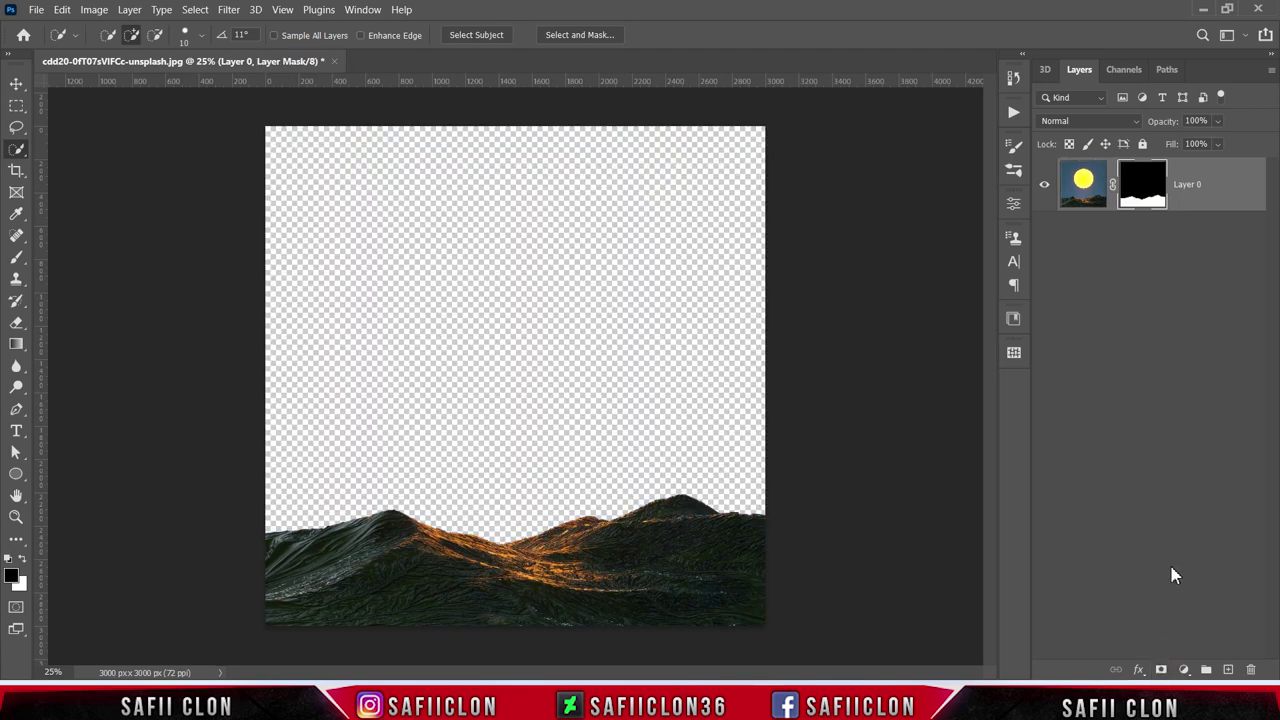
- Add a #2d4558 Solid Color fill layer and move it below Layer 0
{"action": "left_click", "coordinate": [1184, 670]}
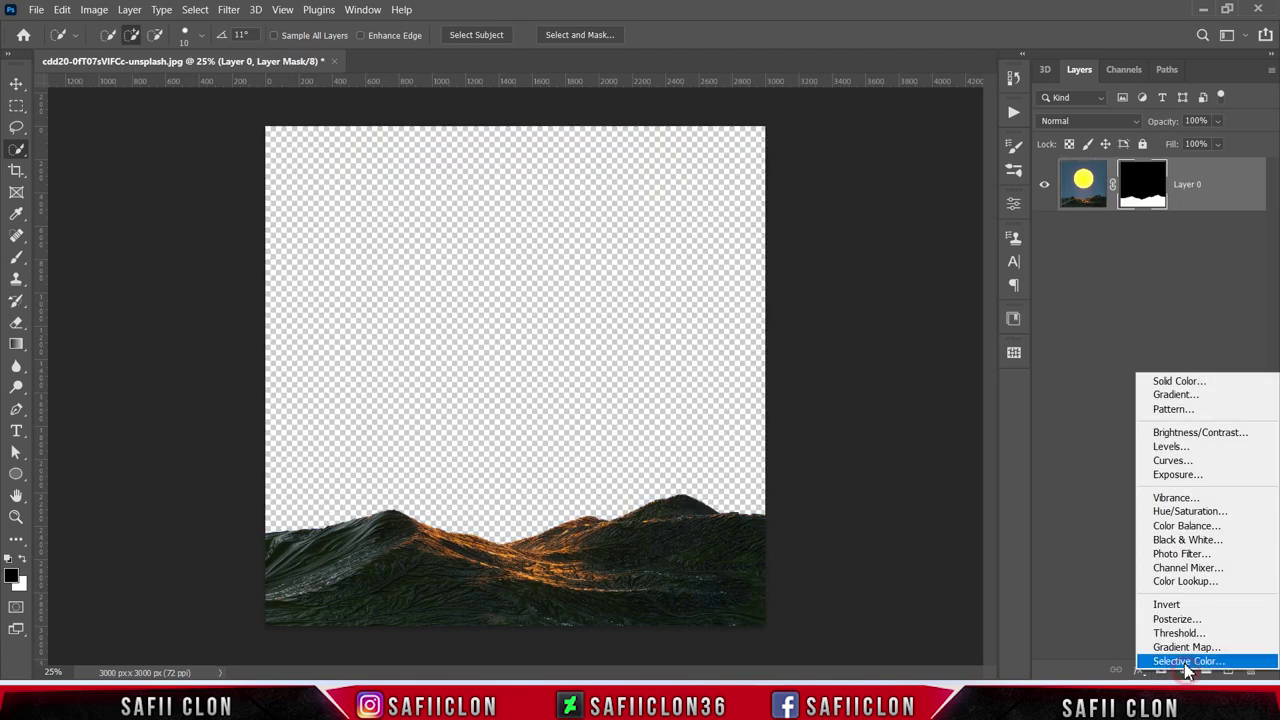
{"action": "left_click", "coordinate": [1203, 383]}
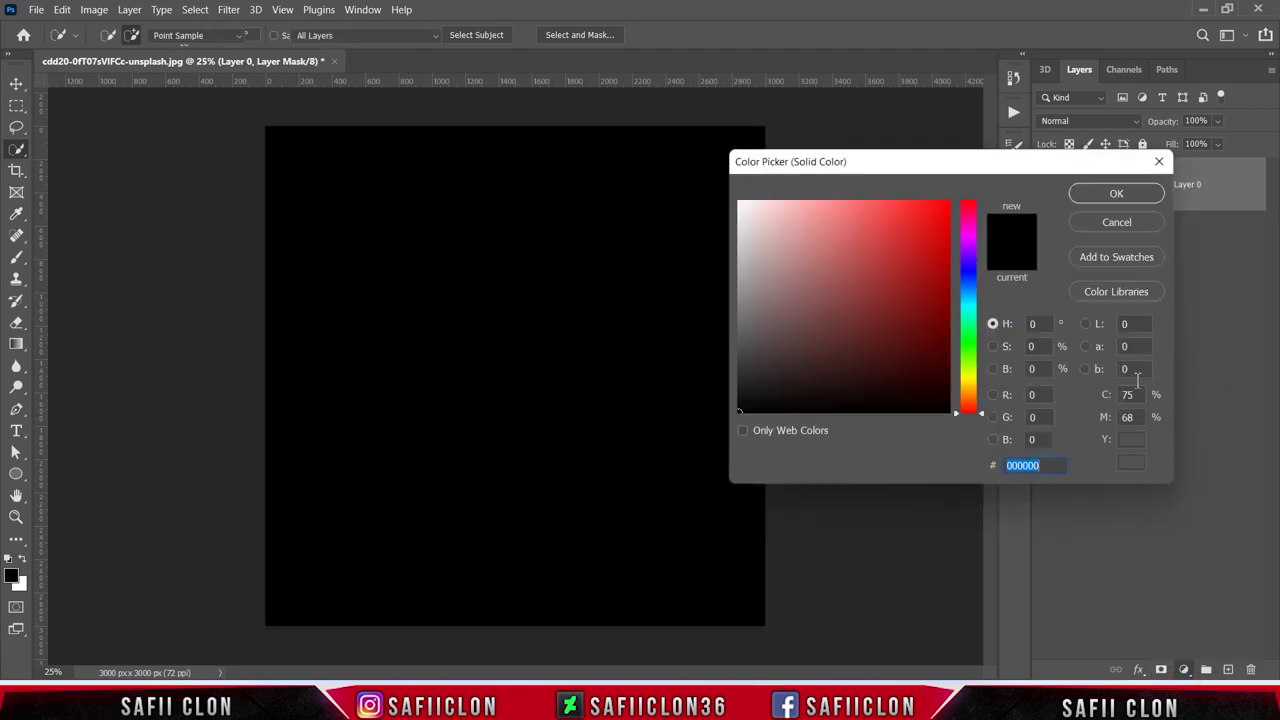
{"action": "left_click", "coordinate": [1046, 465]}
{"action": "double_click", "coordinate": [1040, 465]}
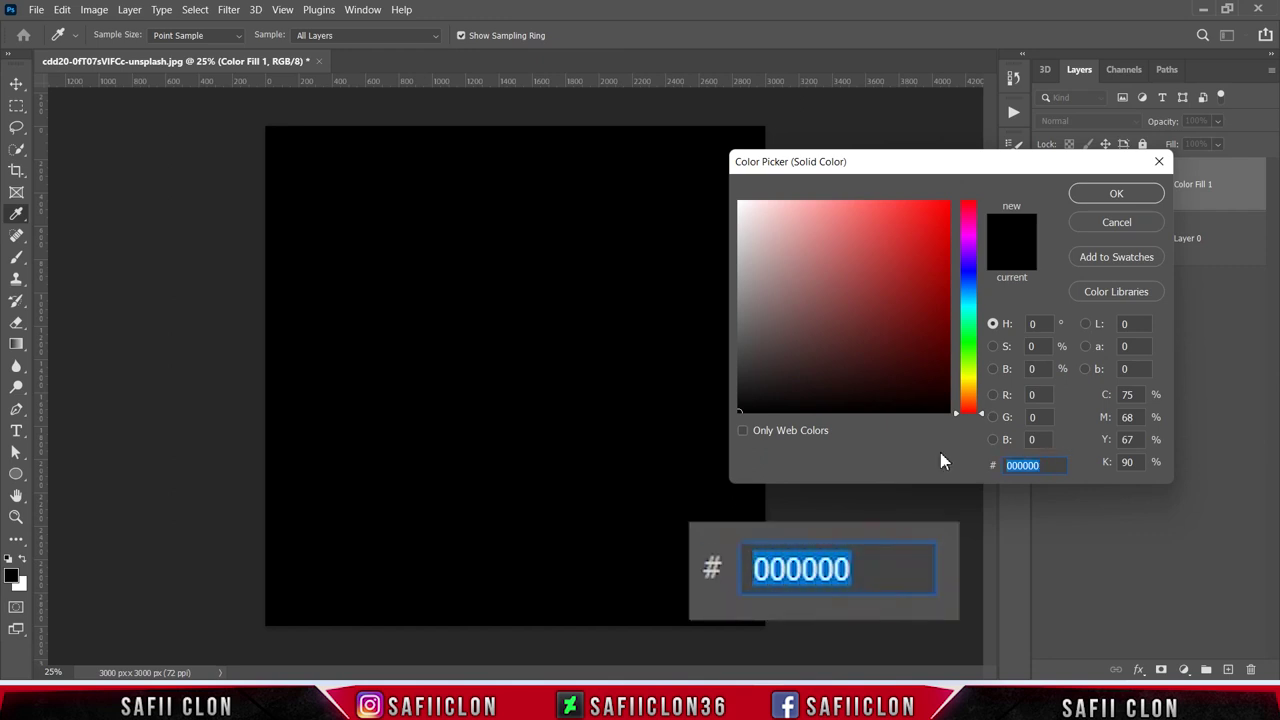
{"action": "type", "text": "2d4"}
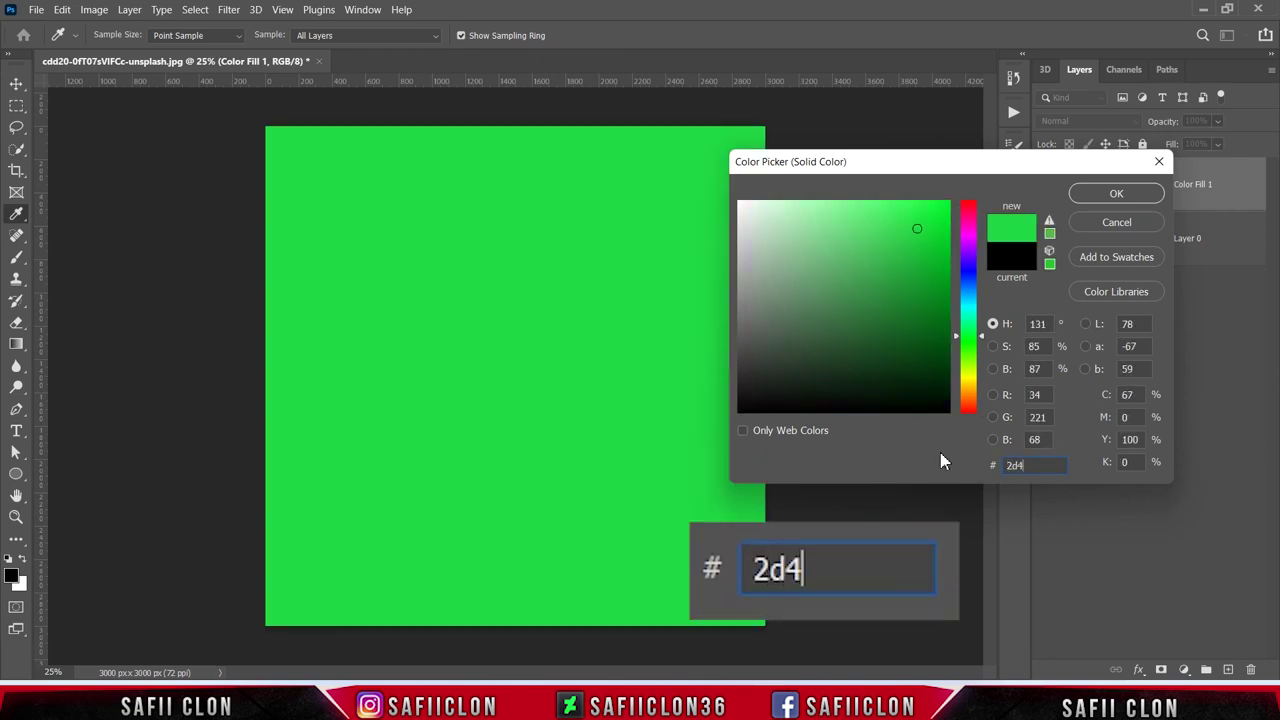
{"action": "type", "text": "558"}
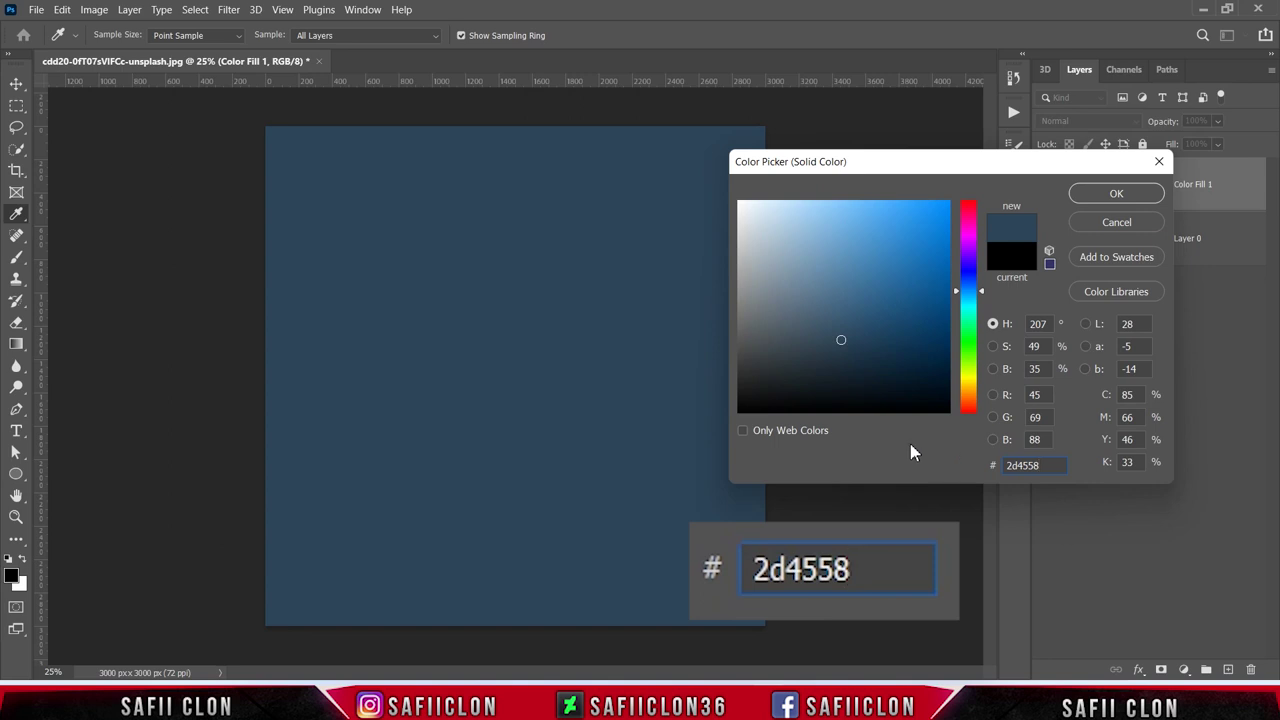
{"action": "left_click", "coordinate": [1112, 194]}
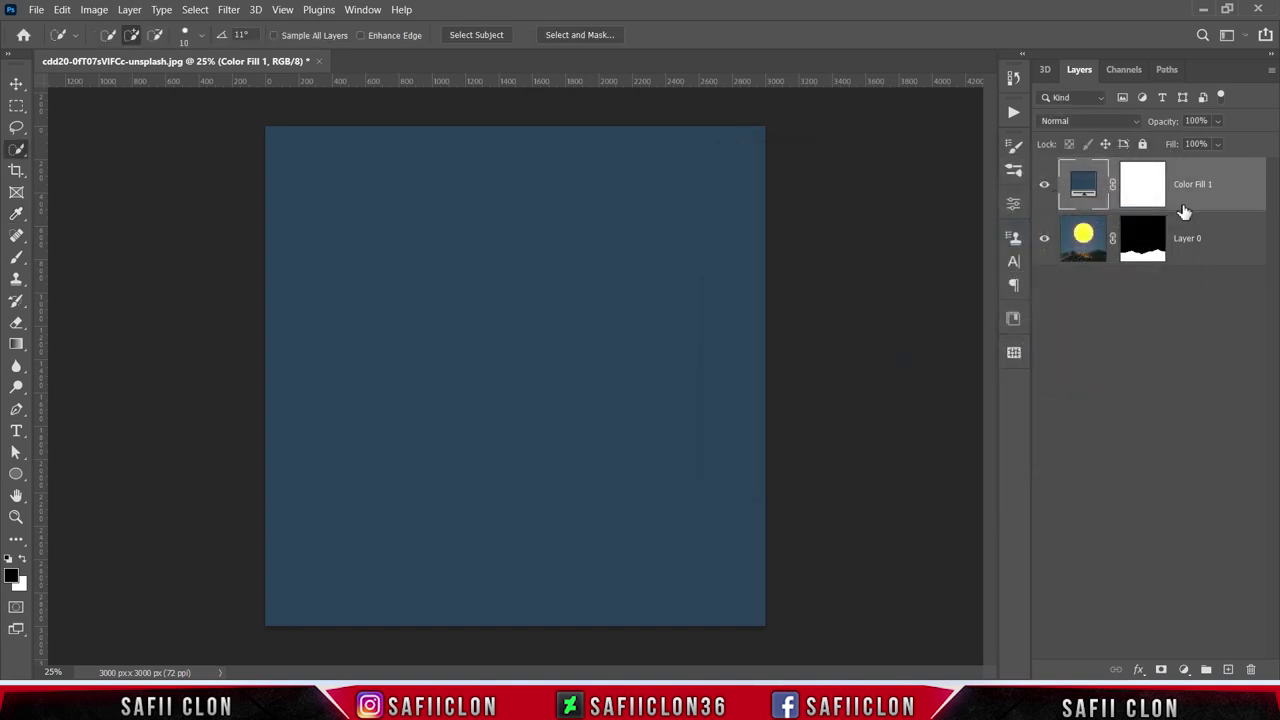
{"action": "left_click_drag", "start_coordinate": [1210, 197], "coordinate": [1234, 267]}
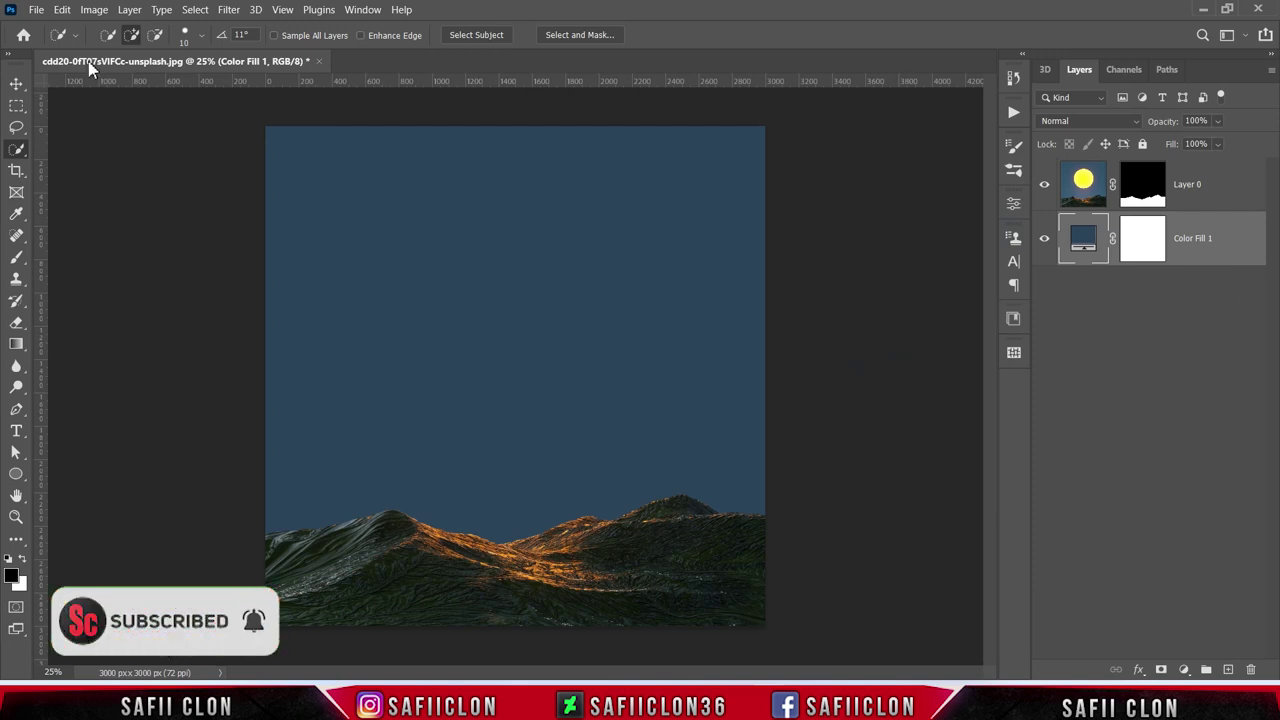
{"action": "left_click", "coordinate": [36, 10]}
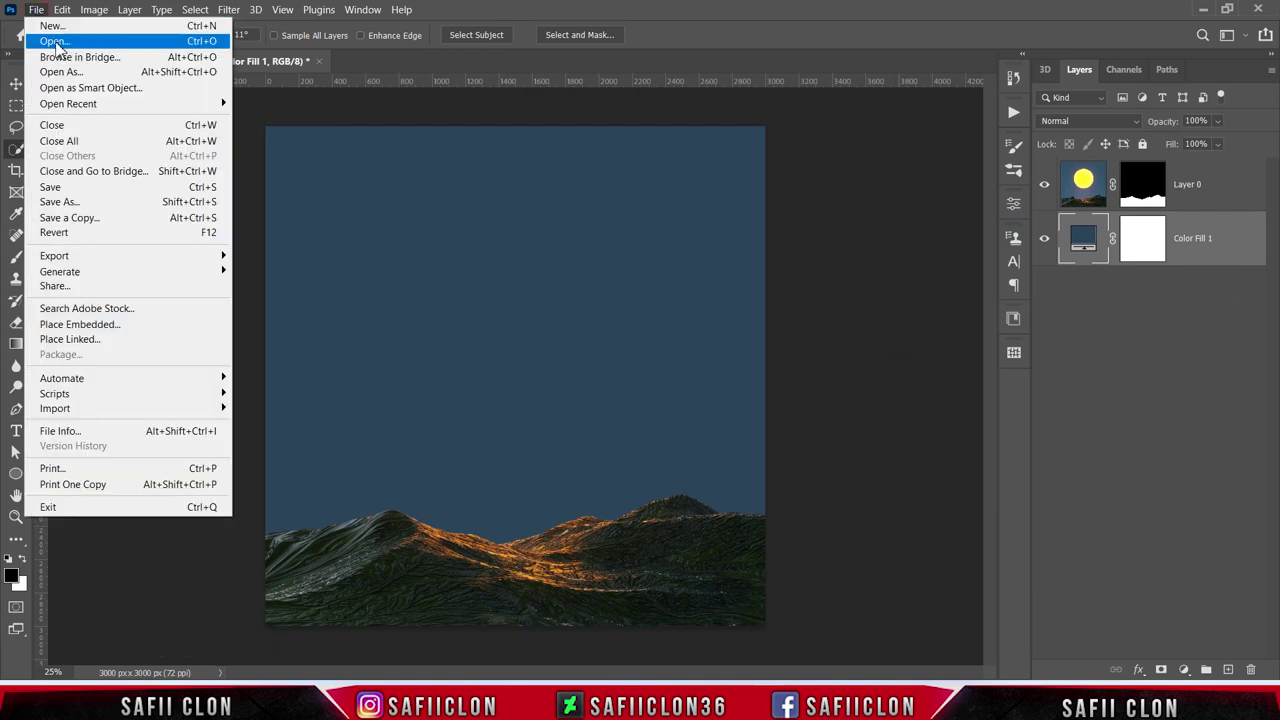
- Open the grey moon poster simon-lee-m0p-ALuA1ok-unsplash(1).jpg
{"action": "left_click", "coordinate": [52, 41]}
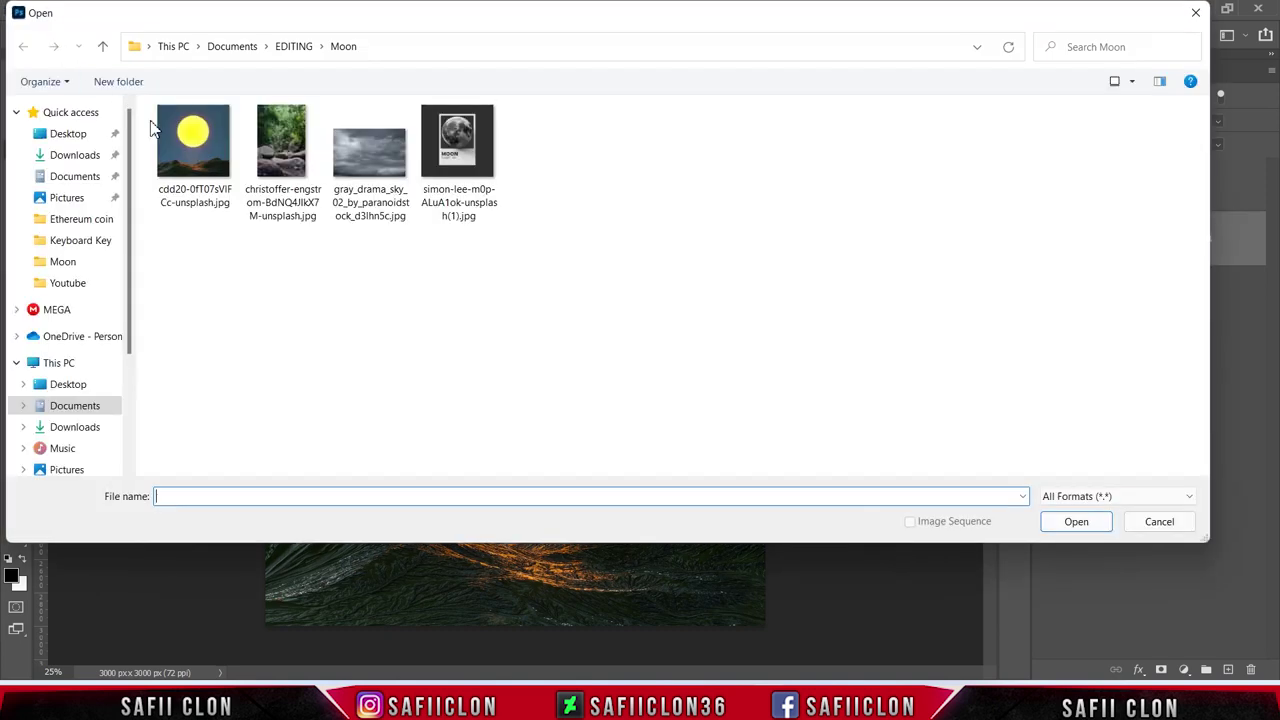
{"action": "left_click", "coordinate": [471, 141]}
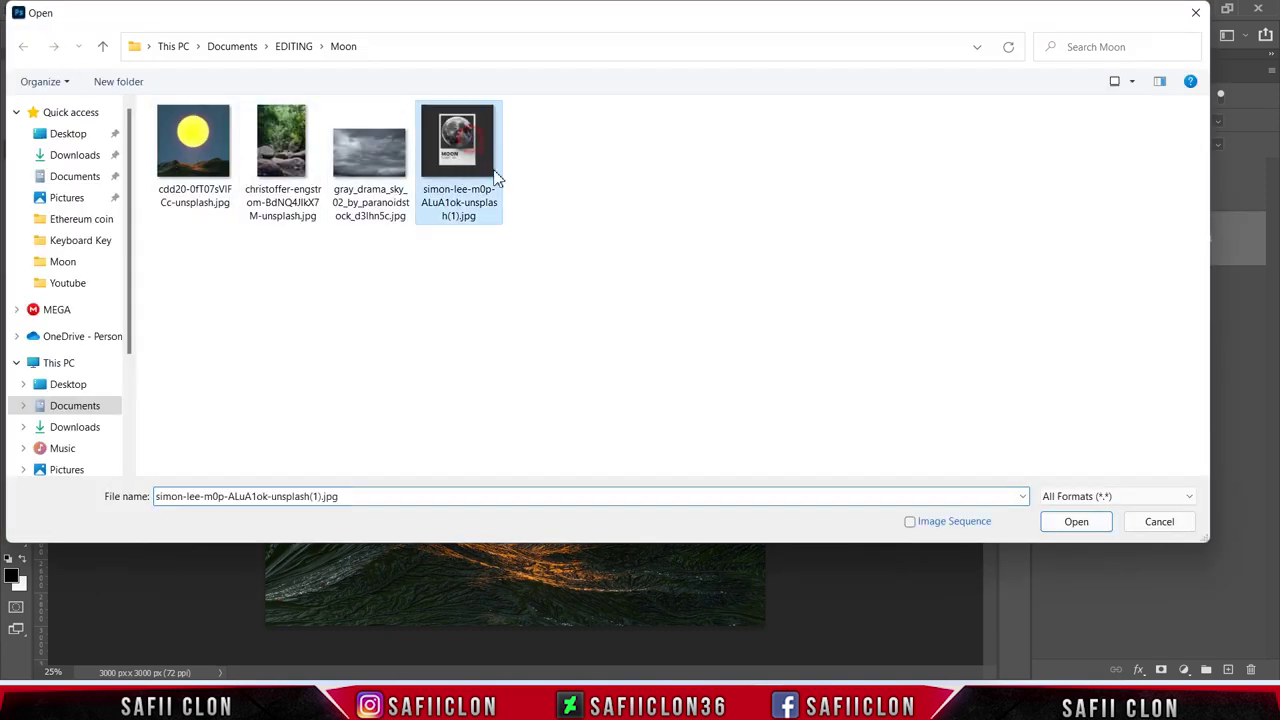
{"action": "left_click", "coordinate": [1086, 525]}
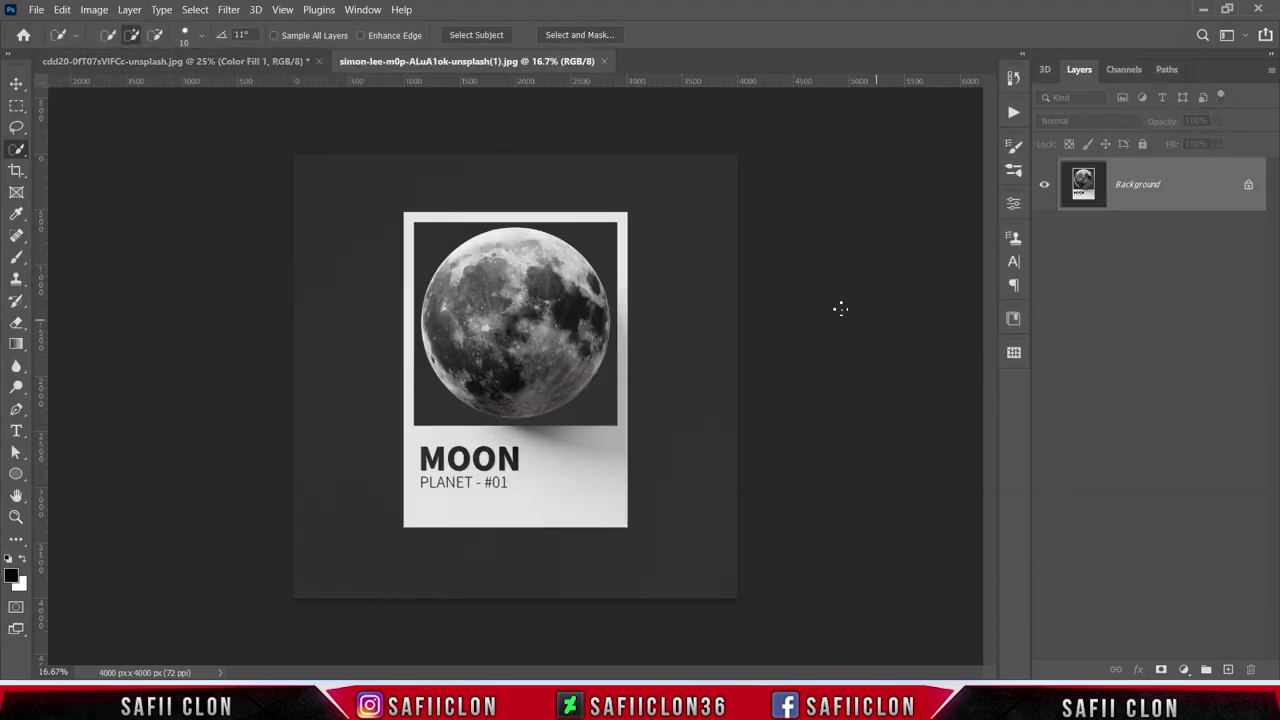
- Unlock the poster layer and mask the moon disc using a 25 px Quick Selection brush
{"action": "left_click", "coordinate": [1249, 187]}
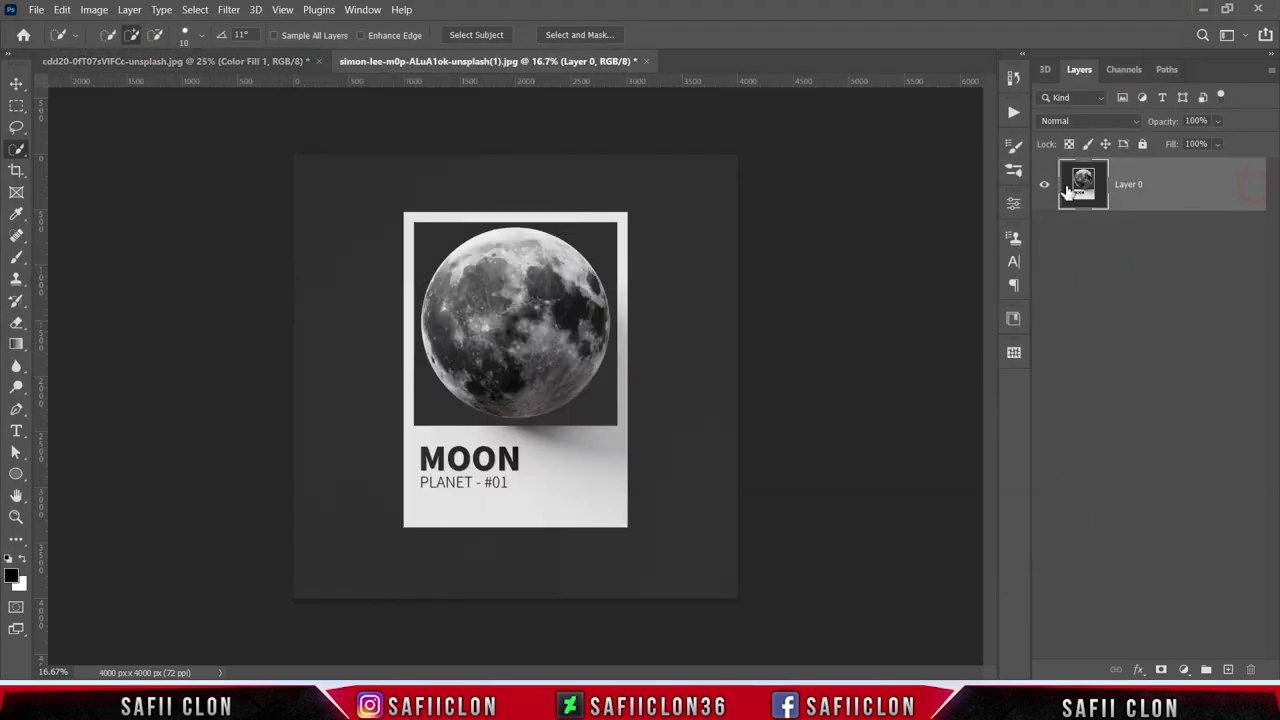
{"action": "right_click", "coordinate": [25, 160]}
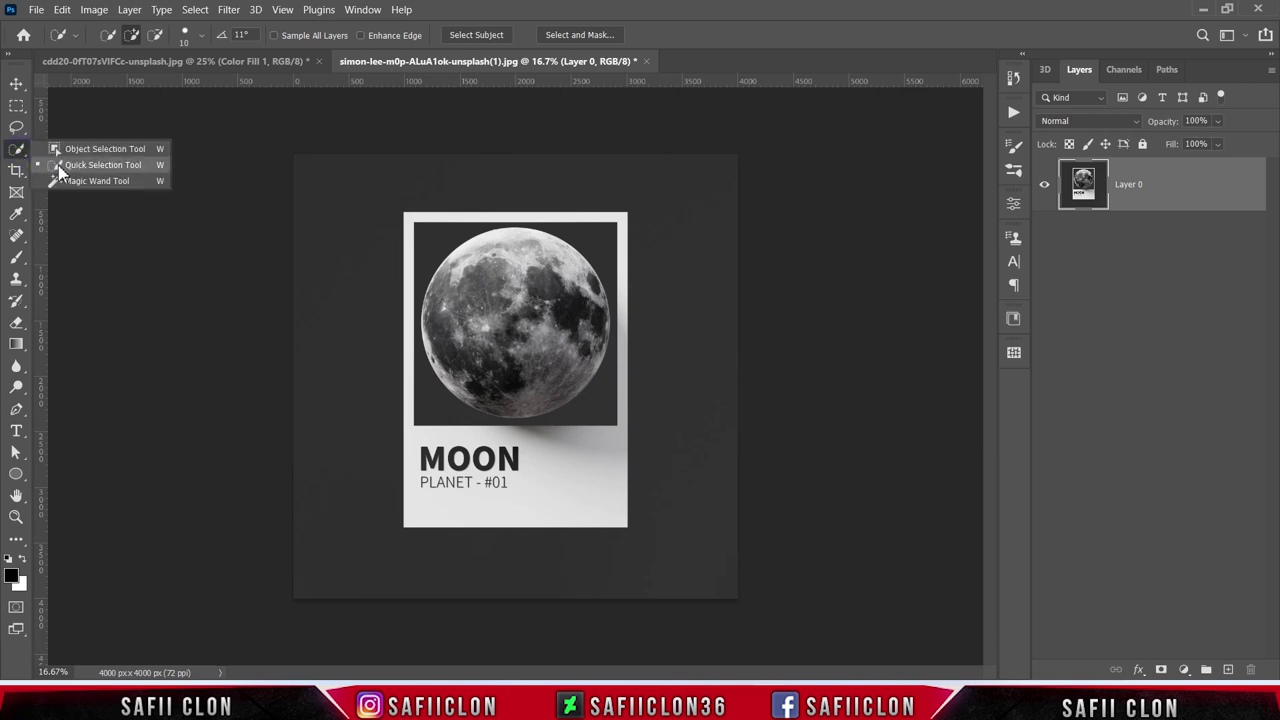
{"action": "left_click", "coordinate": [60, 161]}
{"action": "left_click", "coordinate": [129, 40]}
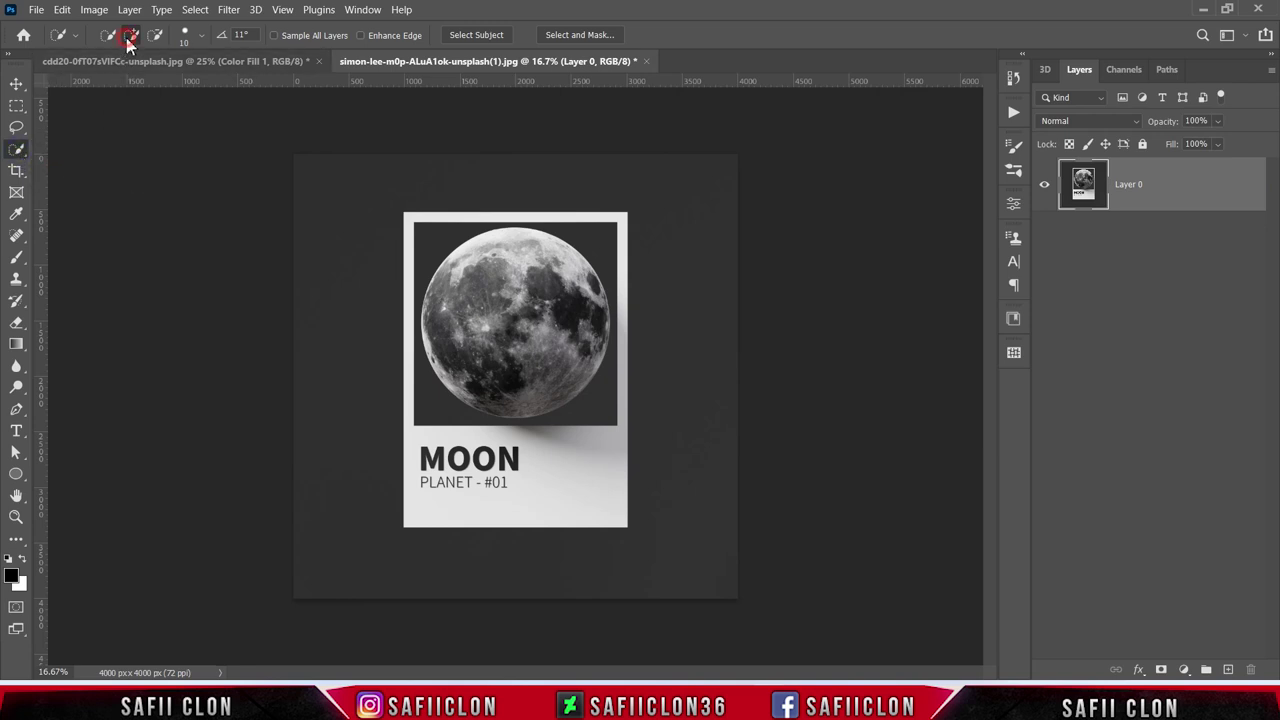
{"action": "left_click", "coordinate": [201, 38]}
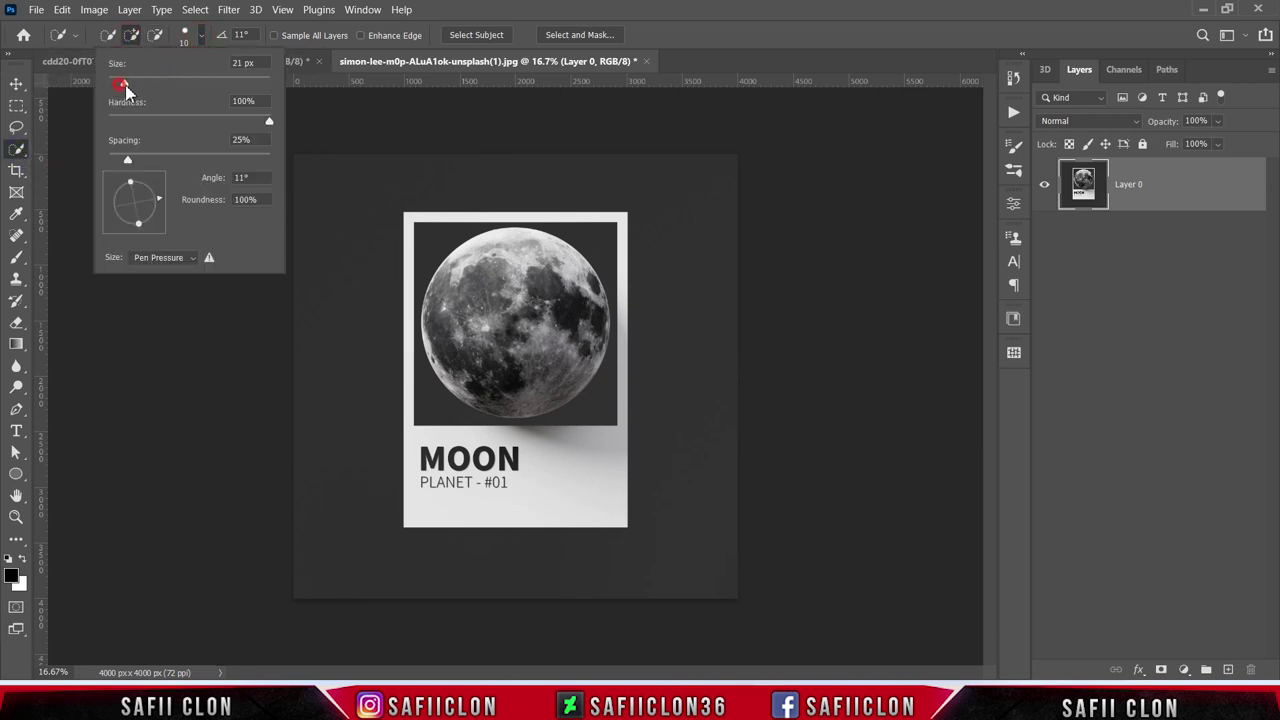
{"action": "left_click_drag", "start_coordinate": [126, 90], "coordinate": [130, 88]}
{"action": "left_click", "coordinate": [203, 40]}
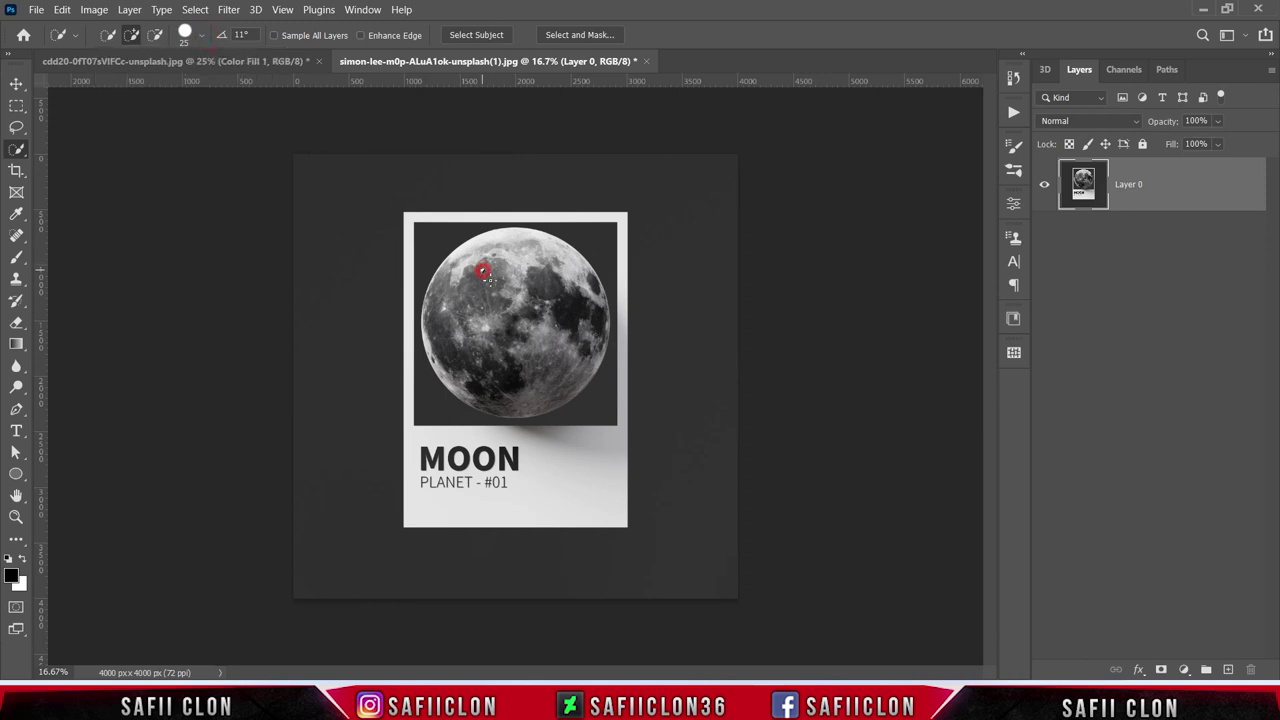
{"action": "left_click_drag", "start_coordinate": [485, 277], "coordinate": [538, 367]}
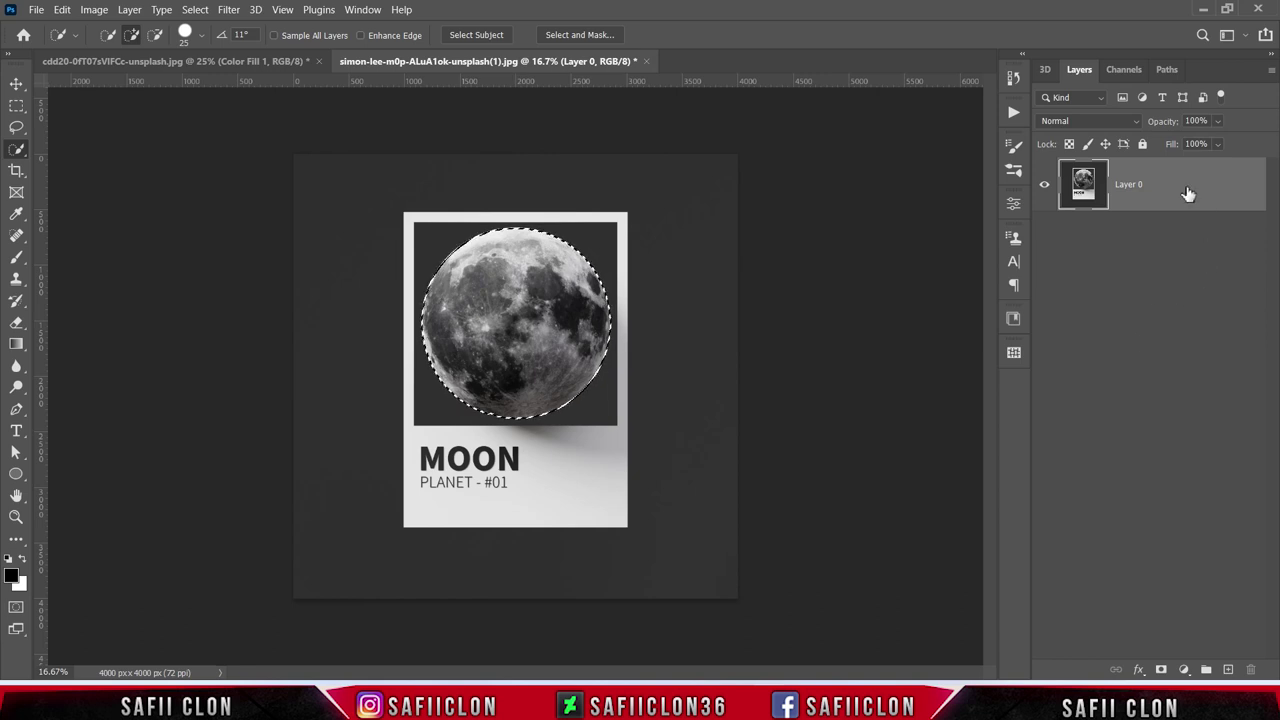
{"action": "left_click", "coordinate": [1162, 671]}
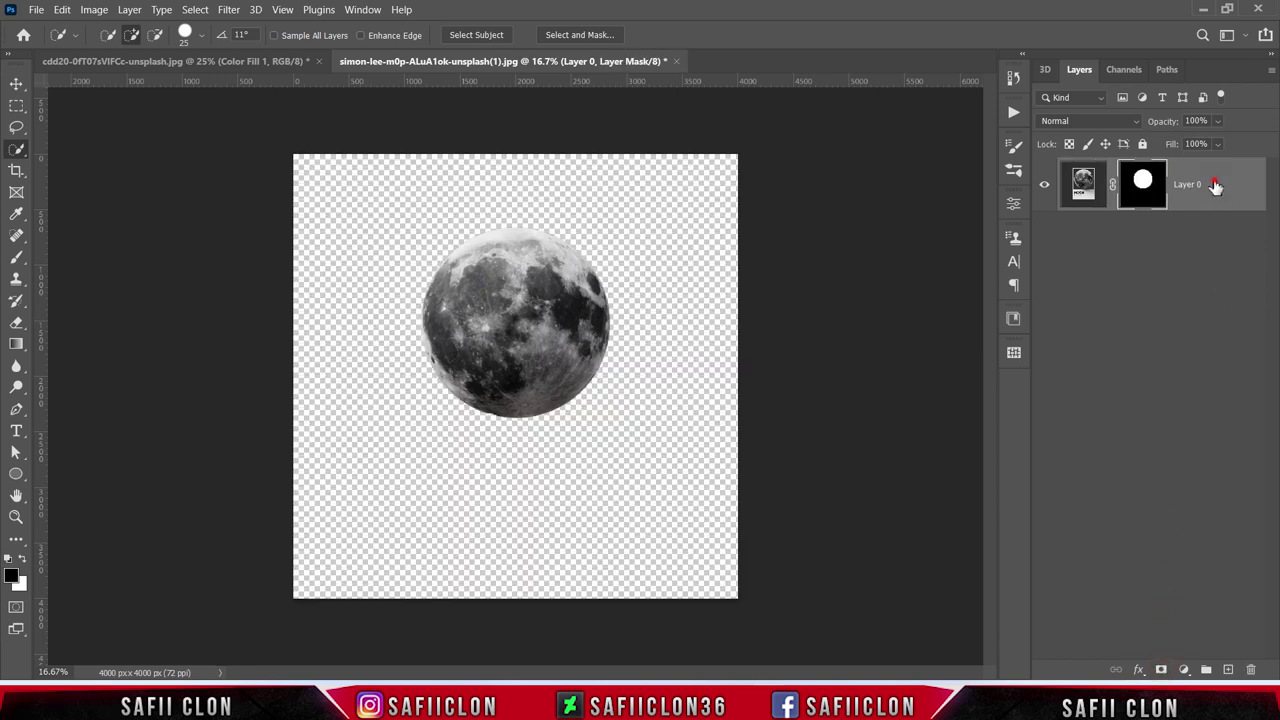
{"action": "left_click_drag", "start_coordinate": [1215, 186], "coordinate": [205, 61]}
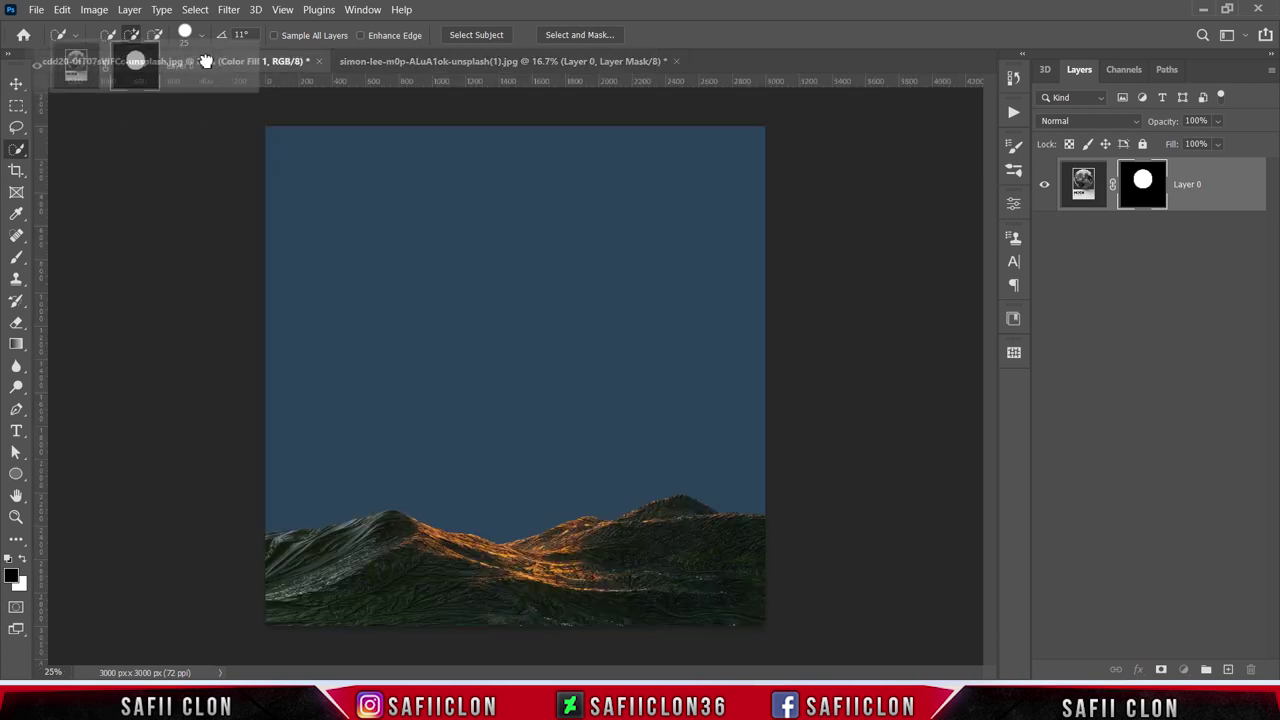
- Place the moon above the mountains and scale it to about 52% resting on the ridge
{"action": "left_click_drag", "start_coordinate": [205, 61], "coordinate": [591, 382]}
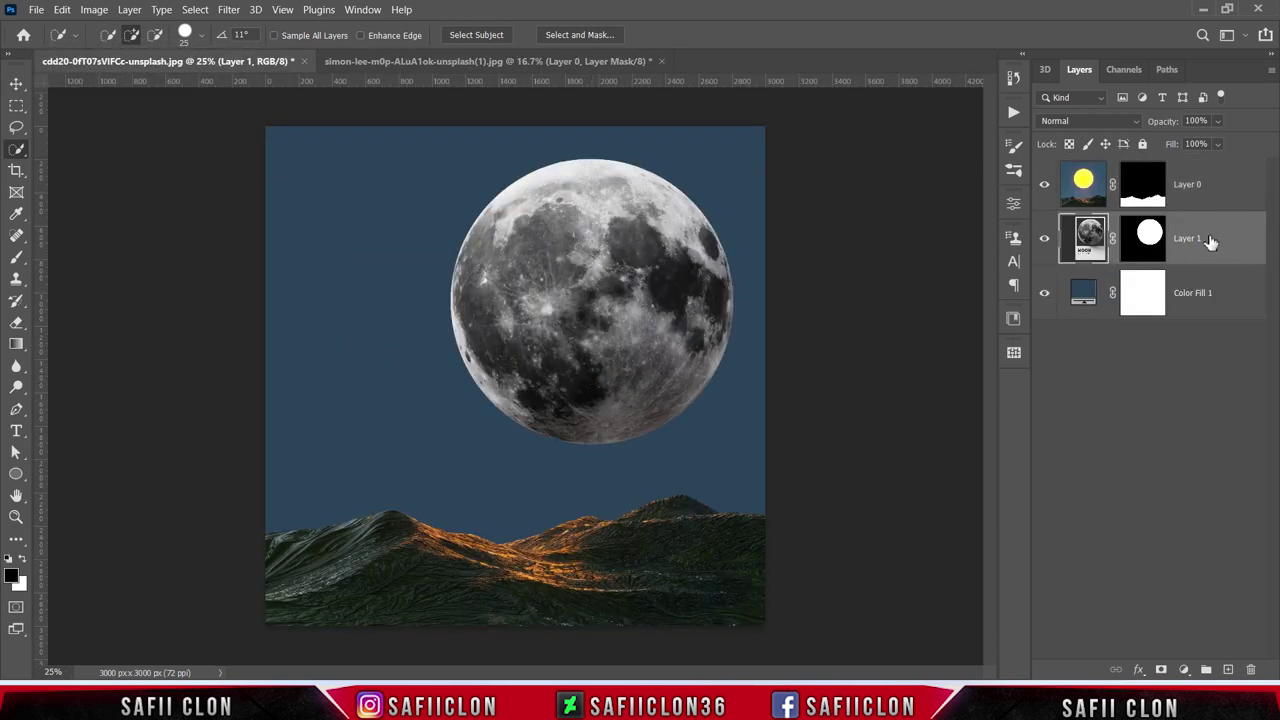
{"action": "left_click_drag", "start_coordinate": [1210, 241], "coordinate": [1198, 178]}
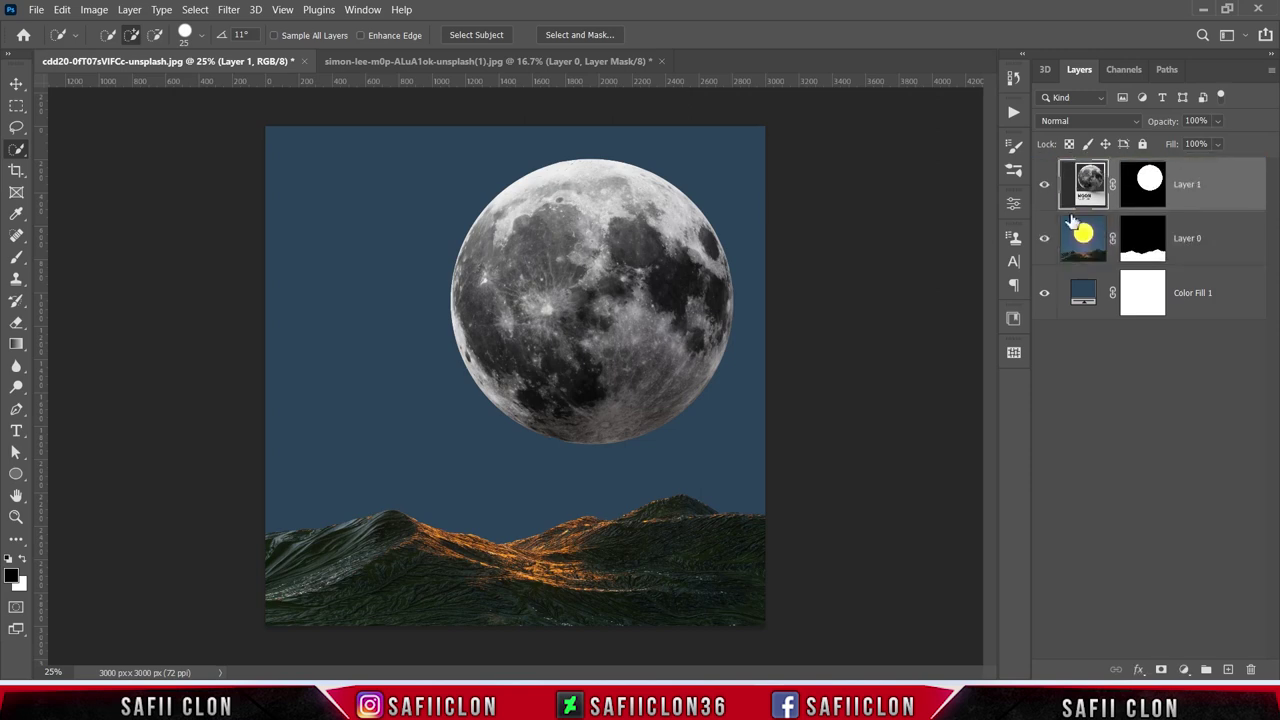
{"action": "key", "text": "ctrl+t"}
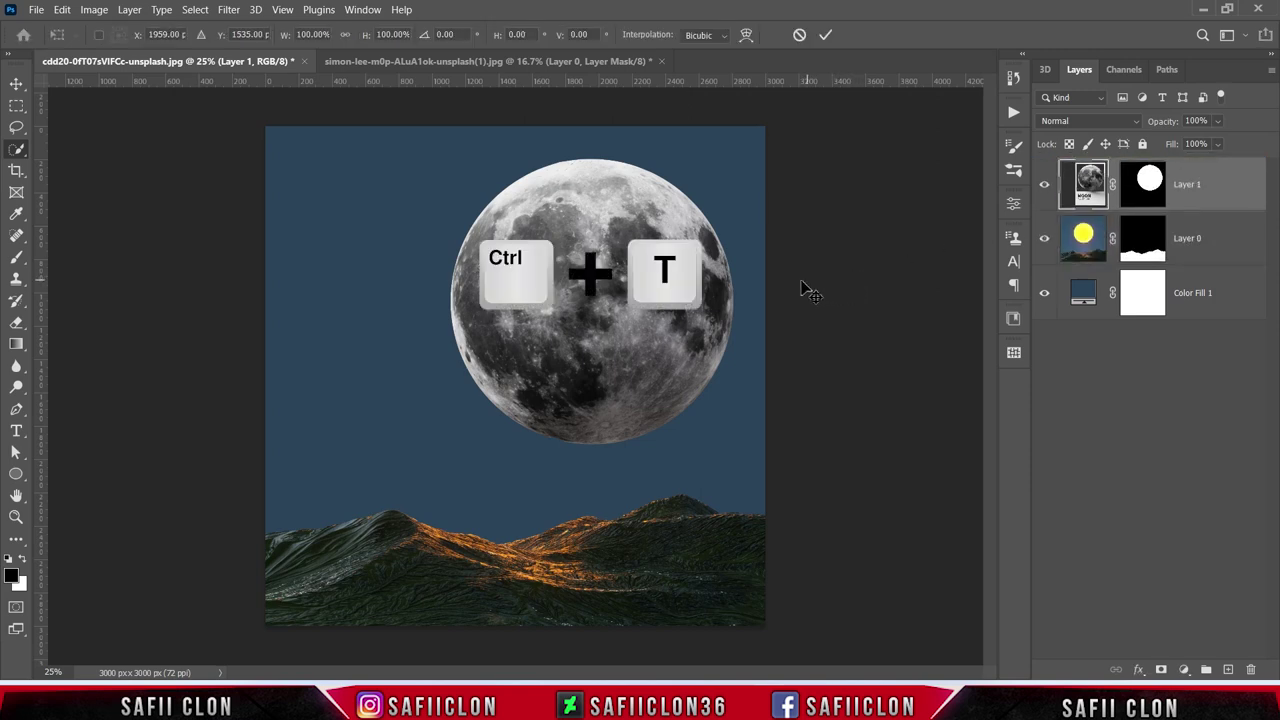
{"action": "left_click_drag", "start_coordinate": [546, 202], "coordinate": [540, 285]}
{"action": "left_click_drag", "start_coordinate": [269, 131], "coordinate": [430, 250]}
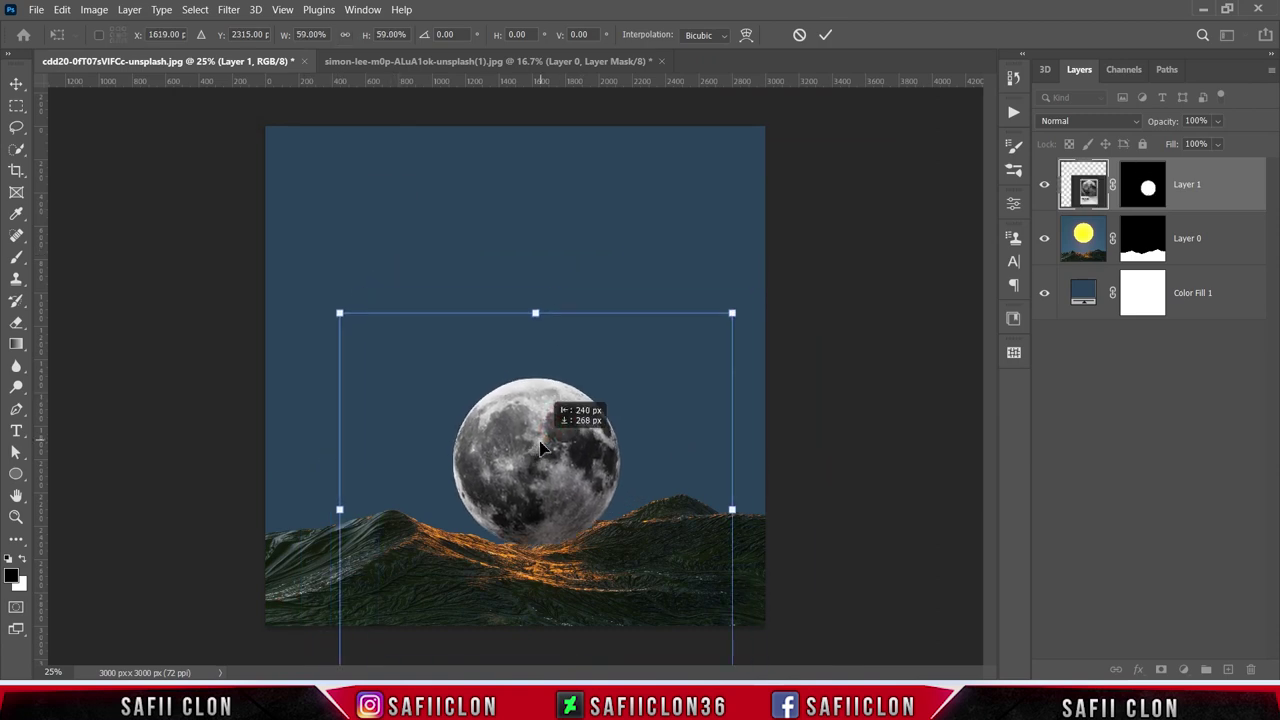
{"action": "left_click_drag", "start_coordinate": [560, 360], "coordinate": [530, 458]}
{"action": "mouse_move", "coordinate": [722, 320]}
{"action": "left_mouse_down"}
{"action": "mouse_move", "coordinate": [735, 258]}
{"action": "mouse_move", "coordinate": [663, 323]}
{"action": "left_mouse_up"}
{"action": "left_click_drag", "start_coordinate": [548, 452], "coordinate": [562, 462]}
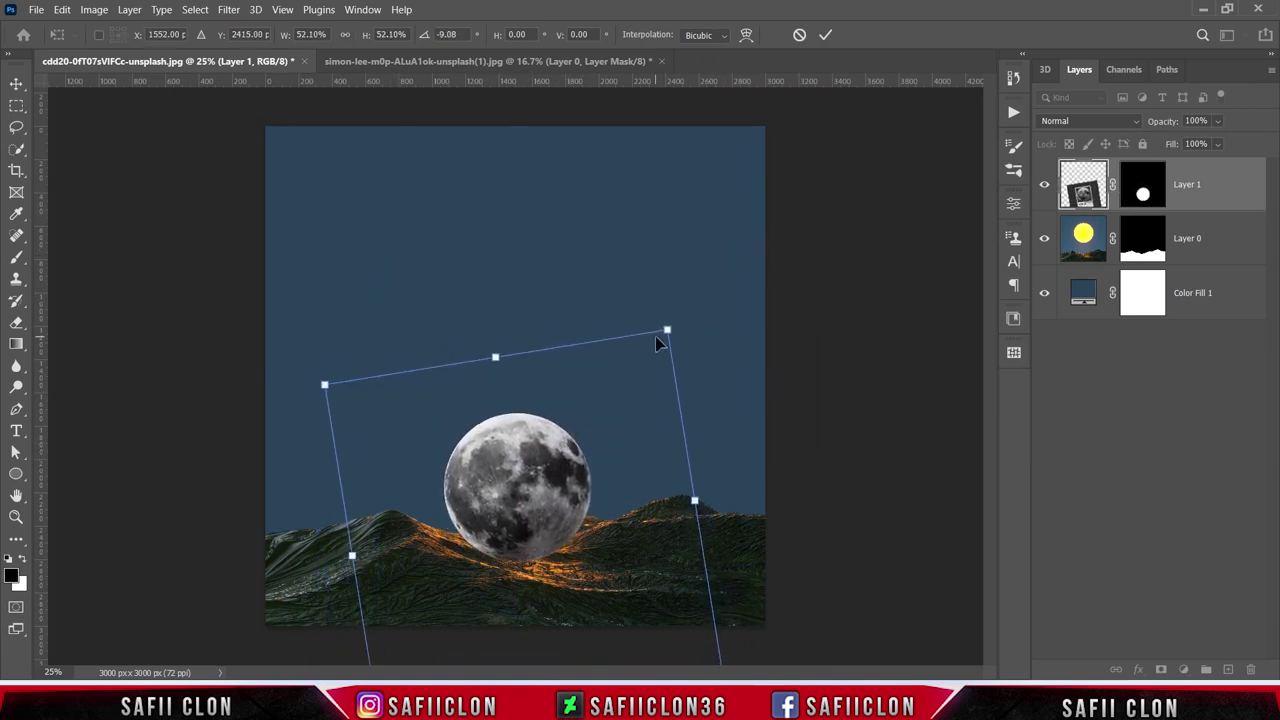
{"action": "left_click_drag", "start_coordinate": [668, 331], "coordinate": [696, 420]}
{"action": "left_click_drag", "start_coordinate": [608, 471], "coordinate": [573, 487]}
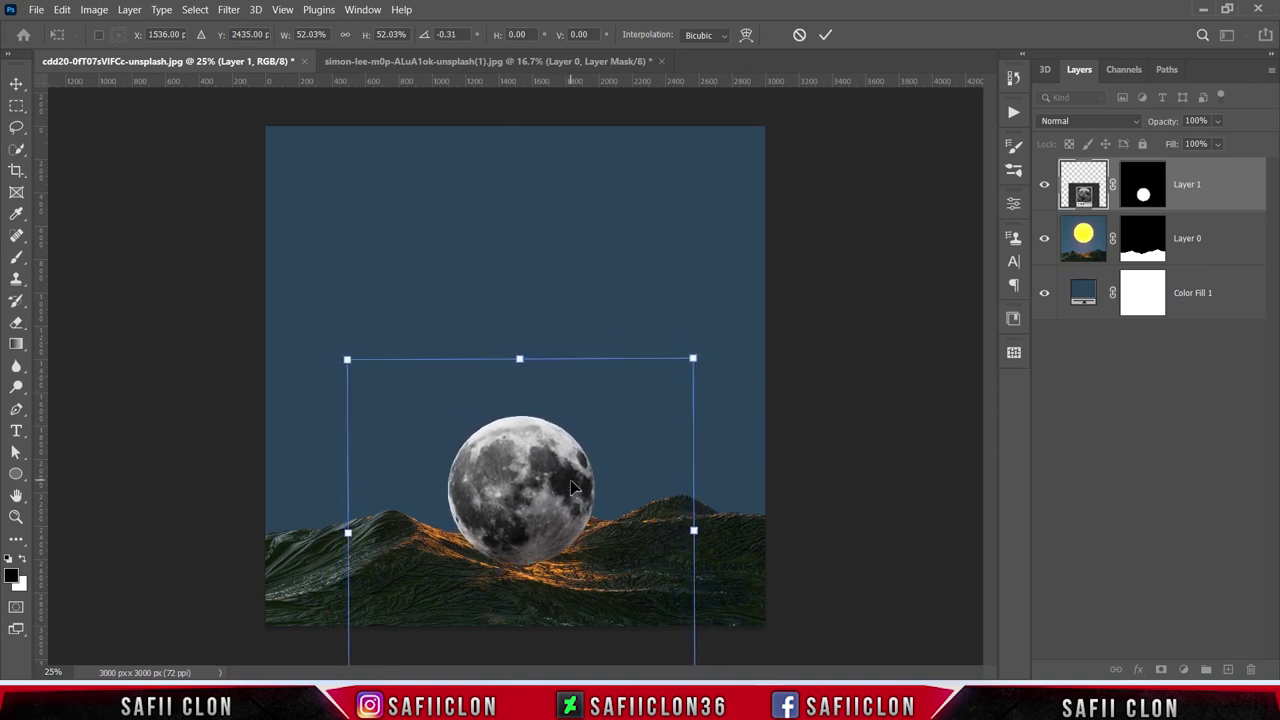
{"action": "left_click", "coordinate": [825, 35]}
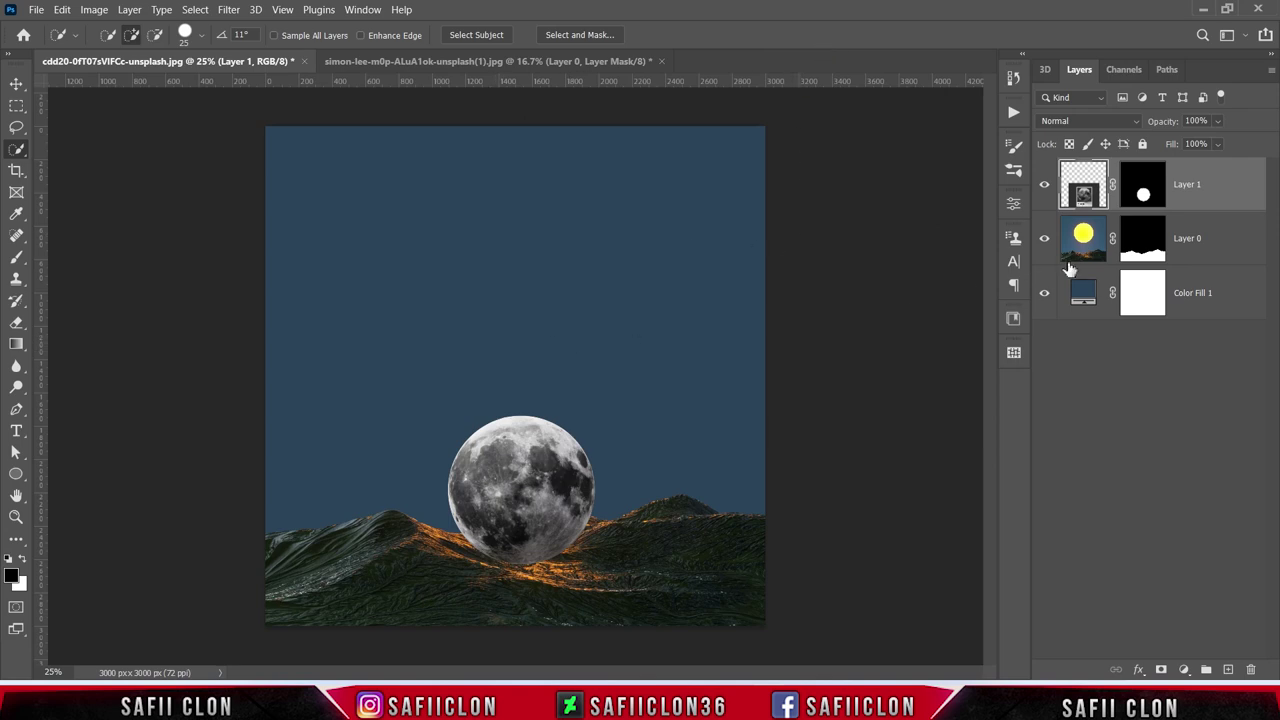
- Put the moon Layer 1 into a new group named MOON
{"action": "right_click", "coordinate": [1232, 187]}
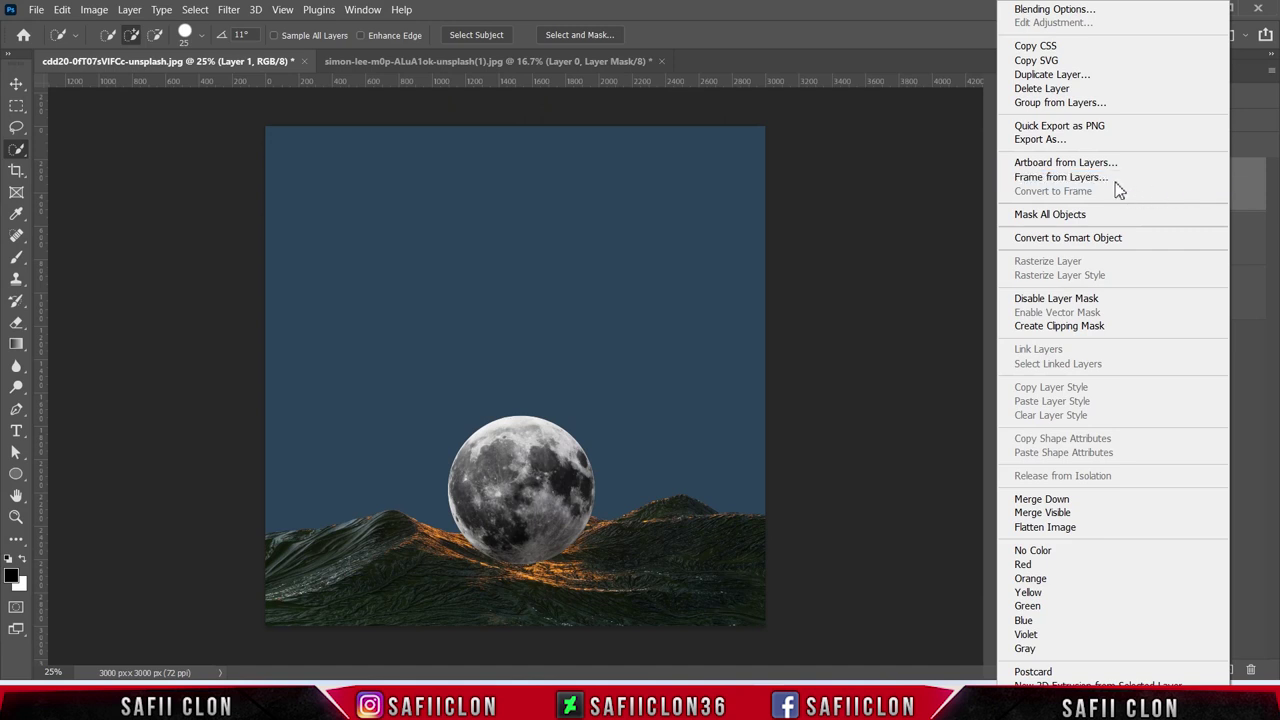
{"action": "left_click", "coordinate": [1045, 103]}
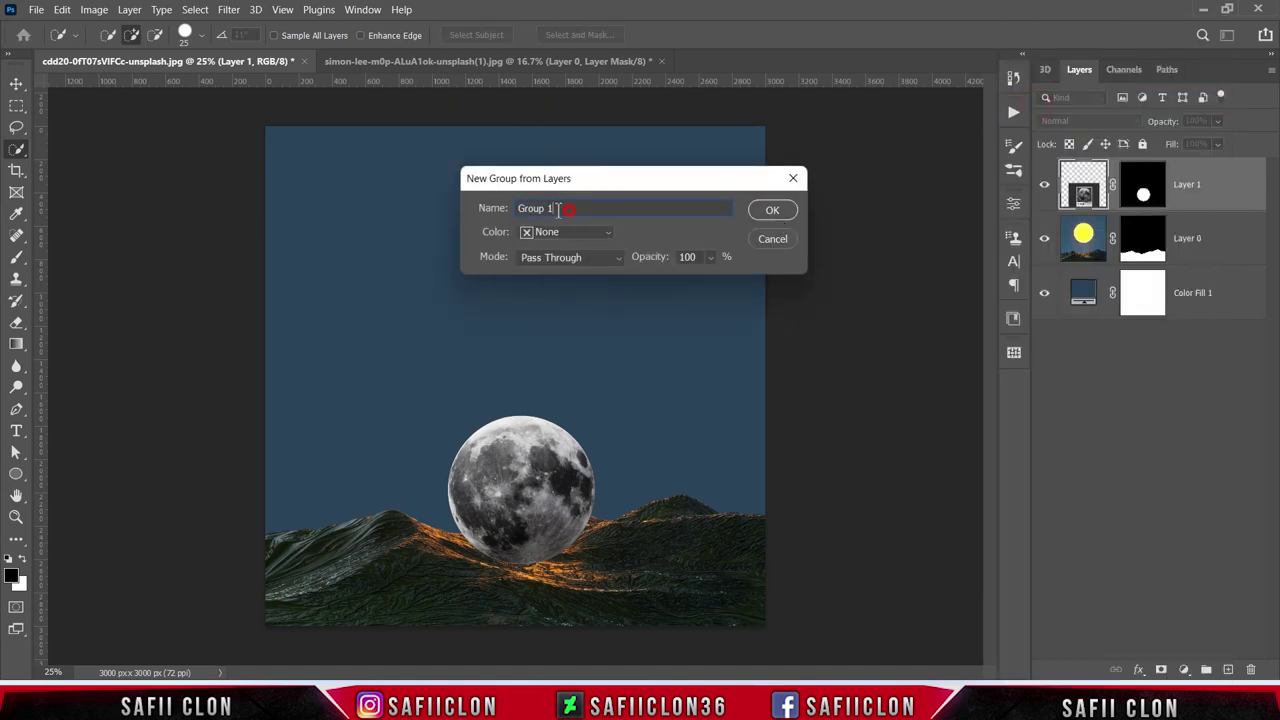
{"action": "type", "text": "MOON"}
{"action": "left_click", "coordinate": [771, 212]}
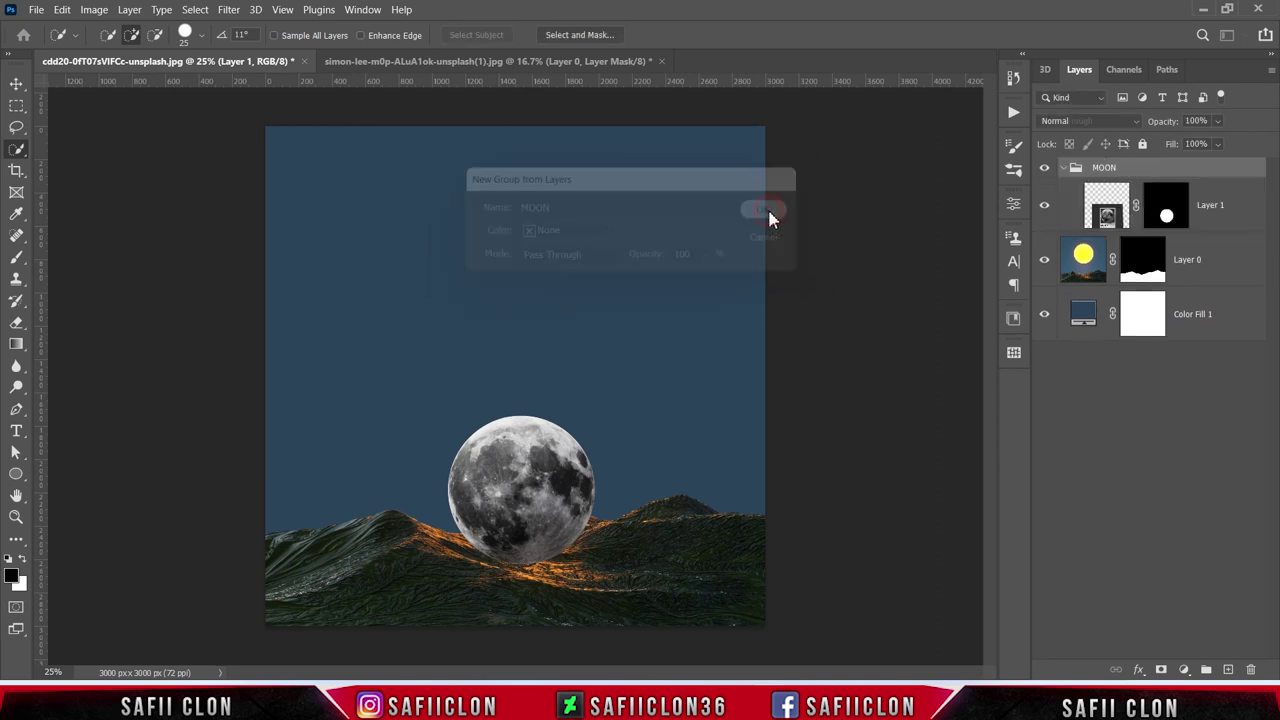
{"action": "left_click", "coordinate": [1064, 168]}
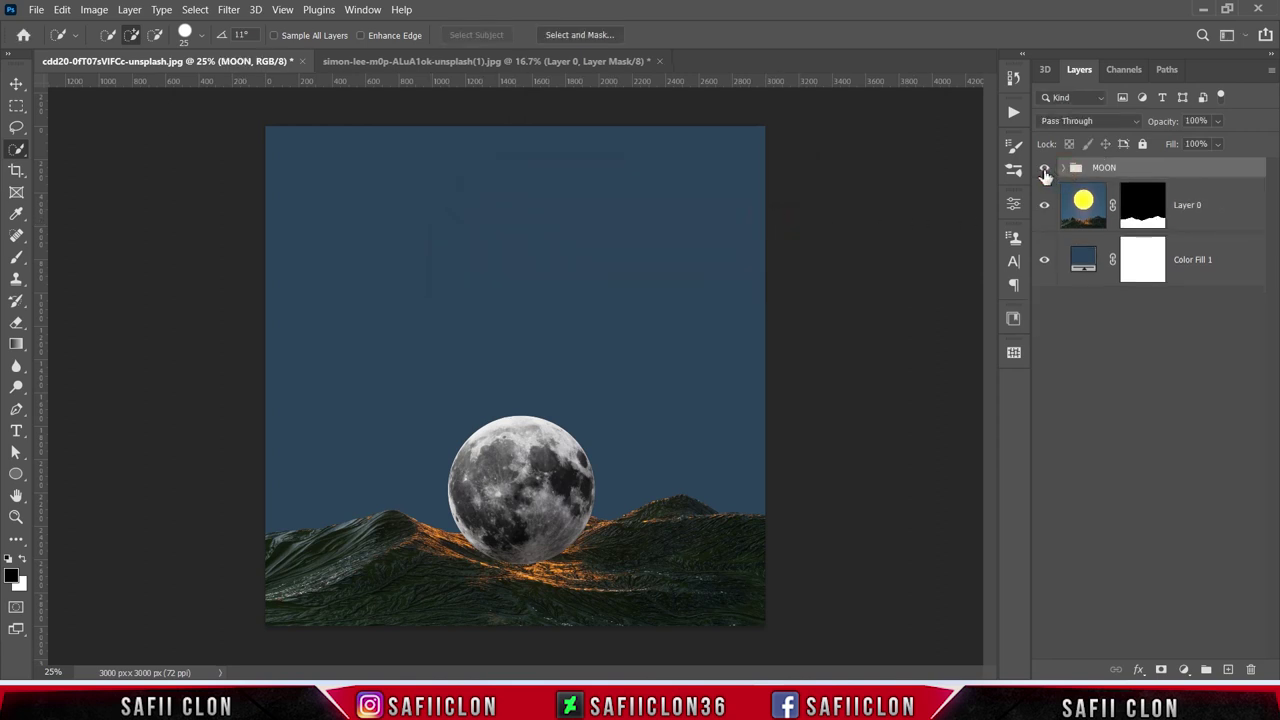
{"action": "left_click", "coordinate": [1044, 168]}
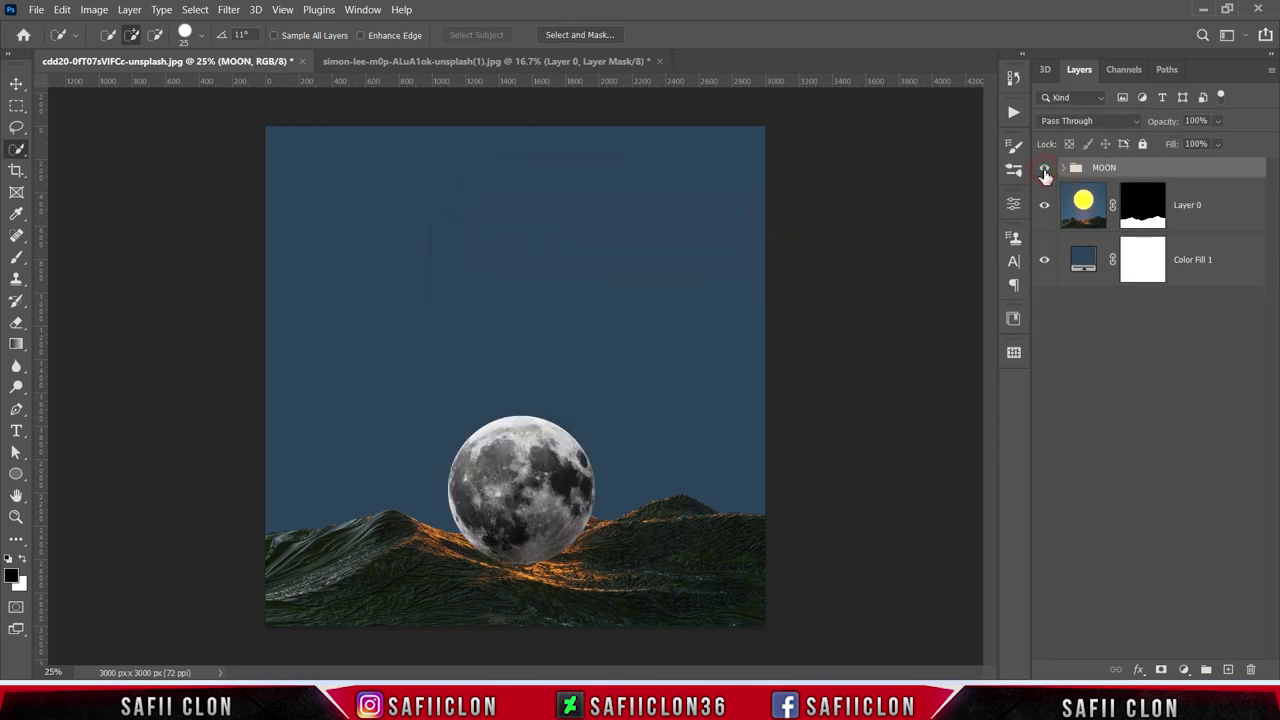
- Group Layer 0 and Color Fill 1 into a group named BACKGROUND
{"action": "left_click", "coordinate": [1226, 219]}
{"action": "left_click", "coordinate": [1220, 258], "text": "shift"}
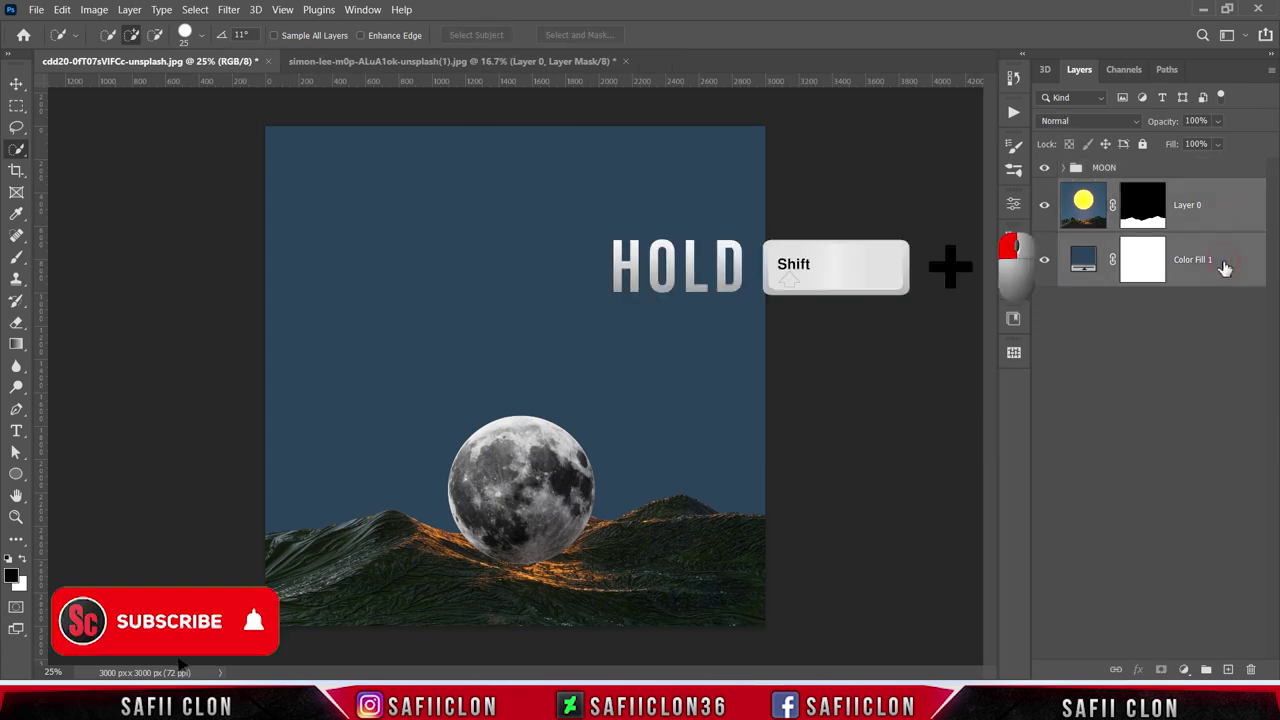
{"action": "right_click", "coordinate": [1218, 202]}
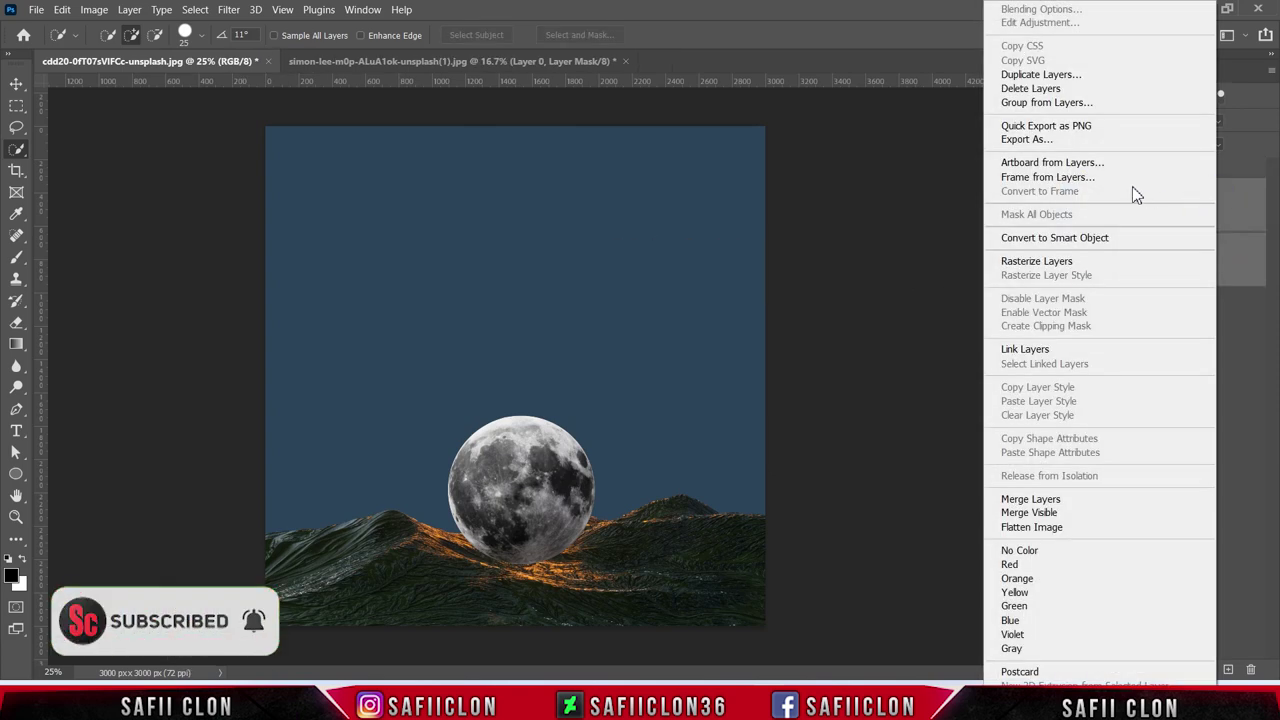
{"action": "left_click", "coordinate": [1046, 102]}
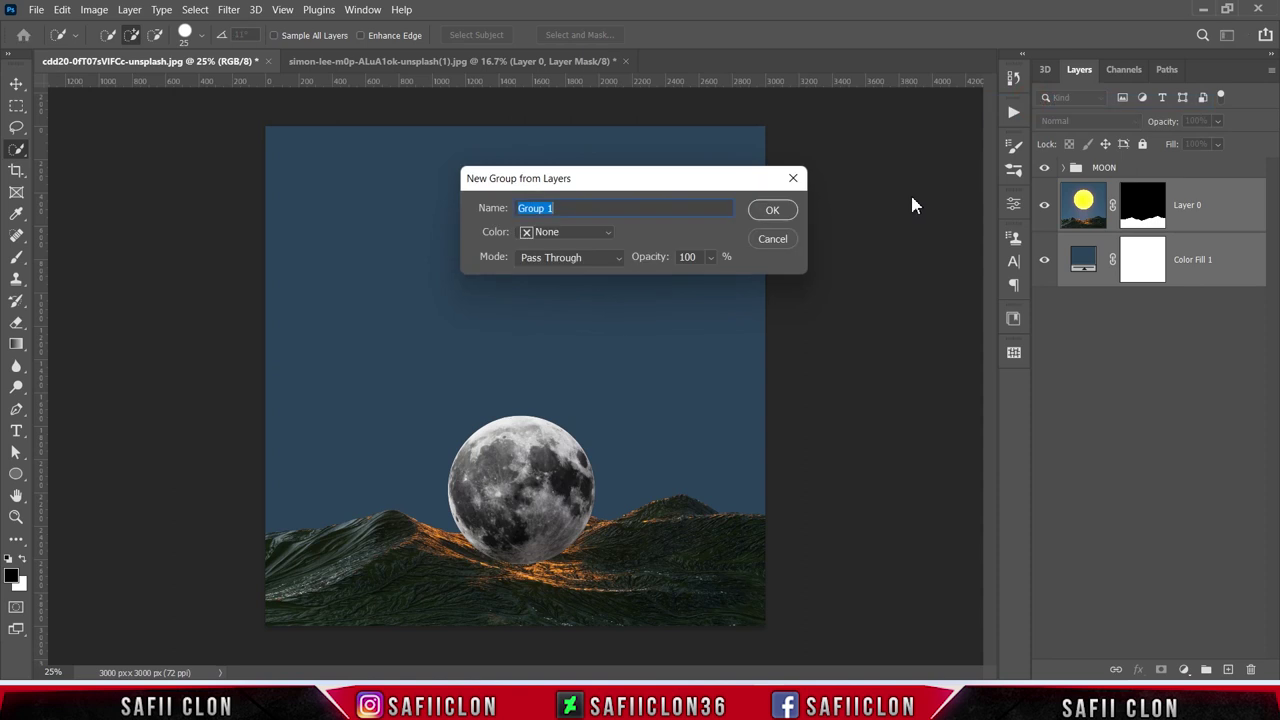
{"action": "type", "text": "BACKGROUND"}
{"action": "left_click", "coordinate": [772, 211]}
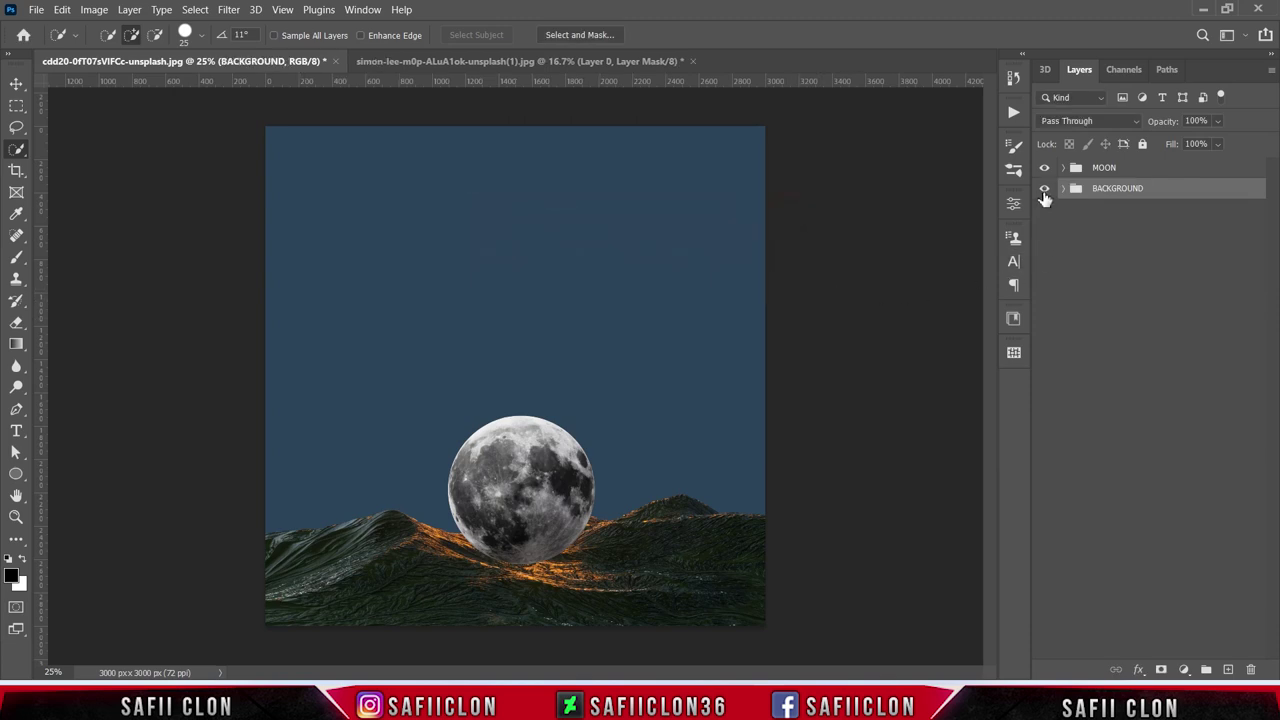
{"action": "left_click", "coordinate": [1044, 189]}
{"action": "left_click", "coordinate": [1043, 168]}
- Crop the canvas to a 2472 × 1696 px landscape frame around the moon and mountains
{"action": "left_click", "coordinate": [16, 170]}
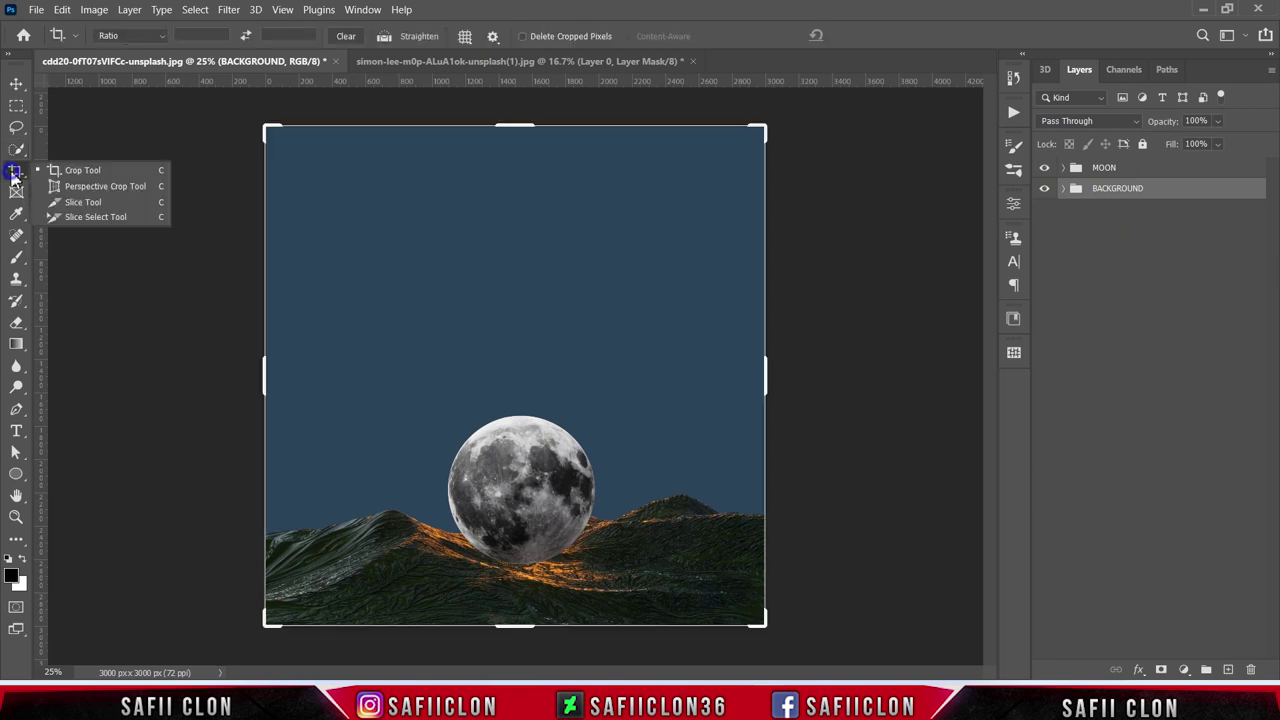
{"action": "left_click", "coordinate": [88, 172]}
{"action": "left_click_drag", "start_coordinate": [515, 127], "coordinate": [537, 232]}
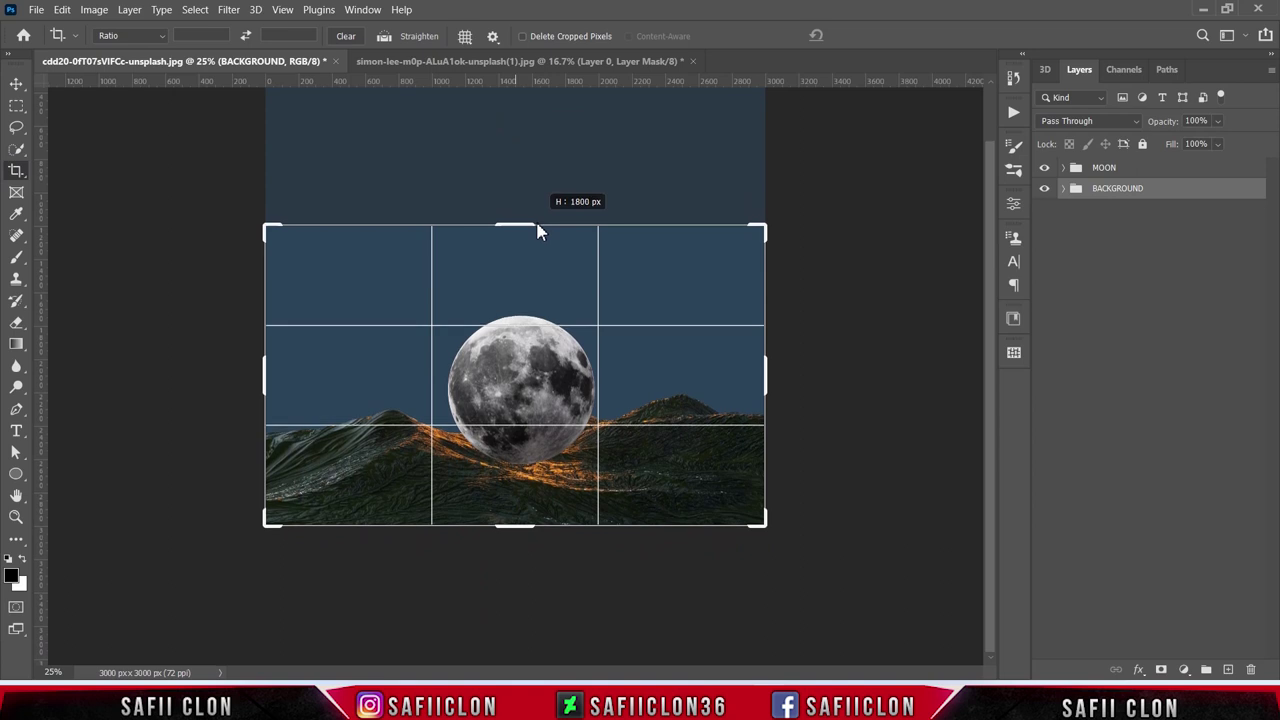
{"action": "left_click_drag", "start_coordinate": [765, 375], "coordinate": [757, 358]}
{"action": "left_click_drag", "start_coordinate": [266, 378], "coordinate": [307, 380]}
{"action": "left_click_drag", "start_coordinate": [731, 375], "coordinate": [722, 375]}
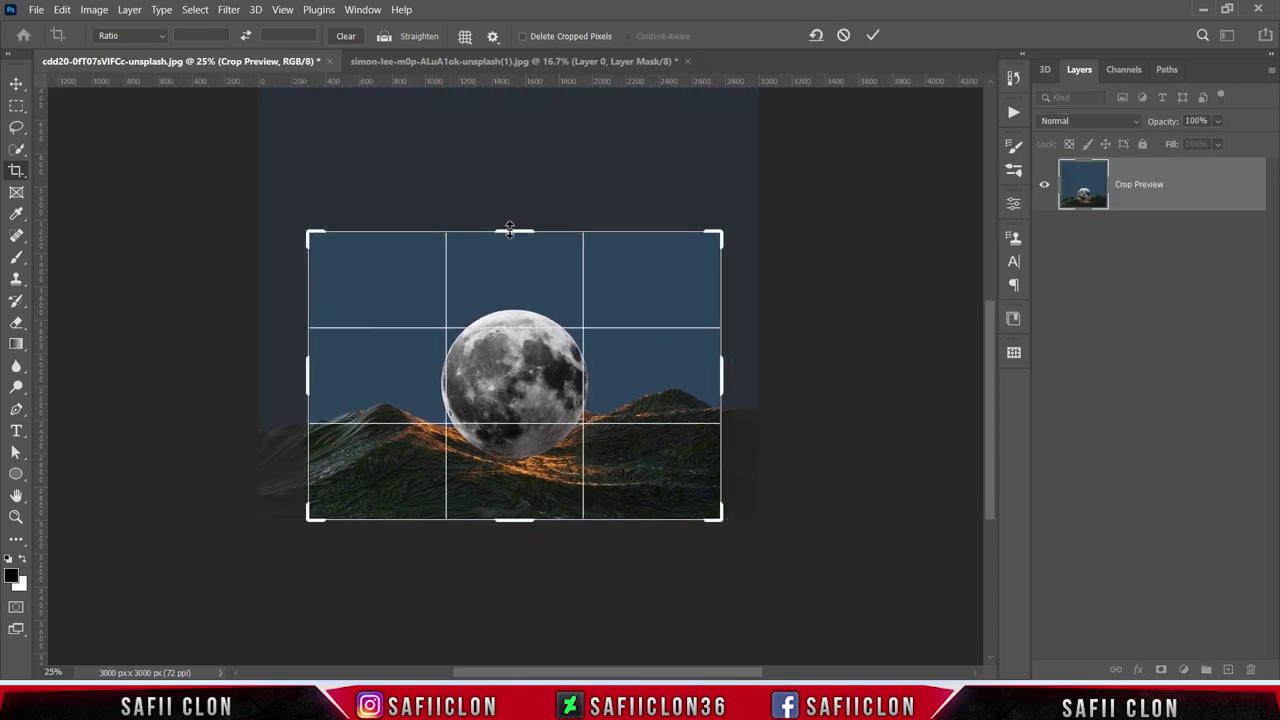
{"action": "left_click_drag", "start_coordinate": [509, 229], "coordinate": [512, 235]}
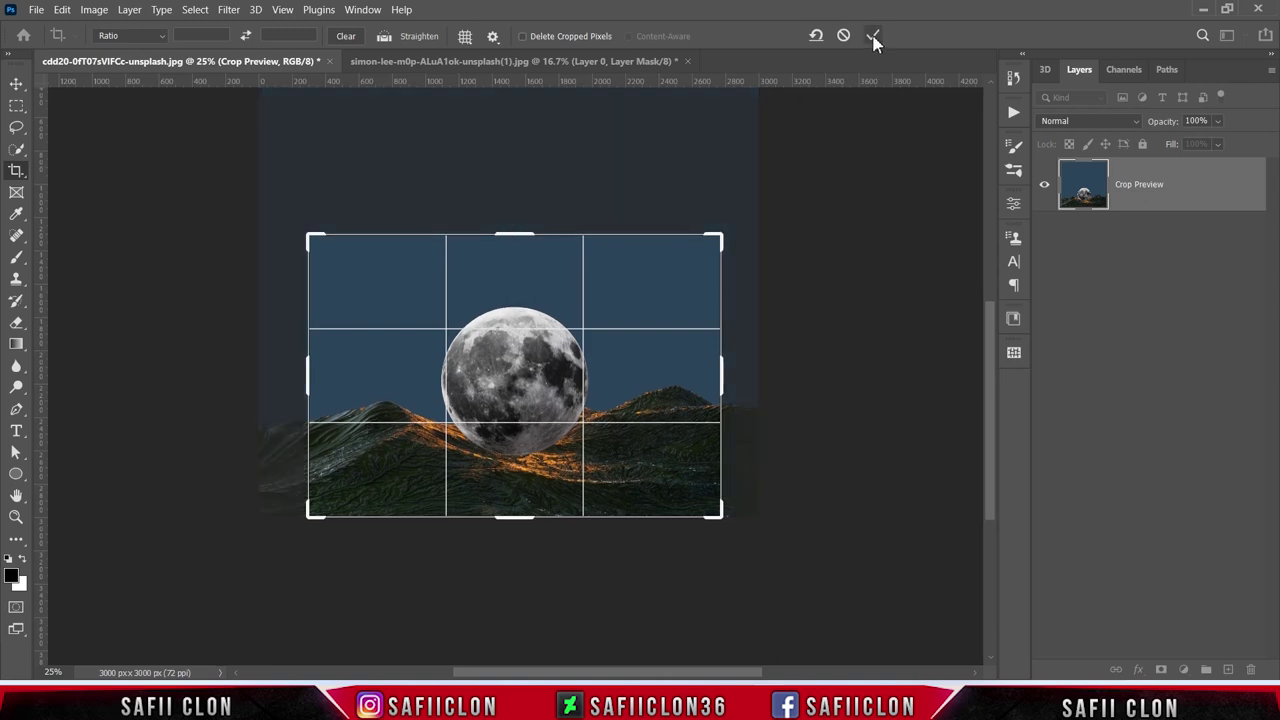
{"action": "left_click", "coordinate": [873, 37]}
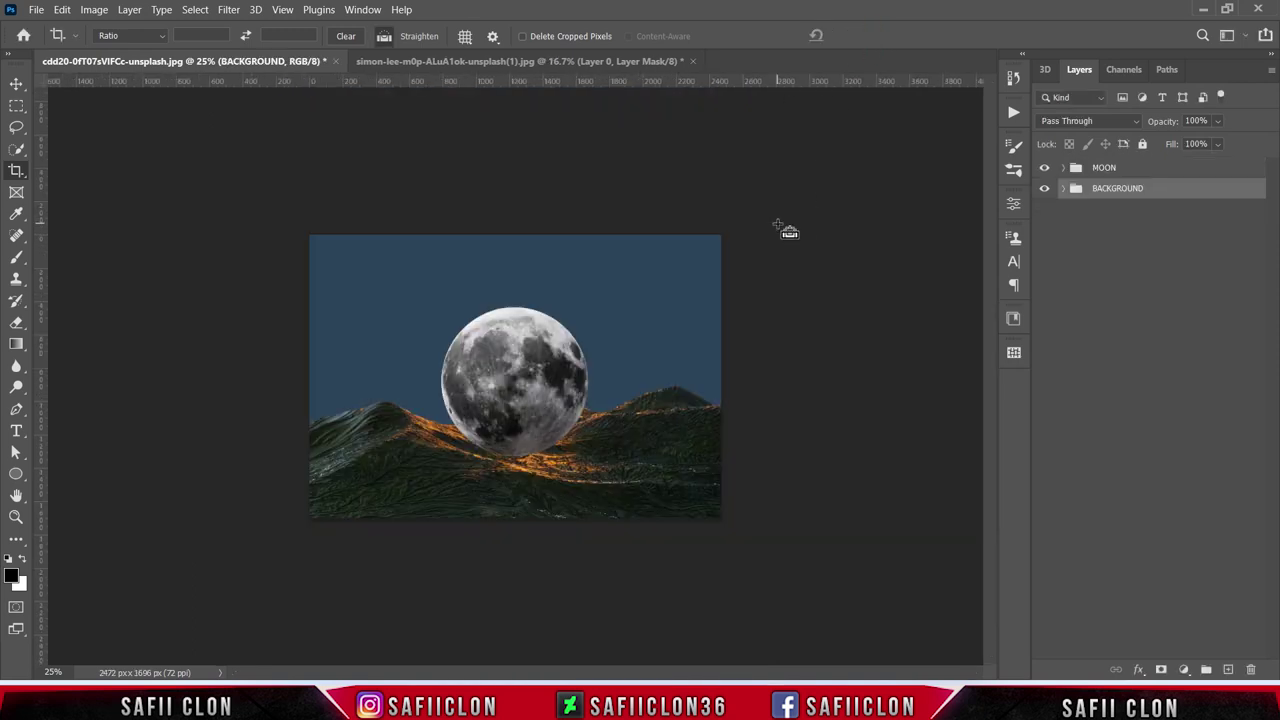
- Zoom in and select the mountain Layer 0 inside the BACKGROUND group
{"action": "key", "text": "ctrl+plus"}
{"action": "key", "text": "ctrl+plus"}
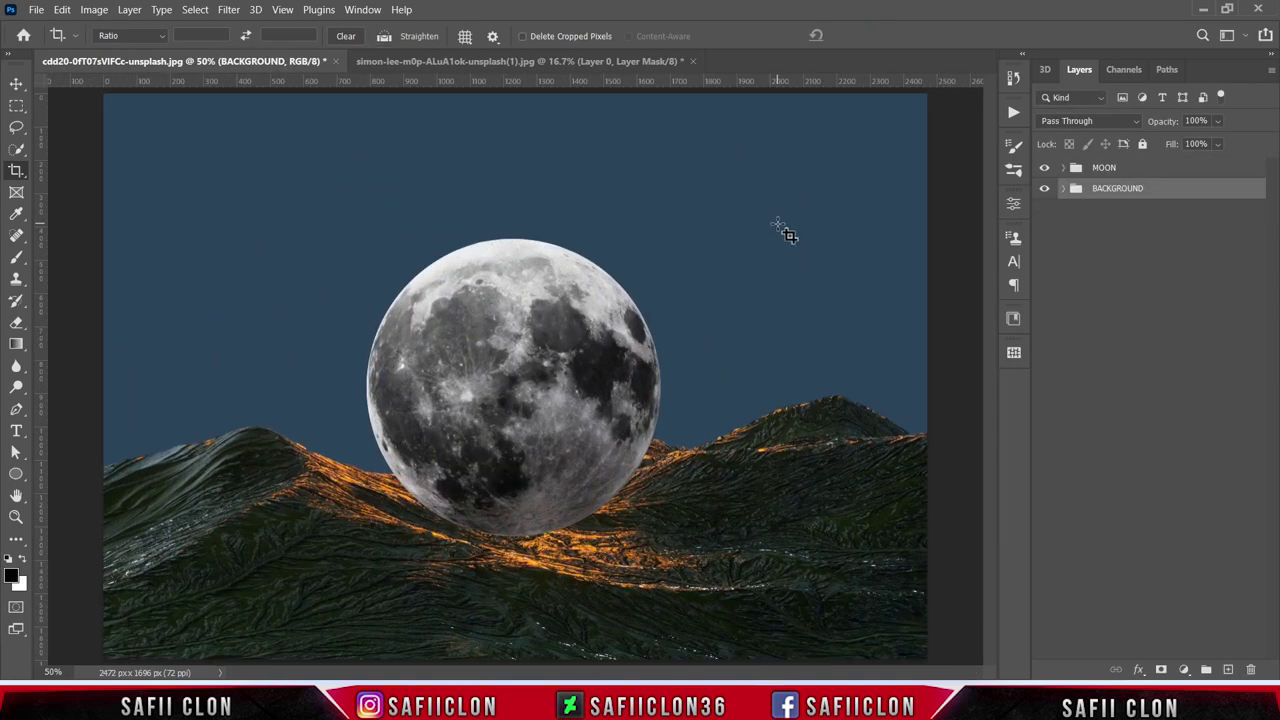
{"action": "left_click", "coordinate": [1063, 189]}
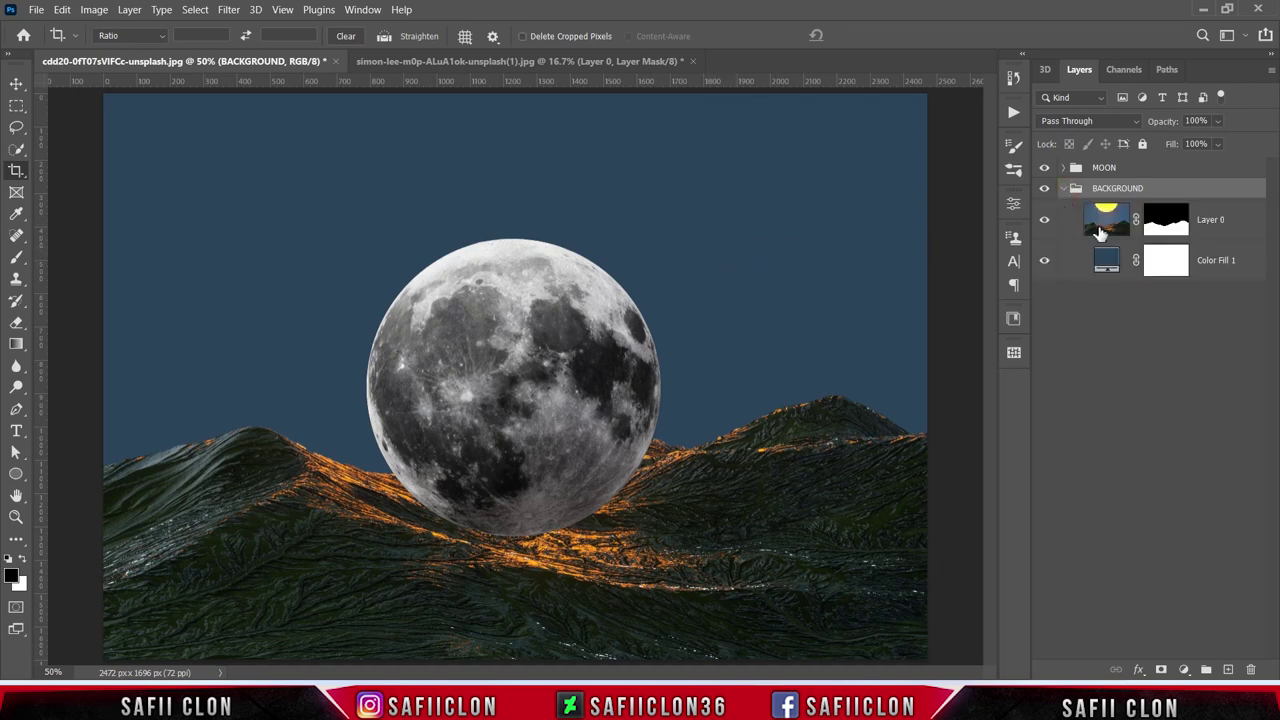
{"action": "left_click", "coordinate": [1247, 230]}
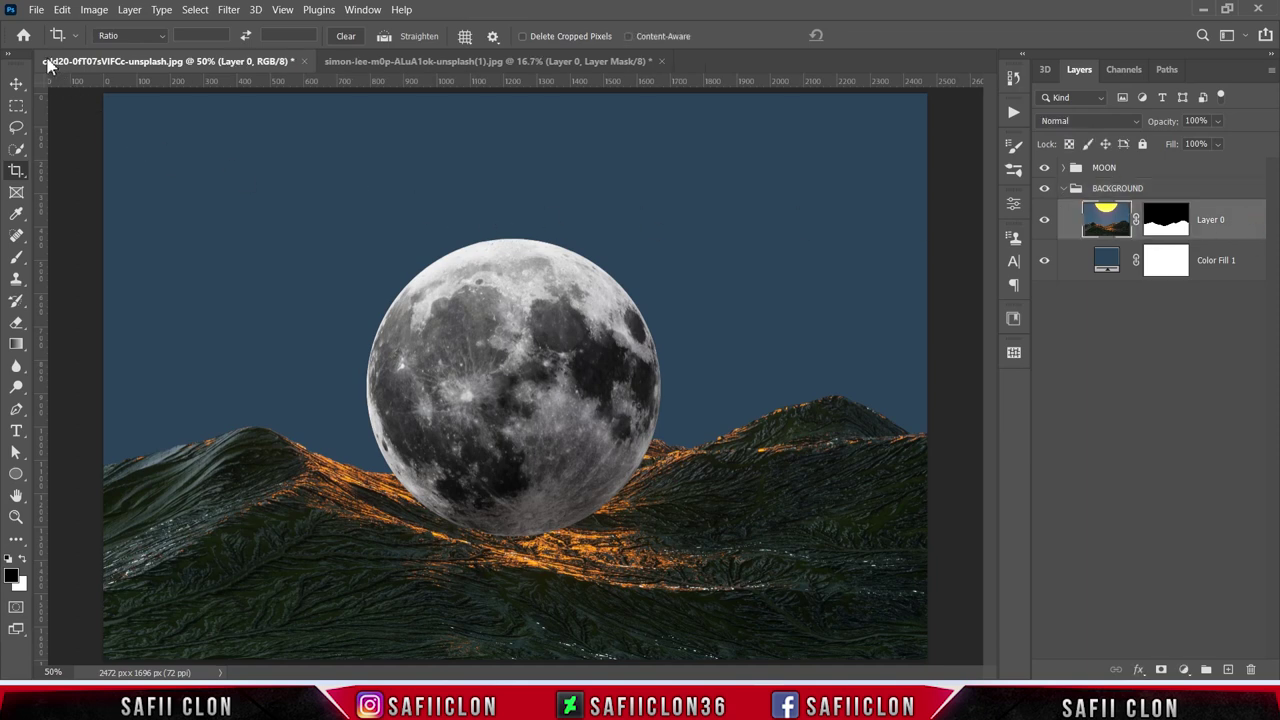
{"action": "left_click", "coordinate": [37, 12]}
- Open the gray_drama_sky image and place it in the moon composite below the mountains
{"action": "left_click", "coordinate": [52, 42]}
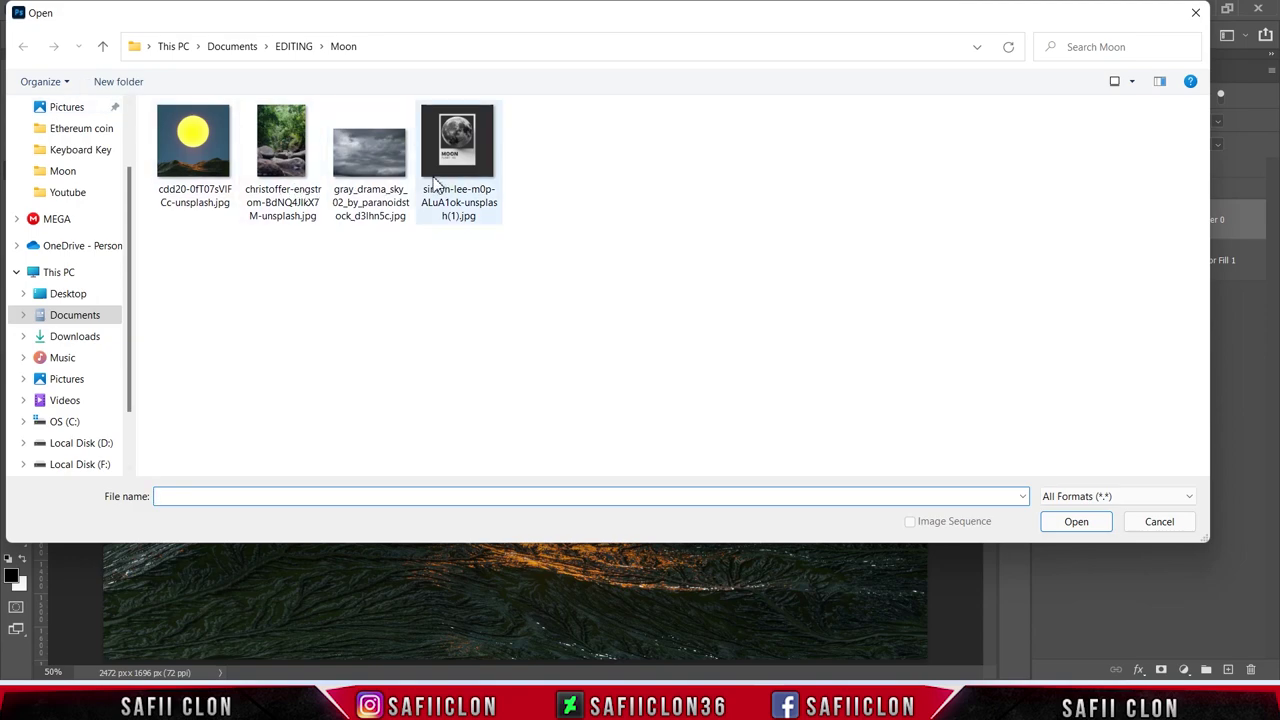
{"action": "left_click", "coordinate": [378, 165]}
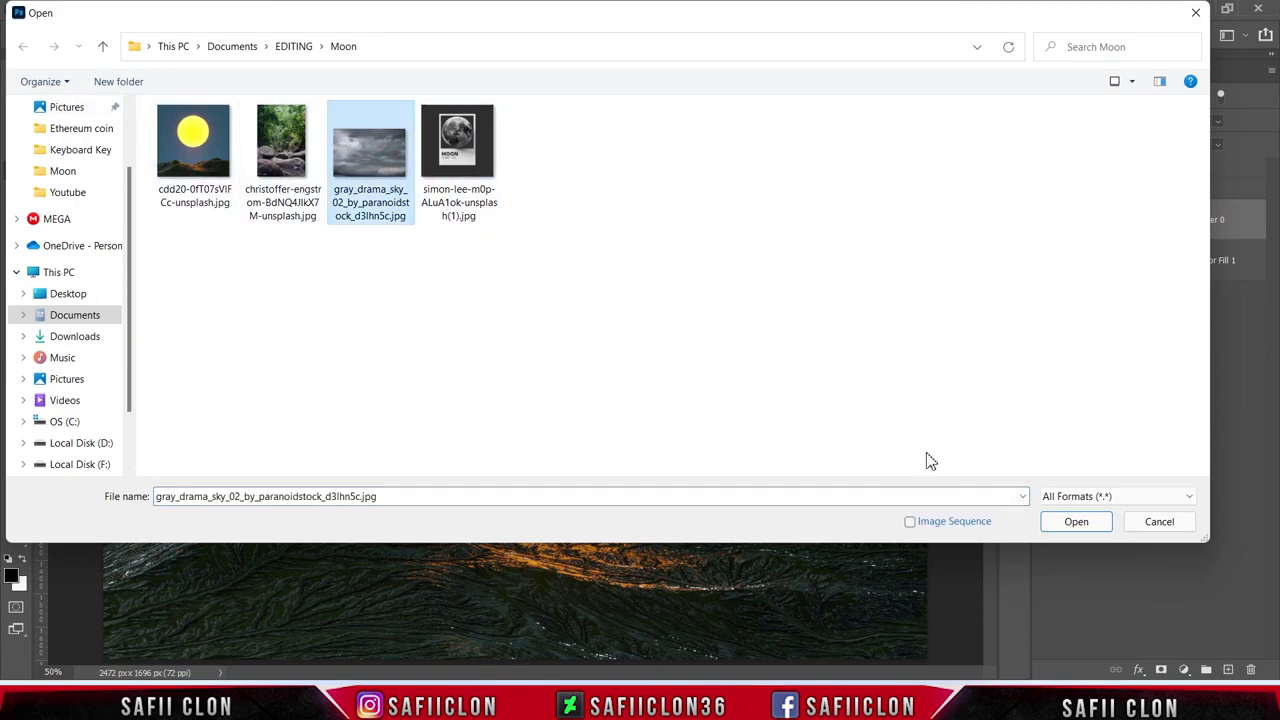
{"action": "left_click", "coordinate": [1062, 528]}
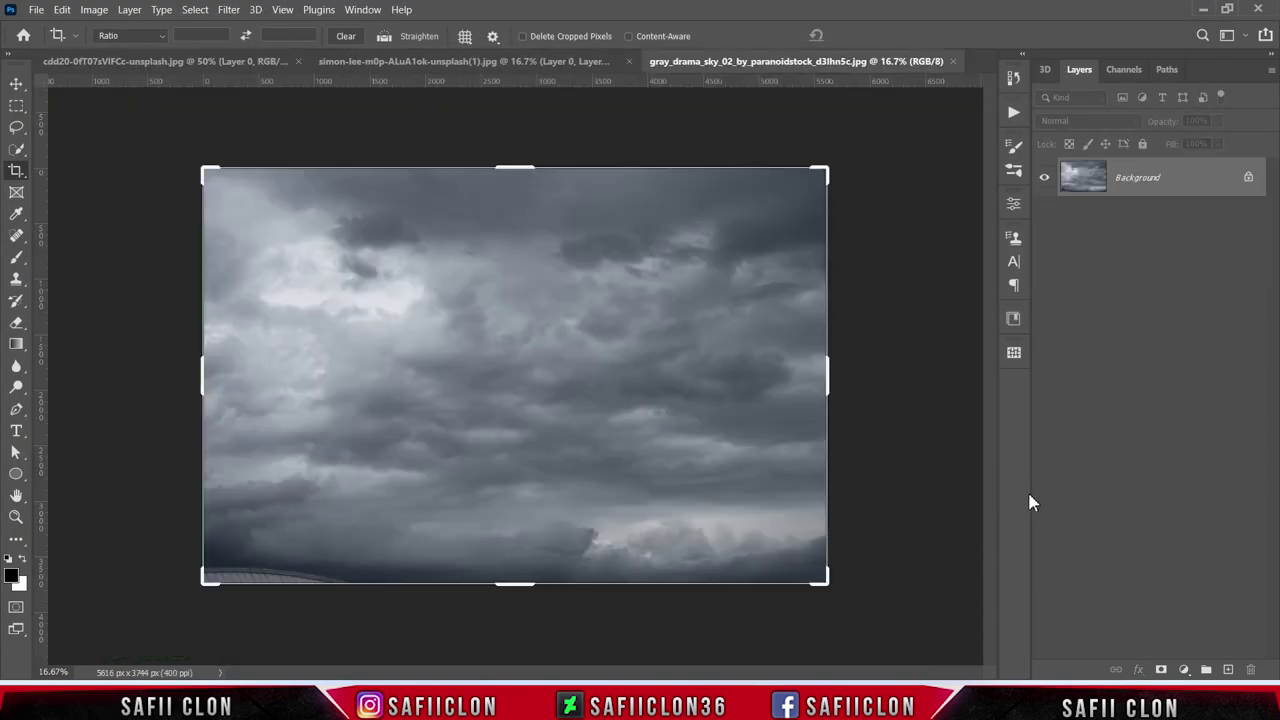
{"action": "left_click_drag", "start_coordinate": [1173, 180], "coordinate": [178, 61]}
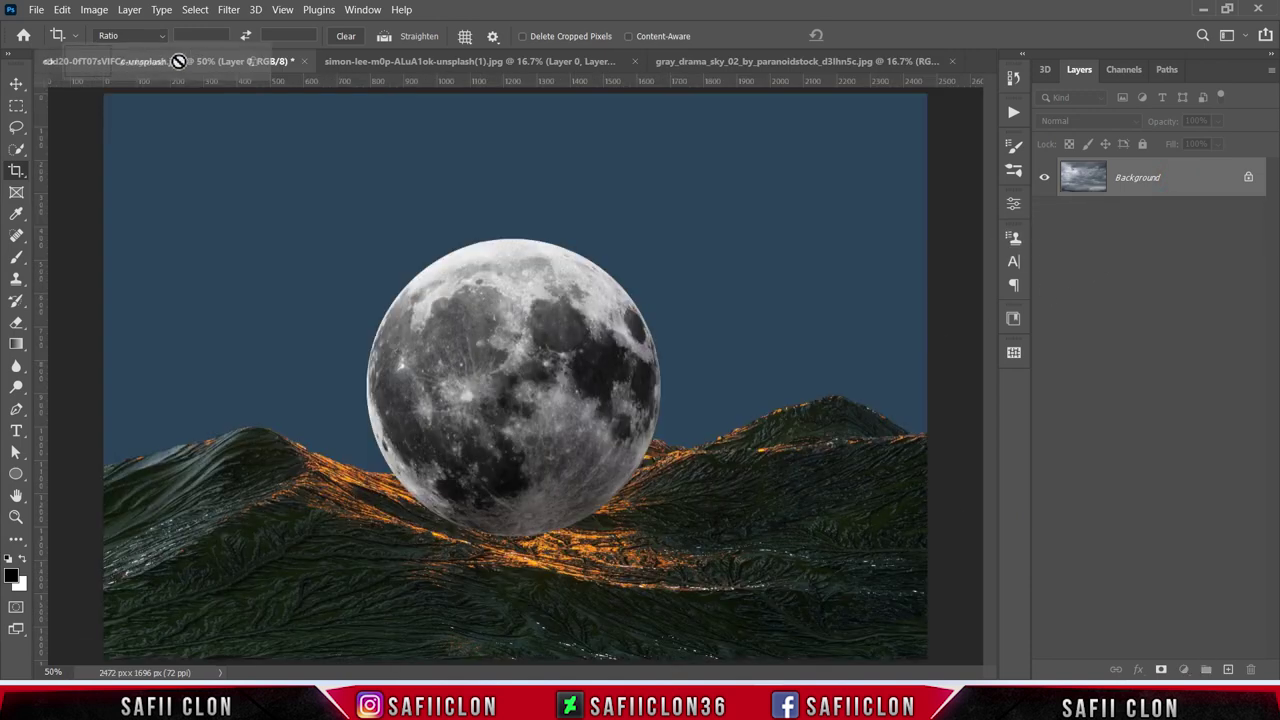
{"action": "left_click_drag", "start_coordinate": [178, 61], "coordinate": [562, 318]}
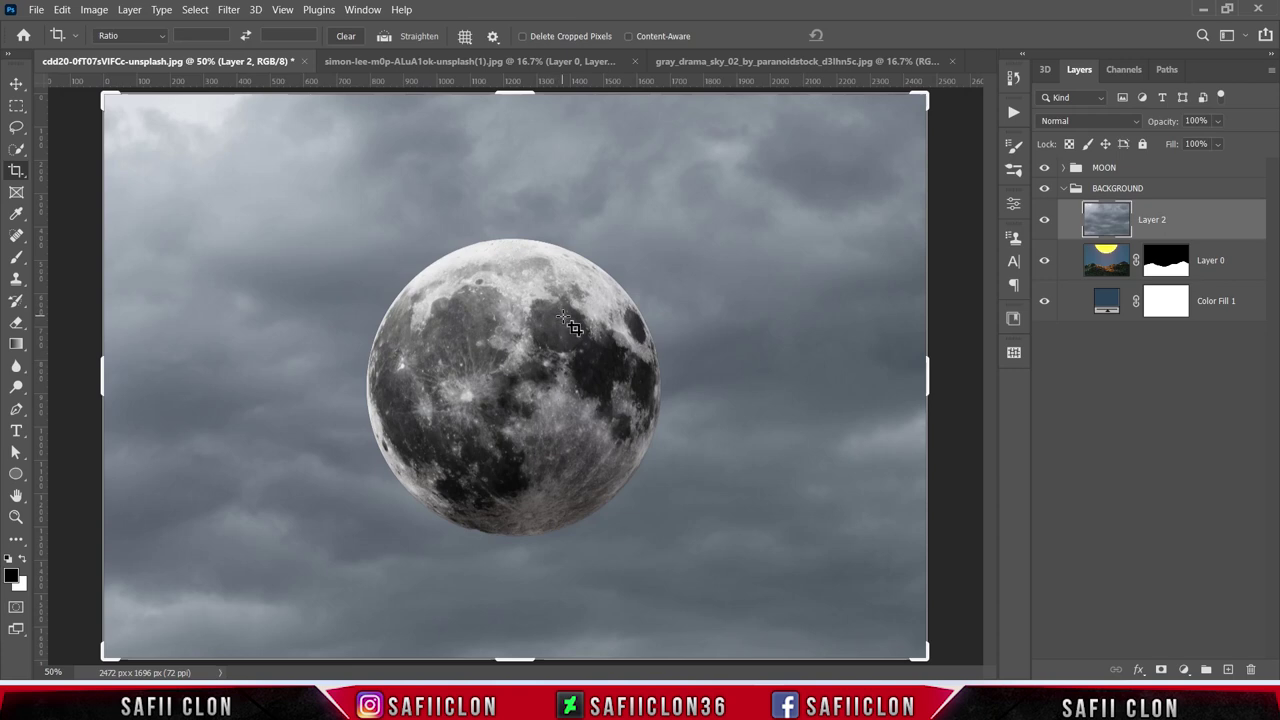
{"action": "left_click_drag", "start_coordinate": [1193, 219], "coordinate": [1220, 285]}
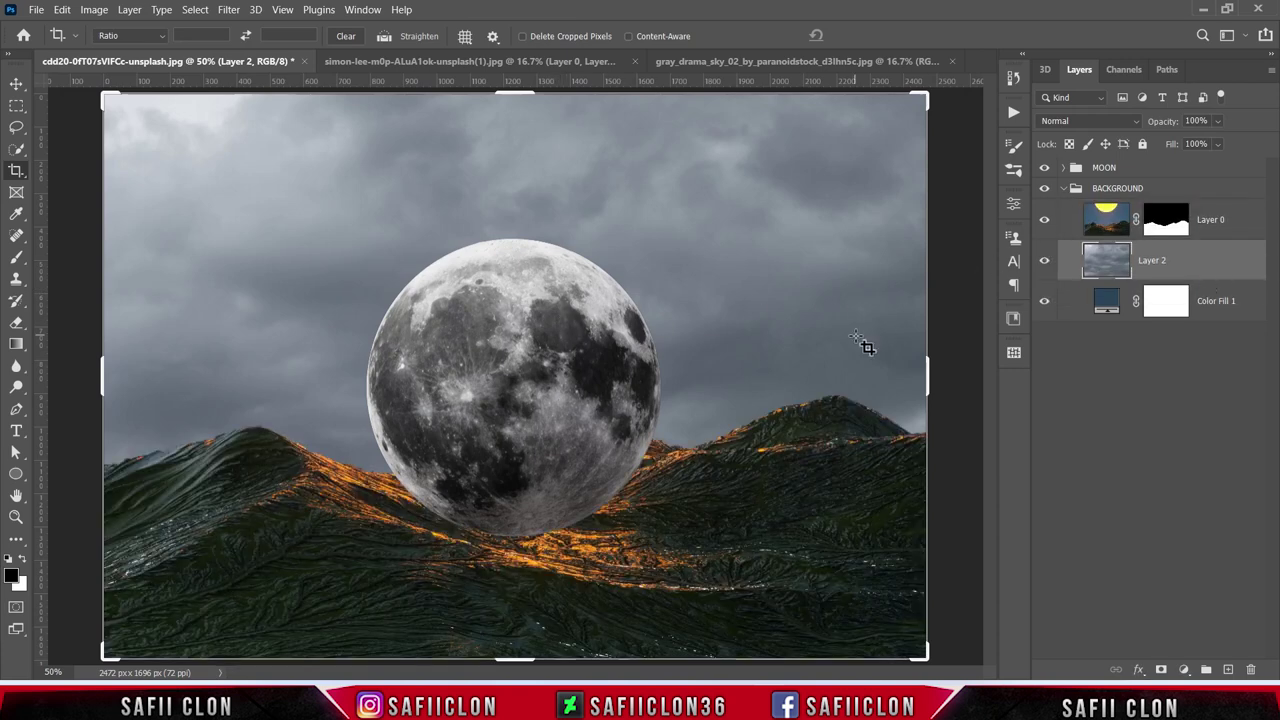
{"action": "key", "text": "ctrl+minus"}
{"action": "key", "text": "ctrl+minus"}
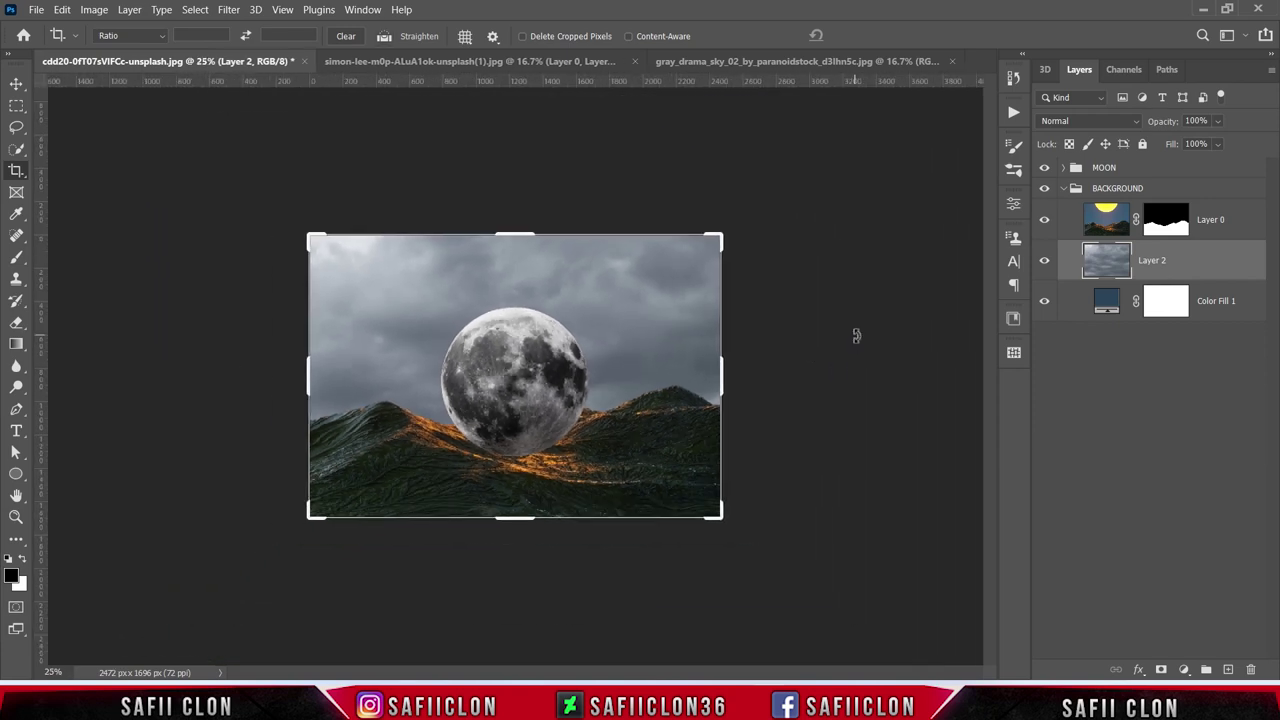
- Scale the sky Layer 2 to about 62% and rotate it −1.57° behind the scene
{"action": "key", "text": "ctrl+t"}
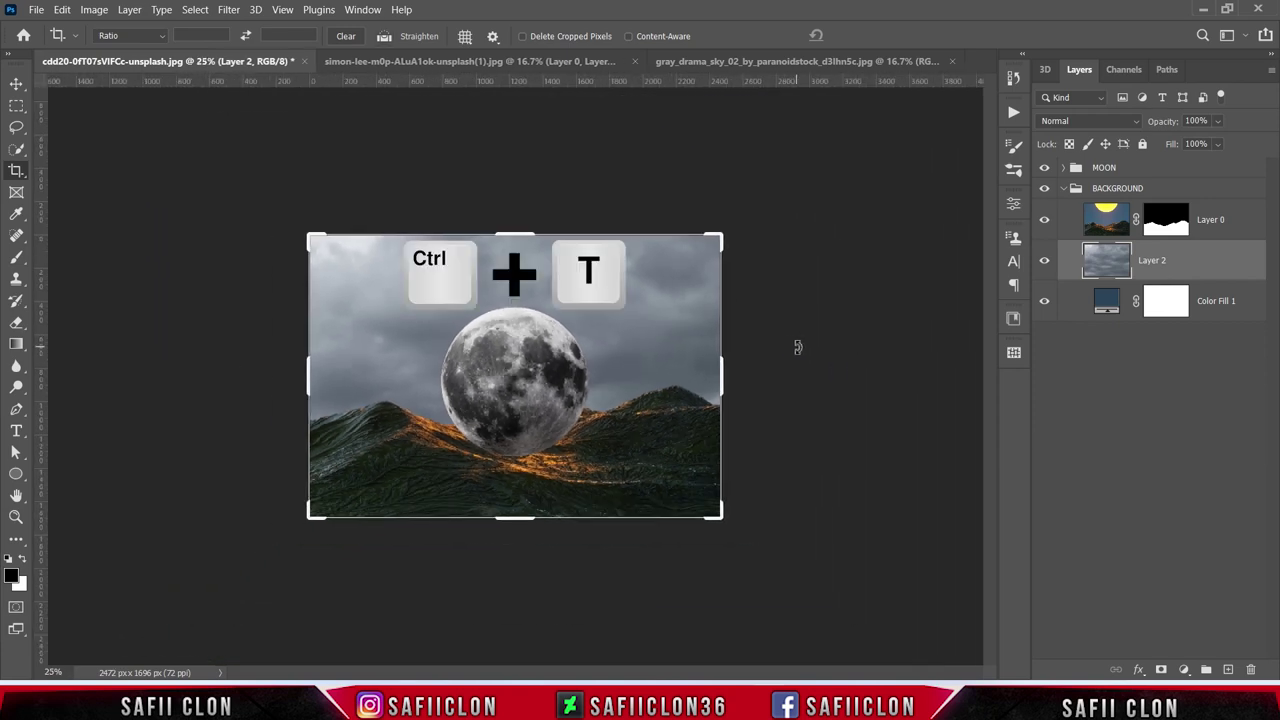
{"action": "left_click_drag", "start_coordinate": [638, 206], "coordinate": [623, 317]}
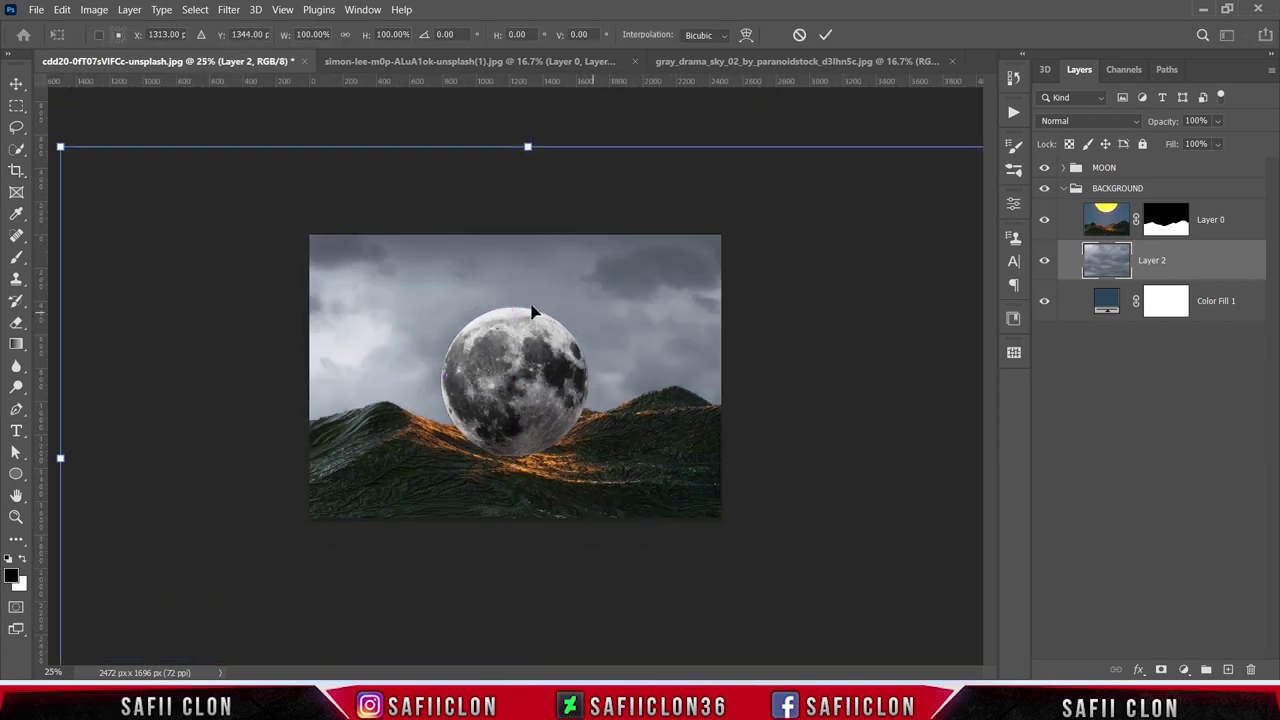
{"action": "left_click_drag", "start_coordinate": [49, 124], "coordinate": [209, 214]}
{"action": "left_click_drag", "start_coordinate": [623, 344], "coordinate": [746, 443]}
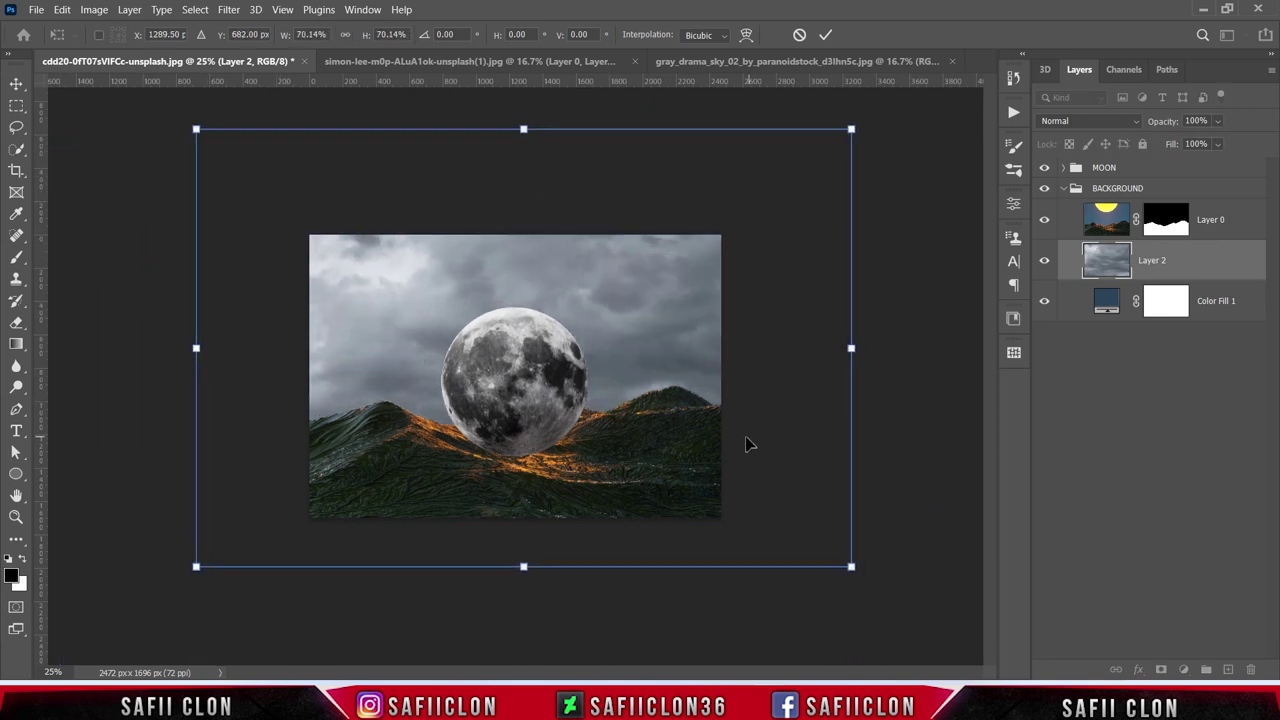
{"action": "left_click_drag", "start_coordinate": [843, 517], "coordinate": [799, 510]}
{"action": "left_click_drag", "start_coordinate": [661, 426], "coordinate": [671, 443]}
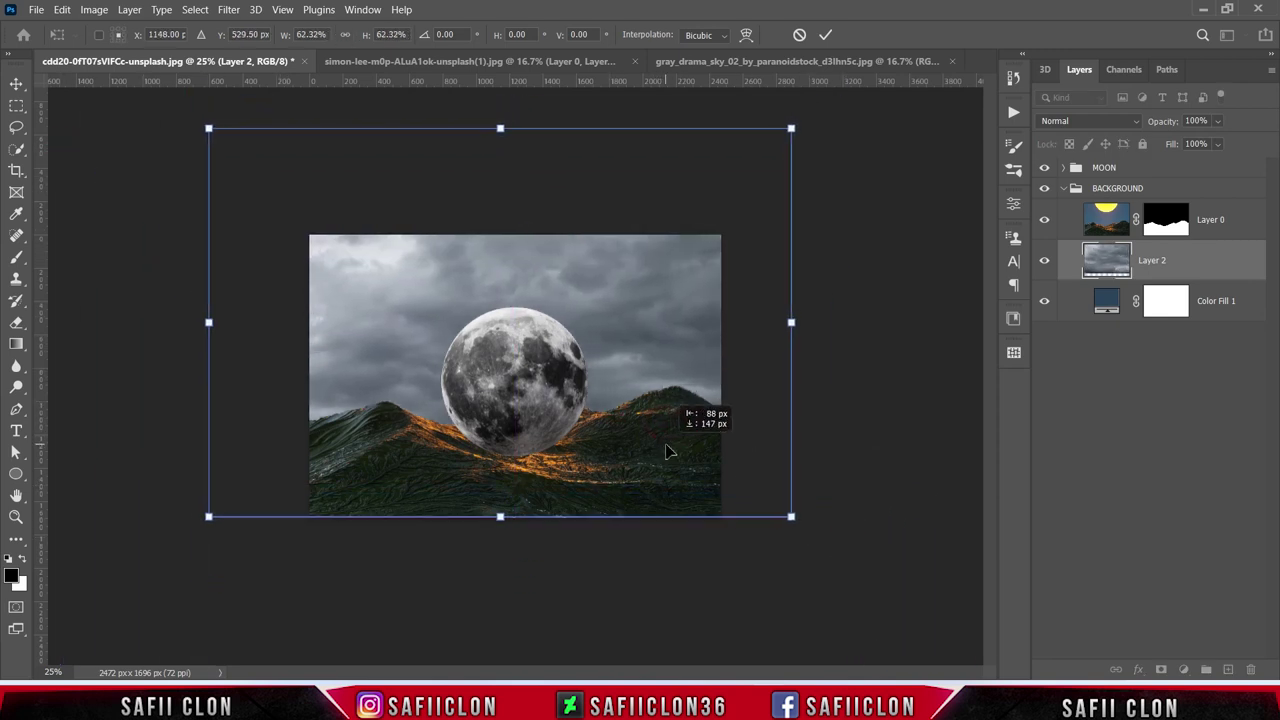
{"action": "mouse_move", "coordinate": [826, 535]}
{"action": "left_mouse_down"}
{"action": "mouse_move", "coordinate": [837, 517]}
{"action": "mouse_move", "coordinate": [836, 529]}
{"action": "left_mouse_up"}
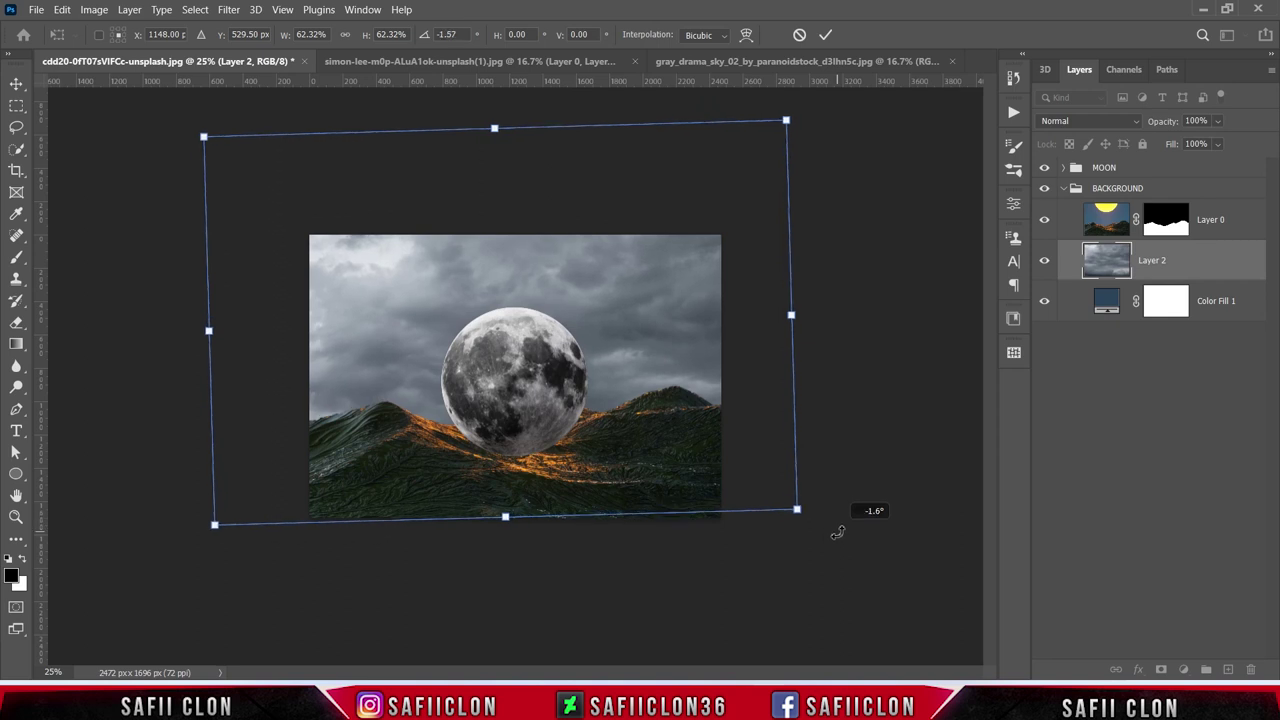
{"action": "left_click", "coordinate": [826, 36]}
{"action": "key", "text": "c"}
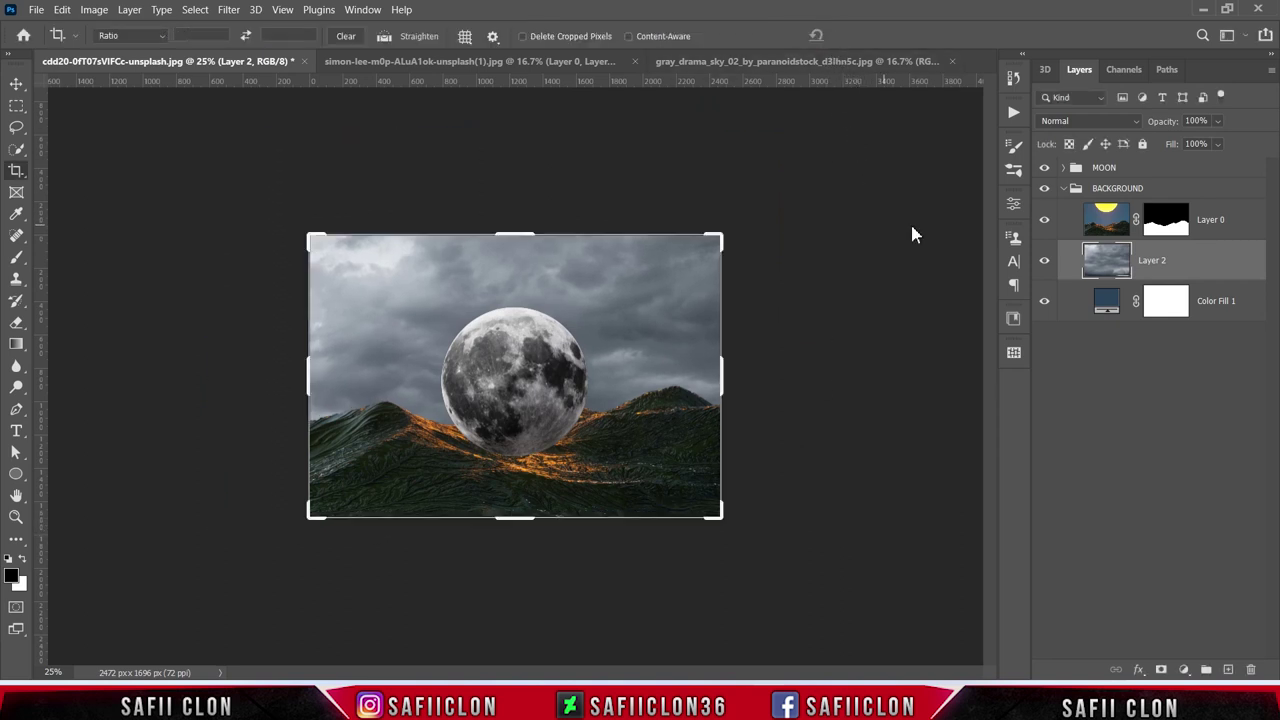
- Set Layer 2's blend mode to Multiply and add a layer mask
{"action": "left_click", "coordinate": [1108, 121]}
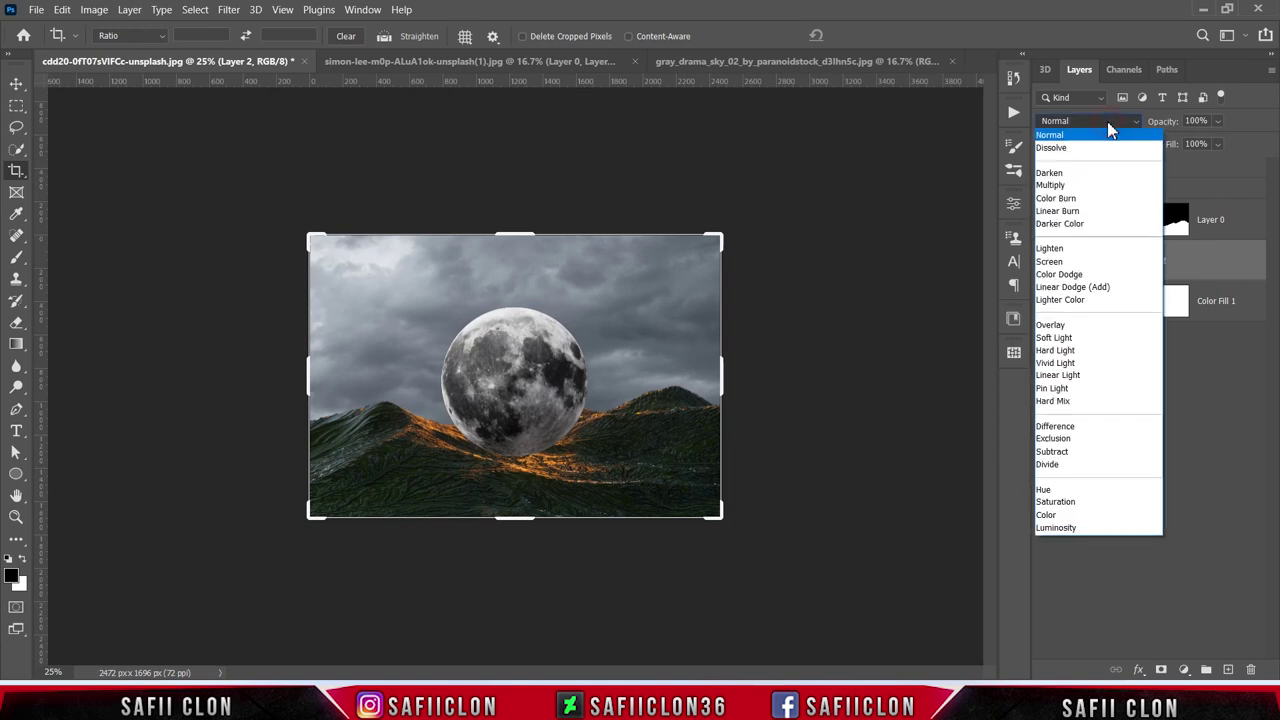
{"action": "left_click", "coordinate": [1050, 186]}
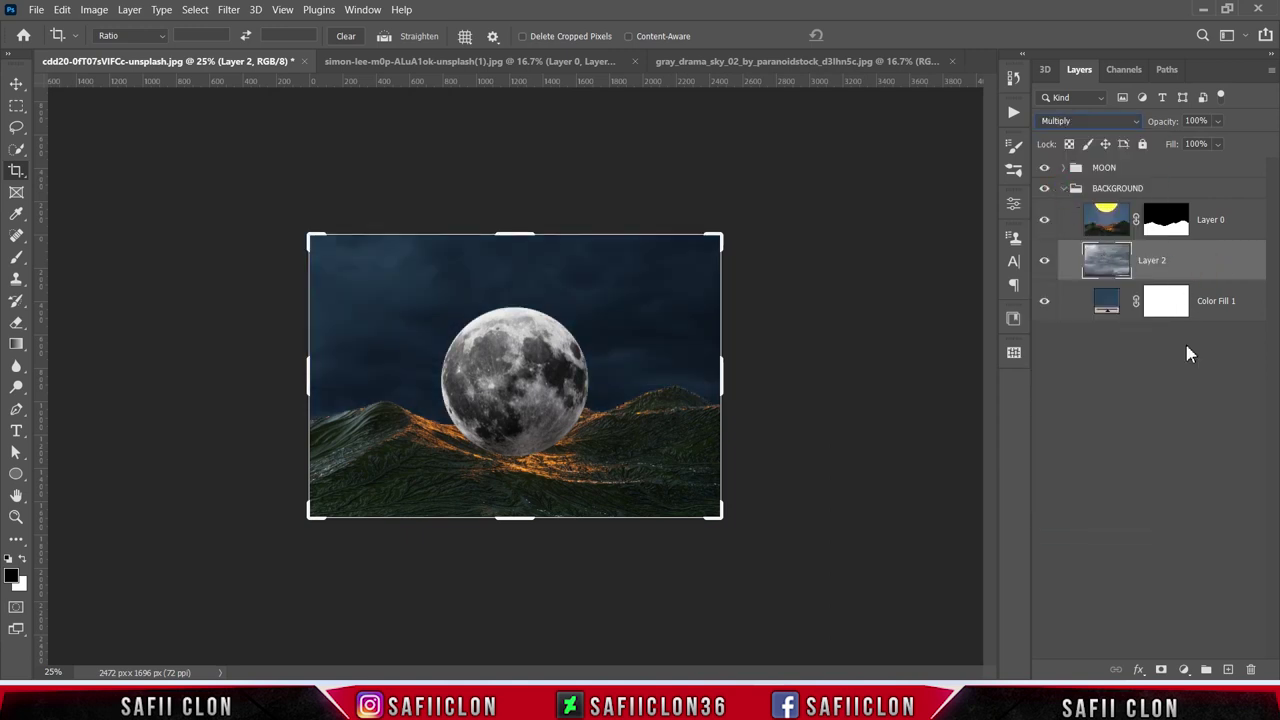
{"action": "left_click", "coordinate": [1161, 669]}
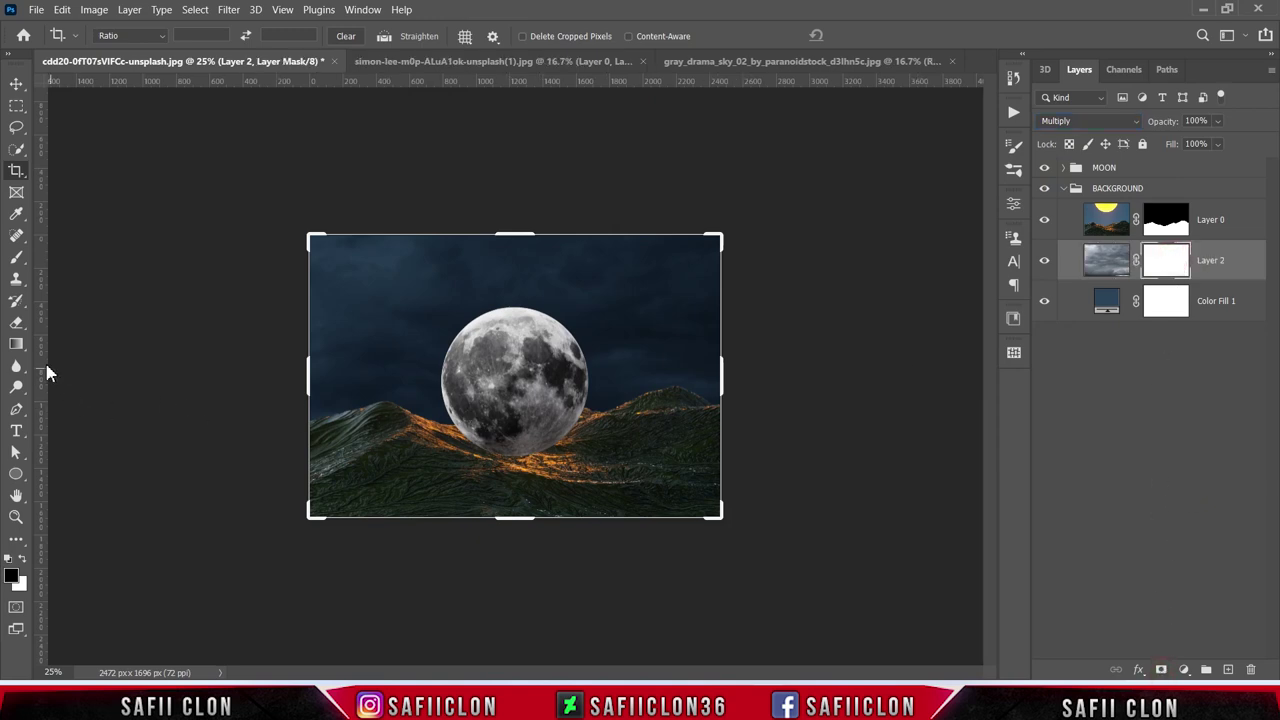
- Draw a vertical black-to-white linear gradient on Layer 2's mask, bottom to top
{"action": "left_click_drag", "start_coordinate": [16, 343], "coordinate": [70, 346]}
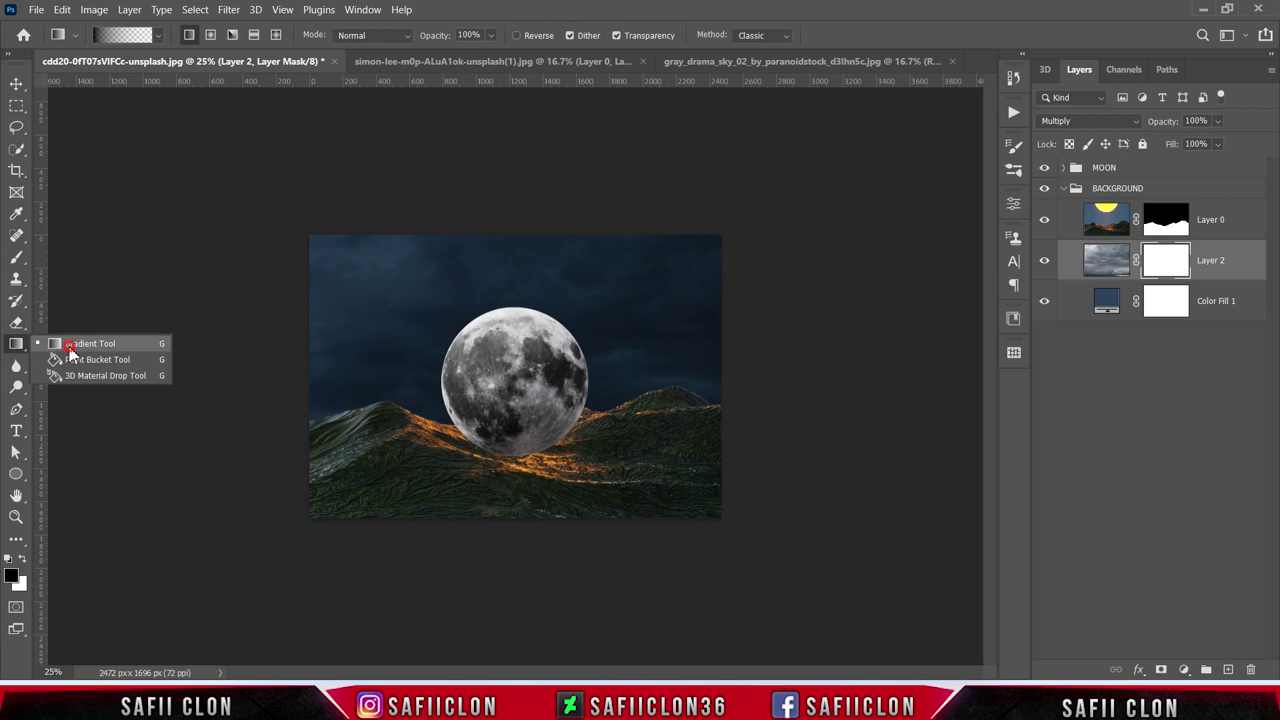
{"action": "left_click", "coordinate": [157, 35]}
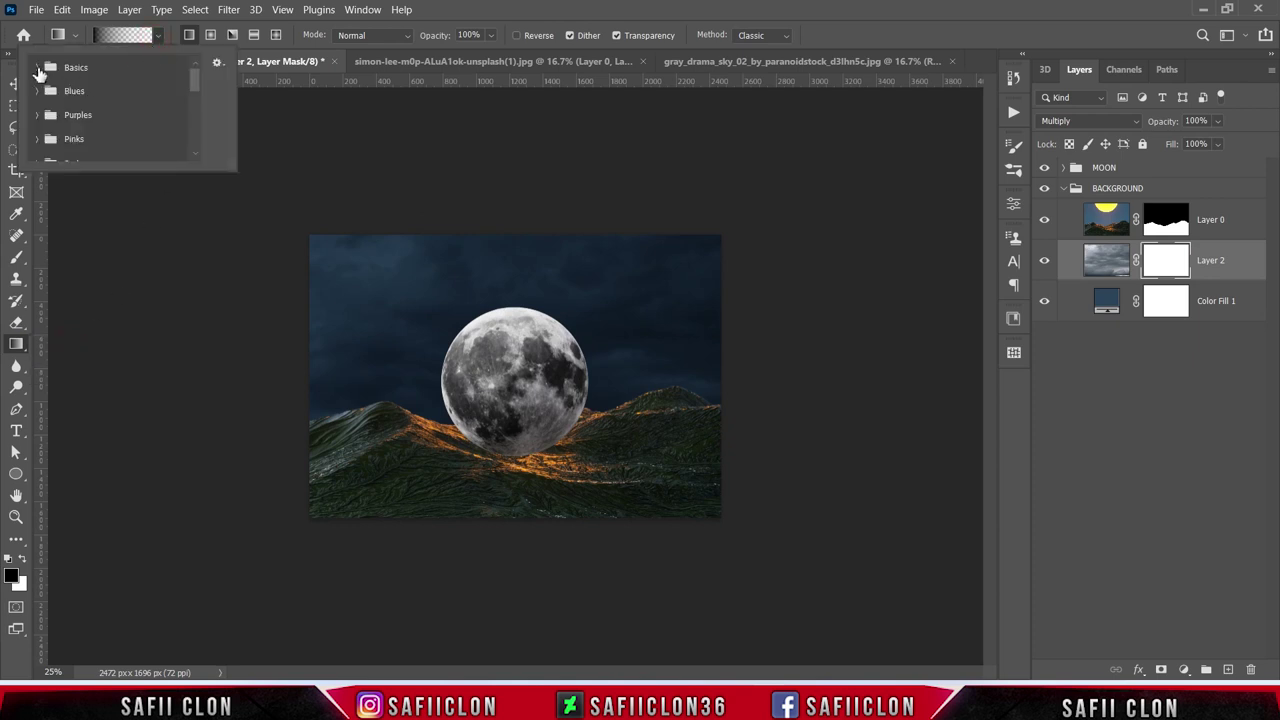
{"action": "left_click", "coordinate": [37, 67]}
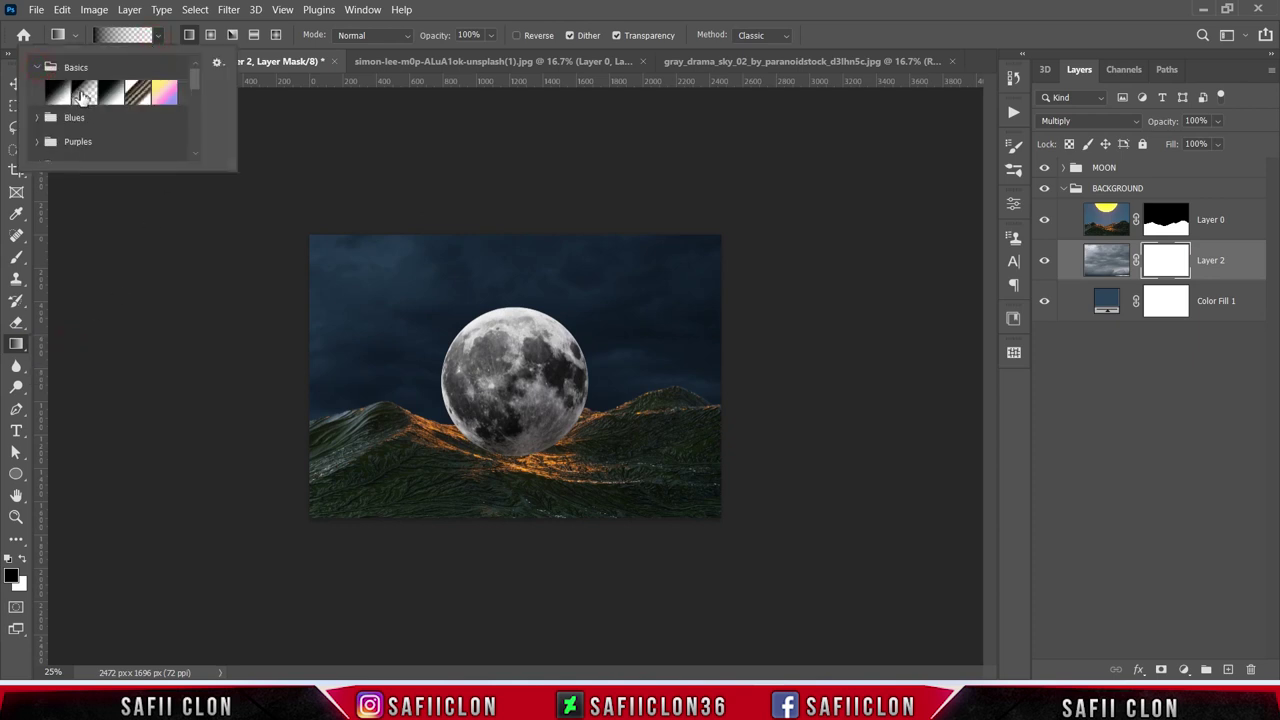
{"action": "left_click", "coordinate": [158, 43]}
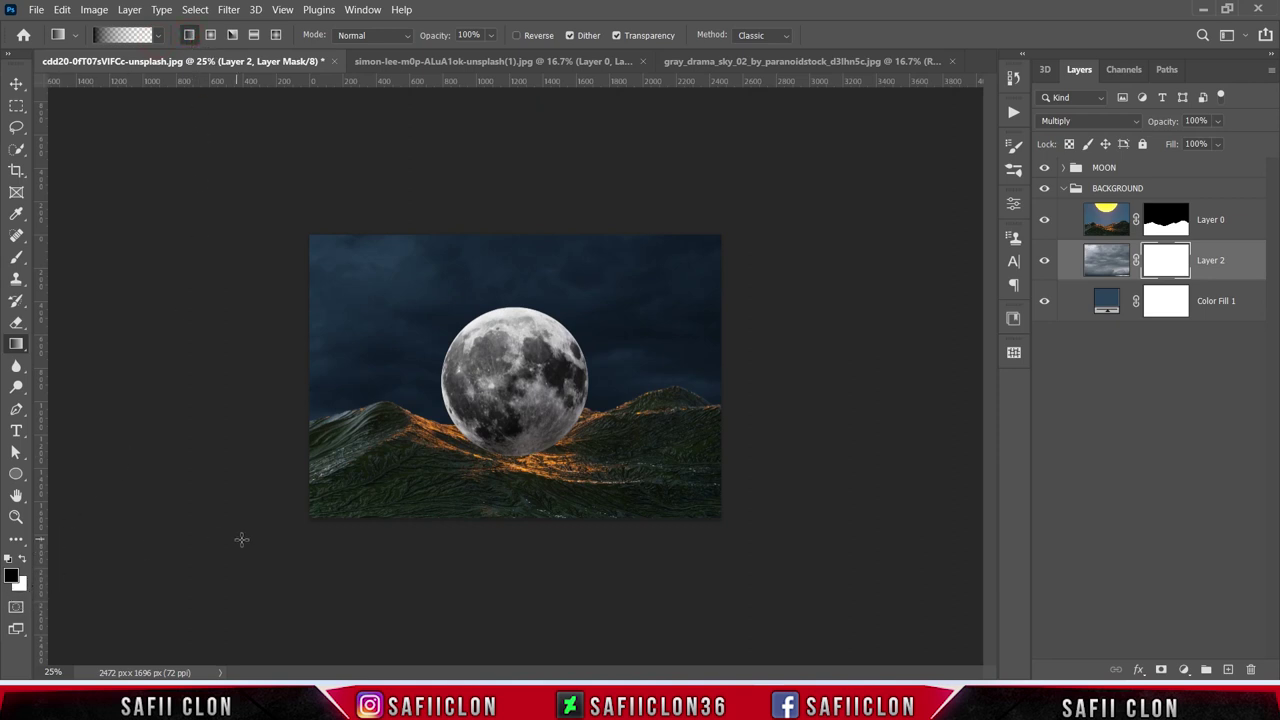
{"action": "key", "text": "ctrl+plus"}
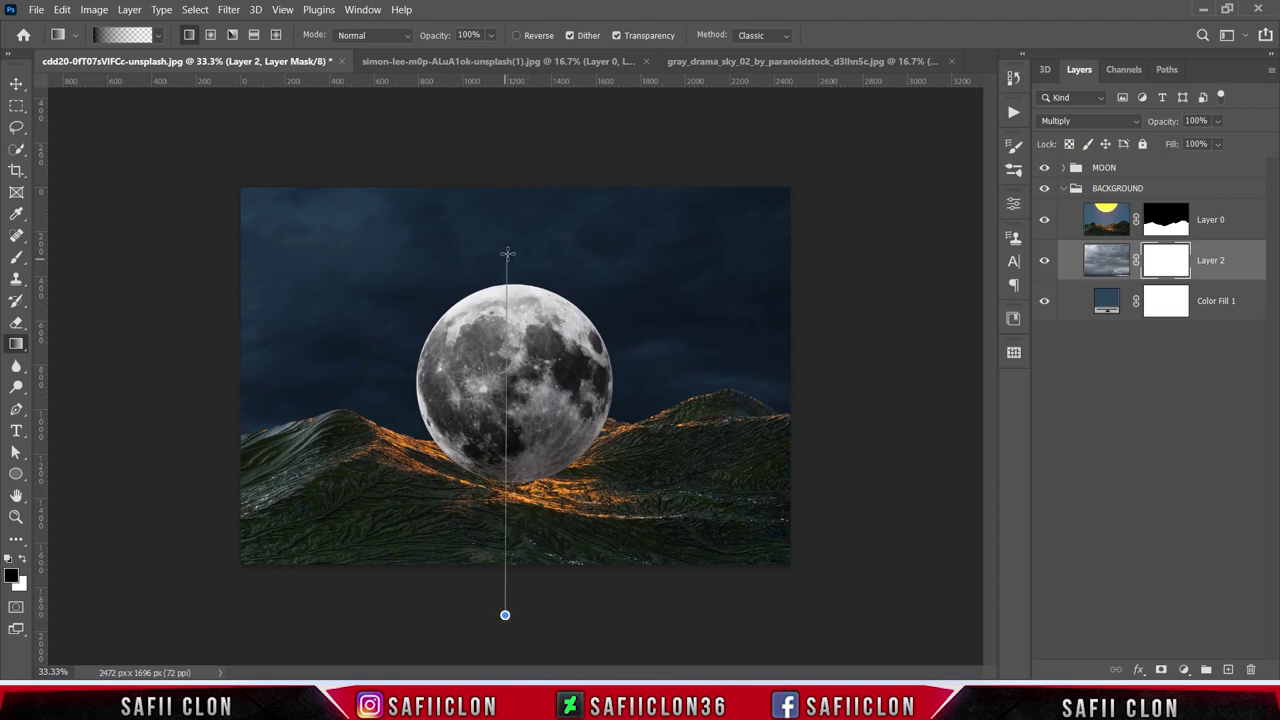
{"action": "mouse_move", "coordinate": [506, 616]}
{"action": "left_mouse_down"}
{"action": "mouse_move", "coordinate": [507, 184]}
{"action": "mouse_move", "coordinate": [521, 139]}
{"action": "left_mouse_up"}
{"action": "left_click_drag", "start_coordinate": [532, 615], "coordinate": [520, 188]}
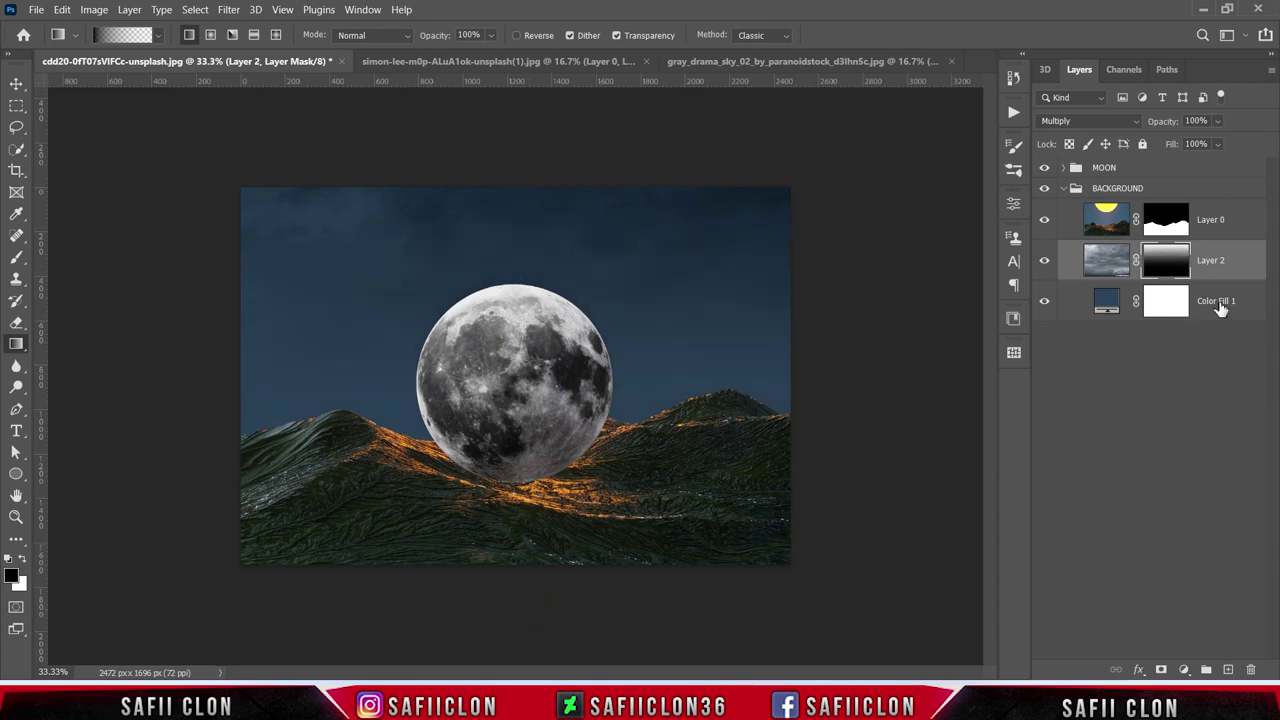
- Lower Layer 2's fill to 89% and toggle the cloud layer to compare
{"action": "key", "text": "ctrl+2"}
{"action": "left_click_drag", "start_coordinate": [1222, 148], "coordinate": [1232, 170]}
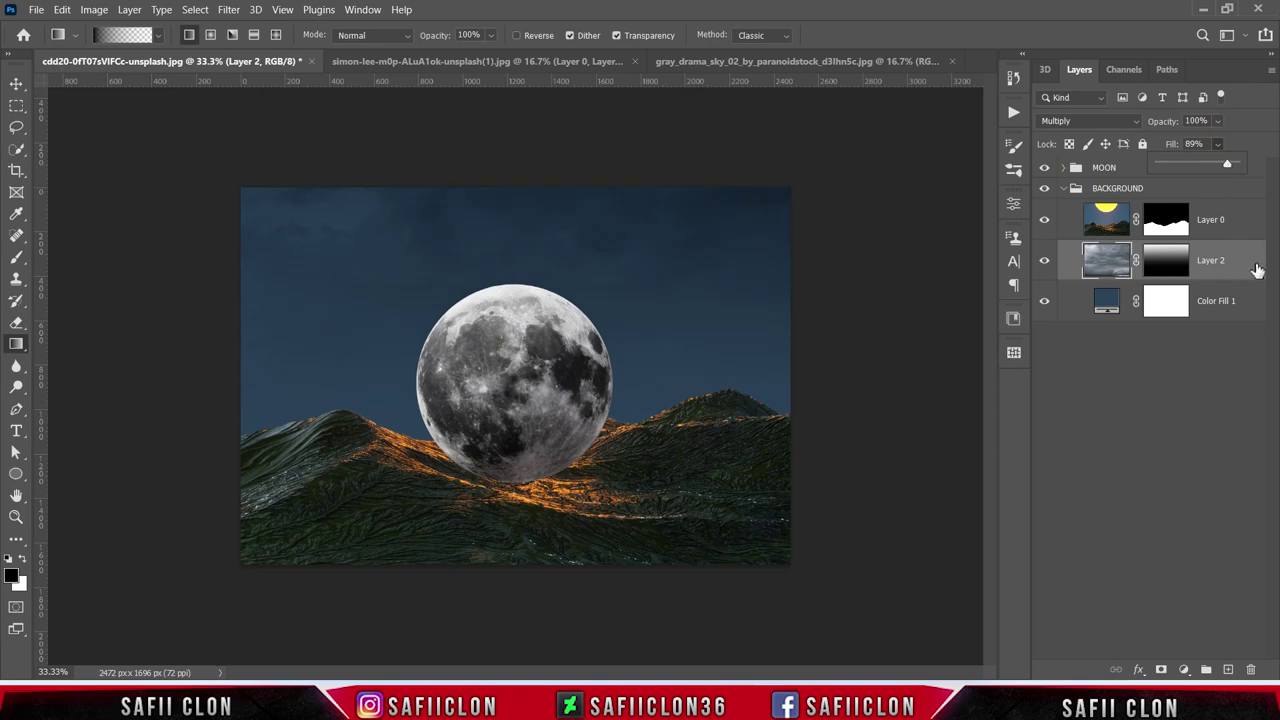
{"action": "left_click", "coordinate": [1045, 261]}
{"action": "left_click", "coordinate": [1045, 261]}
{"action": "left_click", "coordinate": [1045, 261]}
- Add a Color Balance layer clipped to Layer 2, shifting midtones toward red and blue
{"action": "left_click", "coordinate": [1184, 669]}
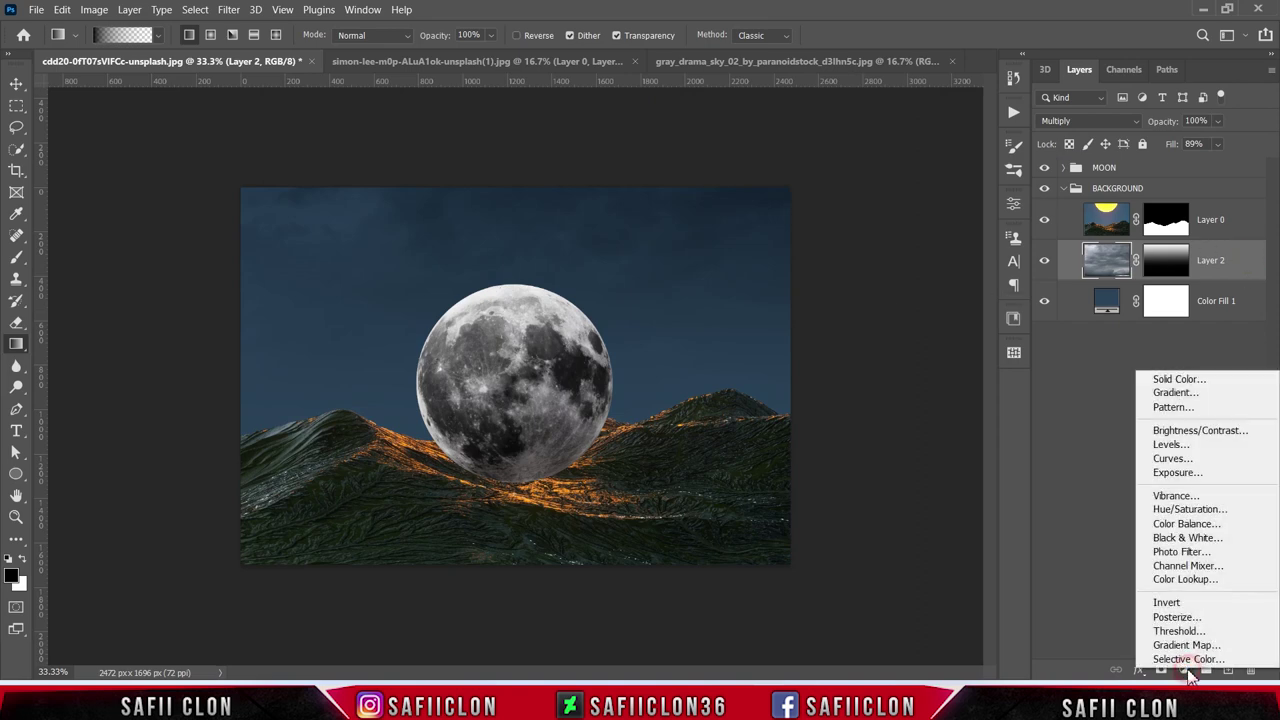
{"action": "left_click", "coordinate": [1183, 524]}
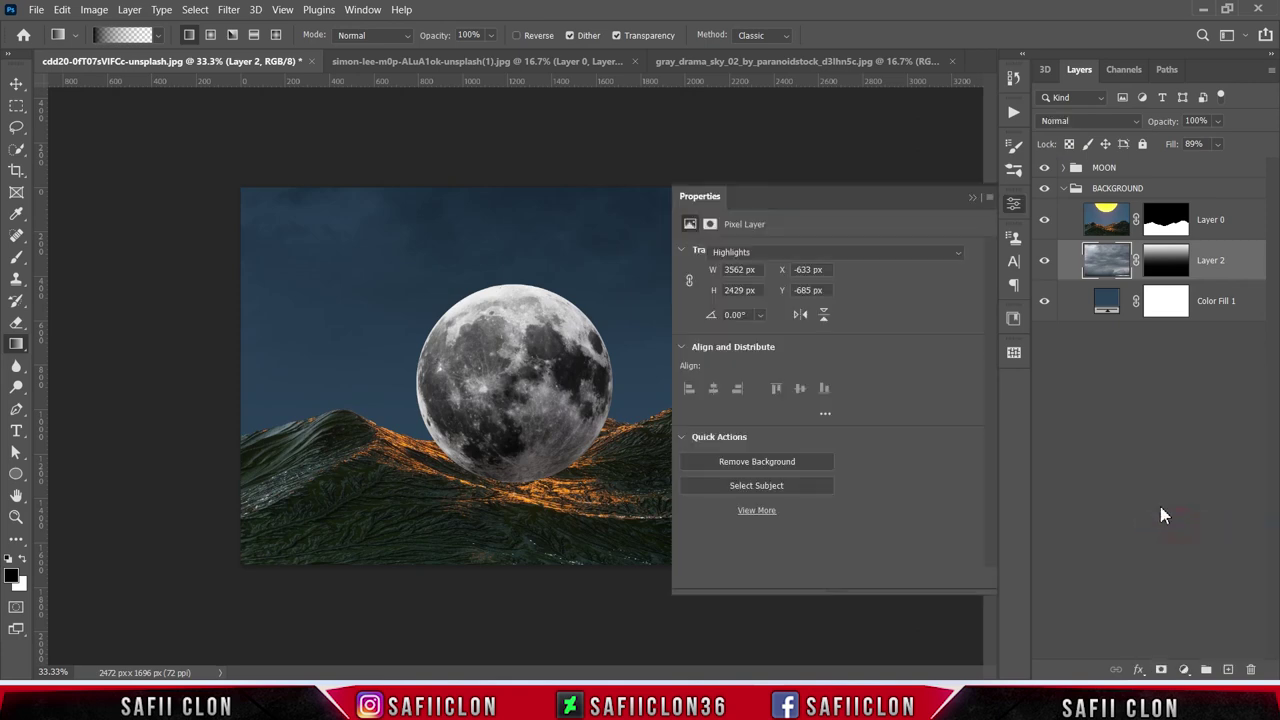
{"action": "left_click", "coordinate": [871, 578]}
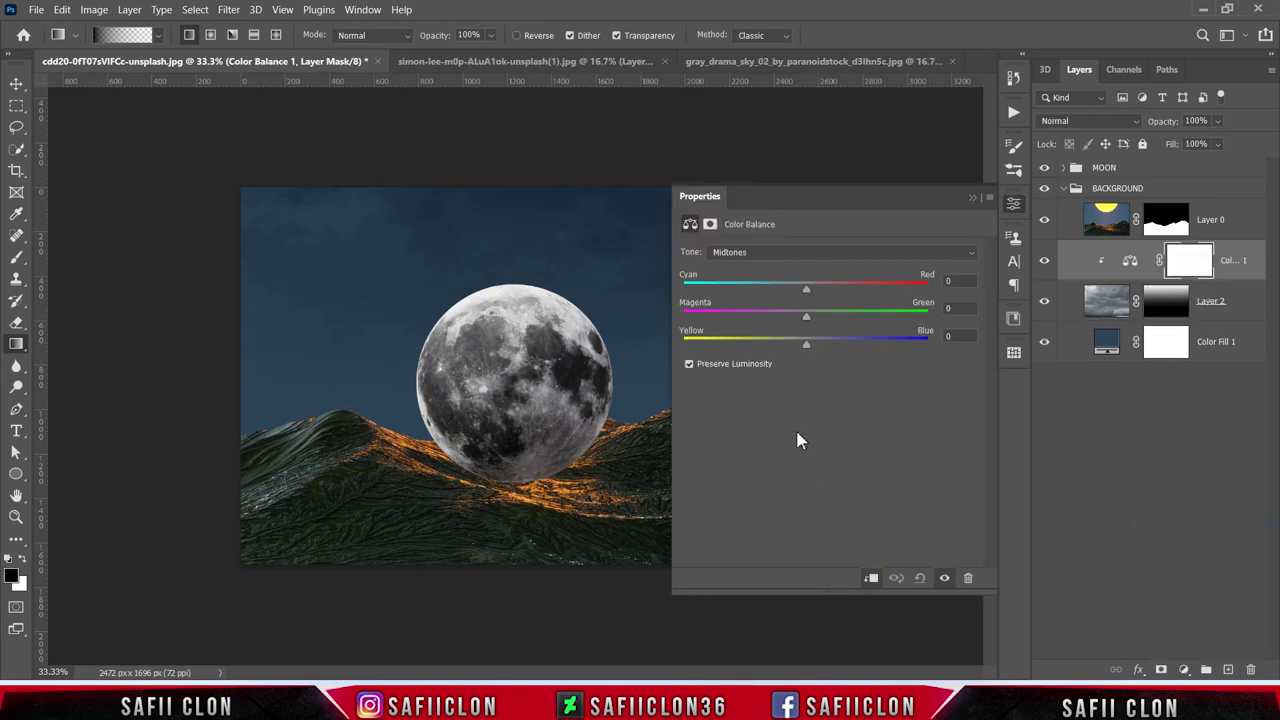
{"action": "left_click_drag", "start_coordinate": [806, 295], "coordinate": [882, 294]}
{"action": "left_click_drag", "start_coordinate": [808, 349], "coordinate": [831, 349]}
- Push the Color Balance shadows toward red and green
{"action": "left_click", "coordinate": [838, 253]}
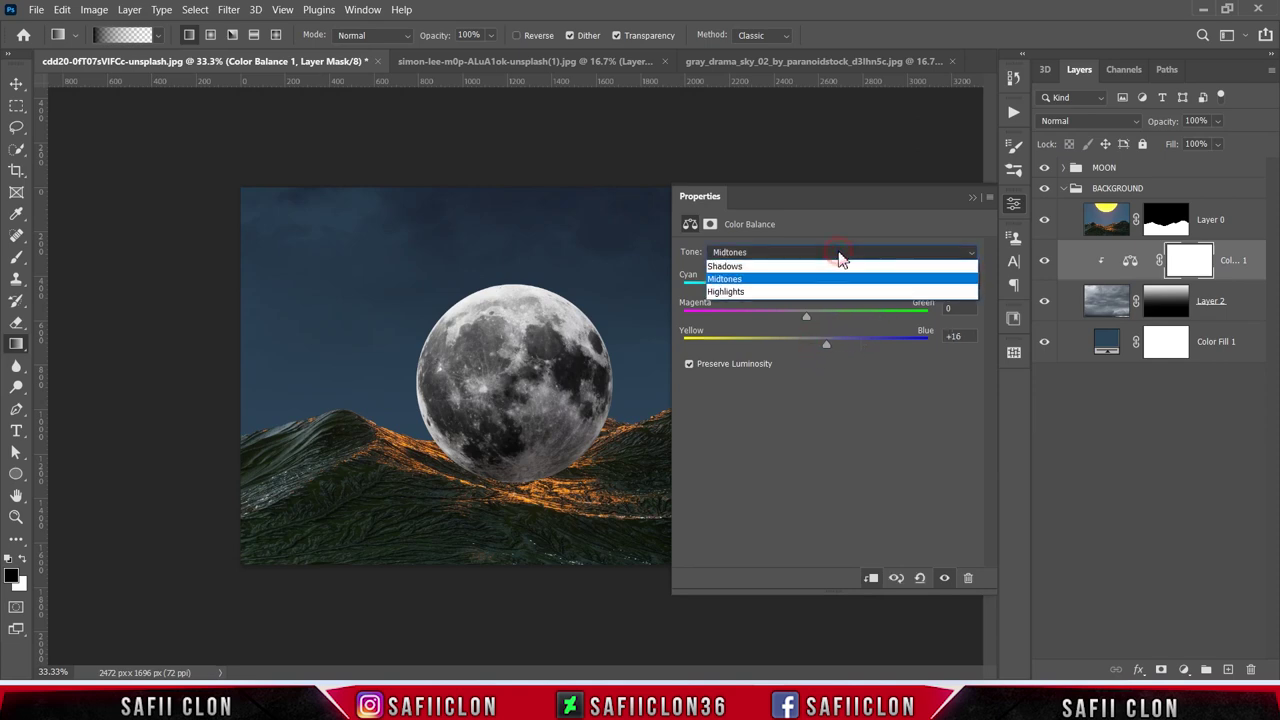
{"action": "left_click", "coordinate": [767, 267]}
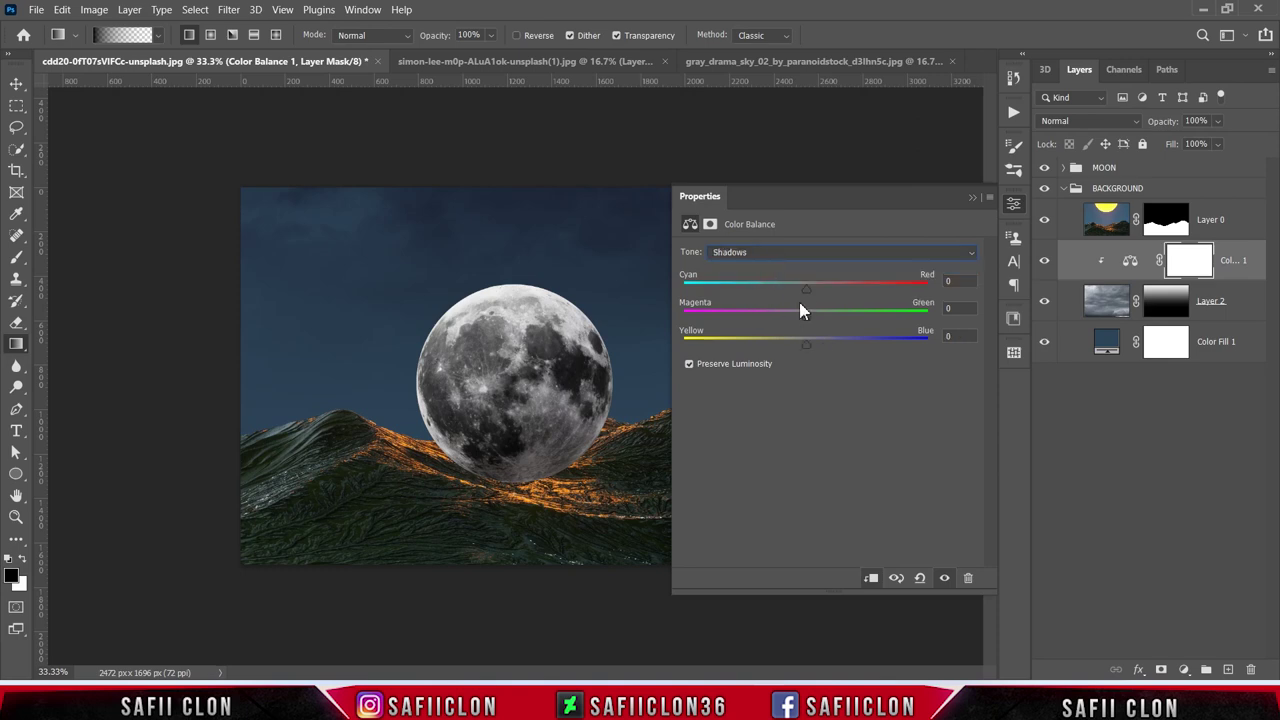
{"action": "left_click_drag", "start_coordinate": [806, 289], "coordinate": [821, 291]}
{"action": "left_click_drag", "start_coordinate": [812, 319], "coordinate": [825, 317]}
- Set the highlights to −10 red and +13 blue, then toggle the adjustment to compare
{"action": "left_click", "coordinate": [813, 255]}
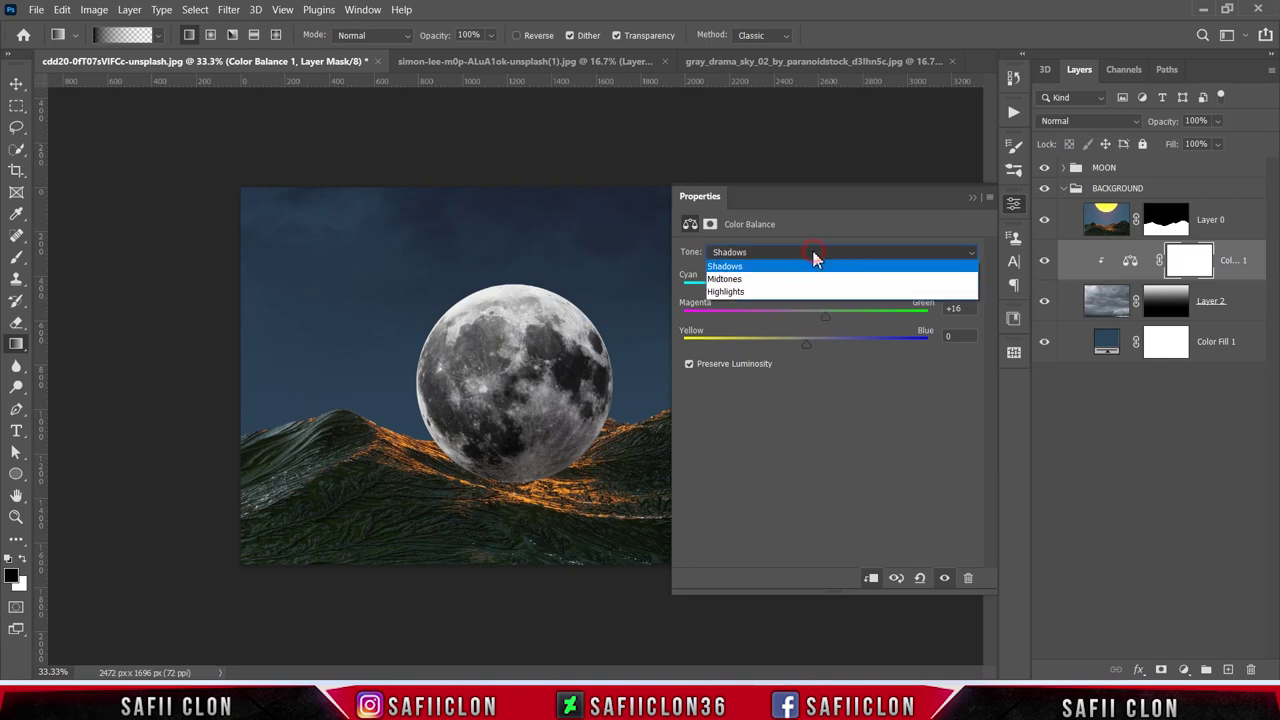
{"action": "left_click", "coordinate": [746, 296]}
{"action": "left_click_drag", "start_coordinate": [808, 289], "coordinate": [805, 291]}
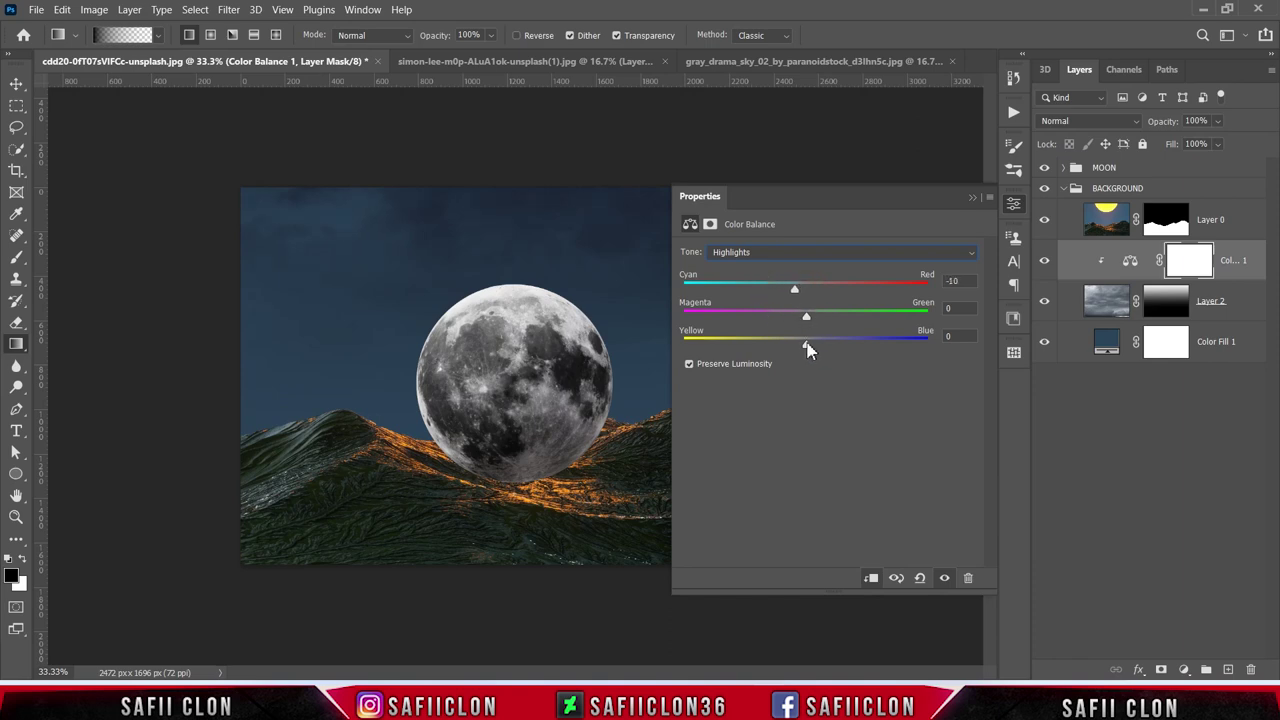
{"action": "left_click_drag", "start_coordinate": [807, 345], "coordinate": [810, 345]}
{"action": "left_click", "coordinate": [970, 198]}
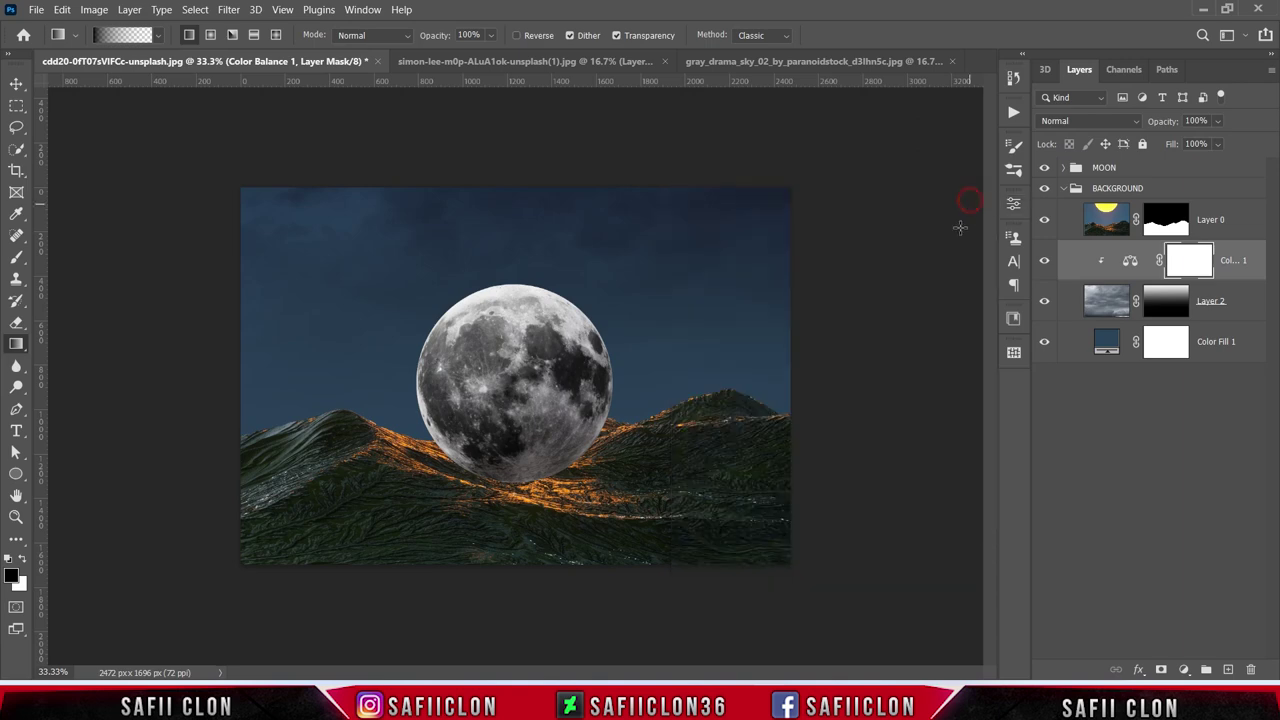
{"action": "left_click", "coordinate": [1046, 263]}
{"action": "left_click", "coordinate": [1047, 264]}
{"action": "left_click", "coordinate": [1242, 223]}
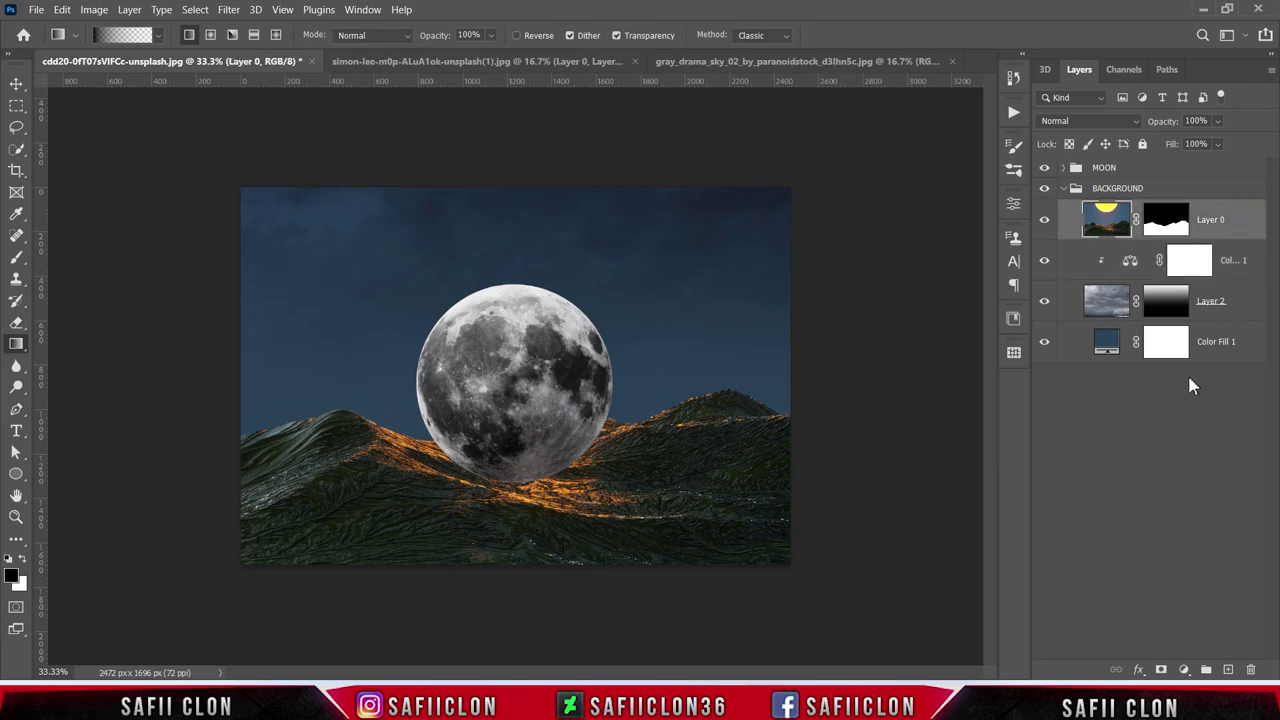
- Add a Levels layer clipped to Layer 0 with midtones 0.74, its mask inverted to black
{"action": "left_click", "coordinate": [1184, 669]}
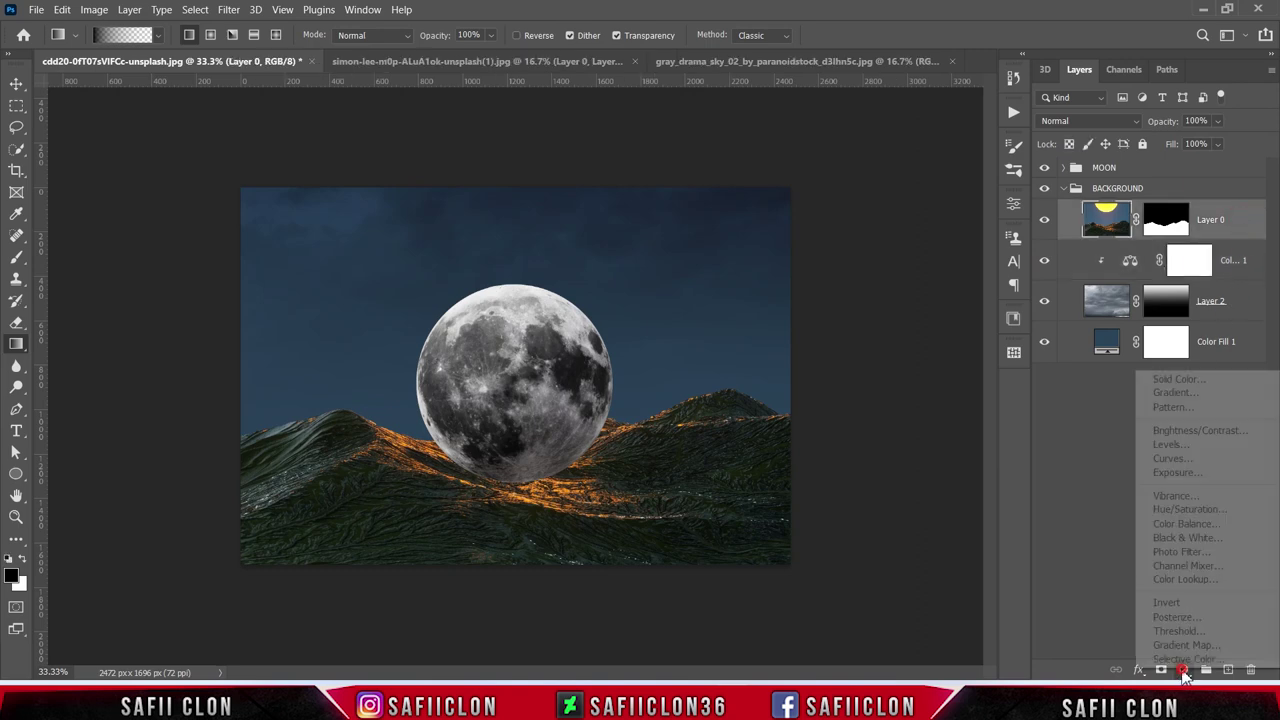
{"action": "left_click", "coordinate": [1172, 444]}
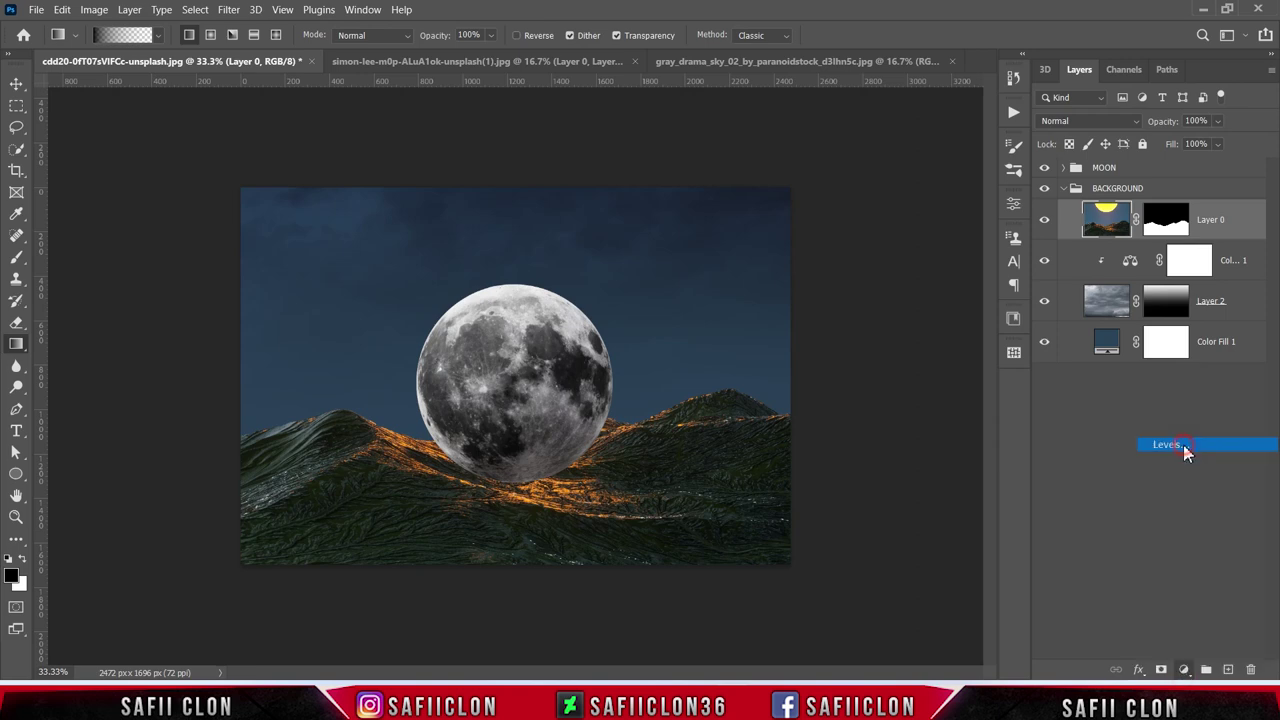
{"action": "left_click", "coordinate": [869, 580]}
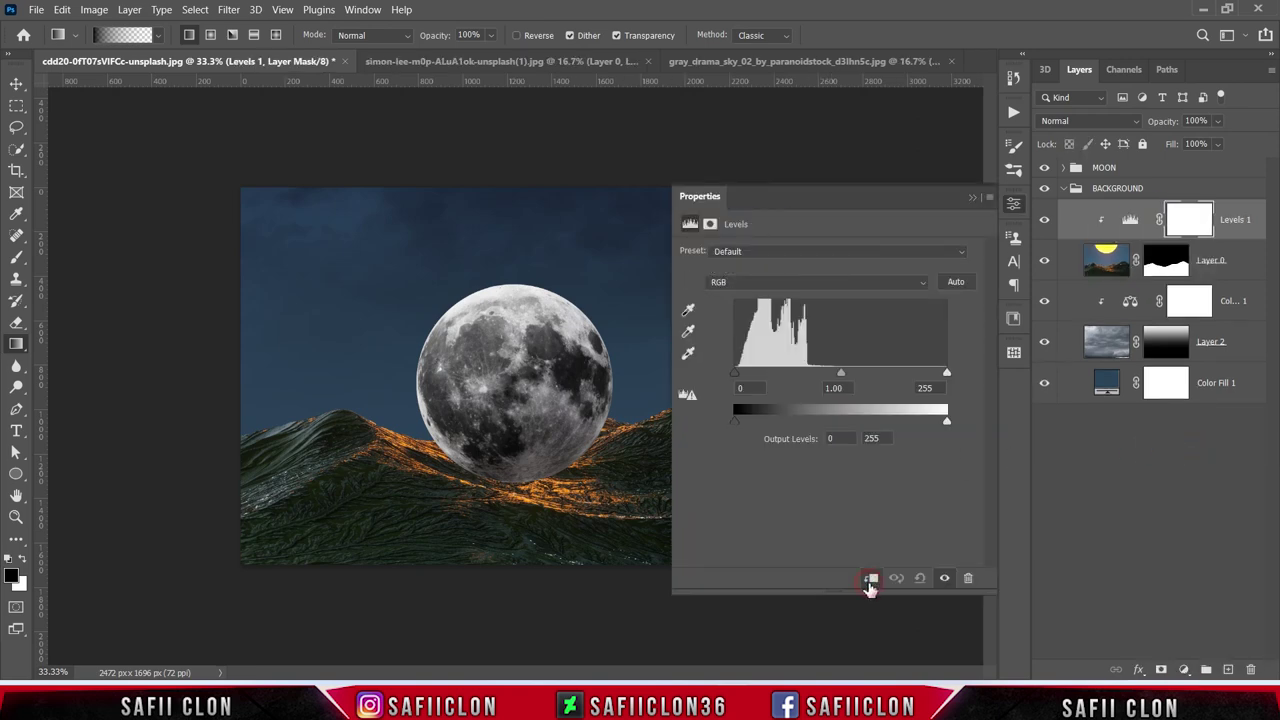
{"action": "left_click_drag", "start_coordinate": [842, 372], "coordinate": [864, 383]}
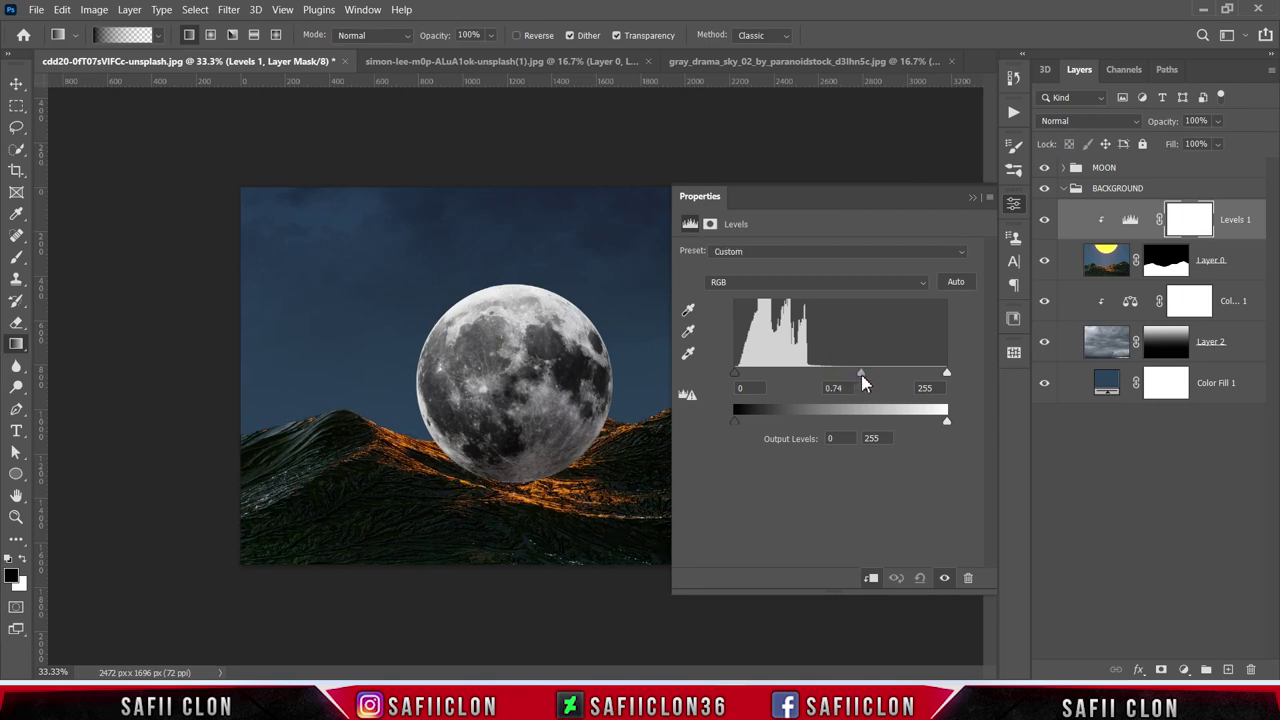
{"action": "left_click", "coordinate": [971, 200]}
{"action": "key", "text": "ctrl+i"}
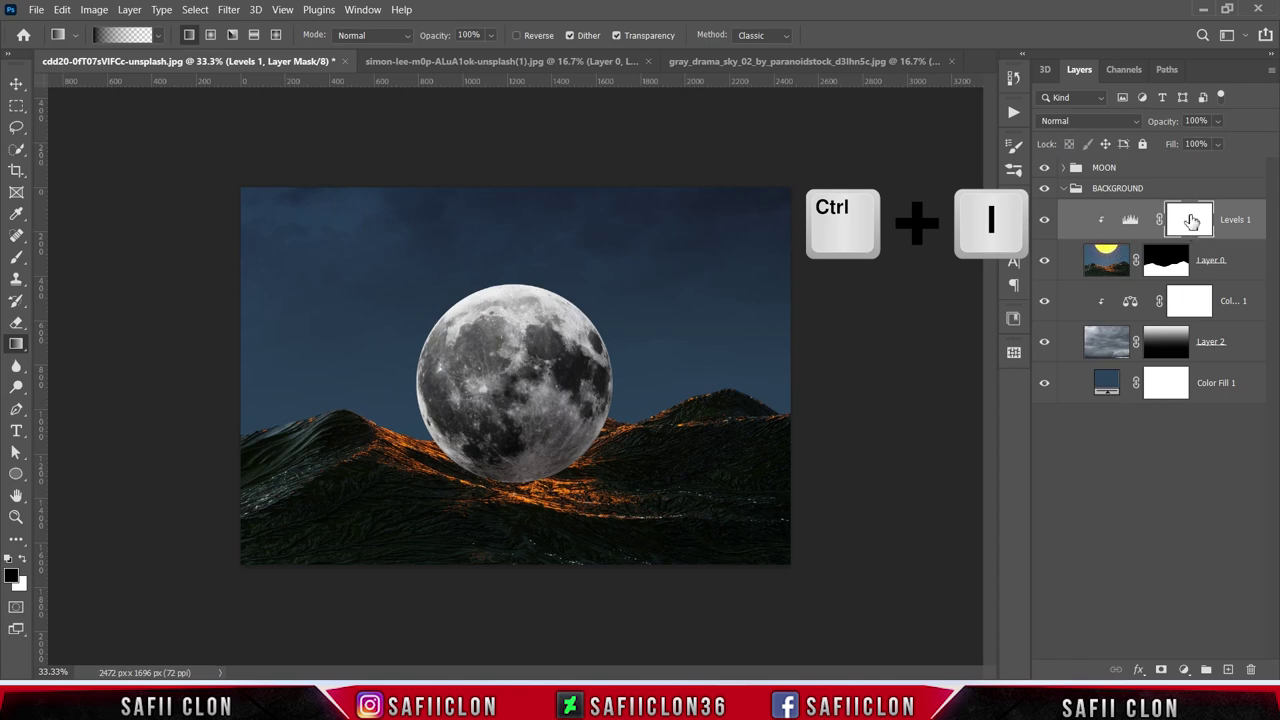
{"action": "key", "text": "ctrl+i"}
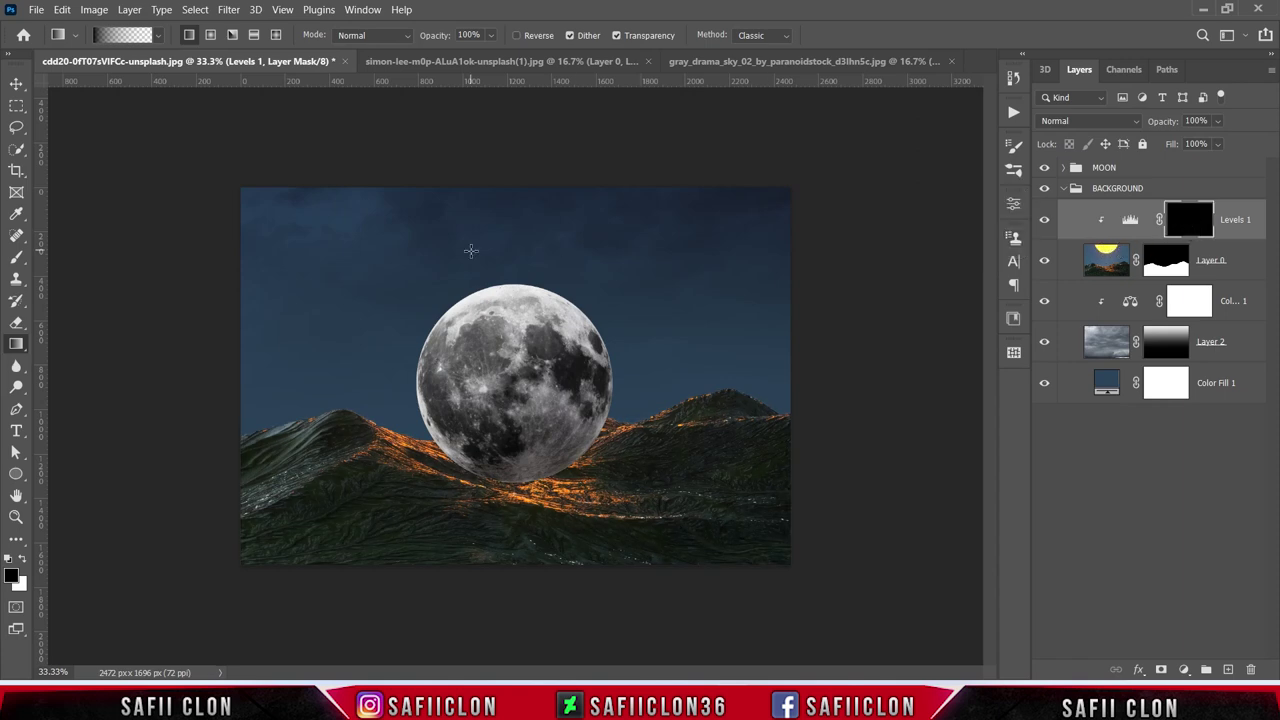
- Set up a soft white brush of about 511 px at 42% opacity
{"action": "right_click", "coordinate": [16, 256]}
{"action": "left_click", "coordinate": [80, 256]}
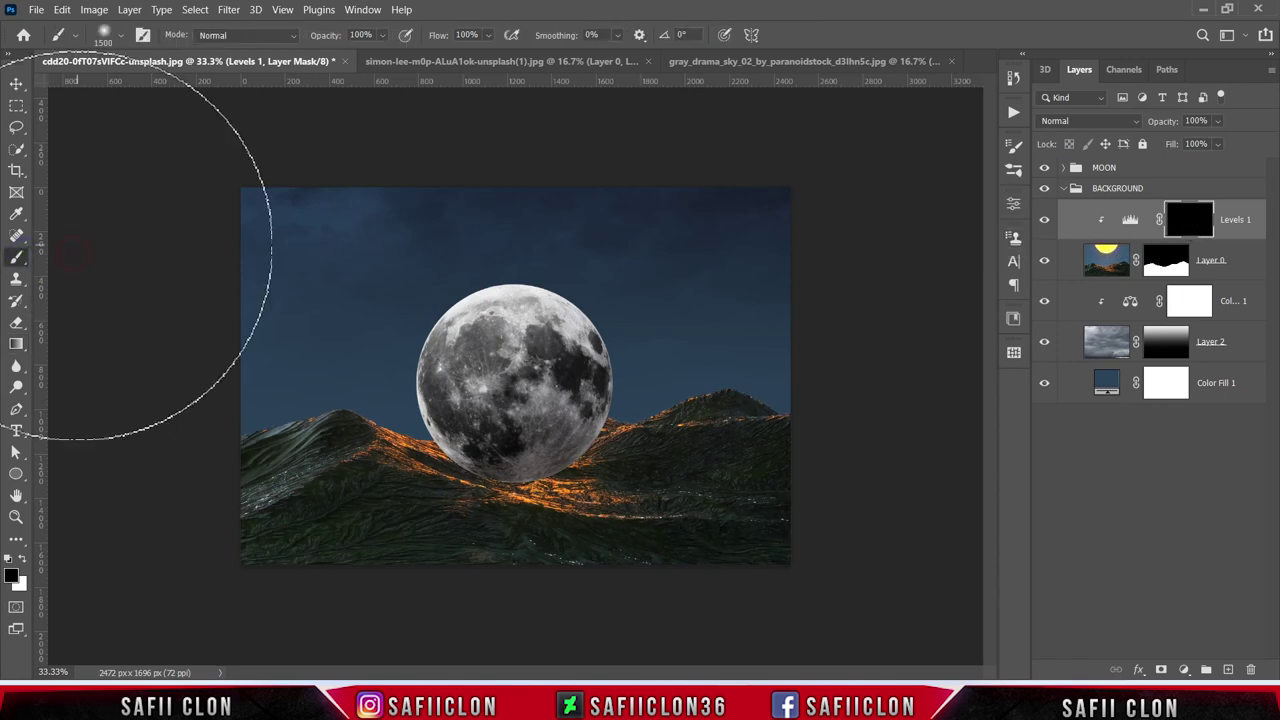
{"action": "left_click", "coordinate": [121, 37]}
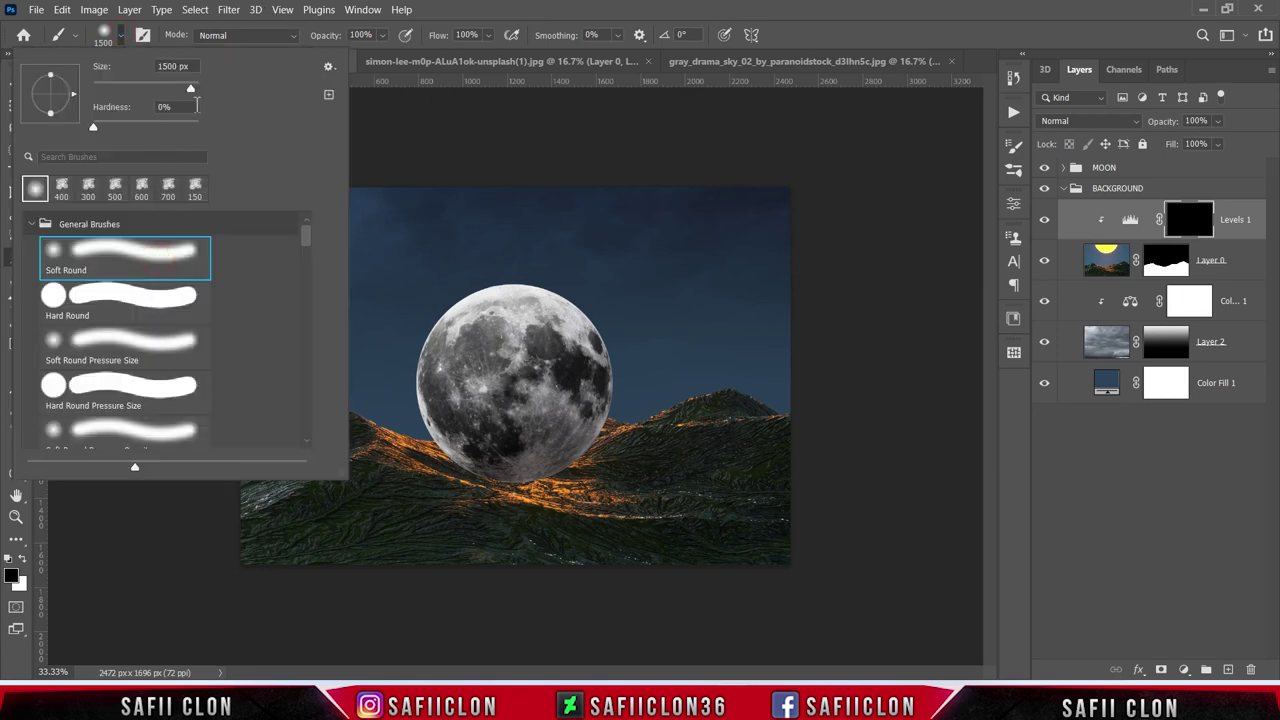
{"action": "left_click_drag", "start_coordinate": [199, 92], "coordinate": [182, 92]}
{"action": "key", "text": "Return"}
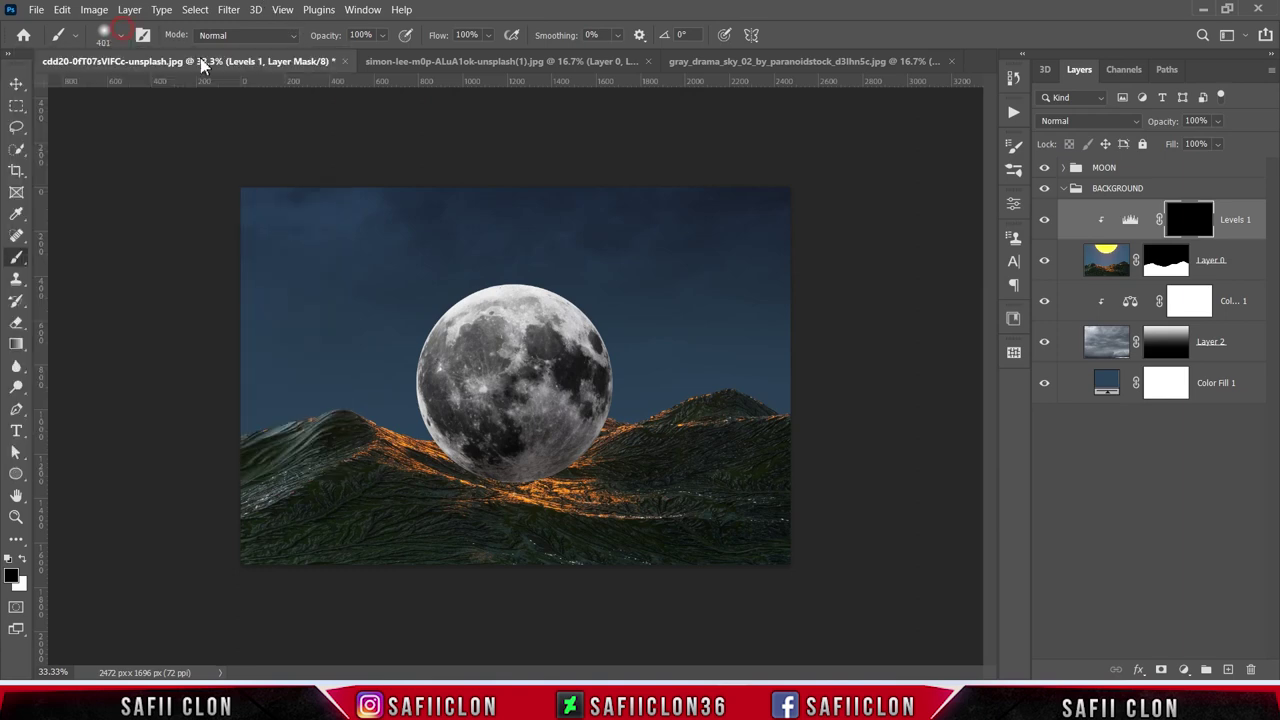
{"action": "left_click", "coordinate": [382, 35]}
{"action": "left_click_drag", "start_coordinate": [398, 56], "coordinate": [355, 60]}
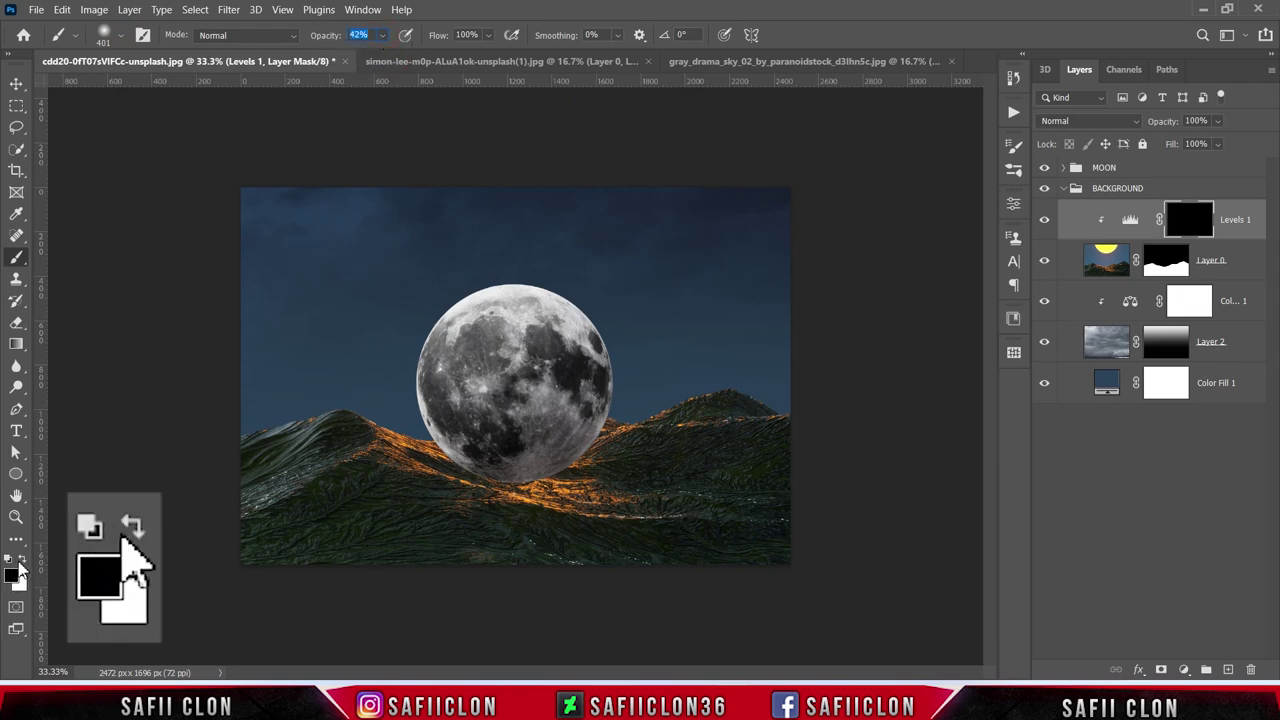
{"action": "left_click", "coordinate": [19, 557]}
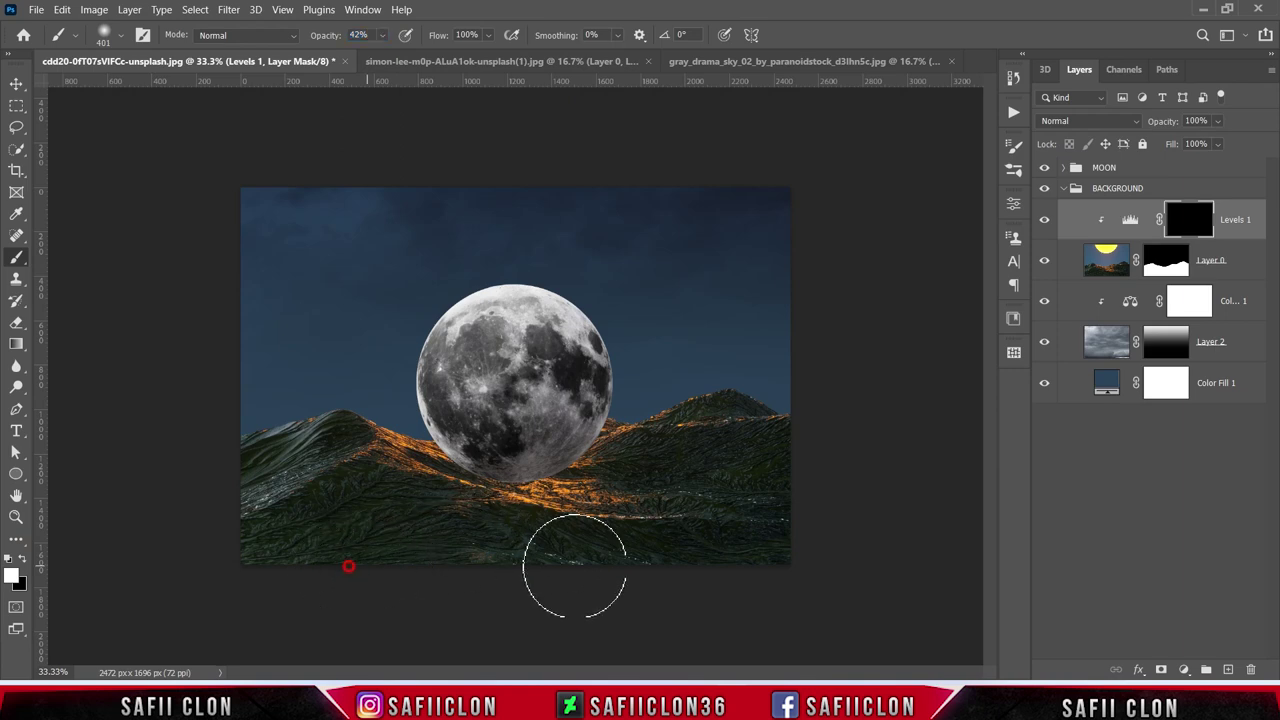
- Paint the Levels darkening into the lower right slopes and left mountain at 25% opacity
{"action": "left_click_drag", "start_coordinate": [757, 534], "coordinate": [771, 534]}
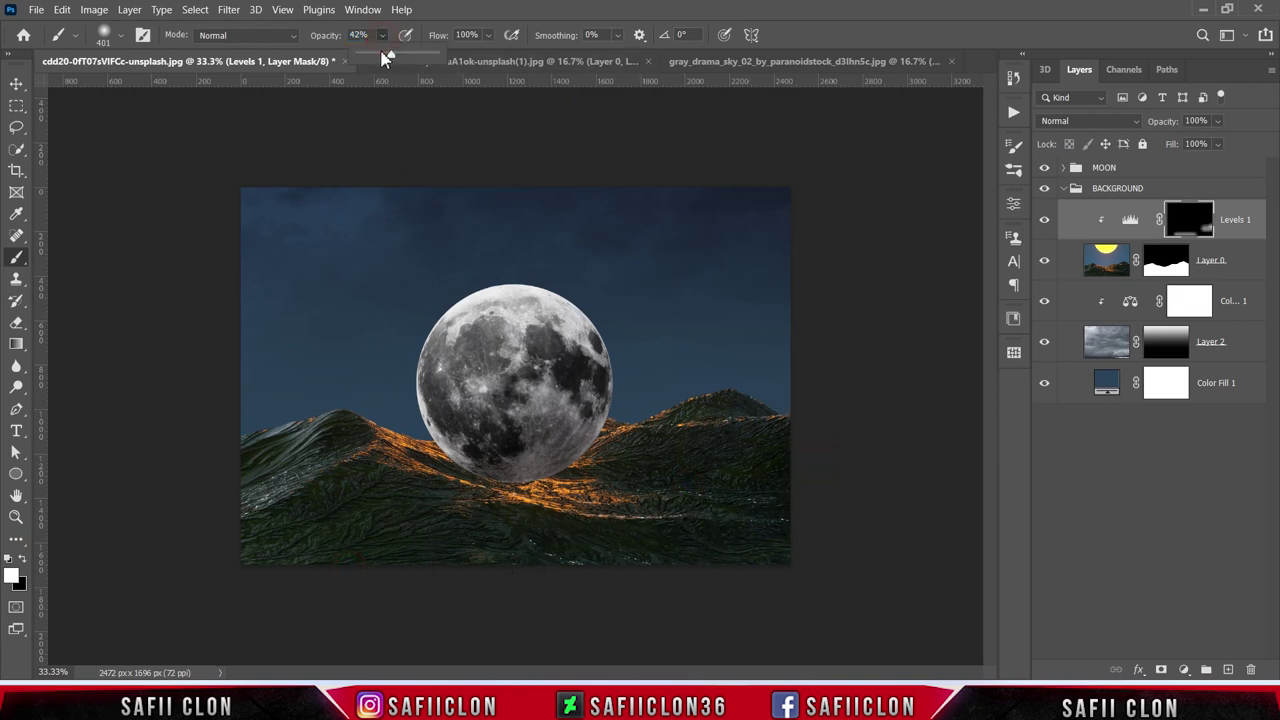
{"action": "key", "text": "2"}
{"action": "key", "text": "5"}
{"action": "left_click_drag", "start_coordinate": [340, 440], "coordinate": [199, 522]}
{"action": "key", "text": "bracketleft"}
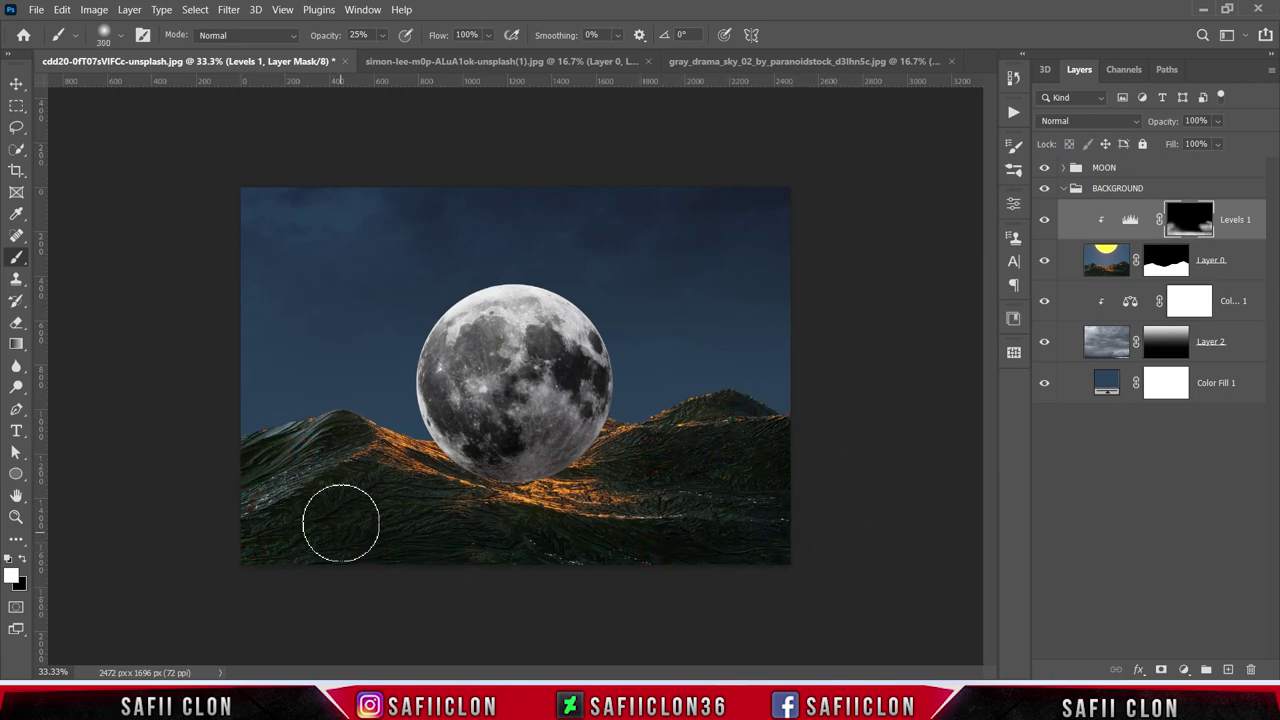
{"action": "key", "text": "bracketleft"}
{"action": "key", "text": "bracketleft"}
{"action": "key", "text": "bracketleft"}
{"action": "key", "text": "bracketleft"}
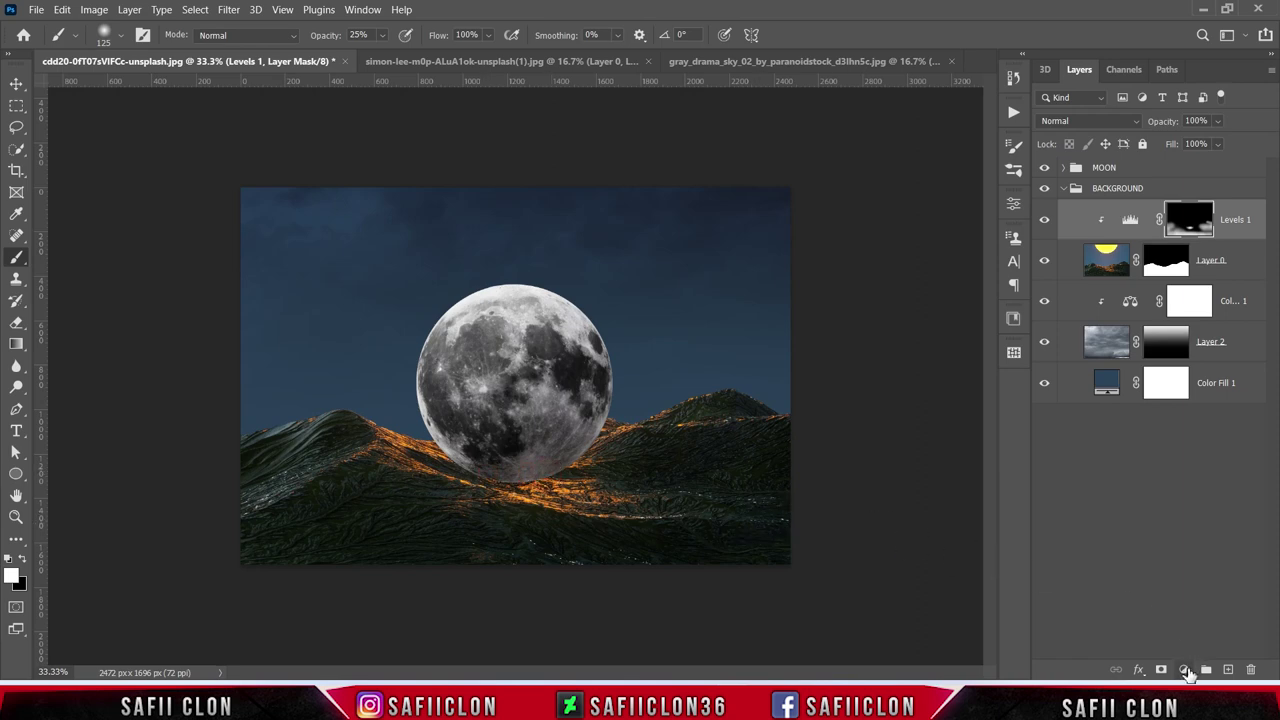
- Add a clipped Levels 2 layer with 0.74 midtones and invert its mask to black
{"action": "left_click", "coordinate": [1186, 670]}
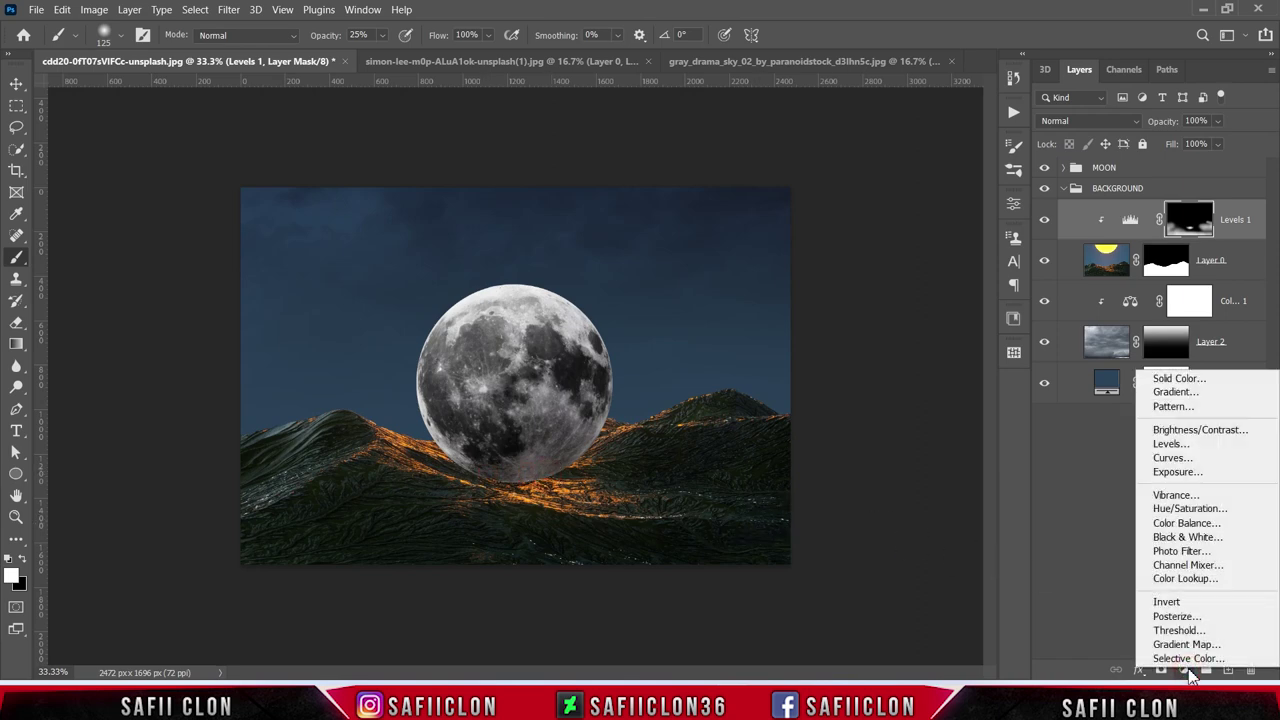
{"action": "left_click", "coordinate": [1179, 451]}
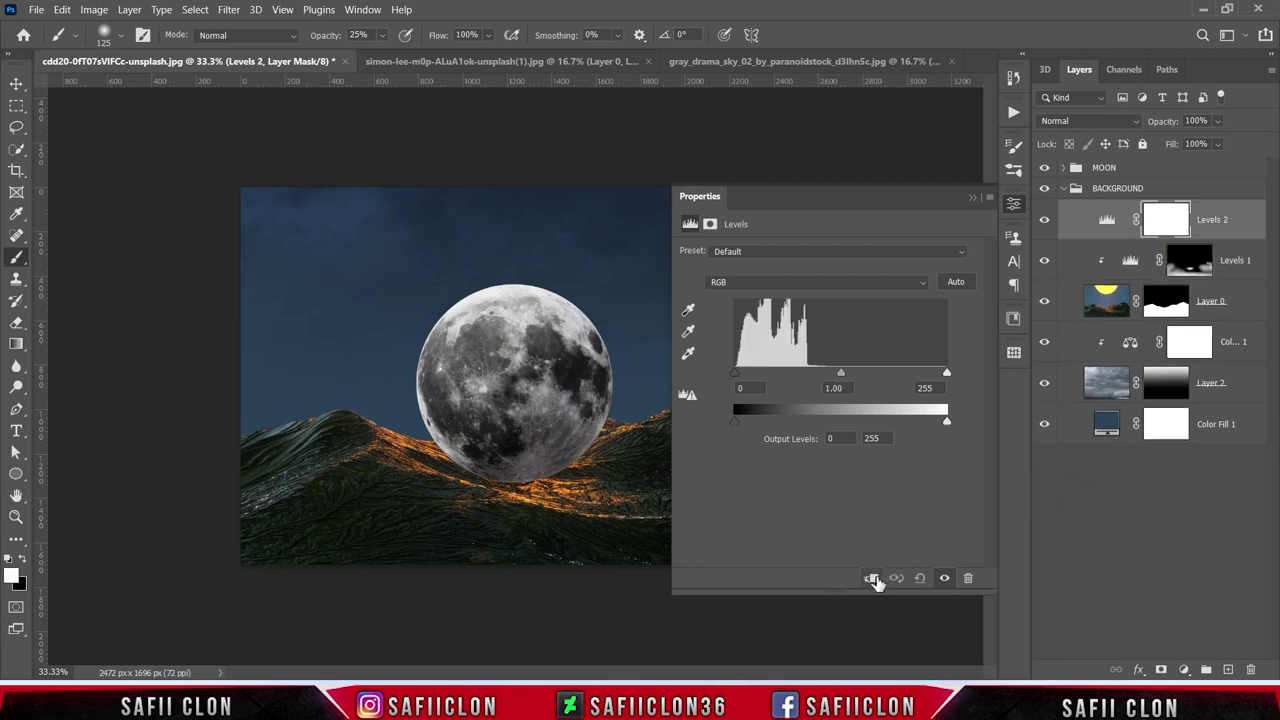
{"action": "left_click", "coordinate": [872, 579]}
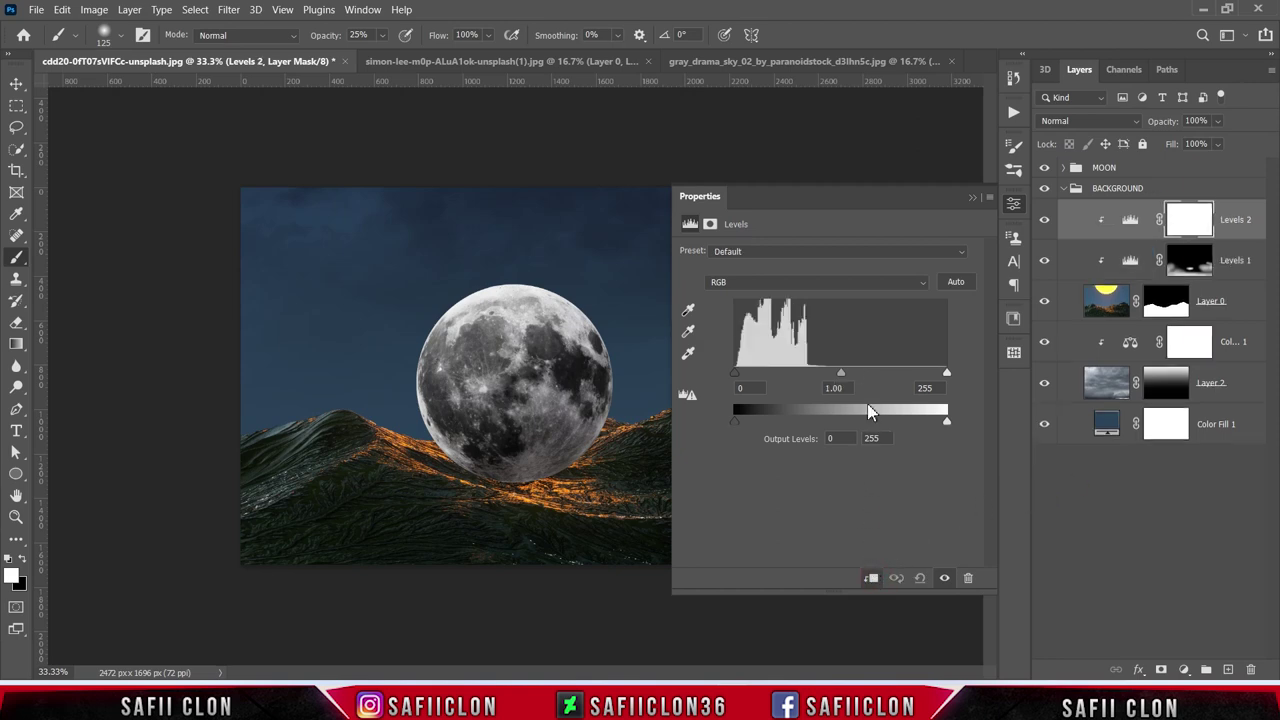
{"action": "left_click_drag", "start_coordinate": [841, 373], "coordinate": [858, 375]}
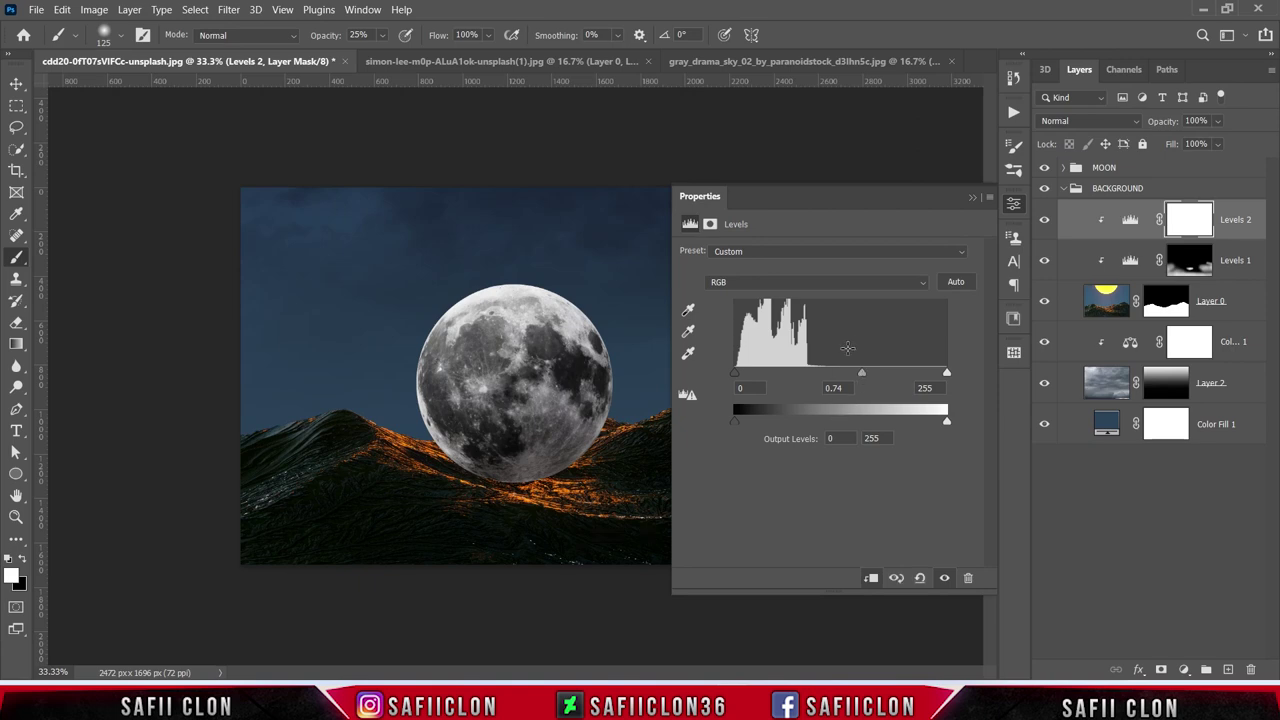
{"action": "left_click", "coordinate": [971, 198]}
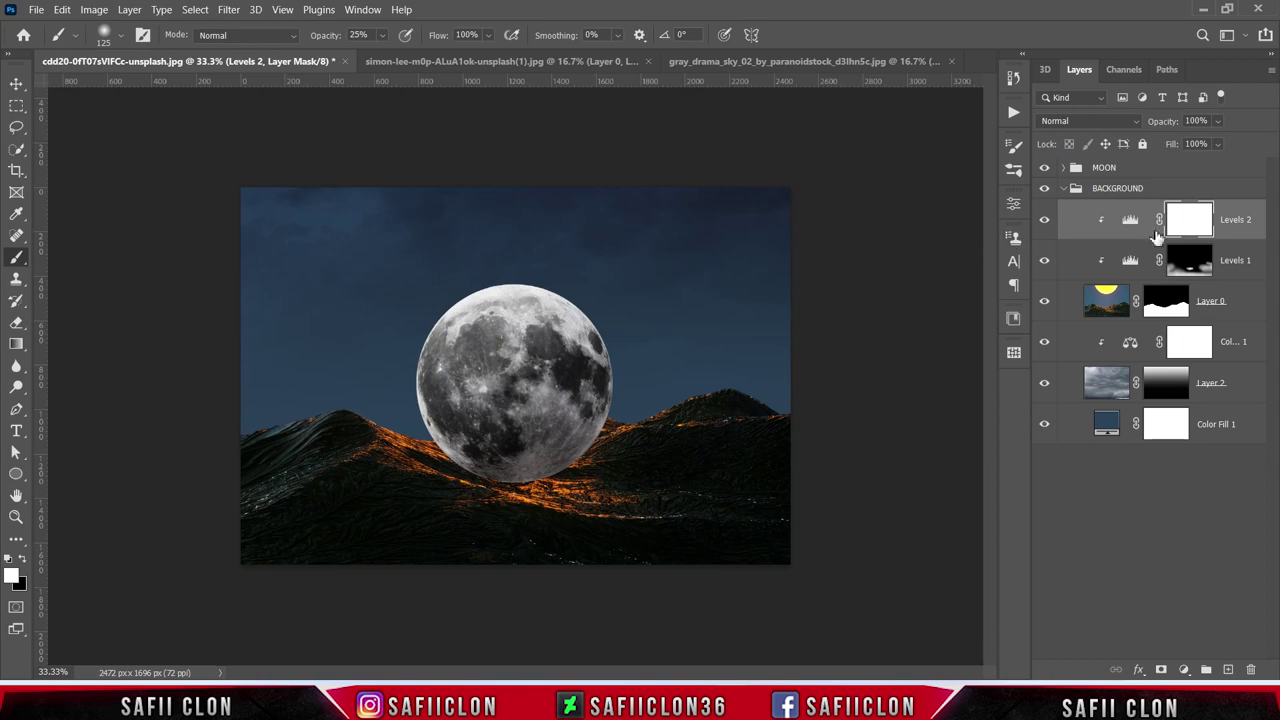
{"action": "key", "text": "ctrl+i"}
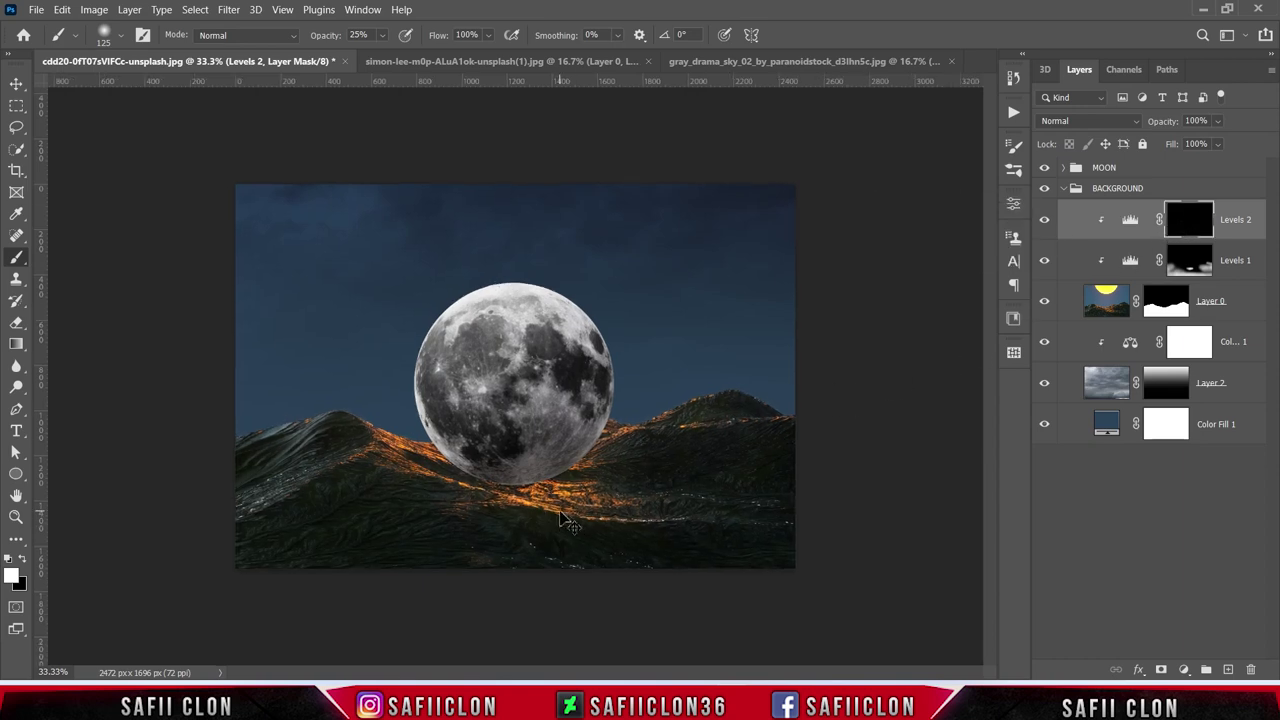
- Paint white on Levels 2's mask along the moon's lower edge, toggling it to compare
{"action": "key", "text": "ctrl+plus"}
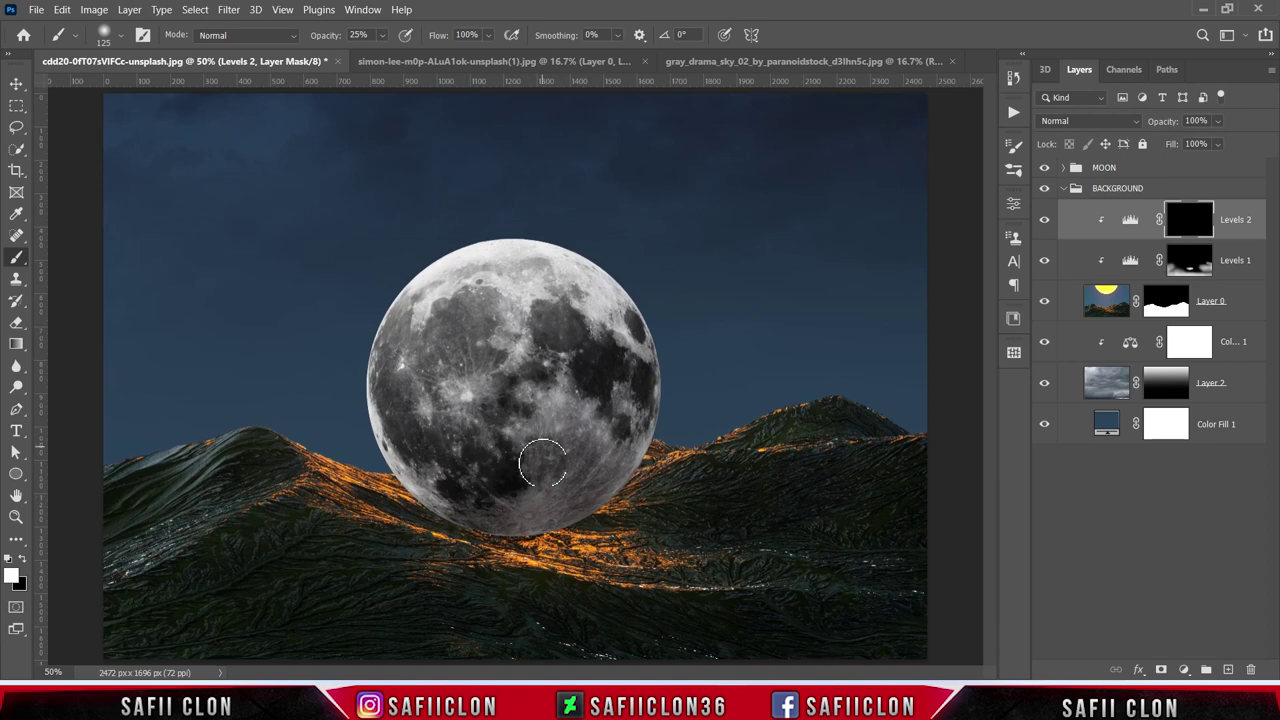
{"action": "mouse_move", "coordinate": [514, 529]}
{"action": "left_mouse_down"}
{"action": "mouse_move", "coordinate": [556, 518]}
{"action": "mouse_move", "coordinate": [423, 514]}
{"action": "mouse_move", "coordinate": [586, 514]}
{"action": "mouse_move", "coordinate": [528, 534]}
{"action": "mouse_move", "coordinate": [445, 518]}
{"action": "mouse_move", "coordinate": [503, 517]}
{"action": "mouse_move", "coordinate": [587, 545]}
{"action": "left_mouse_up"}
{"action": "left_click", "coordinate": [1044, 220]}
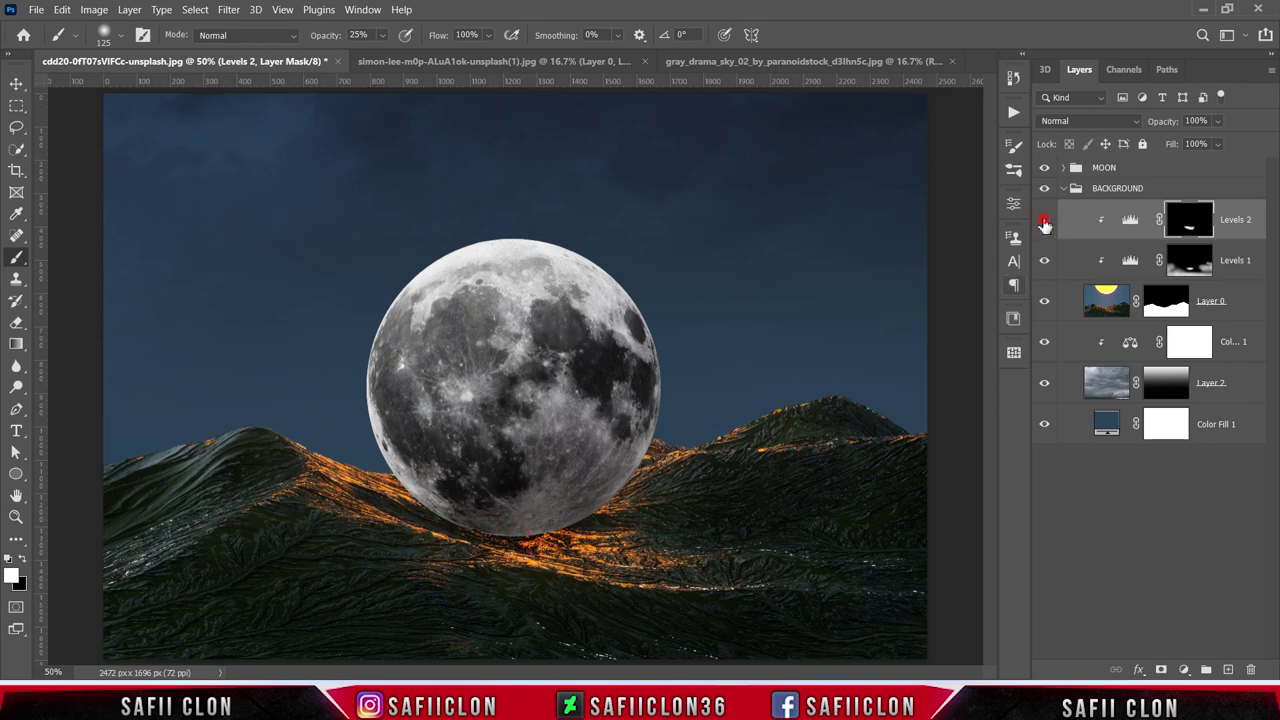
{"action": "left_click", "coordinate": [1044, 220]}
{"action": "left_click", "coordinate": [1044, 220]}
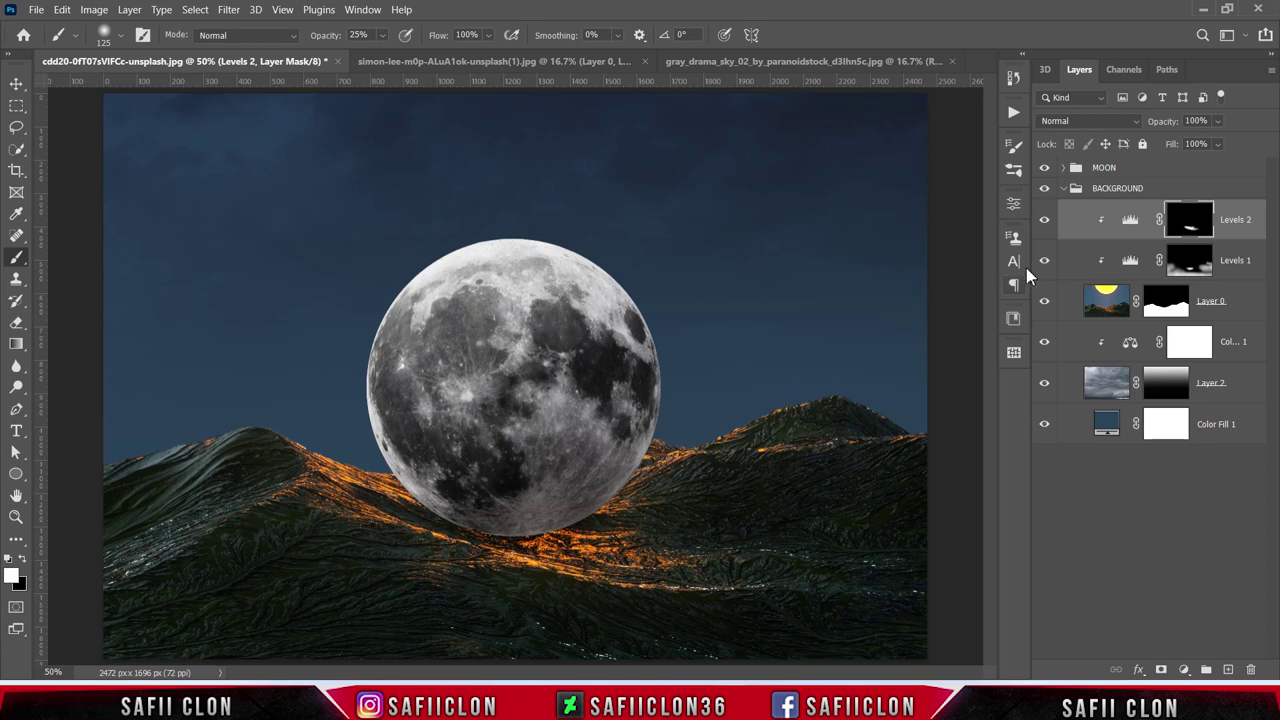
- Select Layer 1 inside the MOON group and open its Blending Options
{"action": "left_click", "coordinate": [1064, 189]}
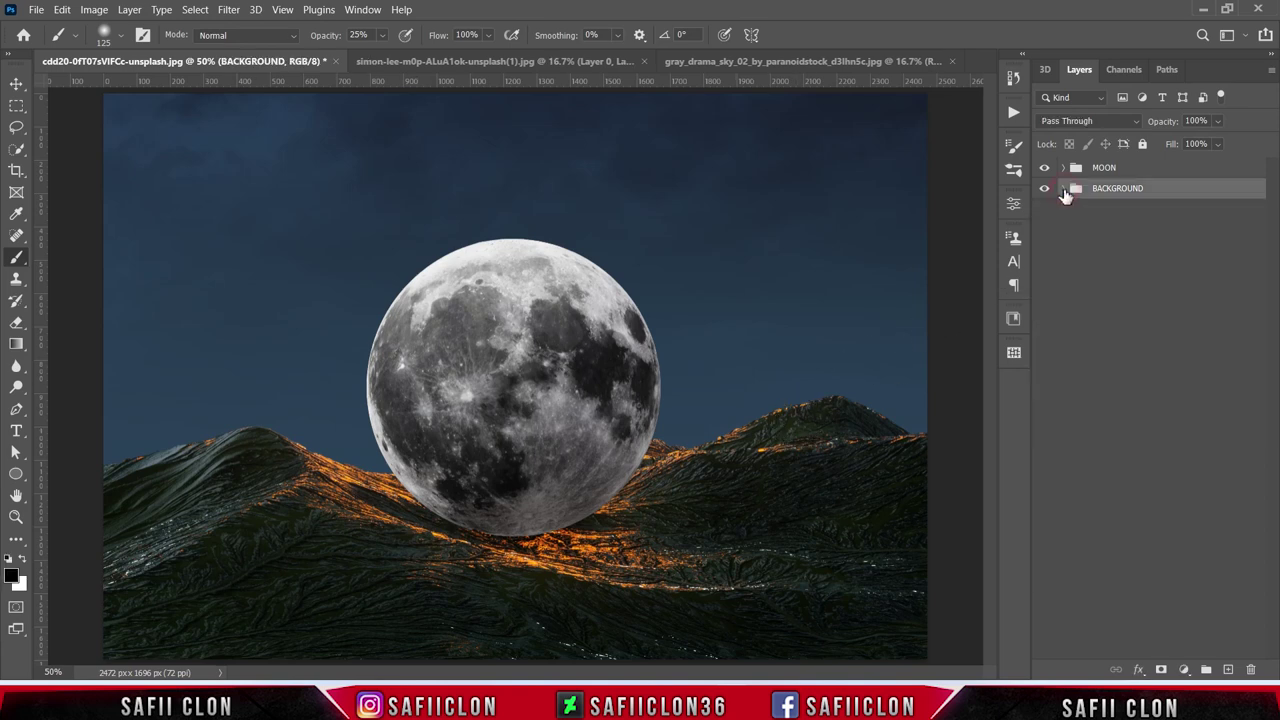
{"action": "left_click", "coordinate": [1152, 168]}
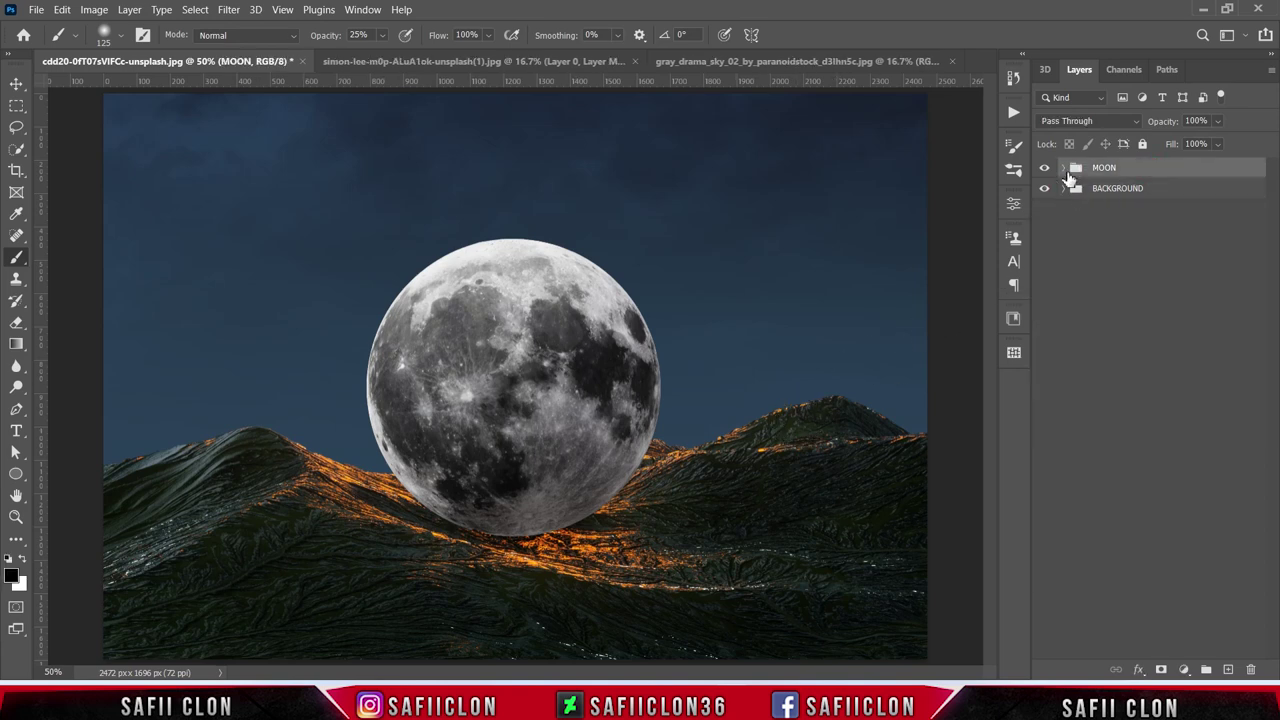
{"action": "left_click", "coordinate": [1063, 170]}
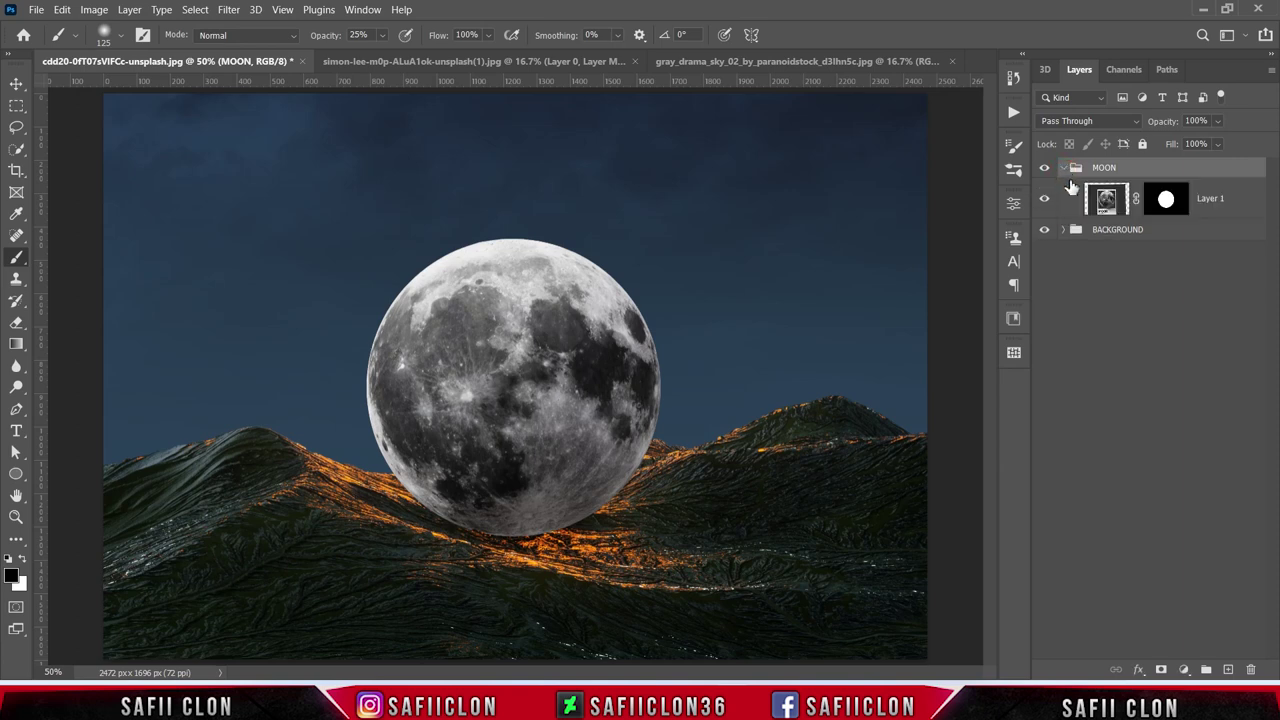
{"action": "left_click", "coordinate": [1236, 206]}
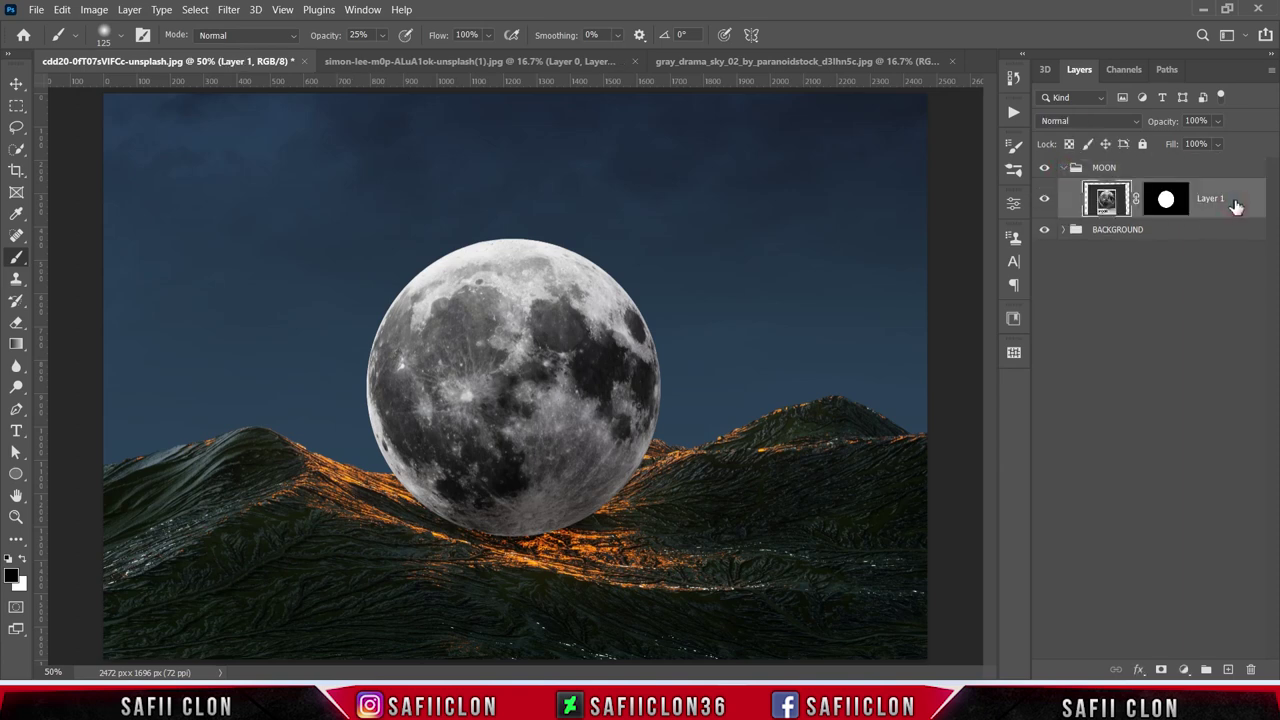
{"action": "right_click", "coordinate": [1236, 206]}
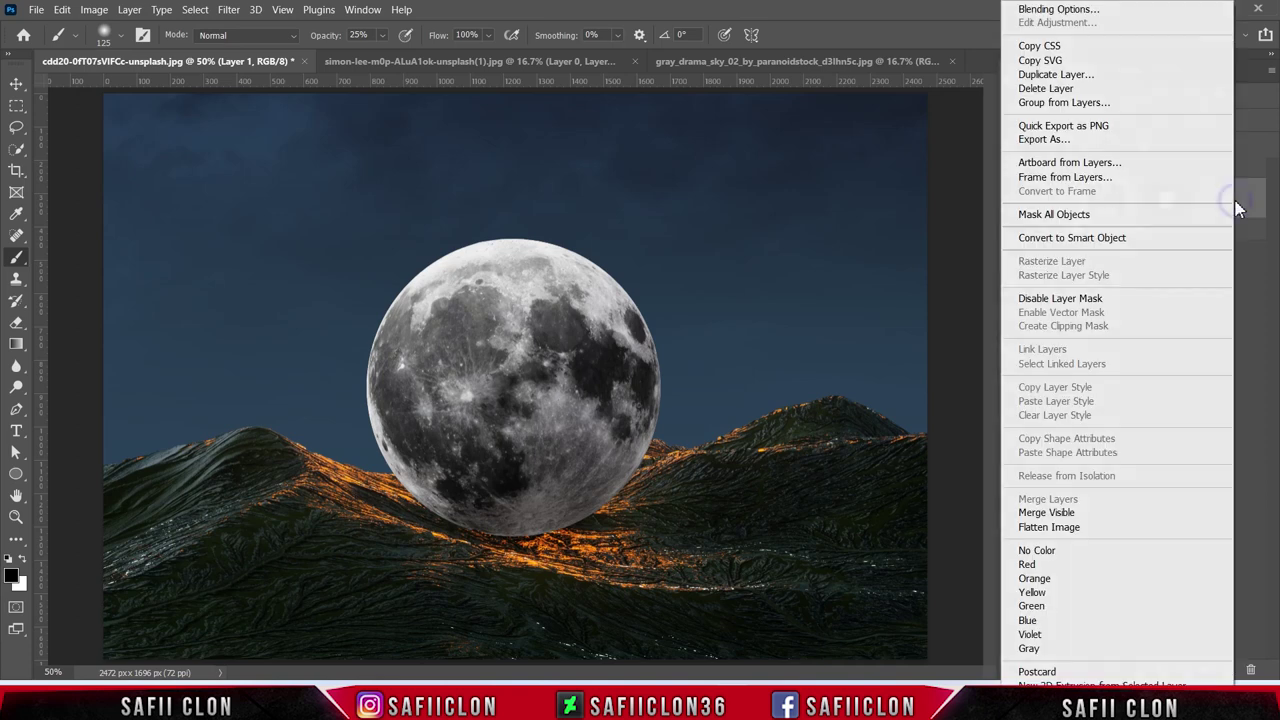
{"action": "left_click", "coordinate": [1060, 10]}
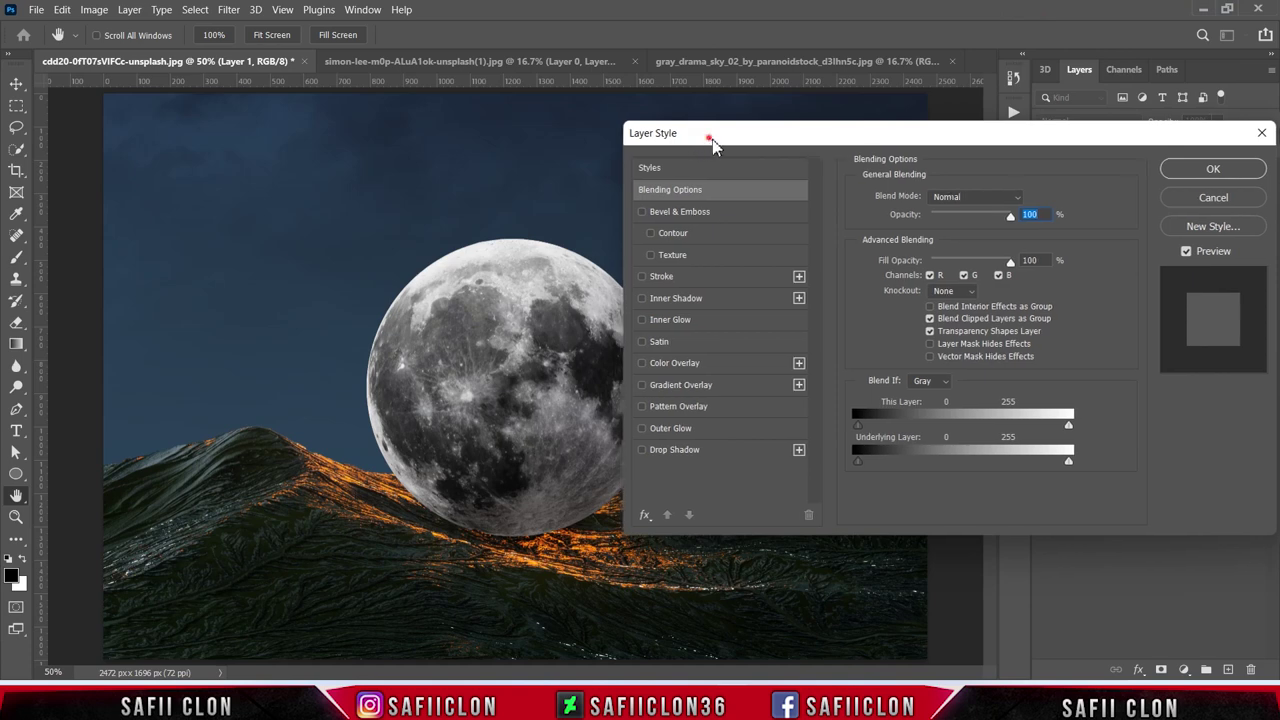
{"action": "mouse_move", "coordinate": [711, 143]}
{"action": "left_mouse_down"}
{"action": "mouse_move", "coordinate": [811, 178]}
{"action": "mouse_move", "coordinate": [806, 195]}
{"action": "left_mouse_up"}
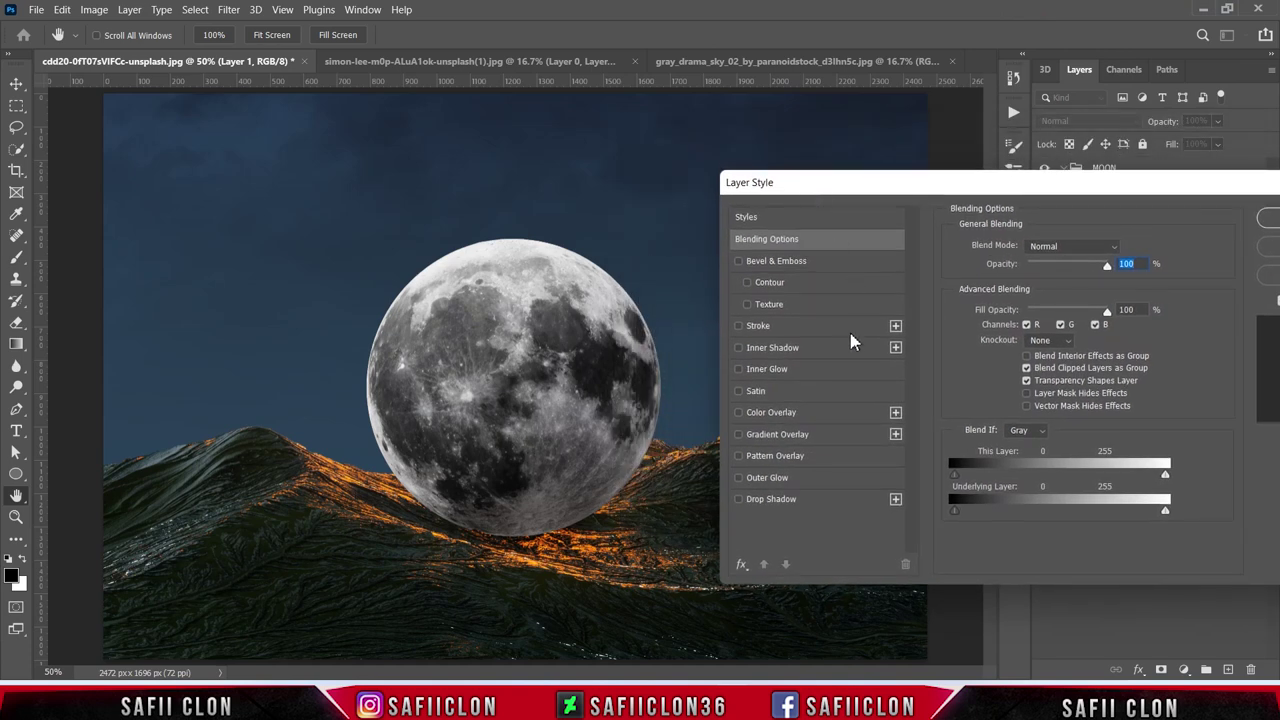
- Enable Inner Shadow with Linear Burn blending and colour ffbc00
{"action": "left_click", "coordinate": [782, 349]}
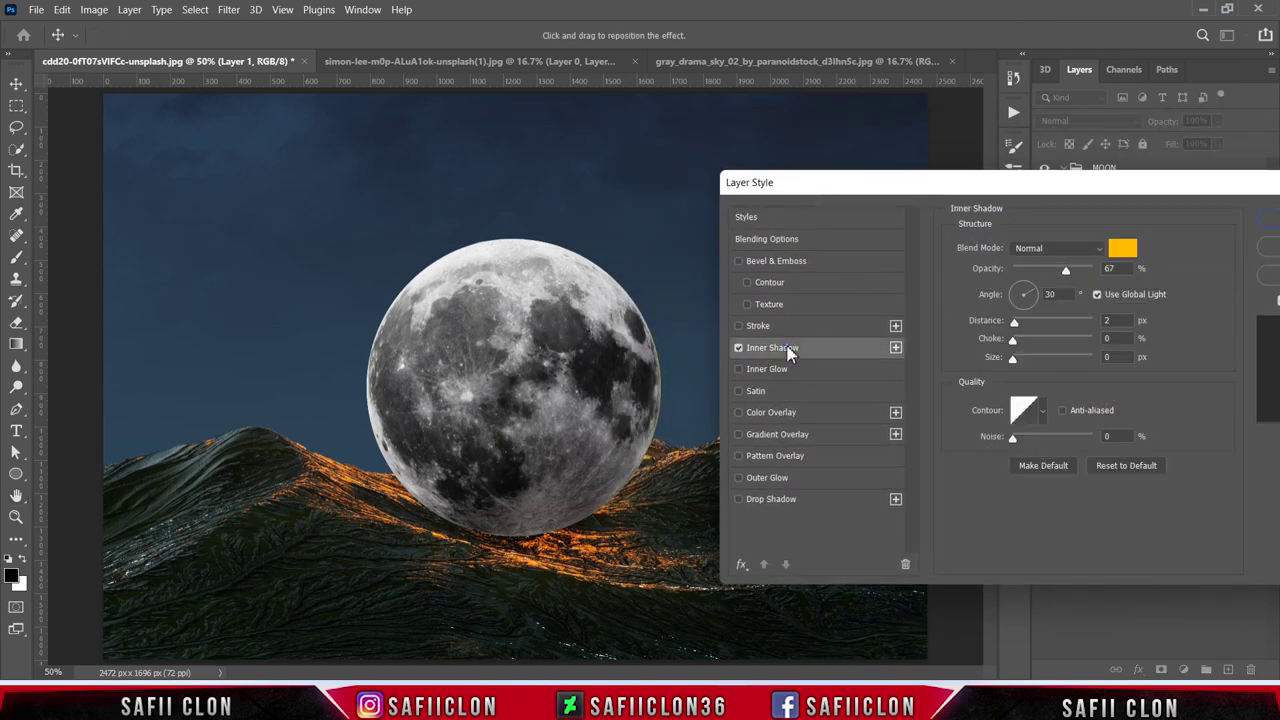
{"action": "left_click", "coordinate": [1065, 250]}
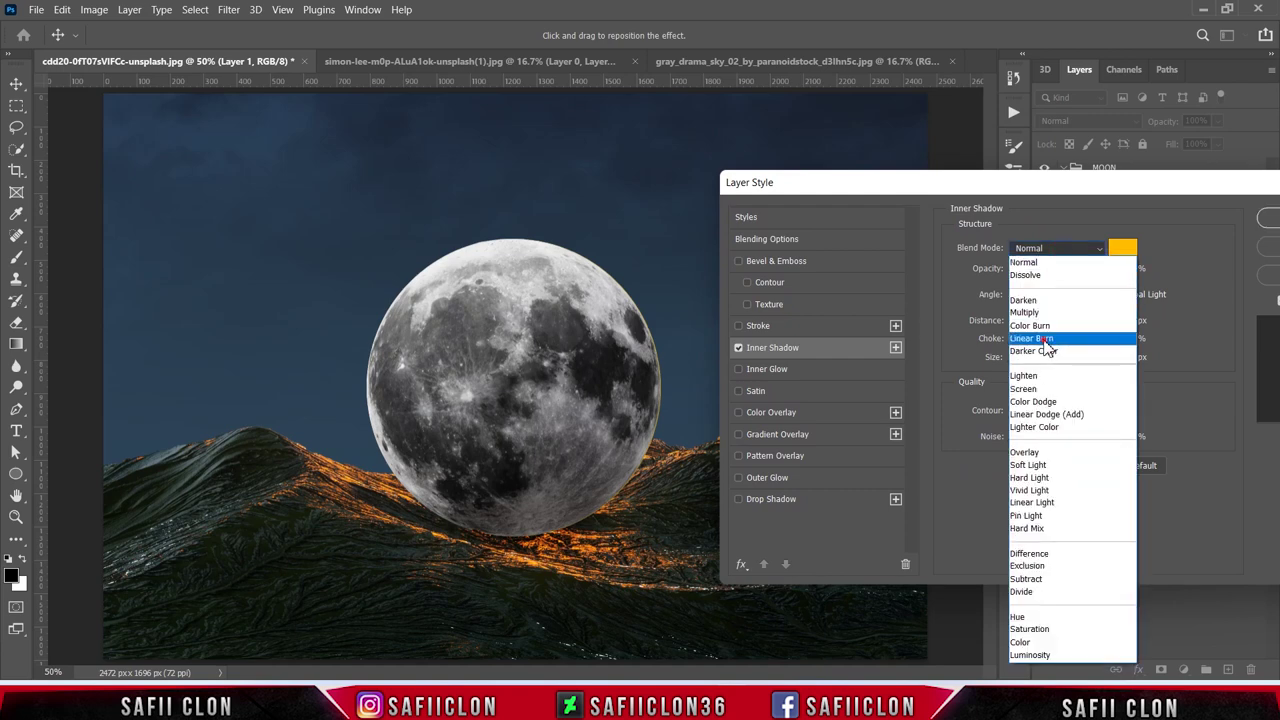
{"action": "left_click", "coordinate": [1045, 340]}
{"action": "left_click", "coordinate": [1123, 250]}
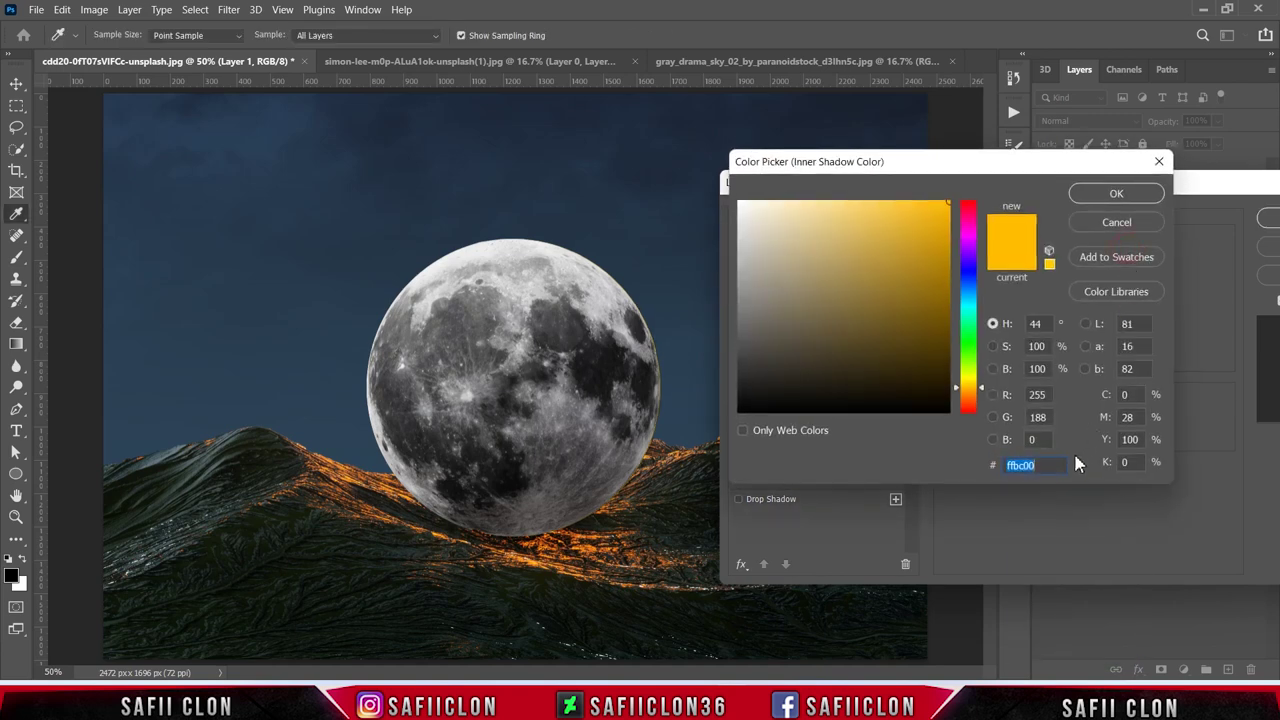
{"action": "type", "text": "f"}
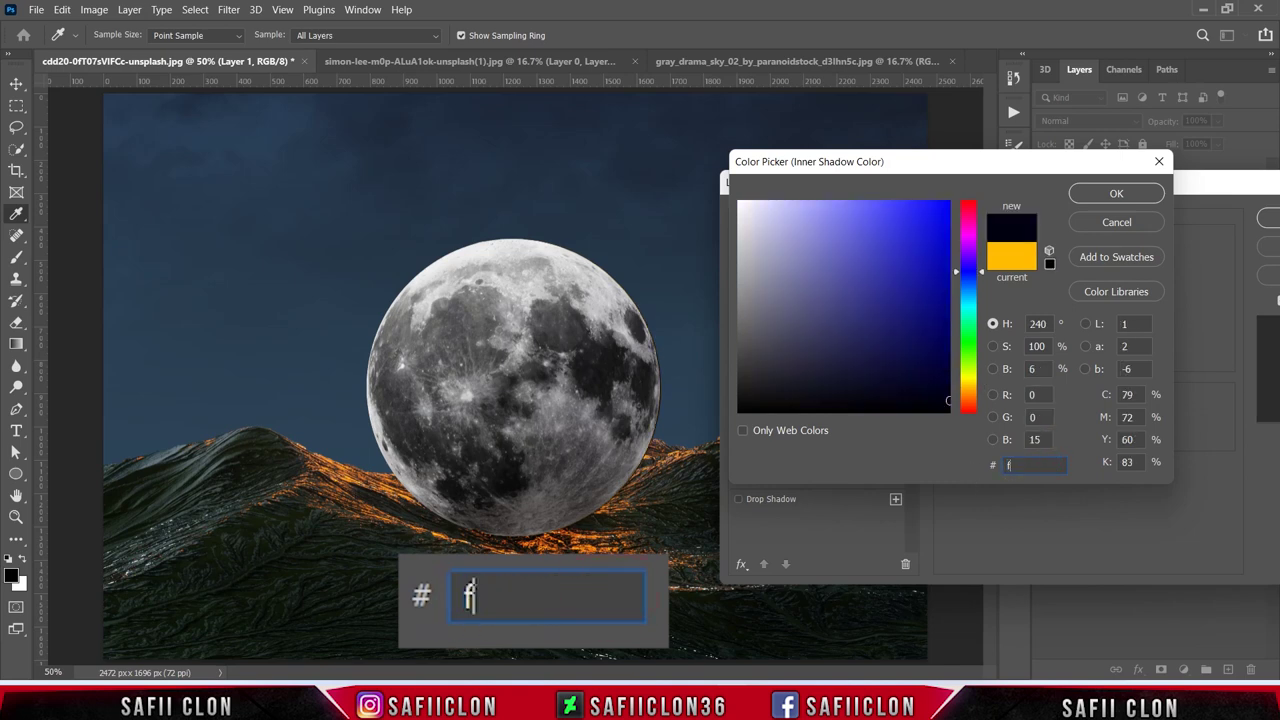
{"action": "type", "text": "fbc00"}
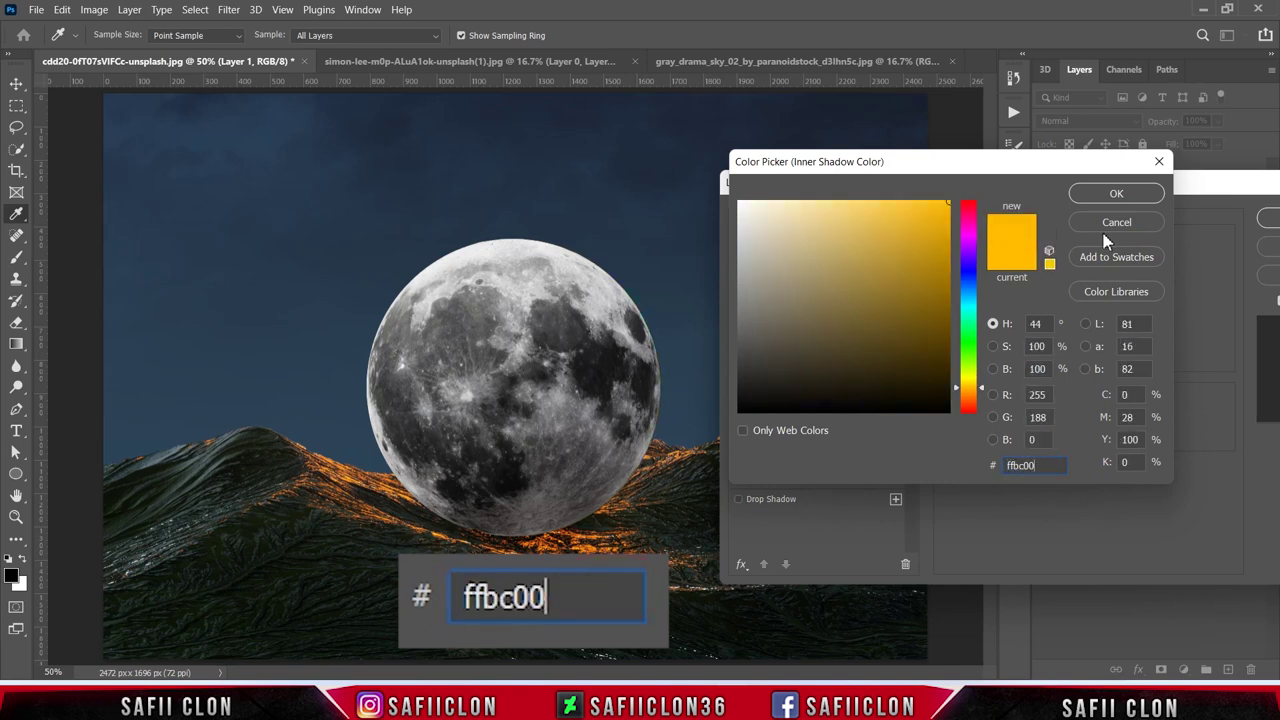
{"action": "left_click", "coordinate": [1116, 194]}
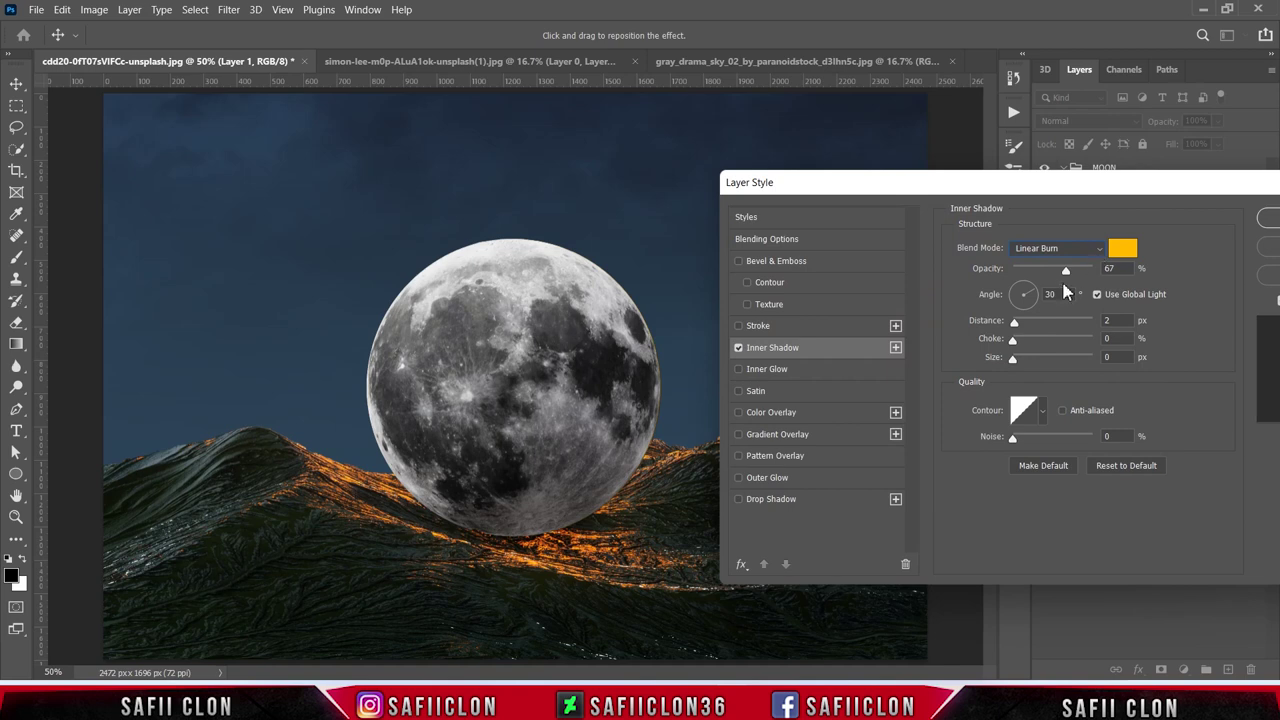
- Set the inner shadow to 22% opacity, 151° angle, 37 px distance, 139 px size
{"action": "left_click_drag", "start_coordinate": [1065, 276], "coordinate": [1038, 277]}
{"action": "left_click_drag", "start_coordinate": [1033, 300], "coordinate": [1022, 292]}
{"action": "left_click", "coordinate": [1005, 284]}
{"action": "mouse_move", "coordinate": [1016, 329]}
{"action": "left_mouse_down"}
{"action": "mouse_move", "coordinate": [1050, 323]}
{"action": "mouse_move", "coordinate": [1037, 326]}
{"action": "left_mouse_up"}
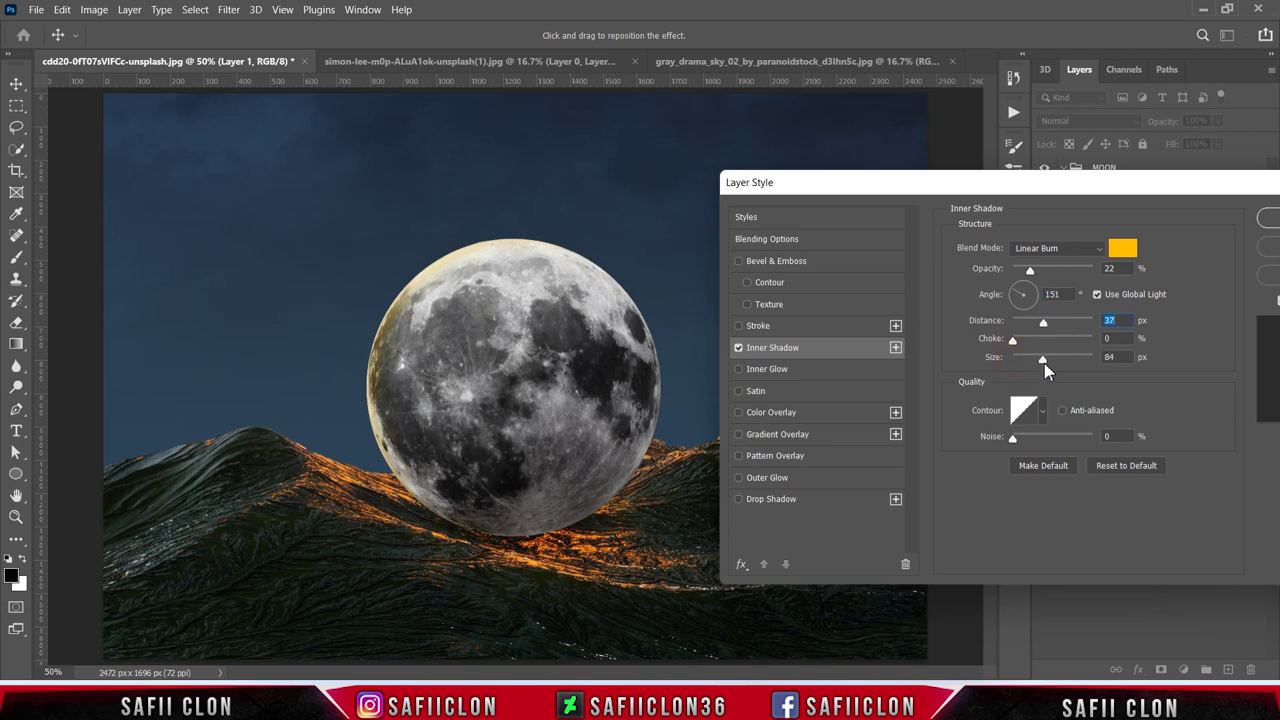
{"action": "left_click_drag", "start_coordinate": [1048, 370], "coordinate": [1058, 369]}
- Add a Color Dodge inner glow in ffa800, 70% opacity, 169 px size, and apply the style
{"action": "left_click", "coordinate": [778, 368]}
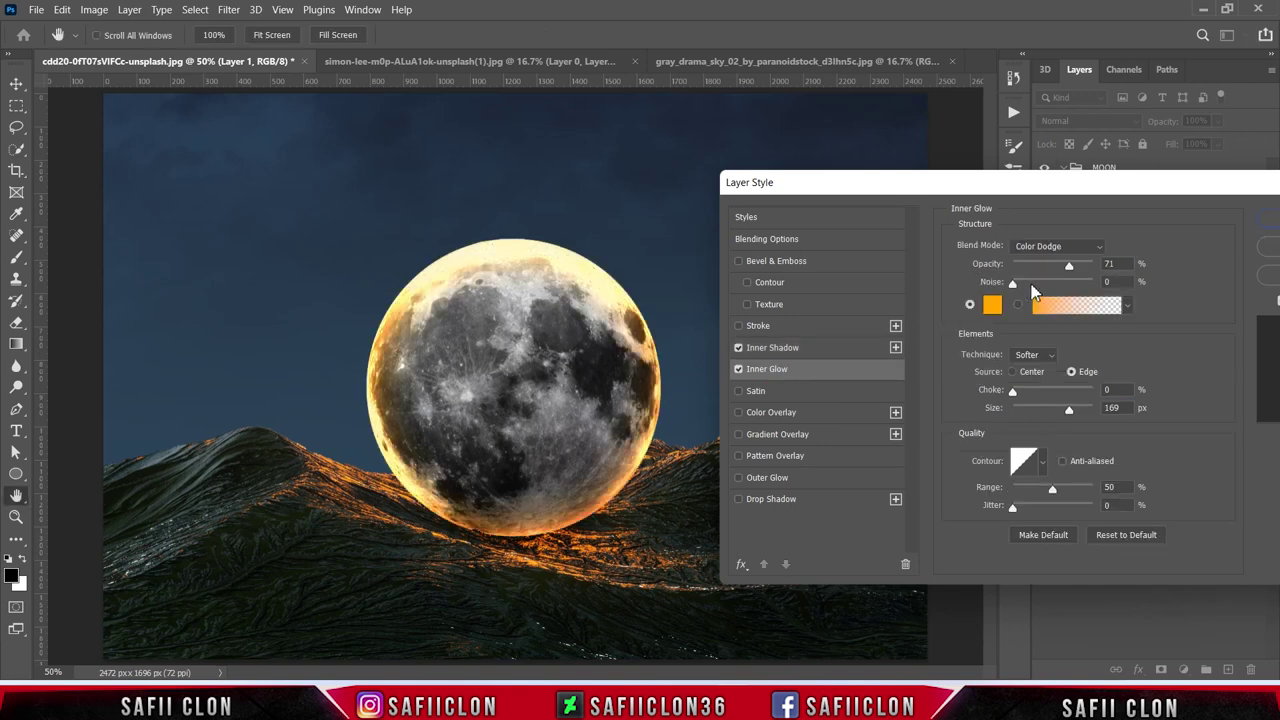
{"action": "left_click", "coordinate": [1063, 248]}
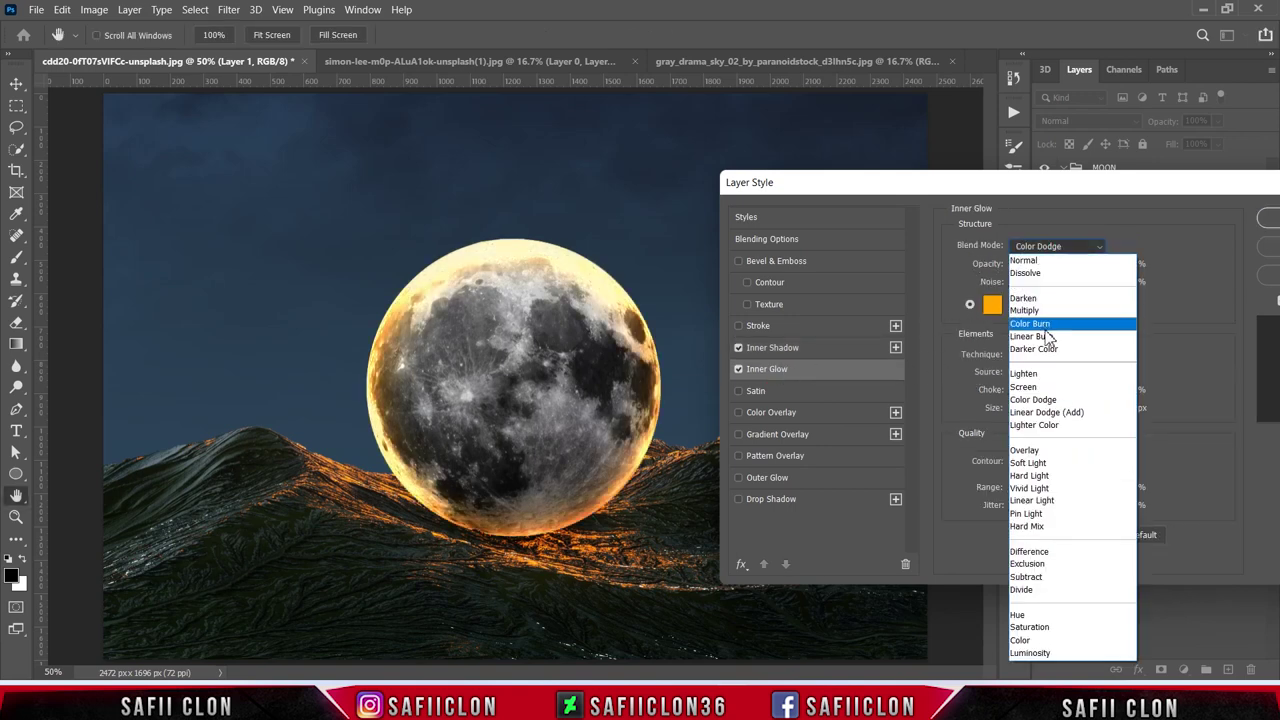
{"action": "left_click", "coordinate": [1053, 400]}
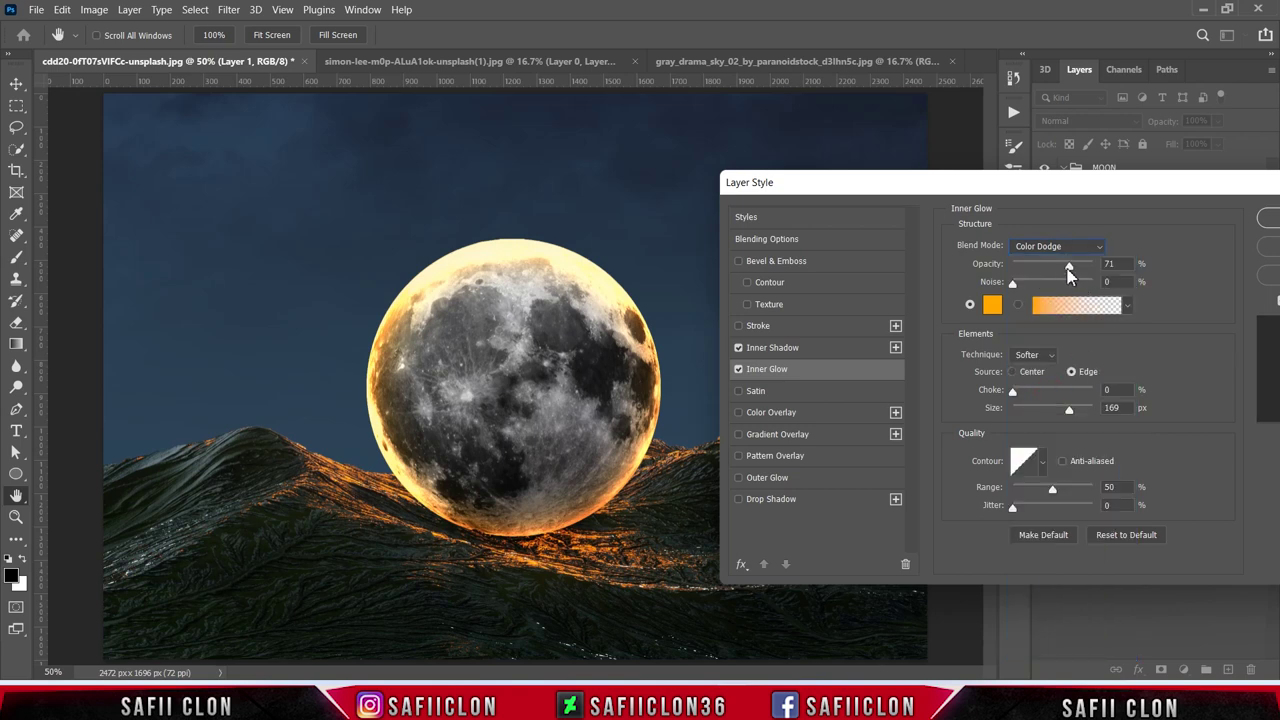
{"action": "left_click", "coordinate": [992, 306]}
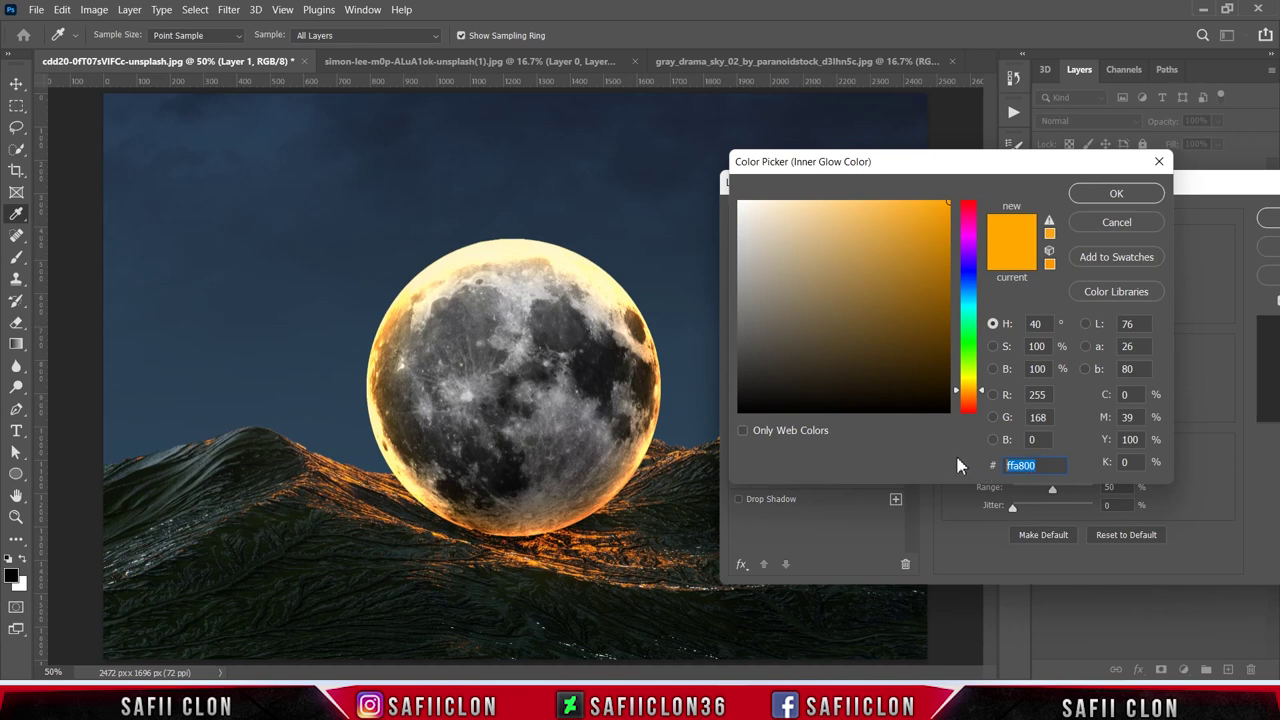
{"action": "left_click", "coordinate": [1099, 196]}
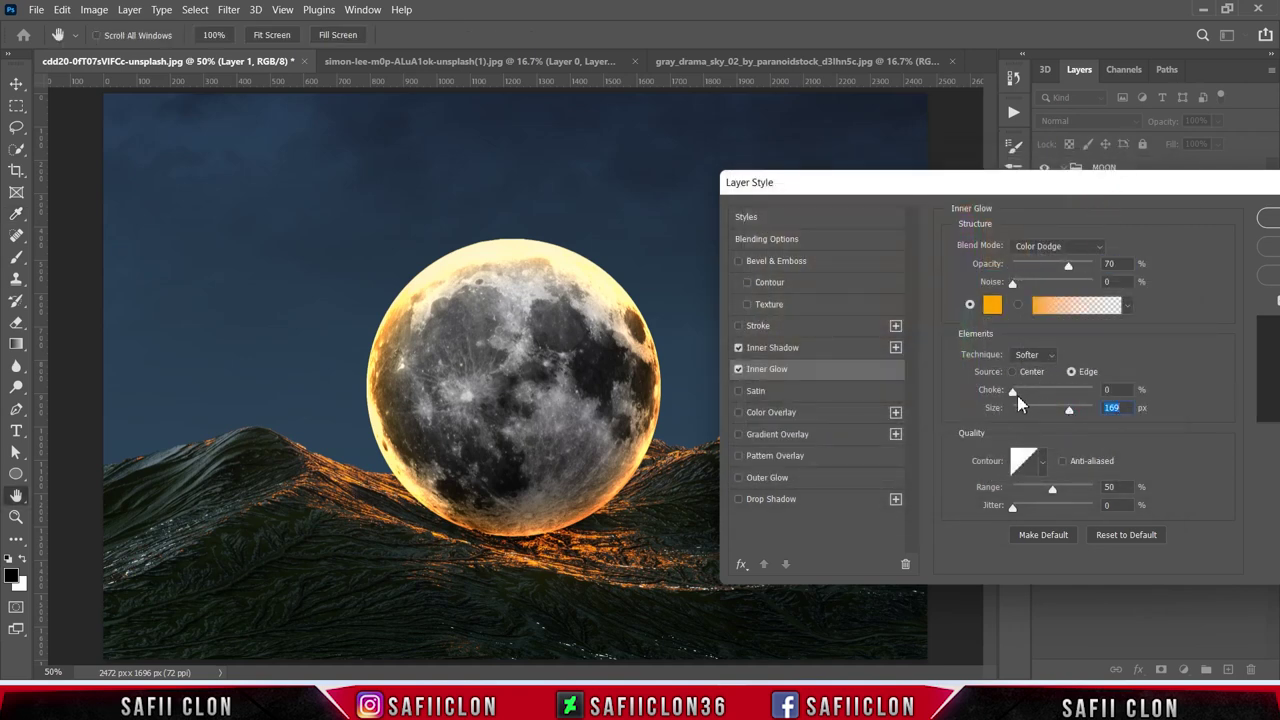
{"action": "left_click", "coordinate": [1011, 392]}
{"action": "left_click_drag", "start_coordinate": [1131, 195], "coordinate": [854, 207]}
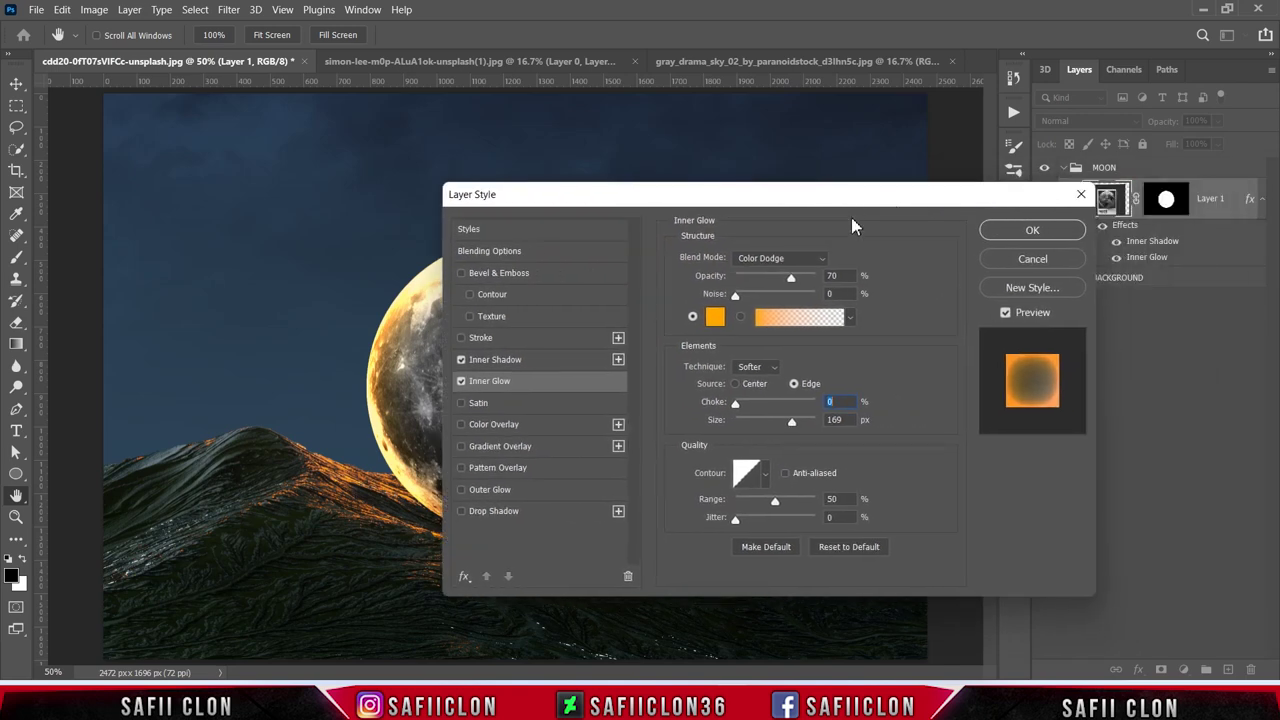
{"action": "left_click", "coordinate": [1035, 231]}
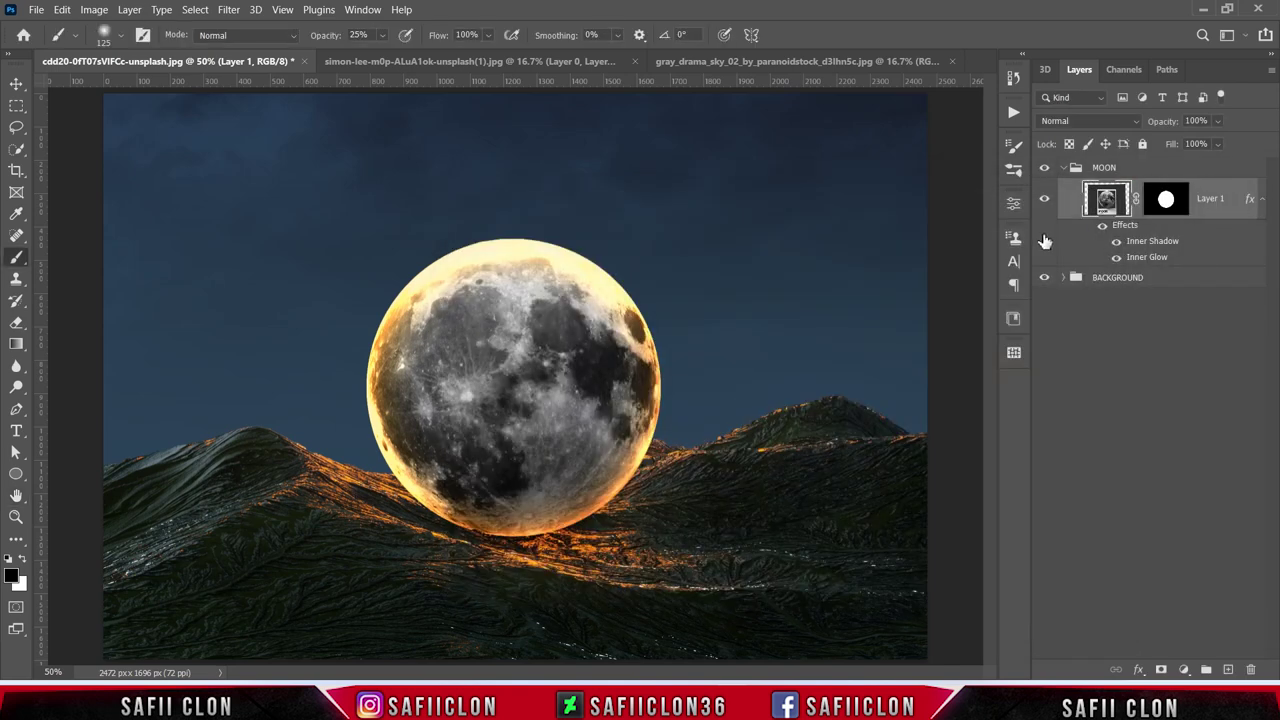
- Split the moon's effects into separate layers and add a mask to the Inner Glow layer
{"action": "right_click", "coordinate": [1166, 243]}
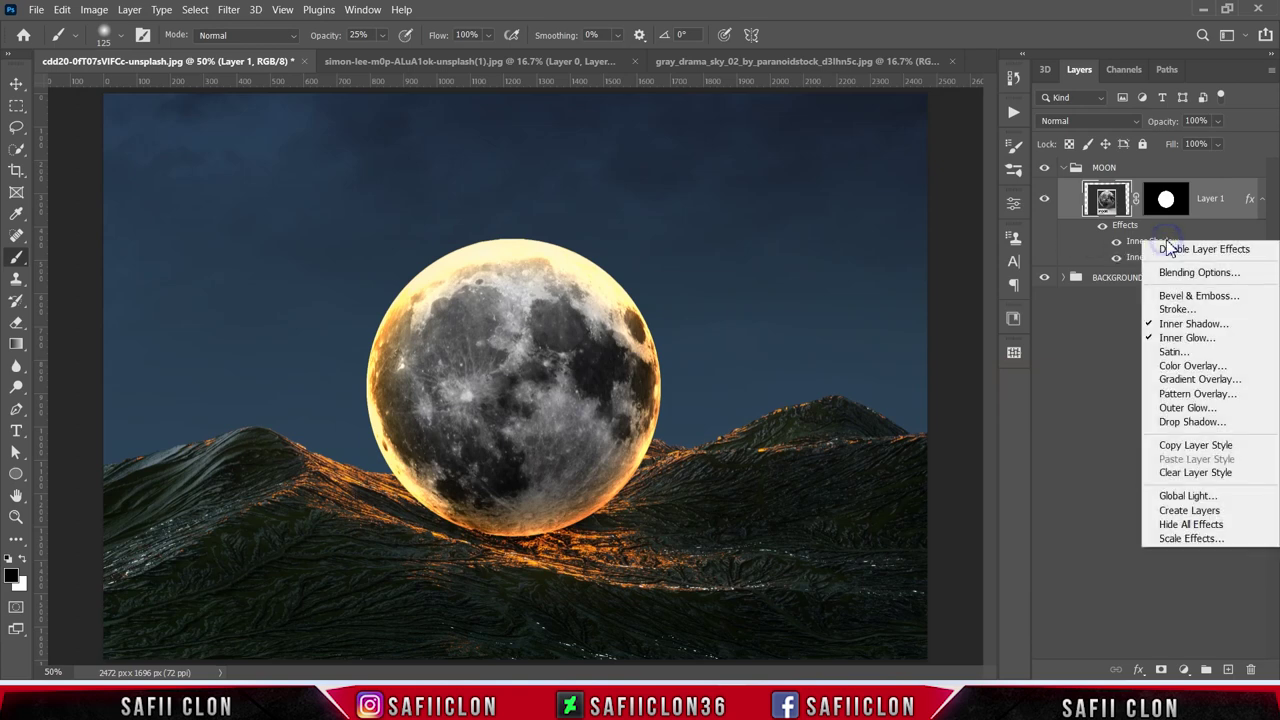
{"action": "left_click", "coordinate": [1190, 510]}
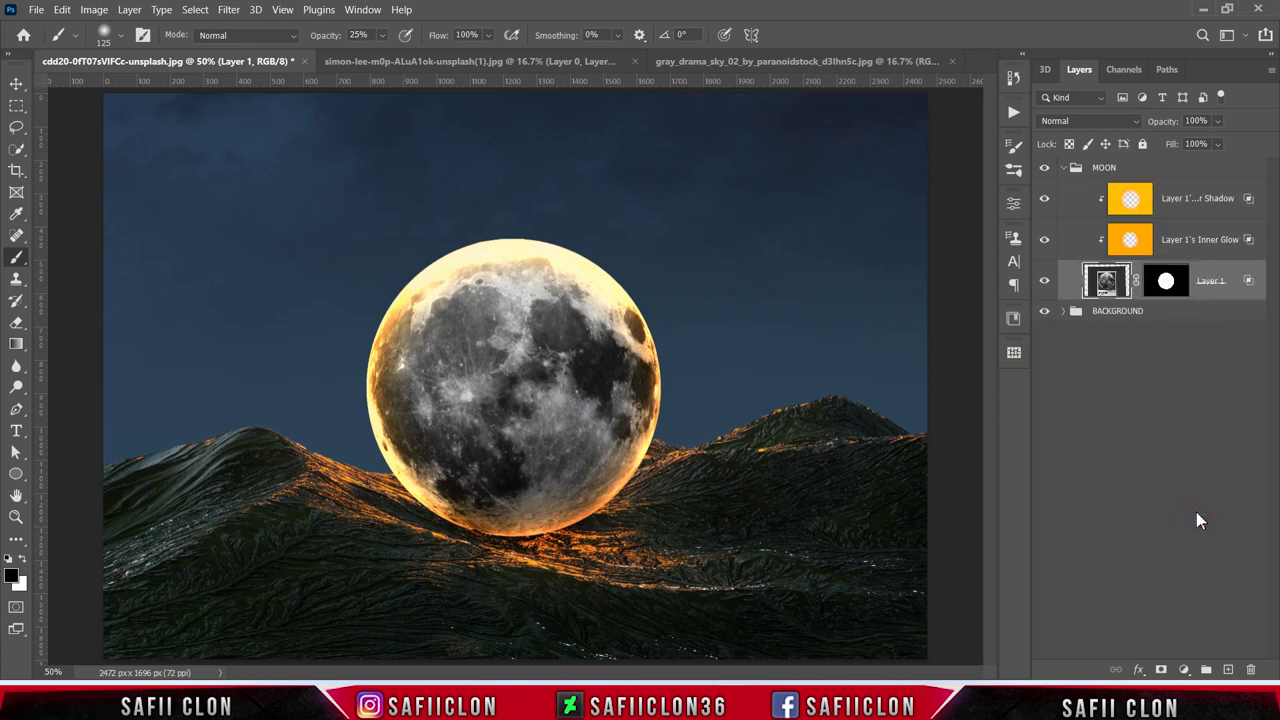
{"action": "left_click", "coordinate": [1190, 248]}
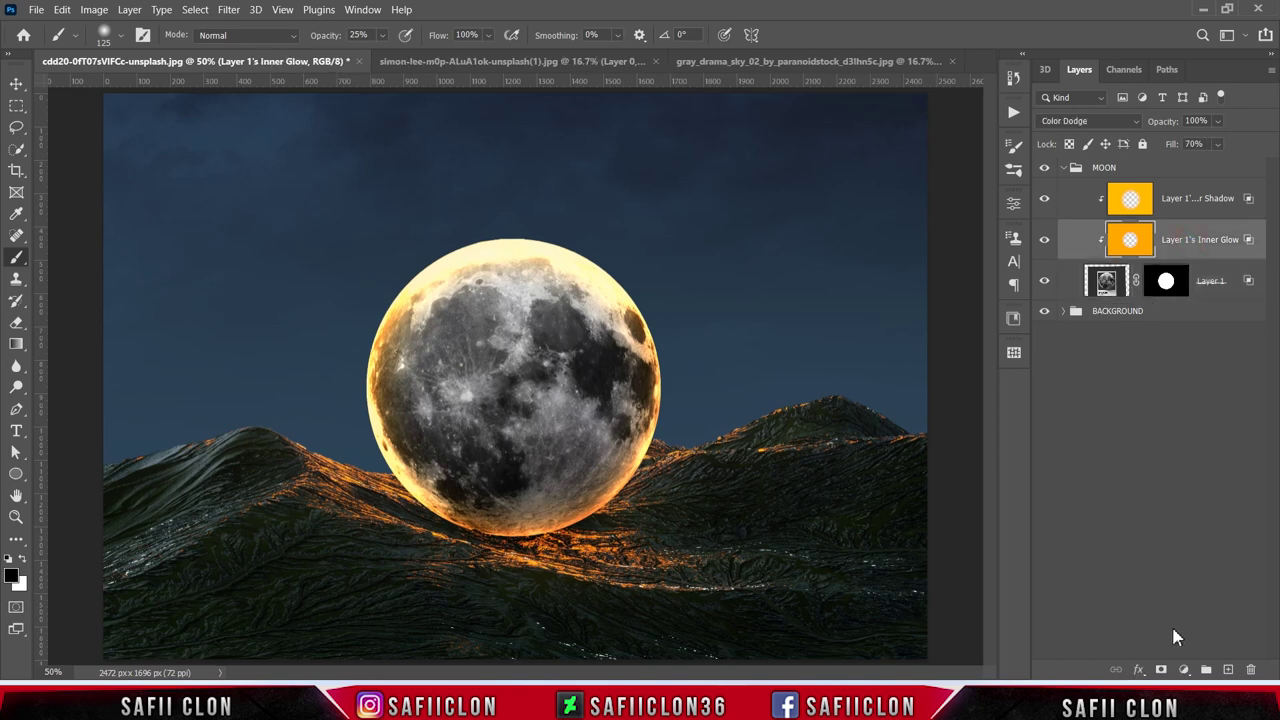
{"action": "left_click", "coordinate": [1162, 670]}
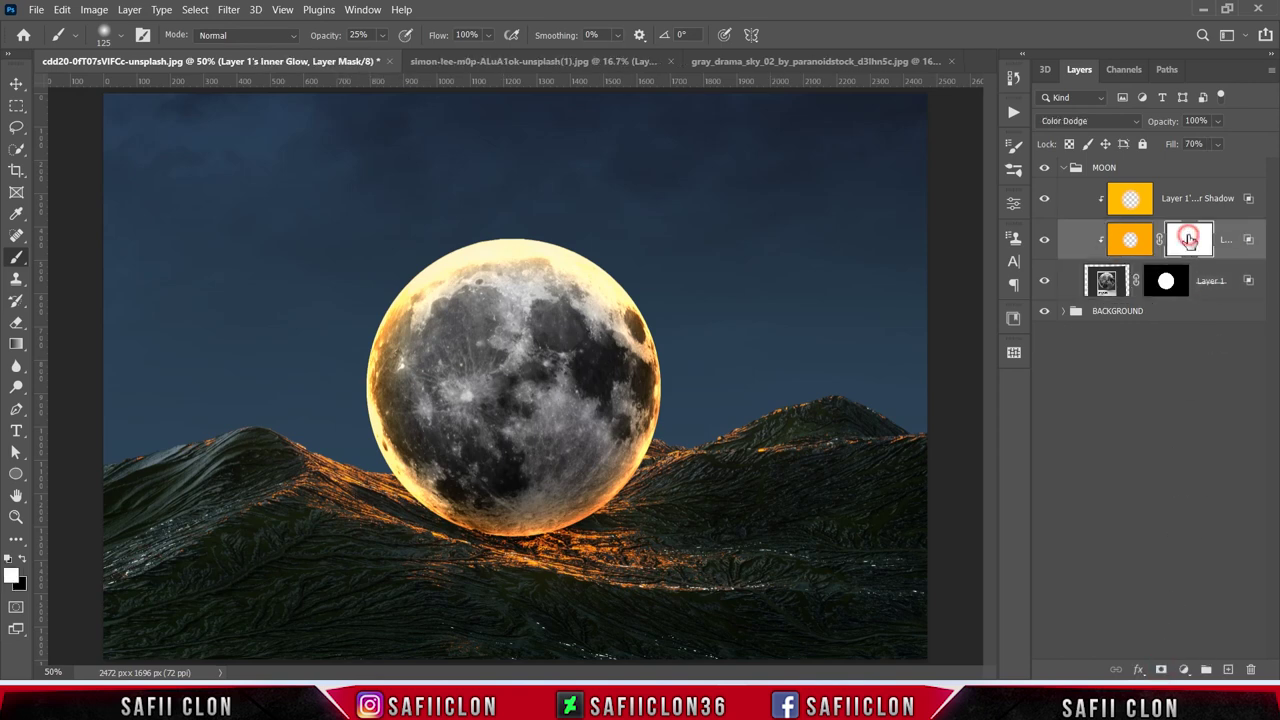
- Paint black at 19% opacity with a 199 px brush to mask the glow on the mountains
{"action": "right_click", "coordinate": [28, 262]}
{"action": "left_click", "coordinate": [84, 257]}
{"action": "left_click", "coordinate": [120, 37]}
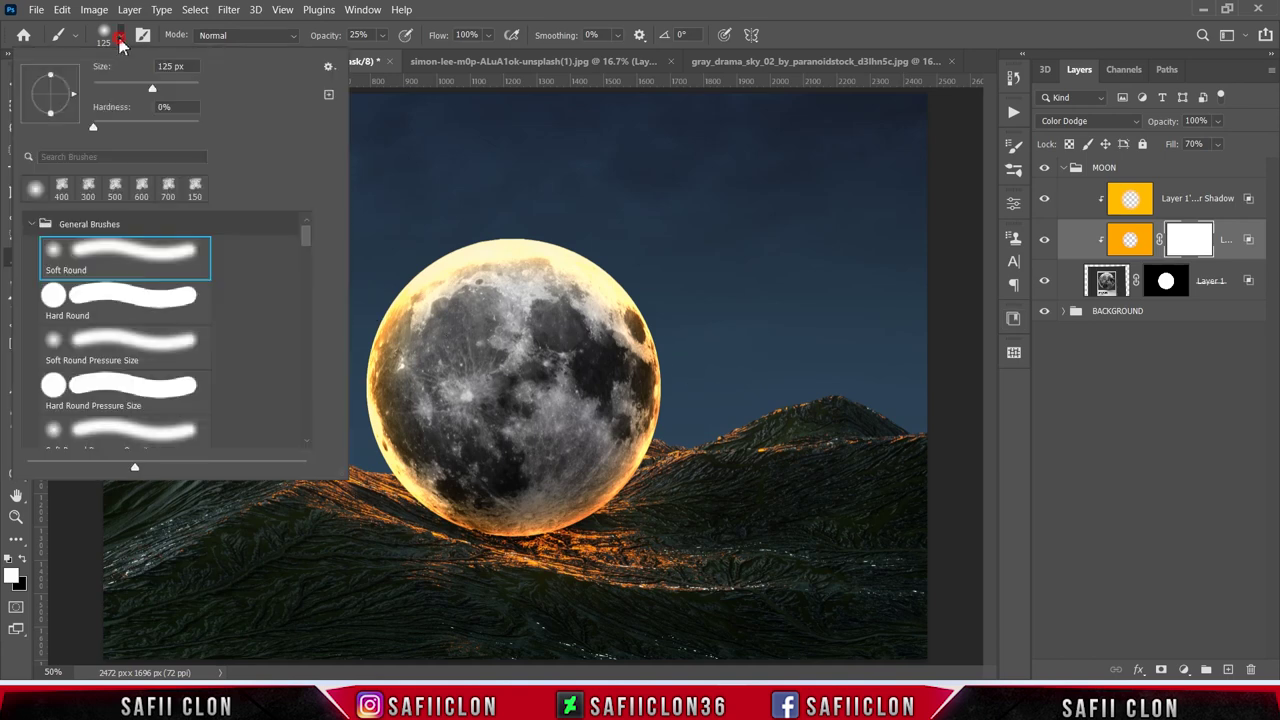
{"action": "left_click", "coordinate": [136, 254]}
{"action": "left_click_drag", "start_coordinate": [152, 88], "coordinate": [172, 88]}
{"action": "left_click", "coordinate": [121, 37]}
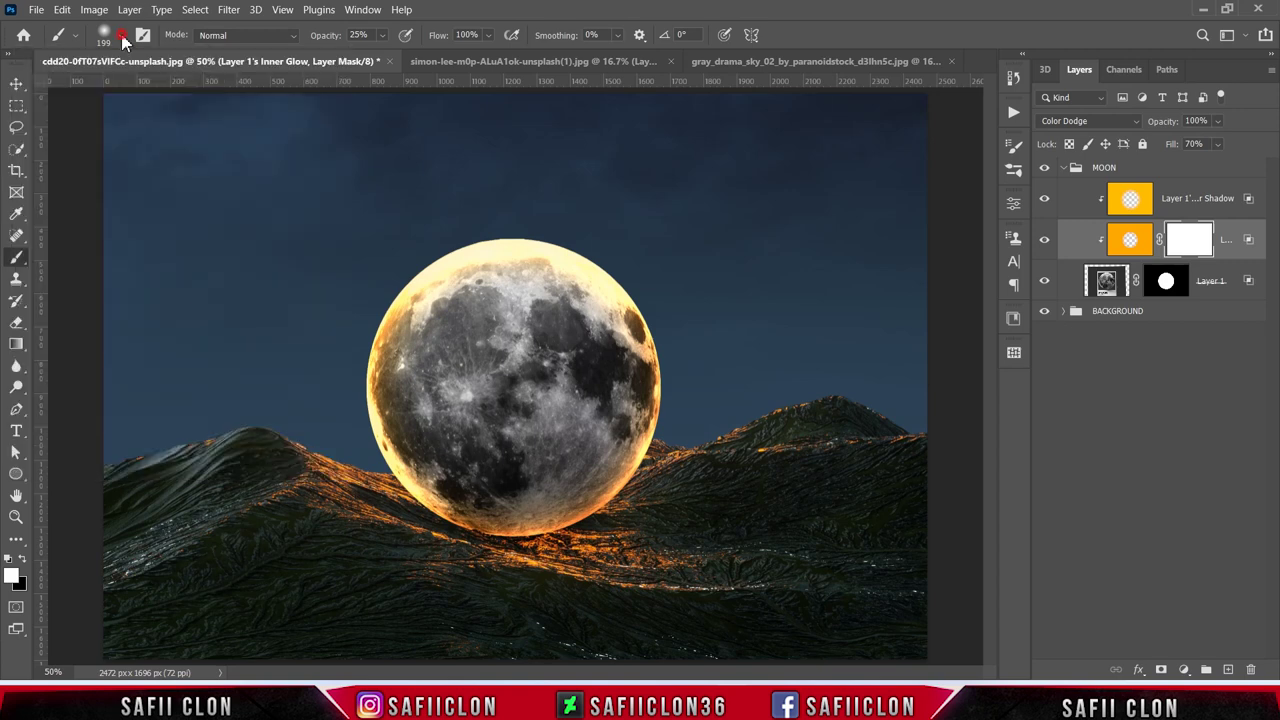
{"action": "left_click", "coordinate": [382, 36]}
{"action": "left_click_drag", "start_coordinate": [386, 60], "coordinate": [380, 58]}
{"action": "left_click", "coordinate": [22, 561]}
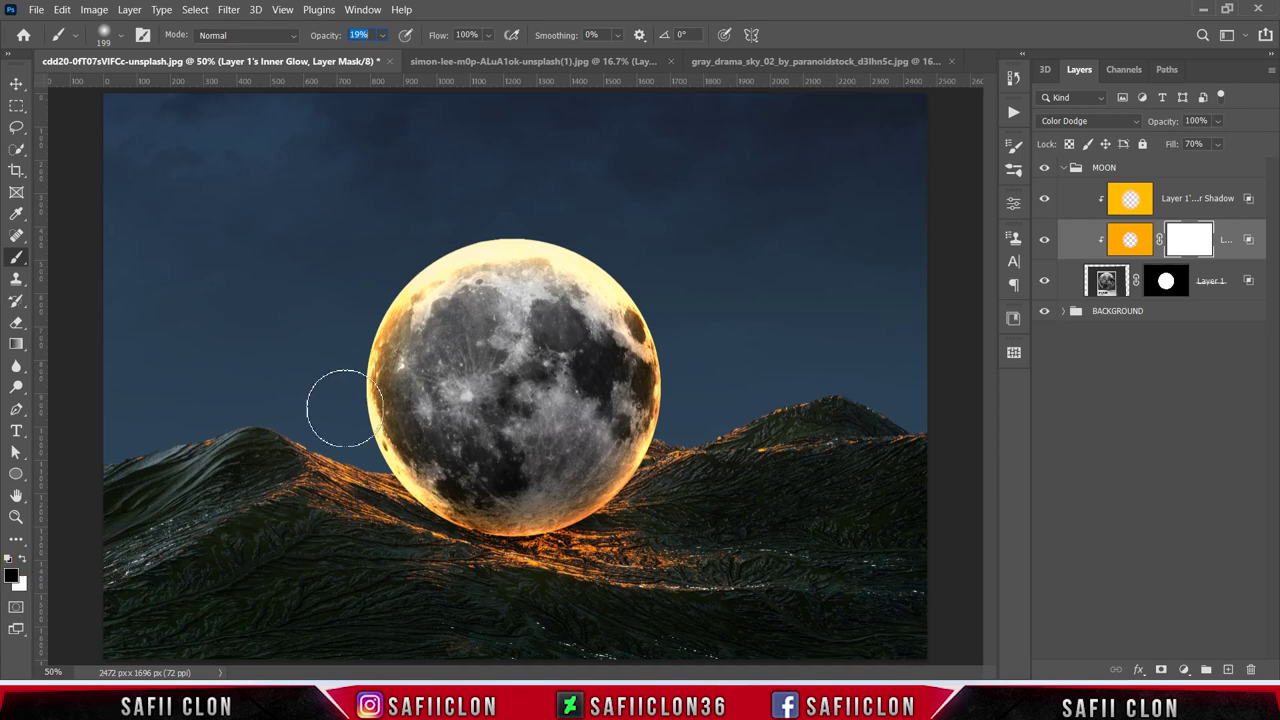
{"action": "mouse_move", "coordinate": [557, 548]}
{"action": "left_mouse_down"}
{"action": "mouse_move", "coordinate": [630, 515]}
{"action": "mouse_move", "coordinate": [527, 561]}
{"action": "left_mouse_up"}
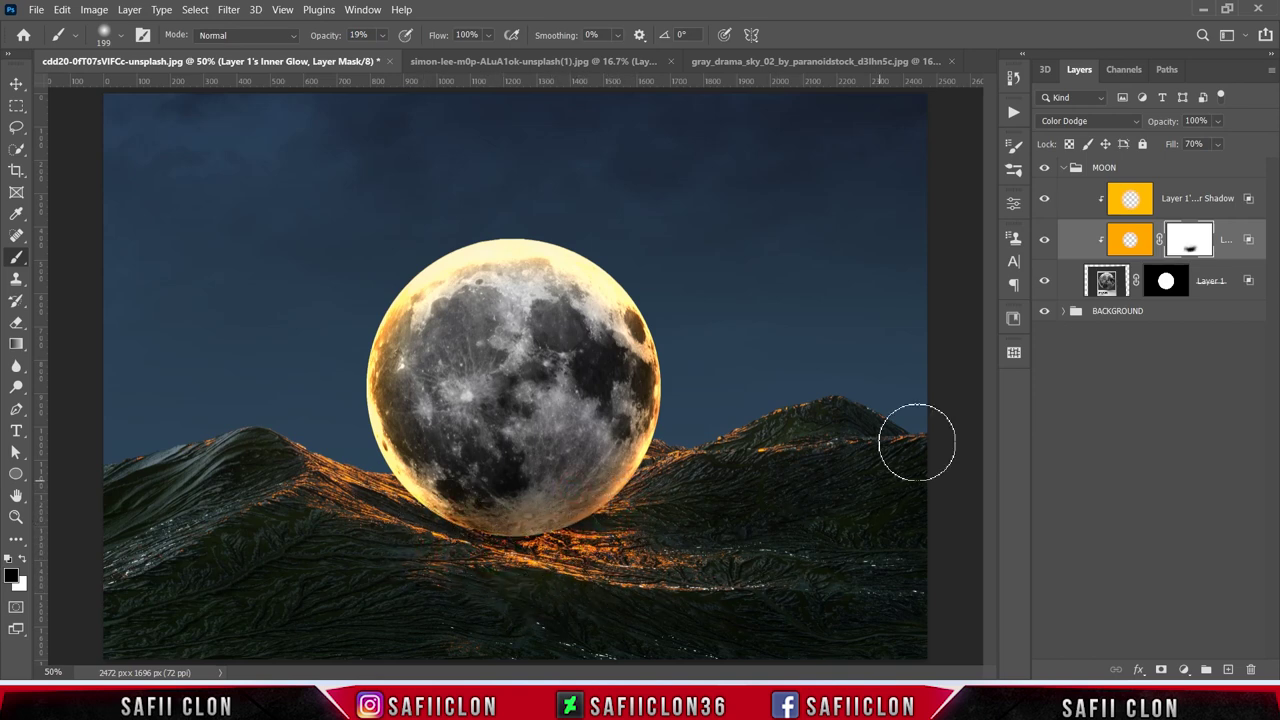
- Compare the Inner Glow layer, then add an empty clipped Layer 3 above Layer 1
{"action": "left_click", "coordinate": [1045, 241]}
{"action": "left_click", "coordinate": [1212, 280]}
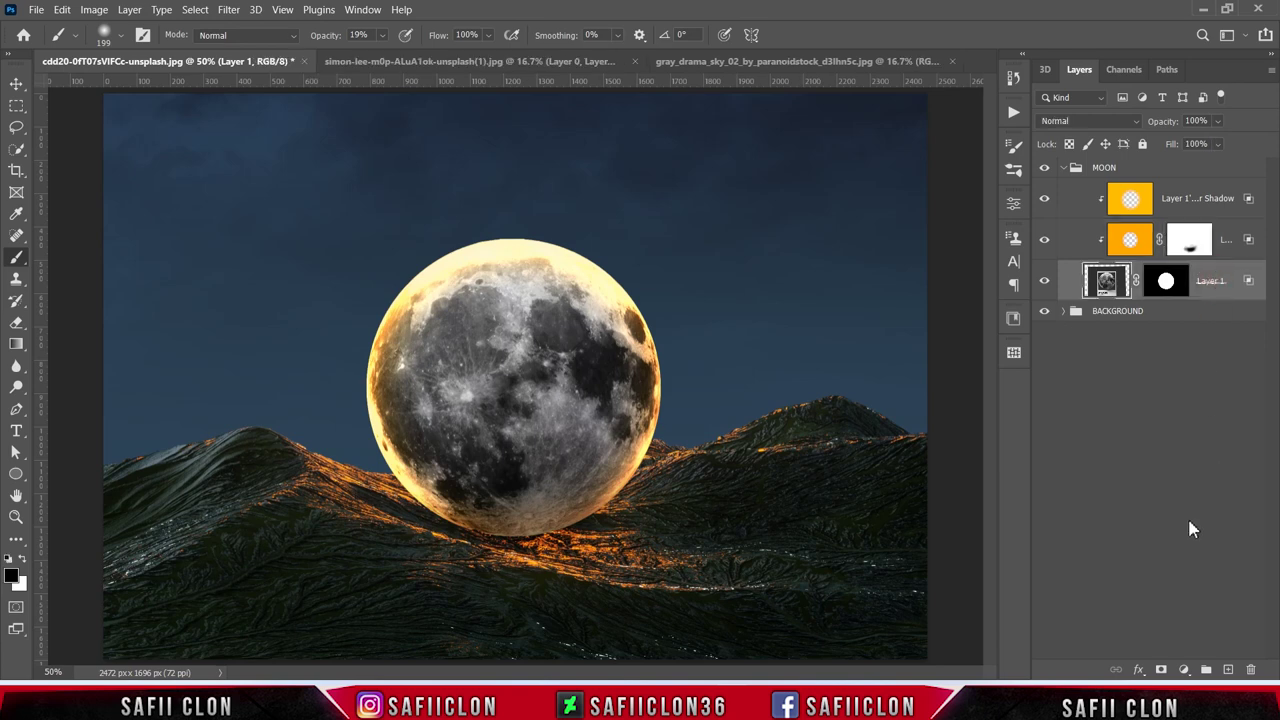
{"action": "left_click", "coordinate": [1224, 670]}
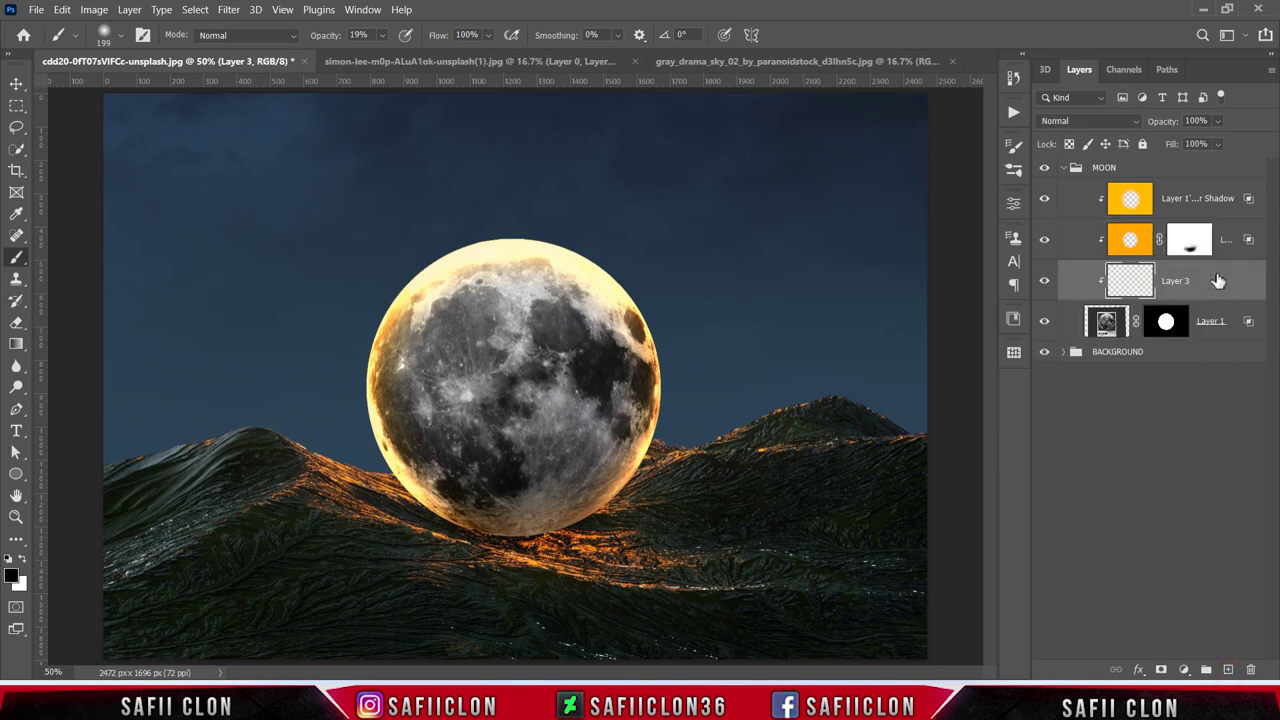
- Paint soft black brush strokes on Layer 3 below the moon's base, enlarging the brush to 400
{"action": "right_click", "coordinate": [24, 260]}
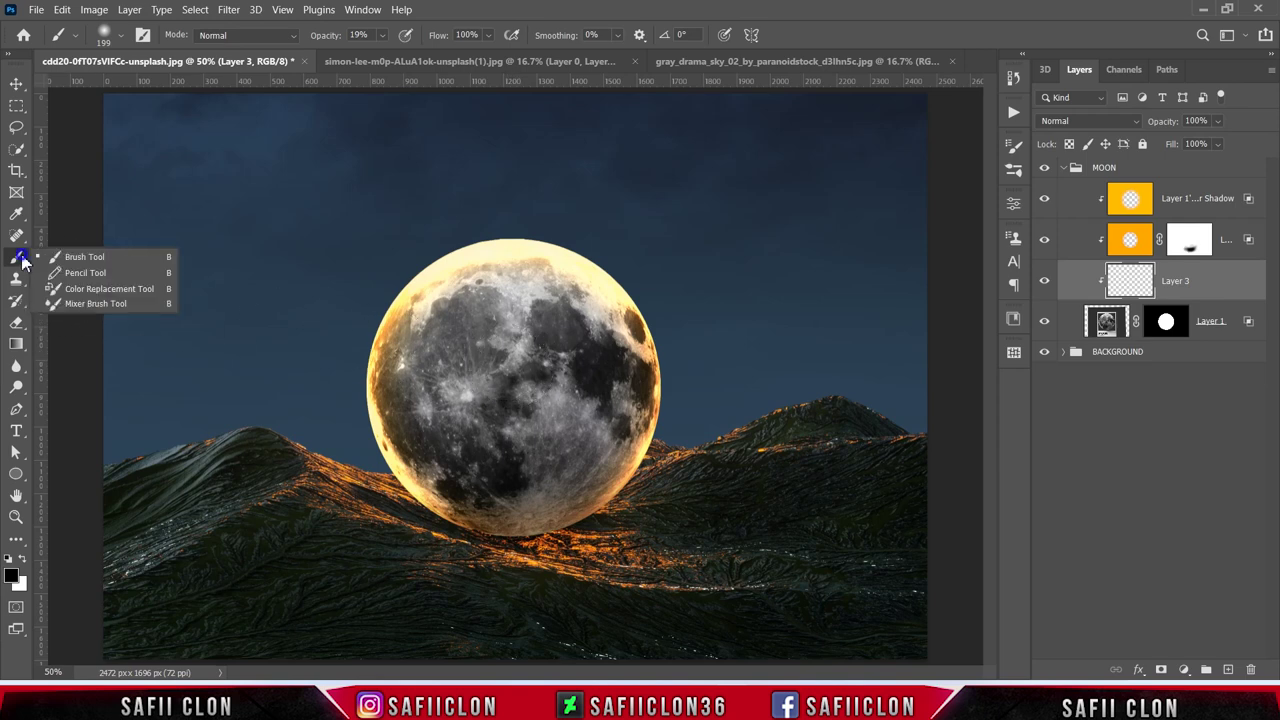
{"action": "left_click", "coordinate": [72, 260]}
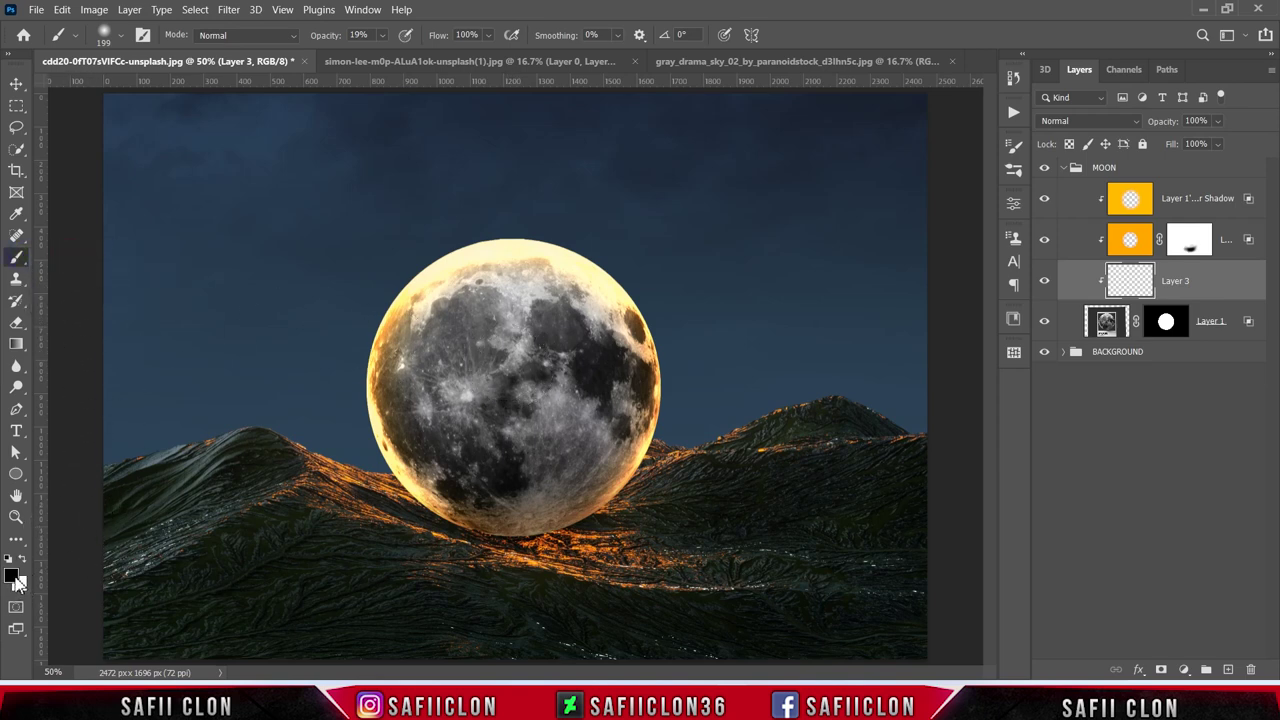
{"action": "left_click", "coordinate": [13, 577]}
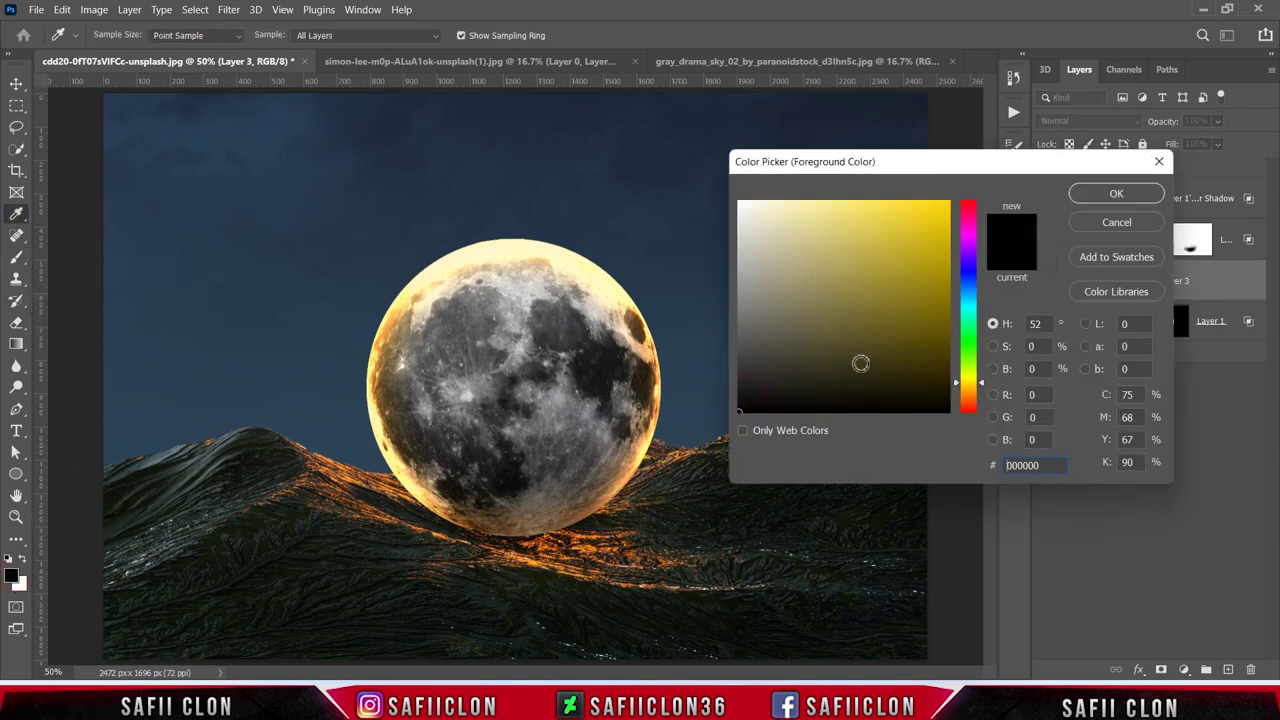
{"action": "left_click", "coordinate": [1116, 193]}
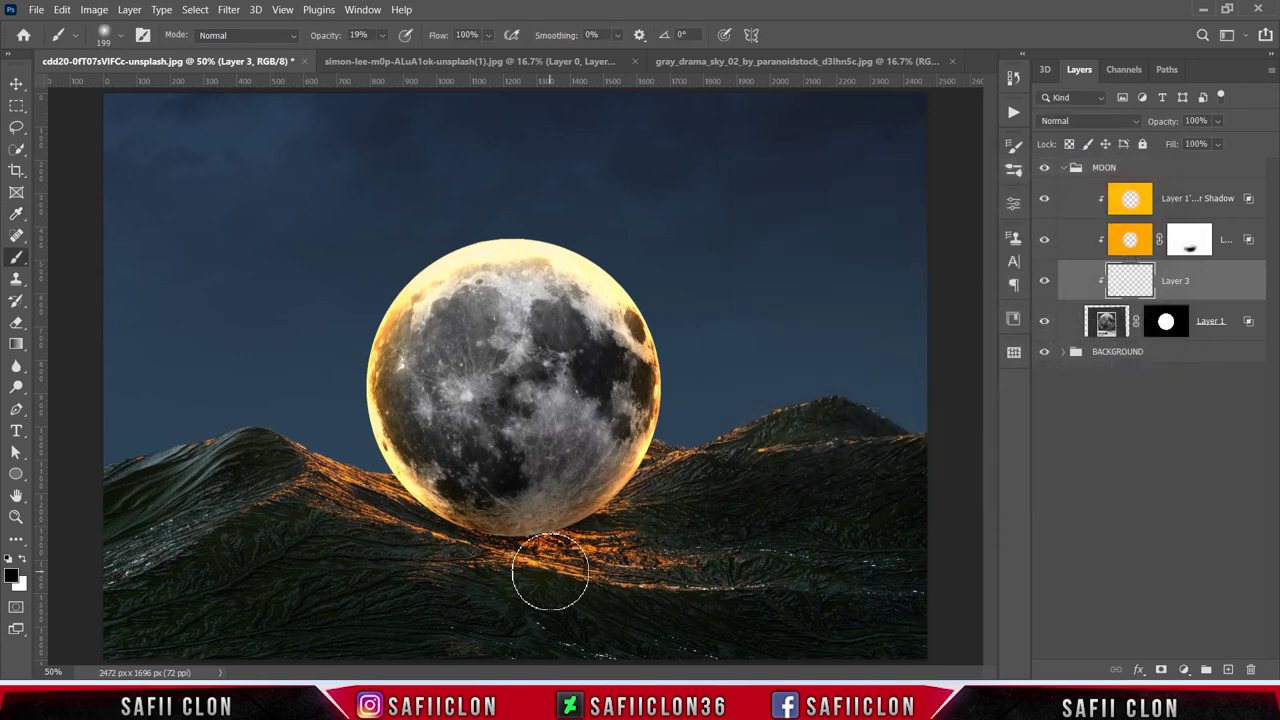
{"action": "mouse_move", "coordinate": [550, 571]}
{"action": "left_mouse_down"}
{"action": "mouse_move", "coordinate": [430, 563]}
{"action": "mouse_move", "coordinate": [614, 534]}
{"action": "mouse_move", "coordinate": [420, 568]}
{"action": "left_mouse_up"}
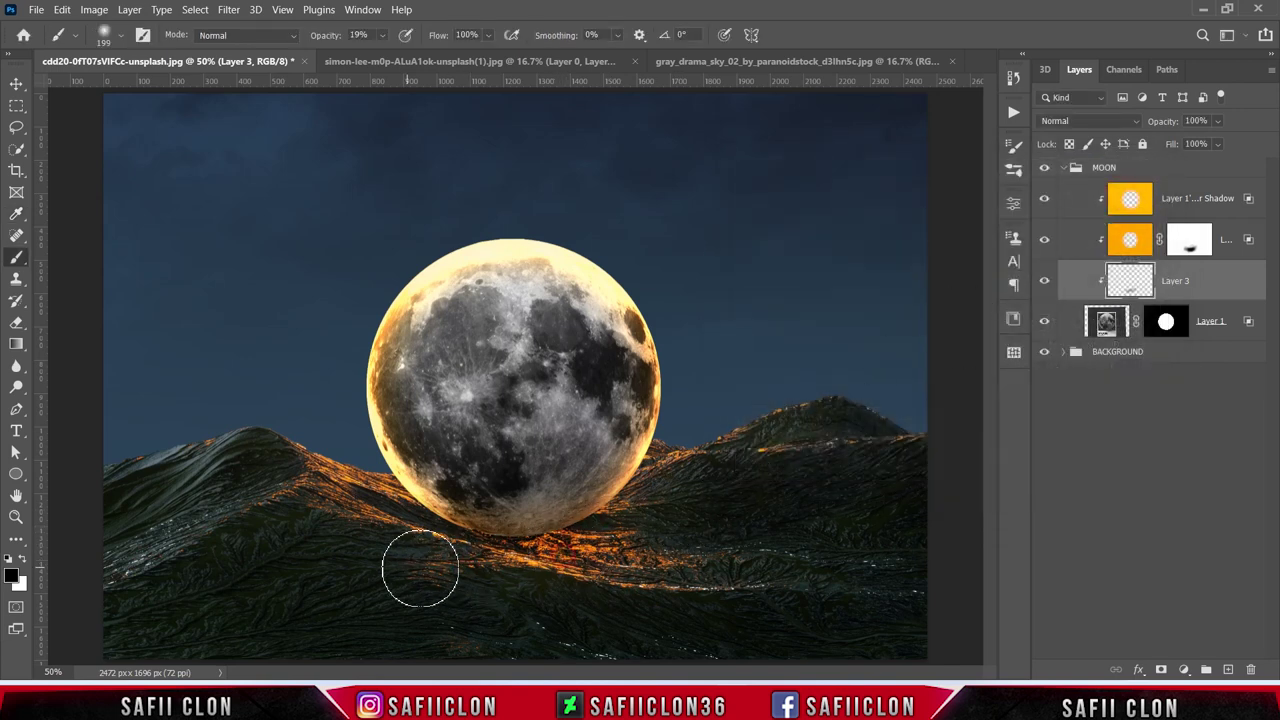
{"action": "key", "text": "bracketright"}
{"action": "key", "text": "bracketright"}
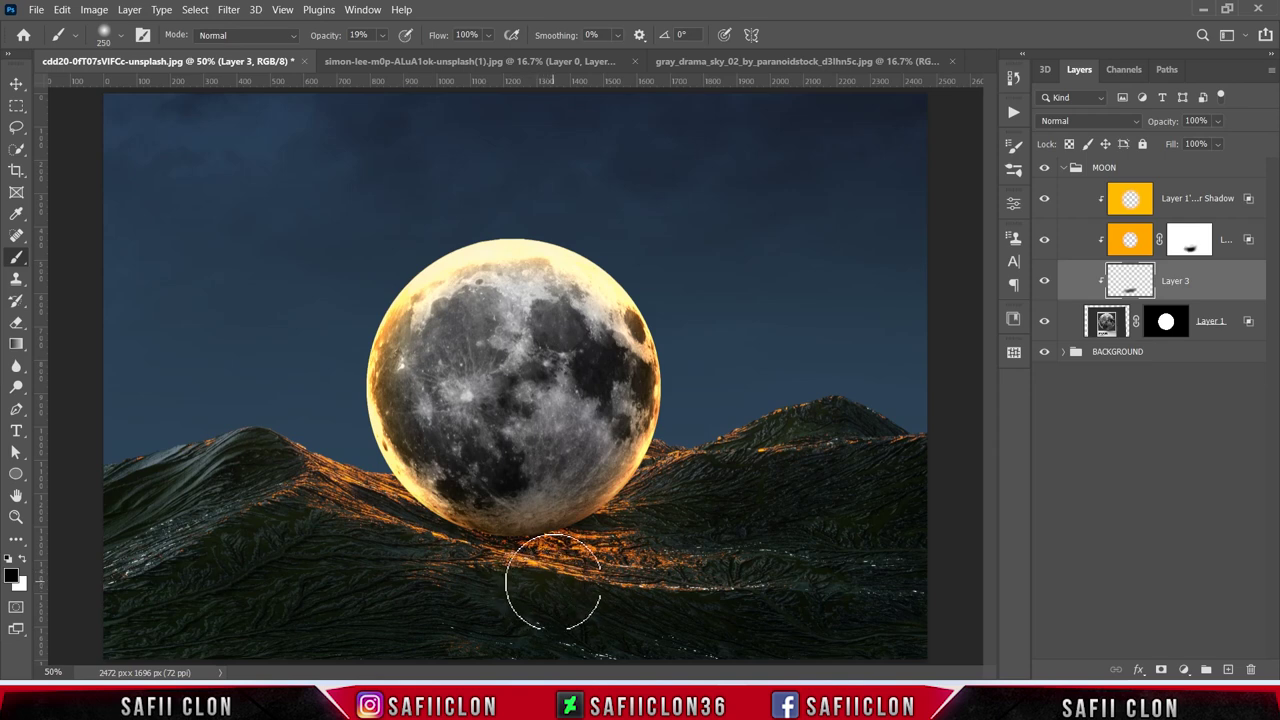
{"action": "key", "text": "bracketright"}
{"action": "key", "text": "bracketright"}
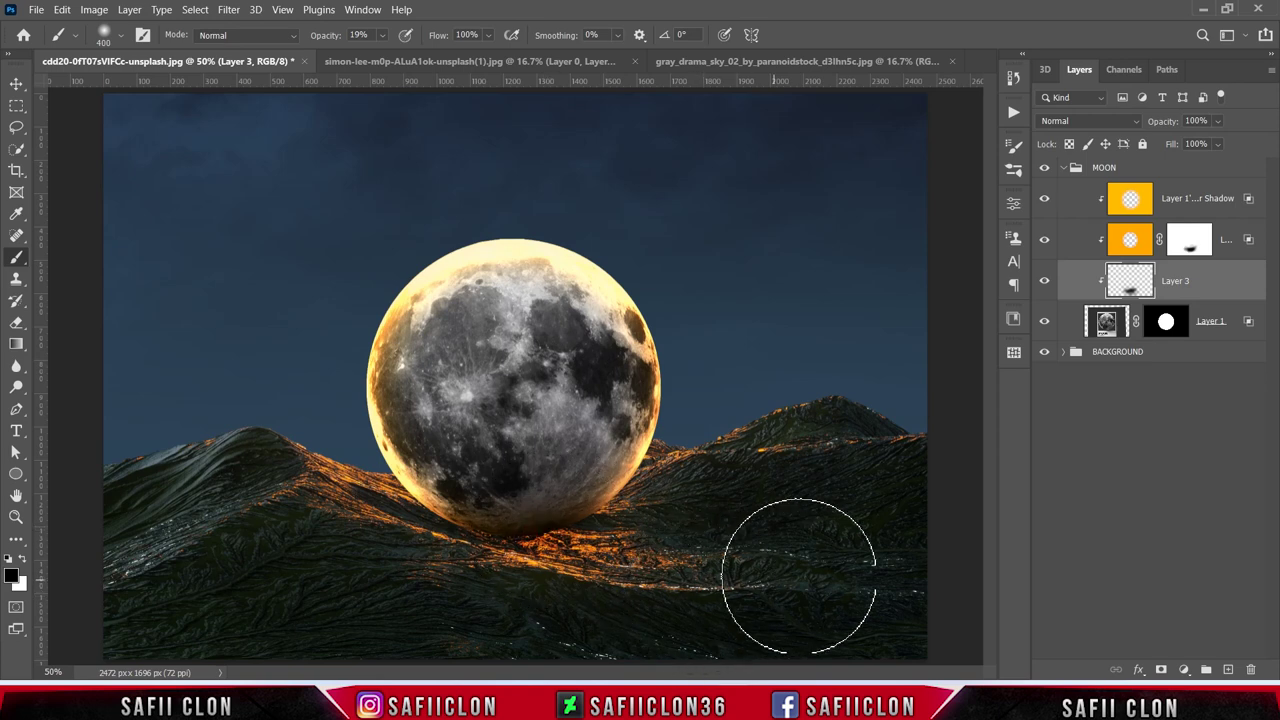
{"action": "left_click", "coordinate": [1184, 669]}
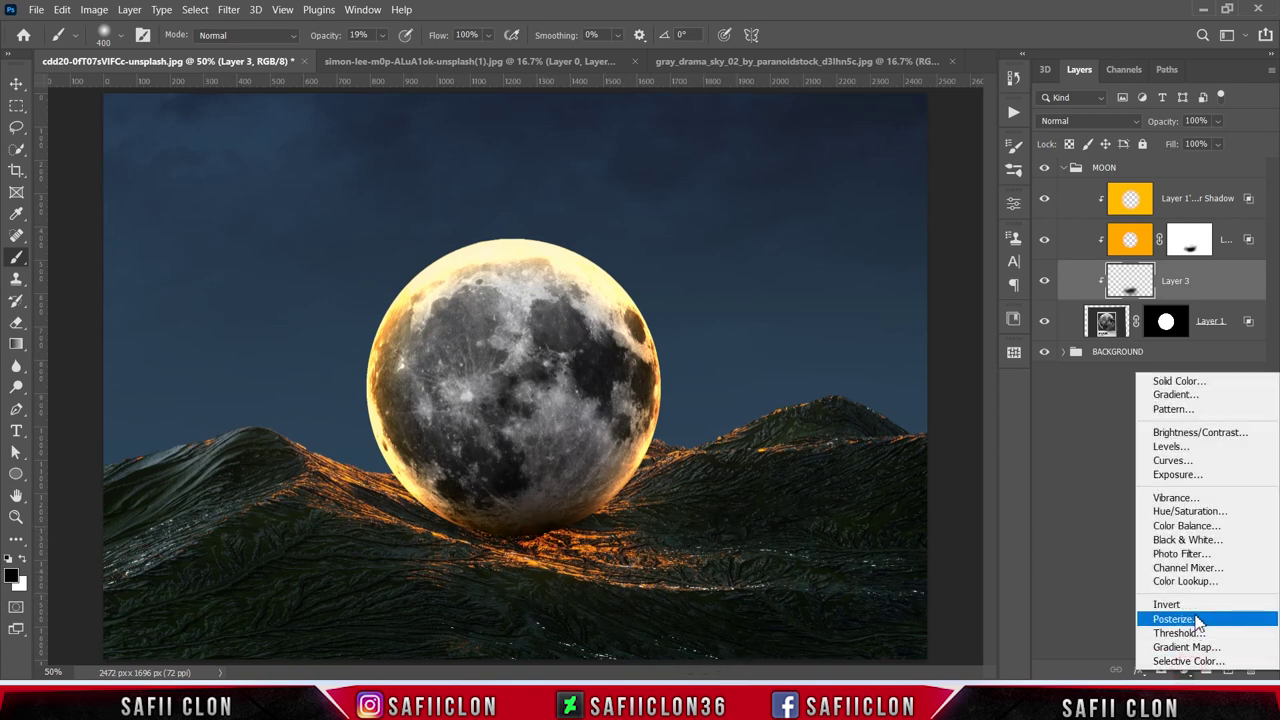
- Add an Exposure layer at −1.04 exposure and 1.26 gamma, then invert its mask to black
{"action": "left_click", "coordinate": [1209, 476]}
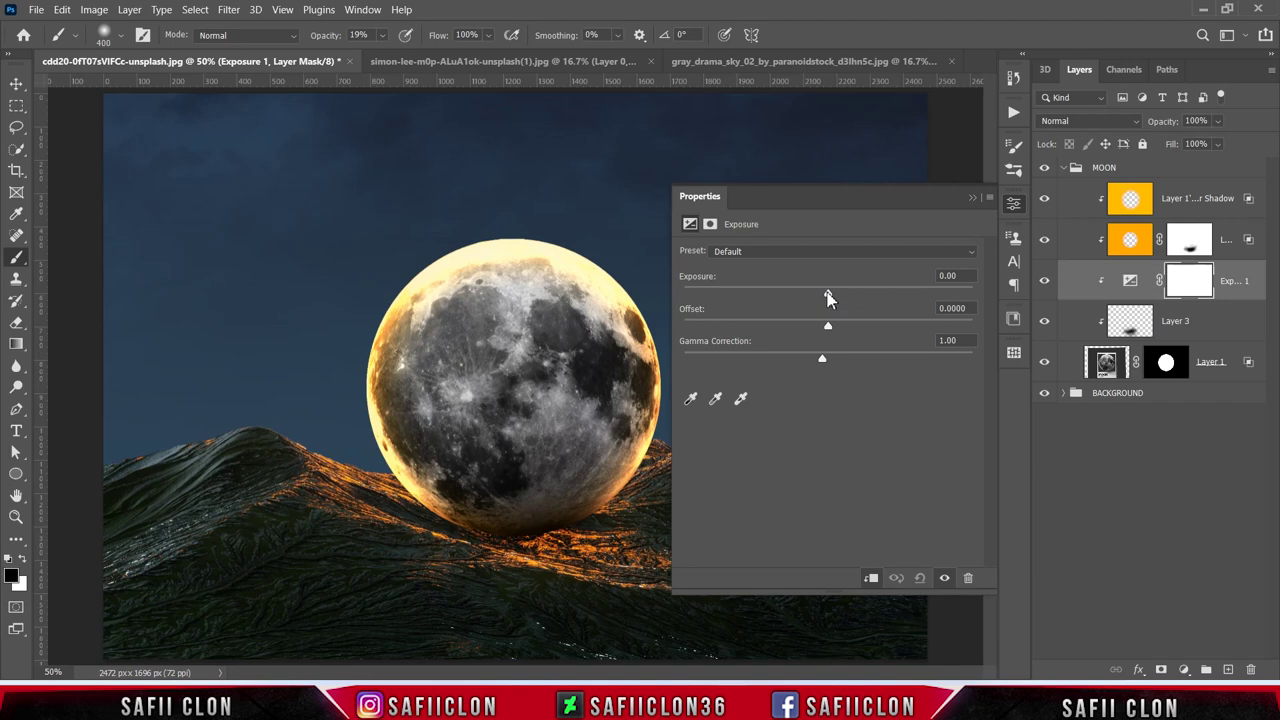
{"action": "left_click_drag", "start_coordinate": [827, 296], "coordinate": [807, 303]}
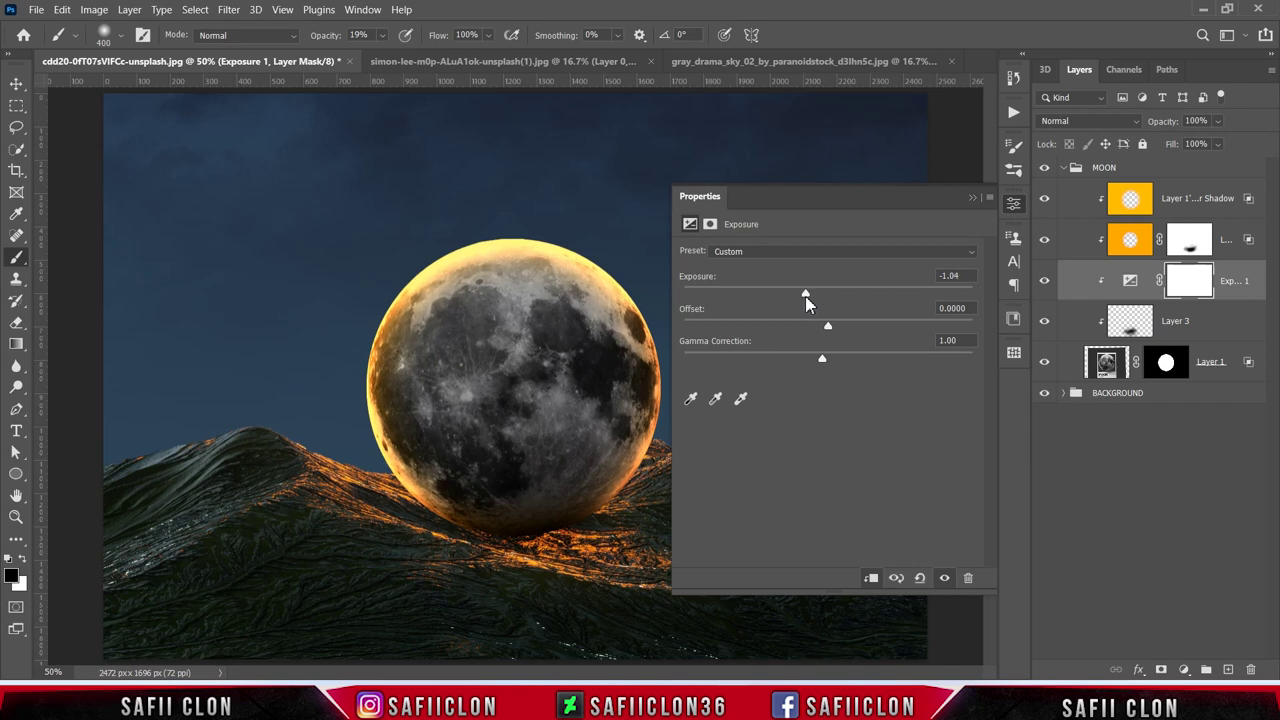
{"action": "left_click", "coordinate": [822, 361]}
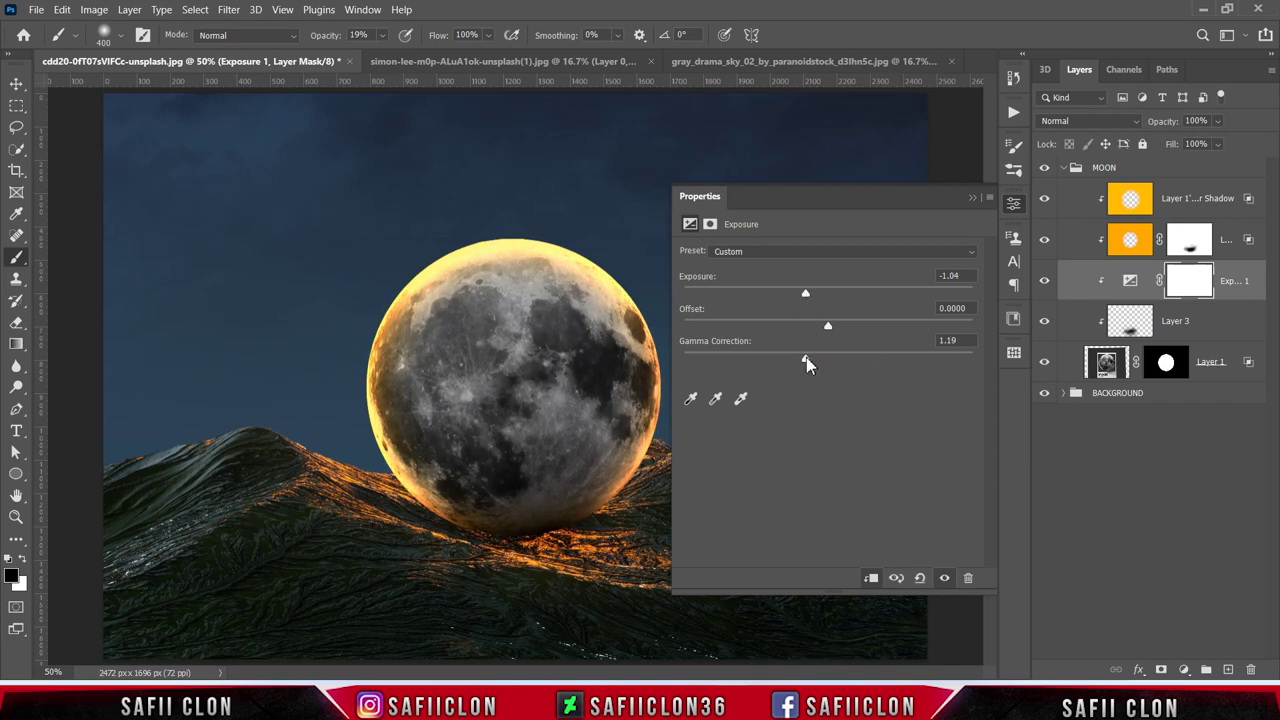
{"action": "left_click_drag", "start_coordinate": [811, 360], "coordinate": [801, 360]}
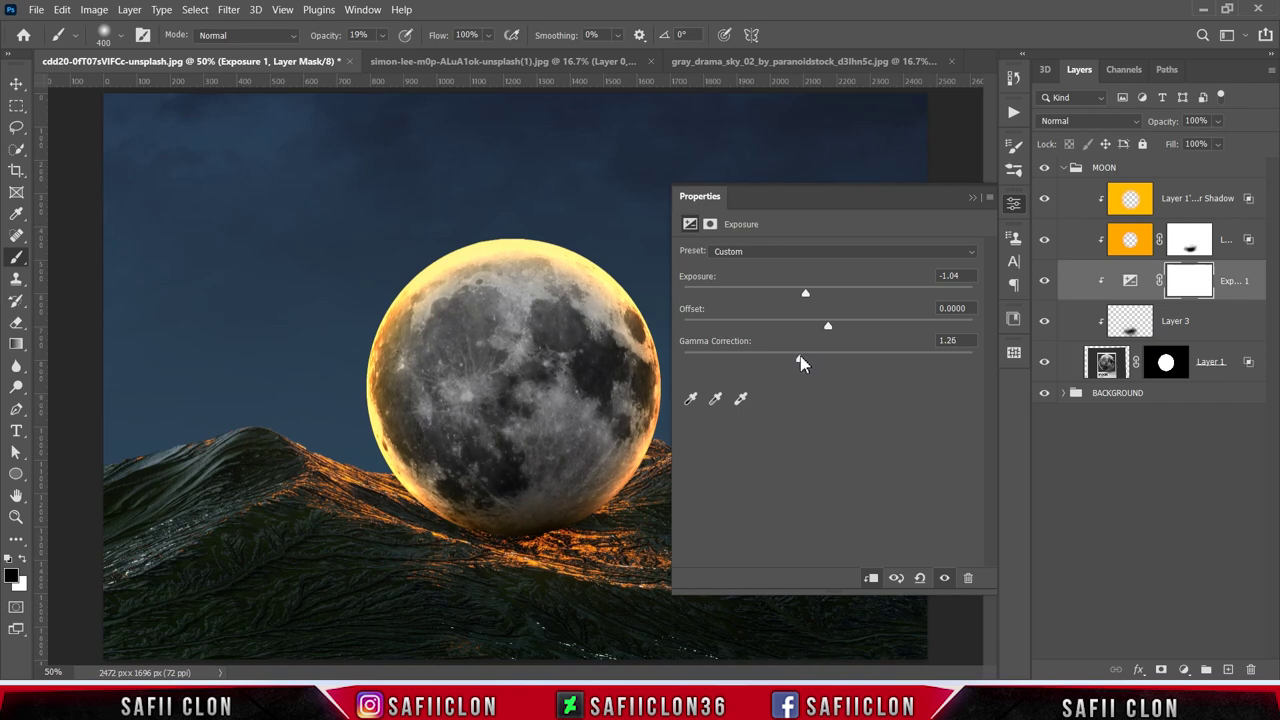
{"action": "left_click", "coordinate": [972, 200]}
{"action": "left_click", "coordinate": [1044, 281]}
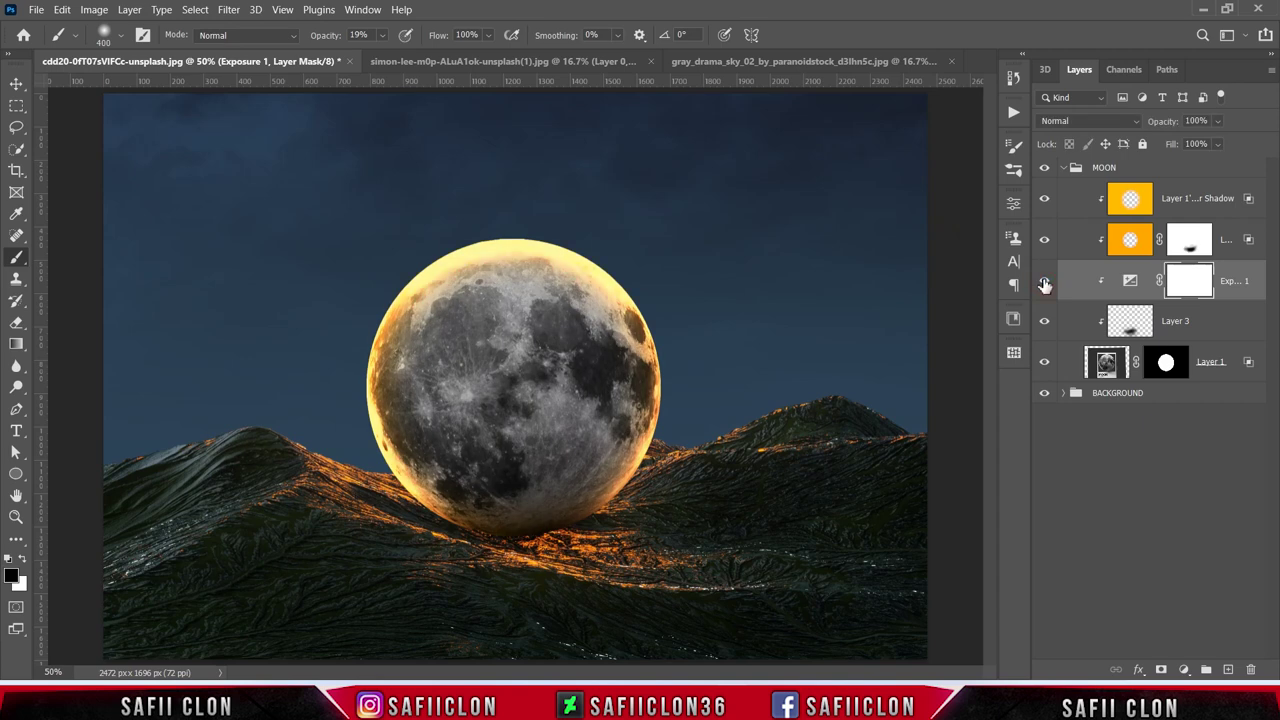
{"action": "key", "text": "ctrl+i"}
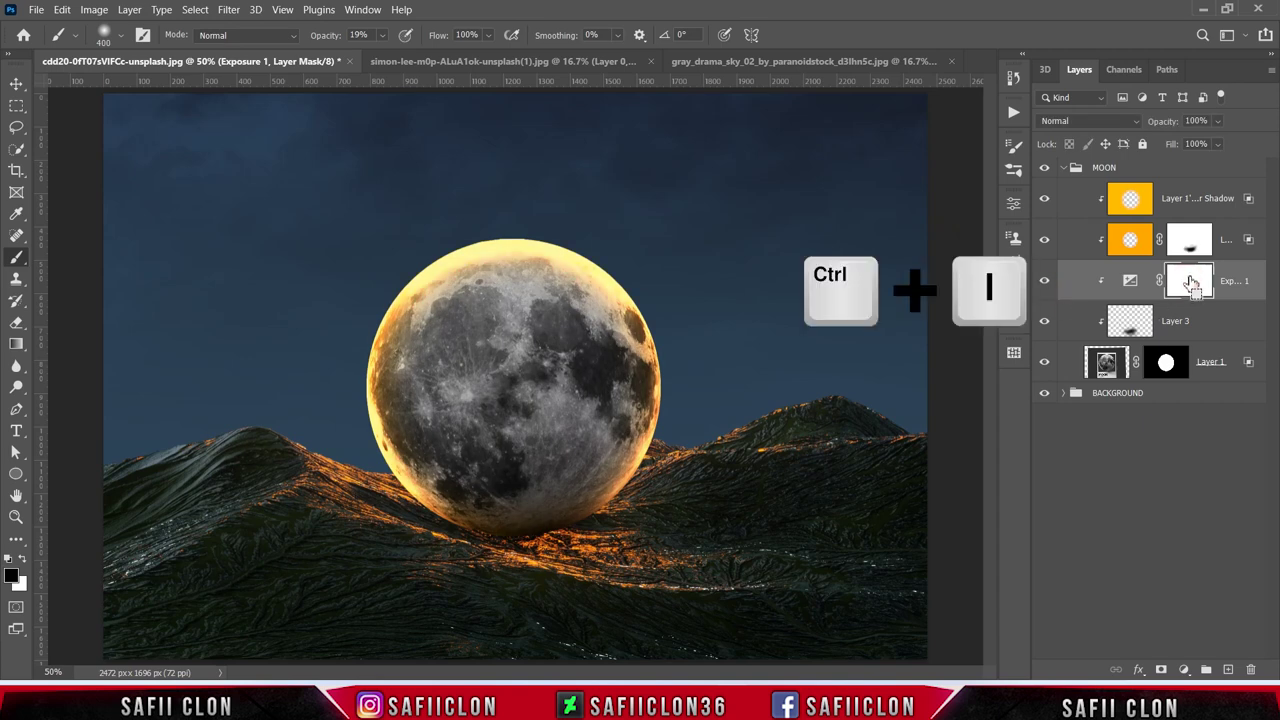
{"action": "key", "text": "ctrl+i"}
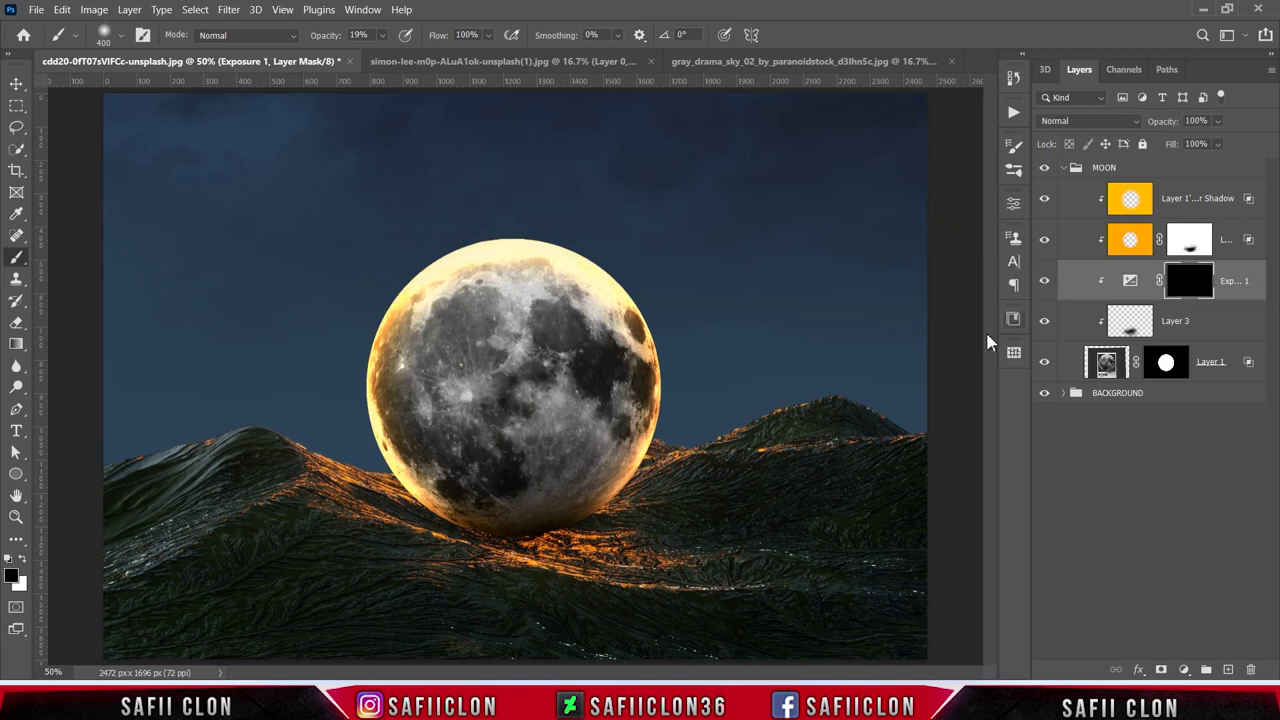
- Set the brush to white at 14% opacity for painting the Exposure 1 mask
{"action": "right_click", "coordinate": [16, 257]}
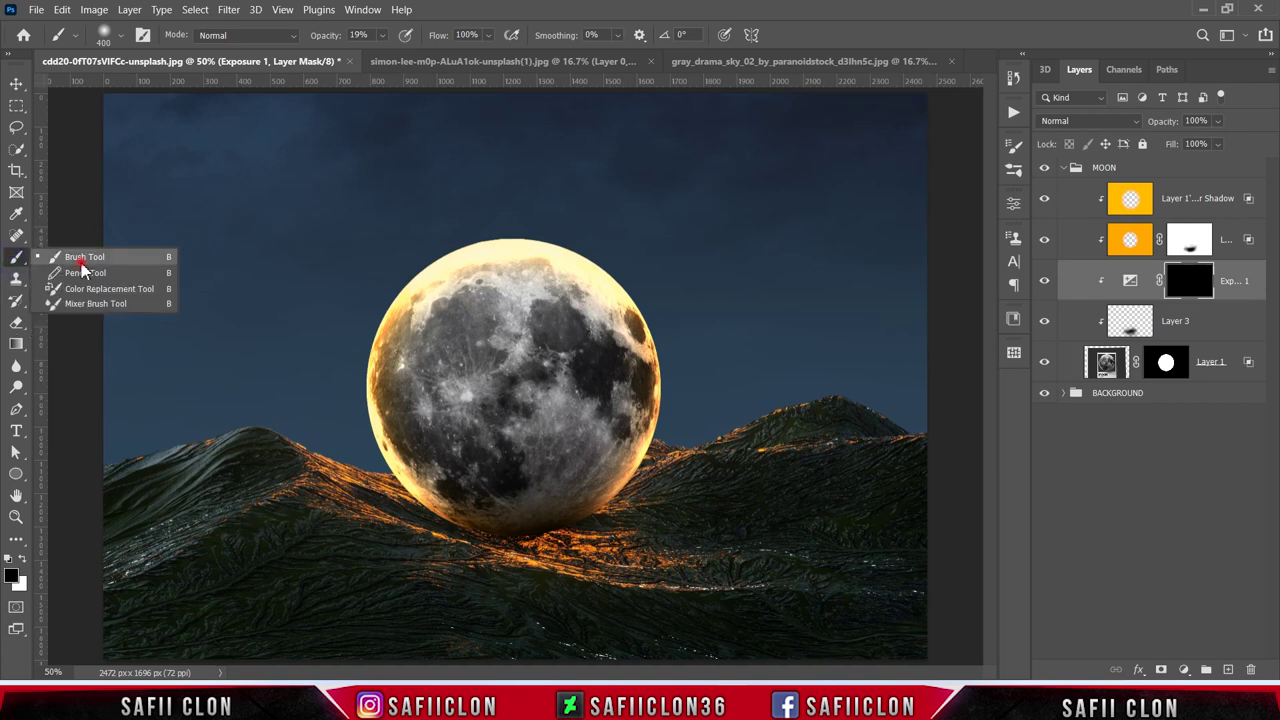
{"action": "left_click", "coordinate": [90, 256]}
{"action": "left_click_drag", "start_coordinate": [382, 35], "coordinate": [385, 57]}
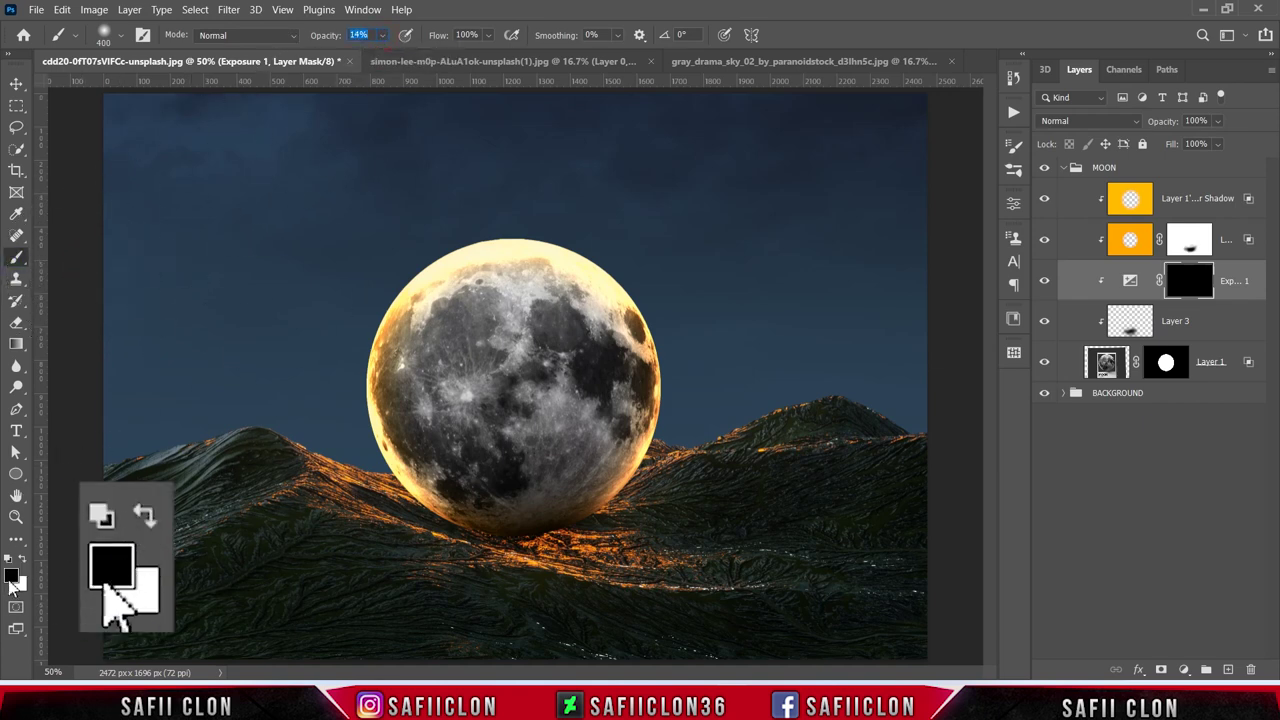
{"action": "left_click", "coordinate": [23, 559]}
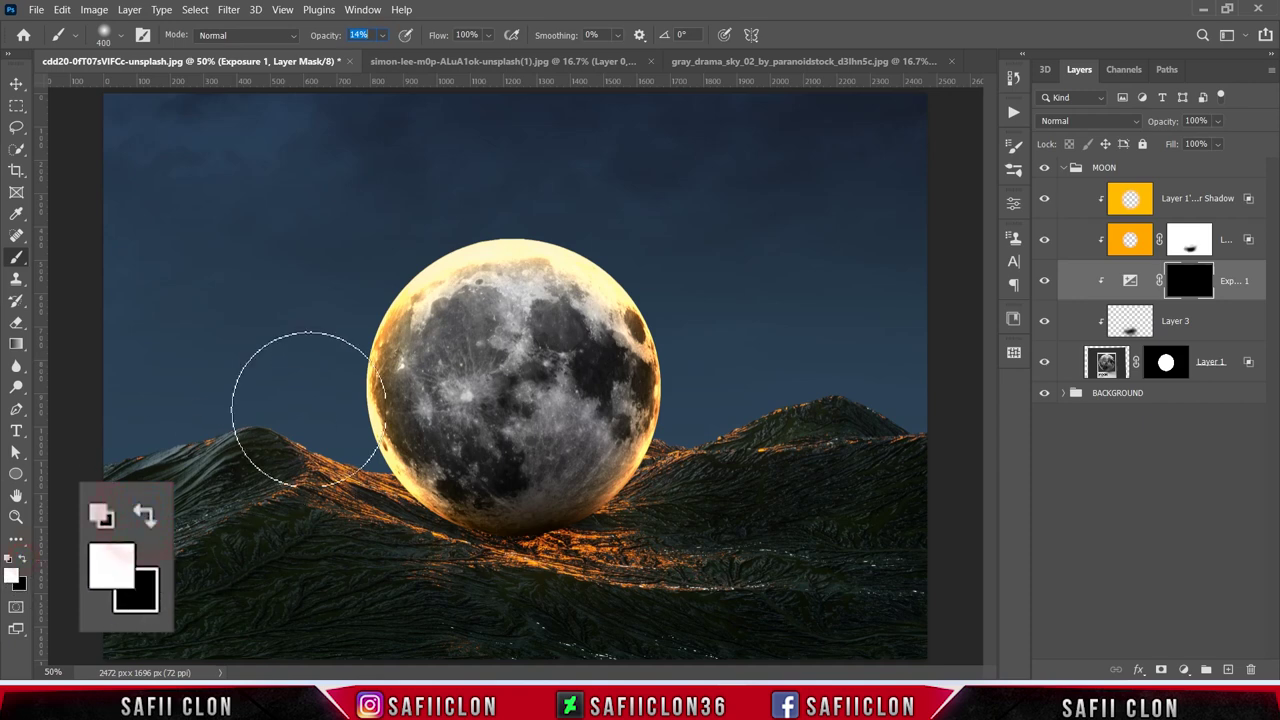
- Paint the Exposure 1 mask along the moon's top rim, shrinking the brush to 200, and compare
{"action": "left_click_drag", "start_coordinate": [505, 210], "coordinate": [514, 232]}
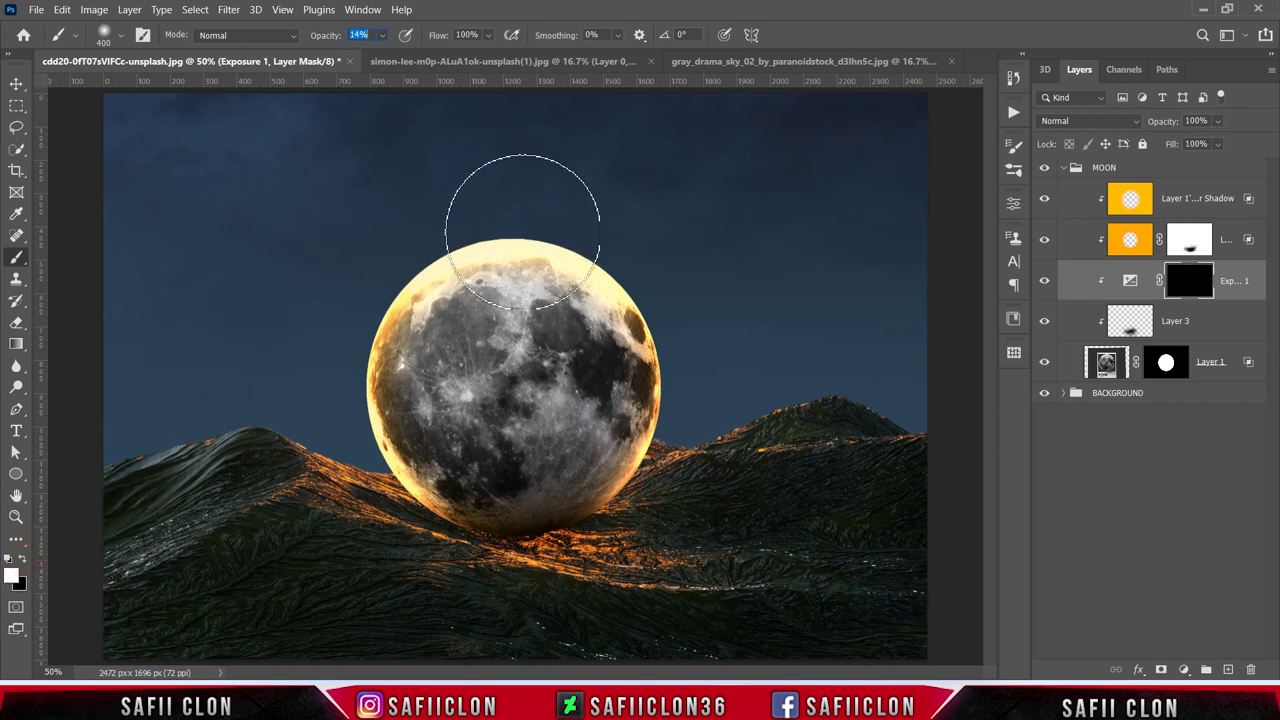
{"action": "key", "text": "bracketleft"}
{"action": "left_click_drag", "start_coordinate": [469, 214], "coordinate": [626, 276]}
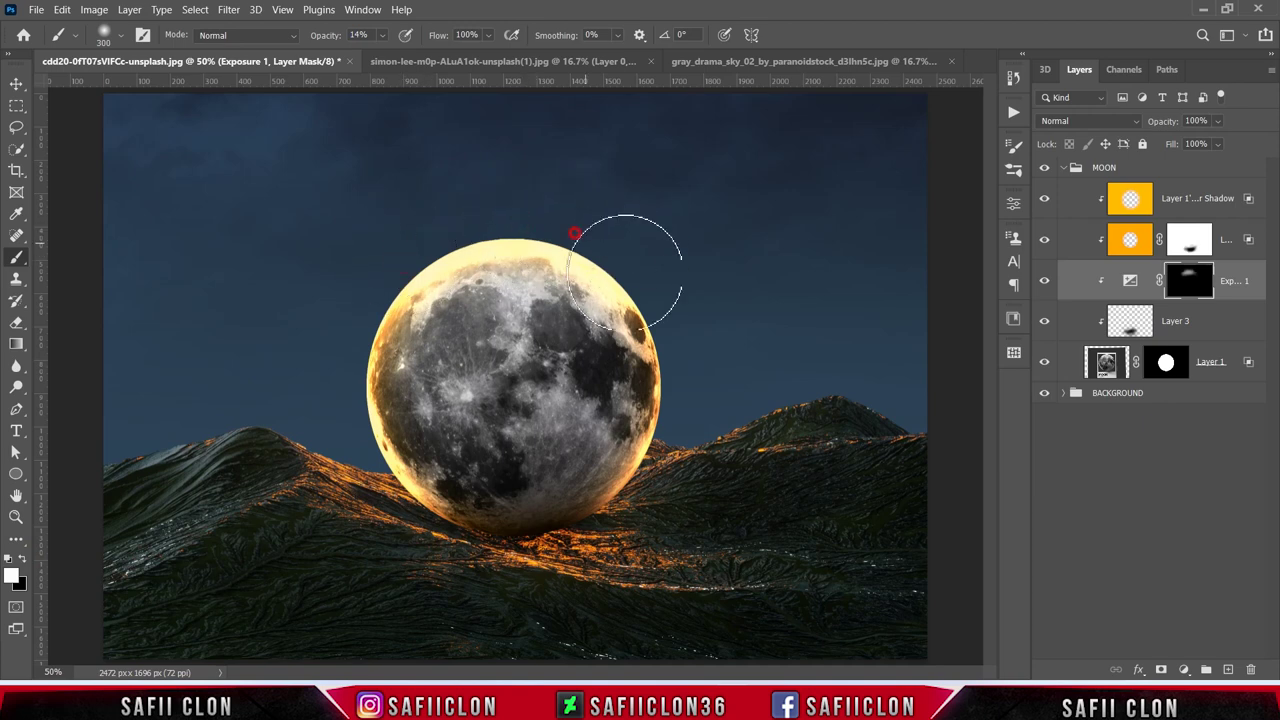
{"action": "key", "text": "bracketleft"}
{"action": "mouse_move", "coordinate": [394, 271]}
{"action": "left_mouse_down"}
{"action": "mouse_move", "coordinate": [428, 228]}
{"action": "mouse_move", "coordinate": [499, 218]}
{"action": "mouse_move", "coordinate": [428, 251]}
{"action": "mouse_move", "coordinate": [651, 286]}
{"action": "mouse_move", "coordinate": [466, 220]}
{"action": "mouse_move", "coordinate": [518, 263]}
{"action": "left_mouse_up"}
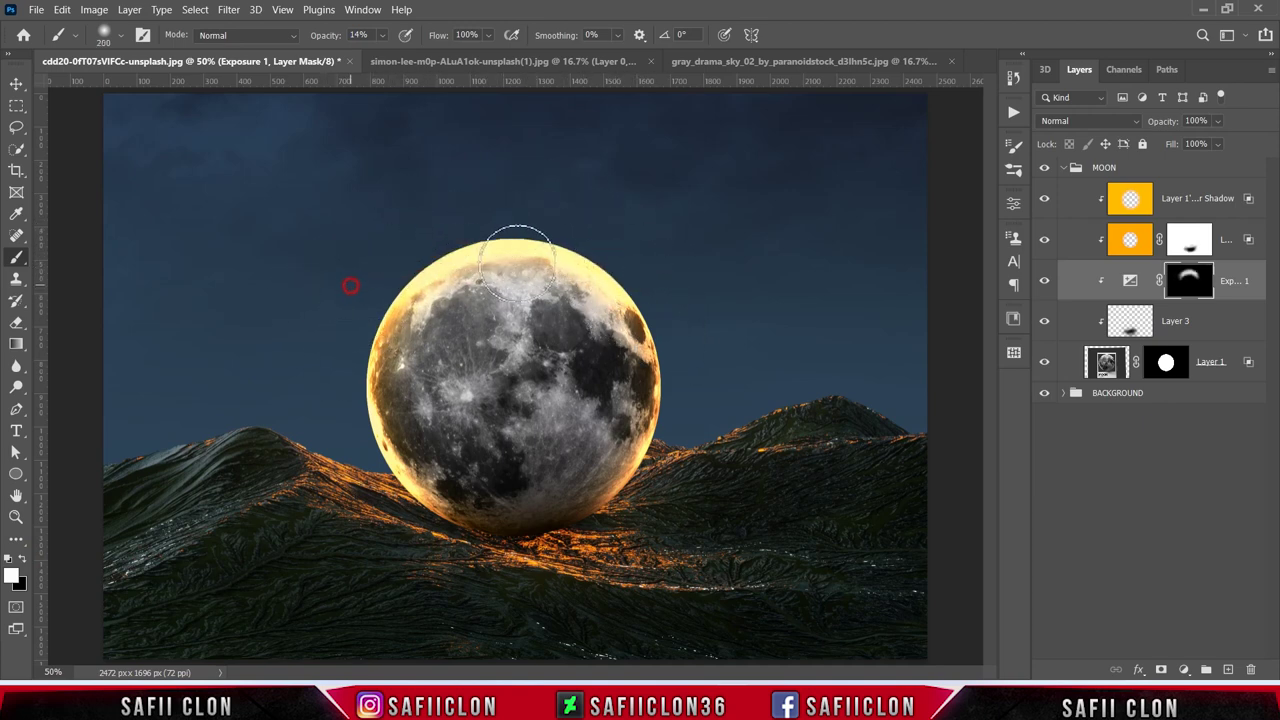
{"action": "left_click", "coordinate": [1044, 281]}
{"action": "left_click", "coordinate": [1044, 282]}
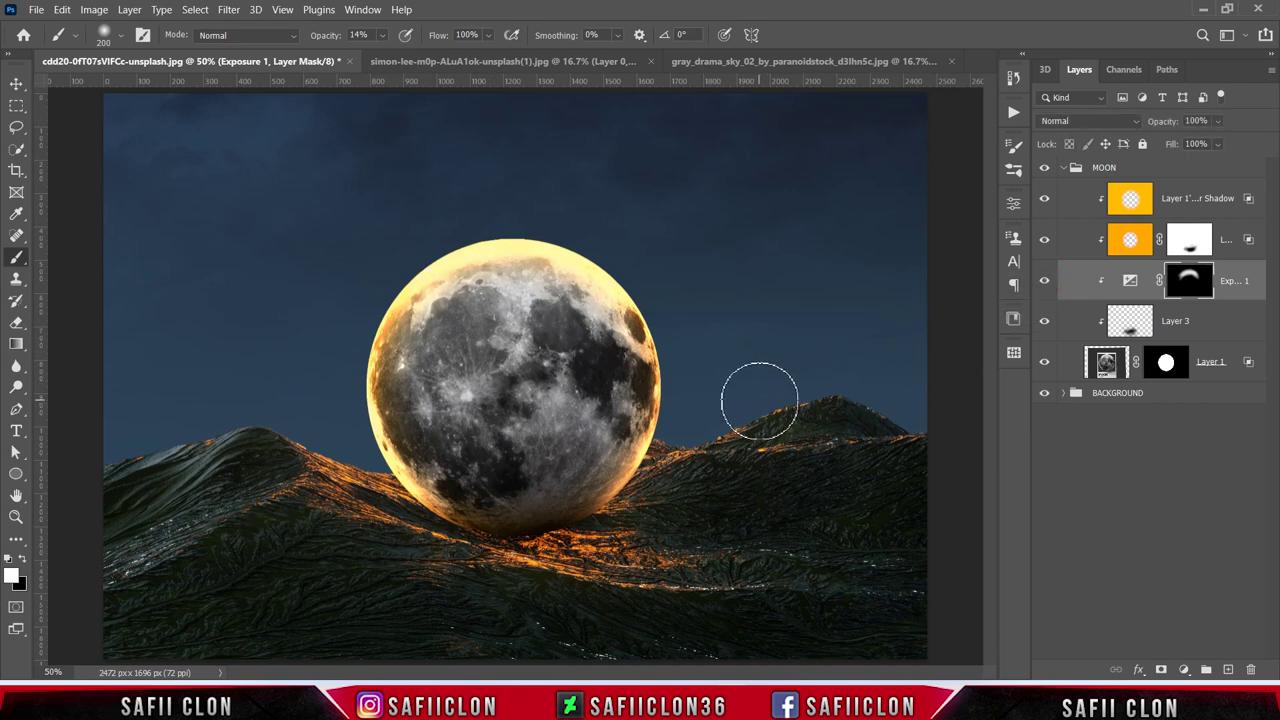
- Add a Hue/Saturation layer colorizing the moon golden with hue 37 and saturation 55
{"action": "left_click", "coordinate": [1184, 669]}
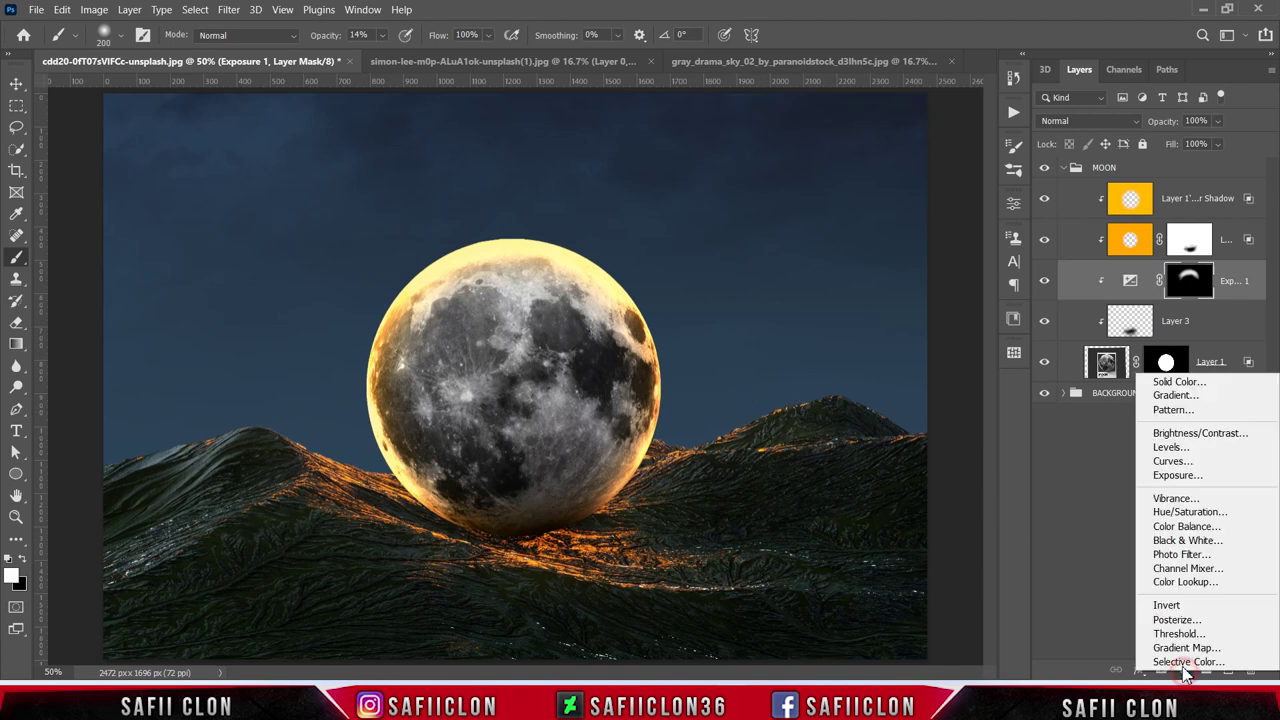
{"action": "left_click", "coordinate": [1185, 512]}
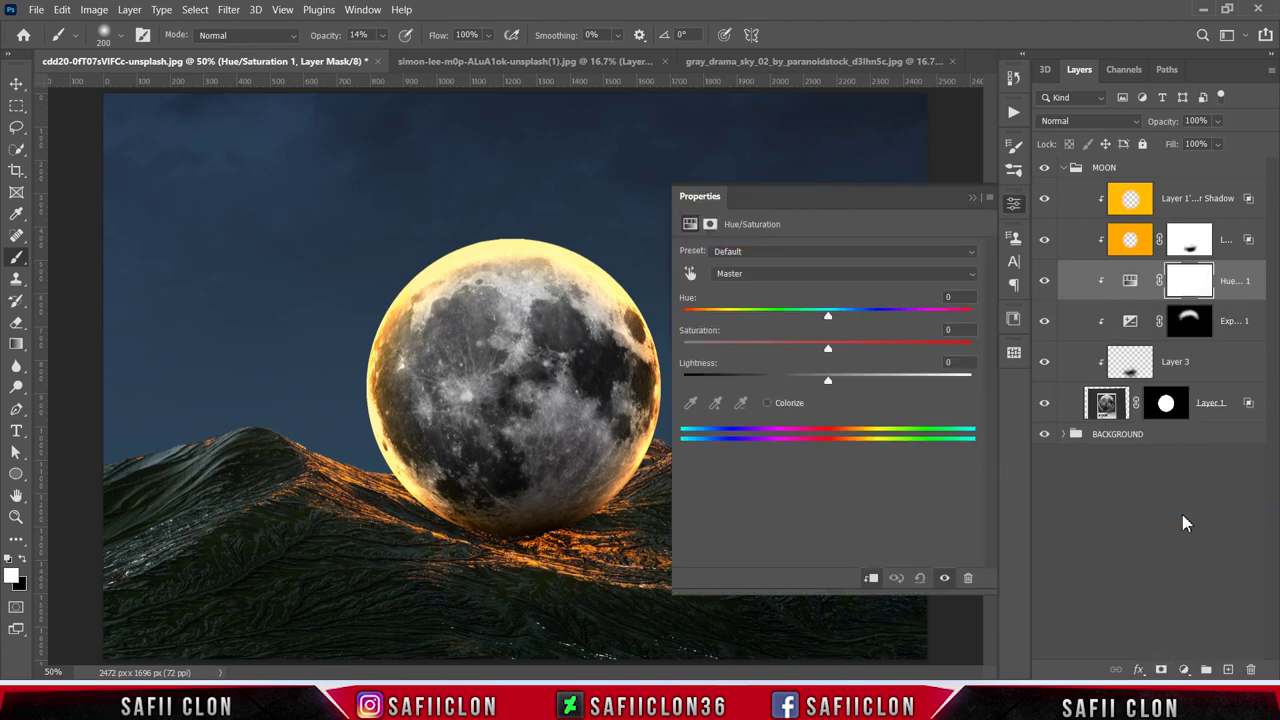
{"action": "left_click", "coordinate": [767, 403]}
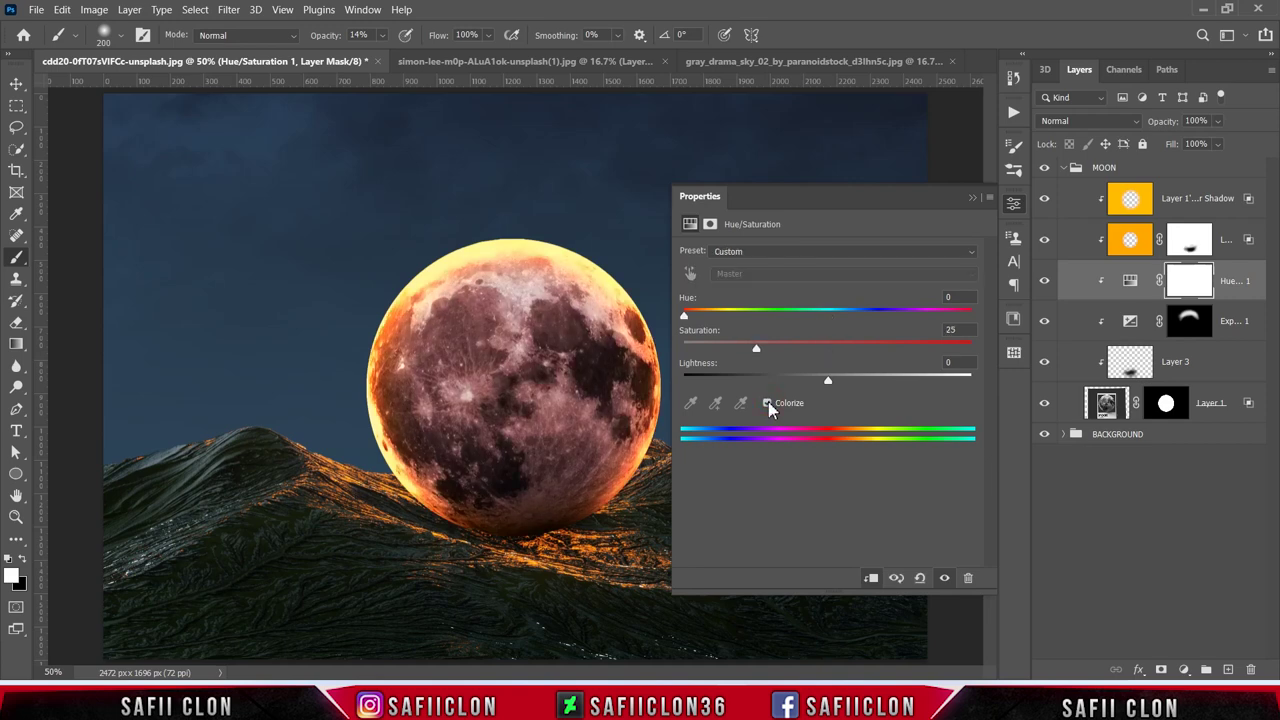
{"action": "left_click_drag", "start_coordinate": [684, 316], "coordinate": [720, 320]}
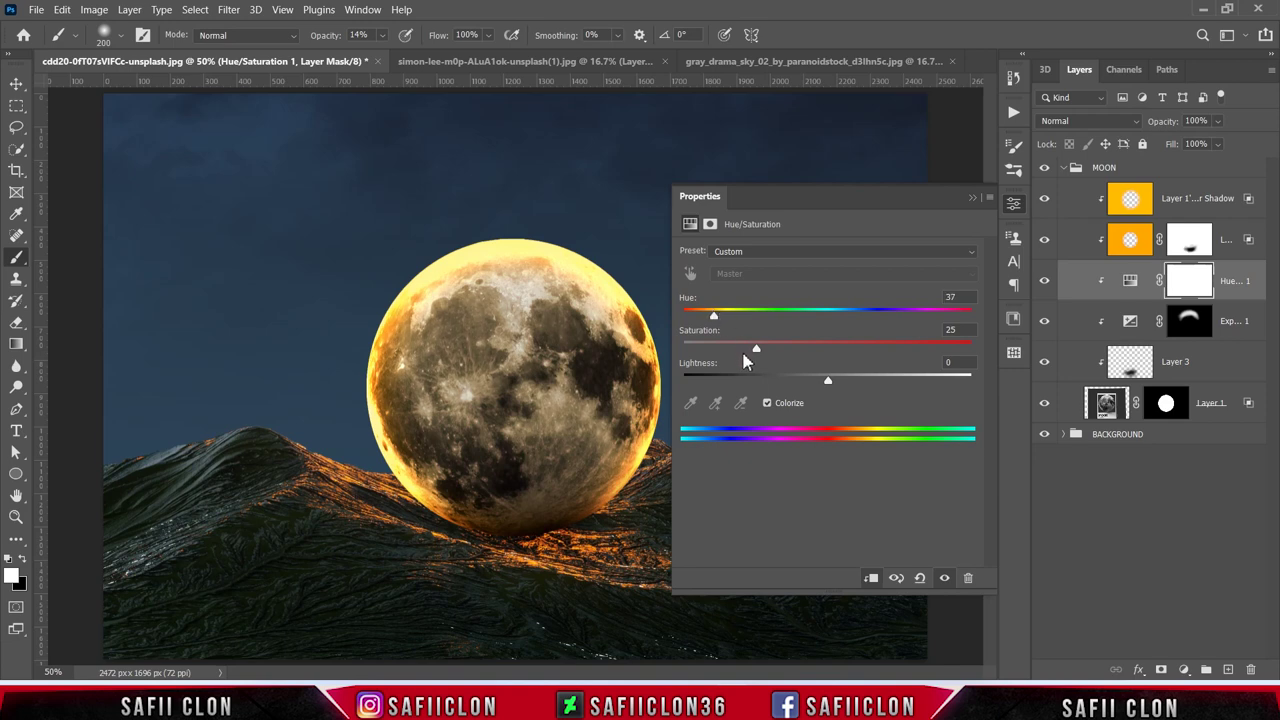
{"action": "left_click_drag", "start_coordinate": [756, 349], "coordinate": [818, 350]}
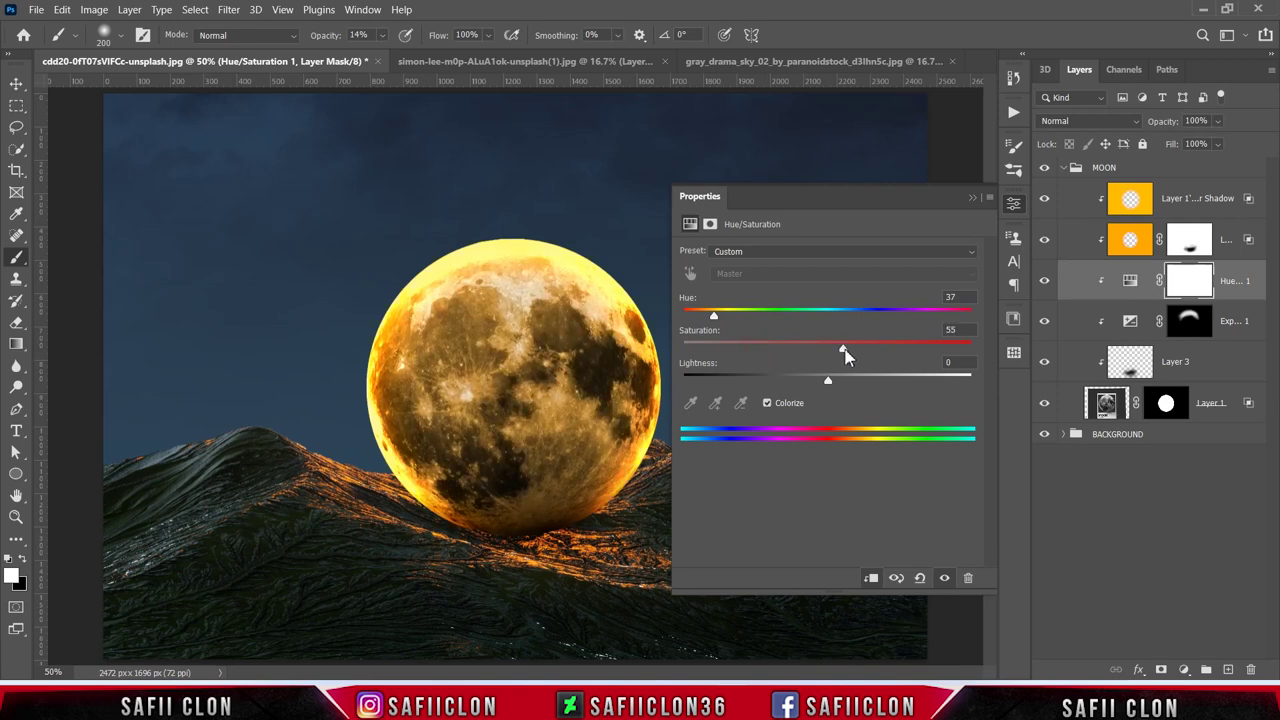
{"action": "left_click", "coordinate": [971, 198]}
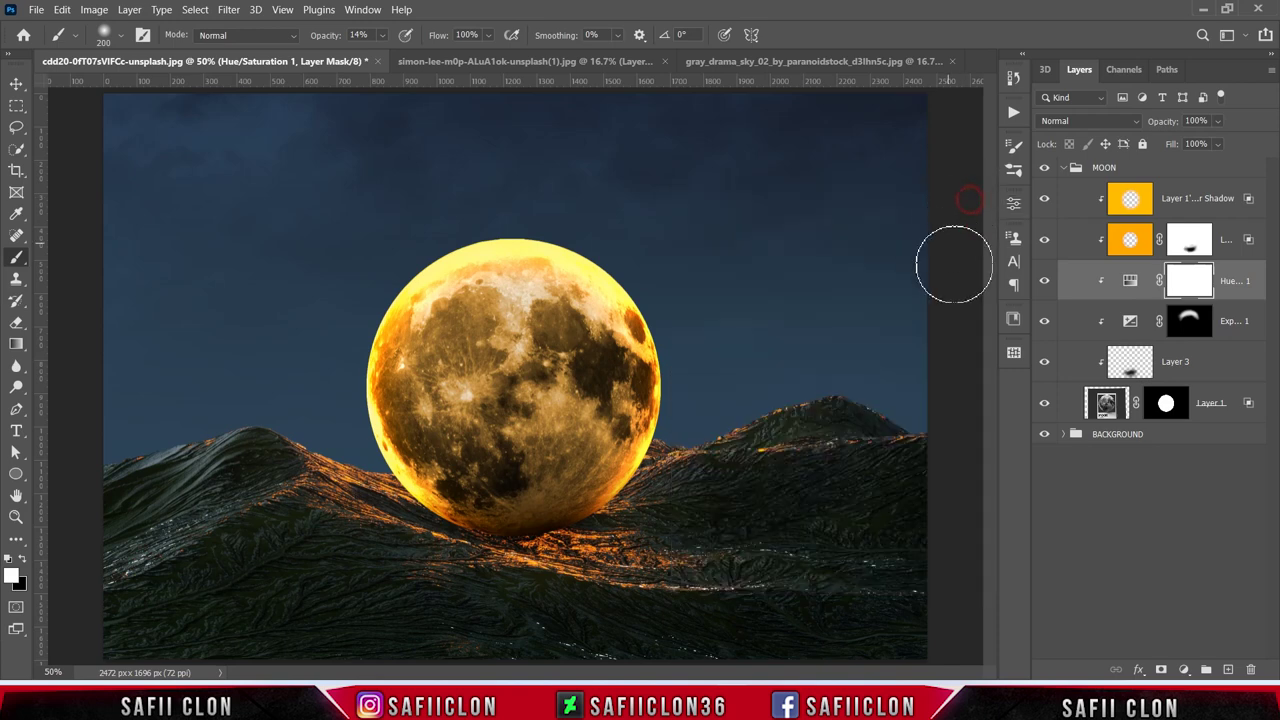
{"action": "left_click", "coordinate": [1044, 282]}
{"action": "left_click", "coordinate": [1044, 282]}
- Add a Brightness/Contrast layer at brightness -134, contrast 100, with its mask inverted to black
{"action": "left_click", "coordinate": [1185, 670]}
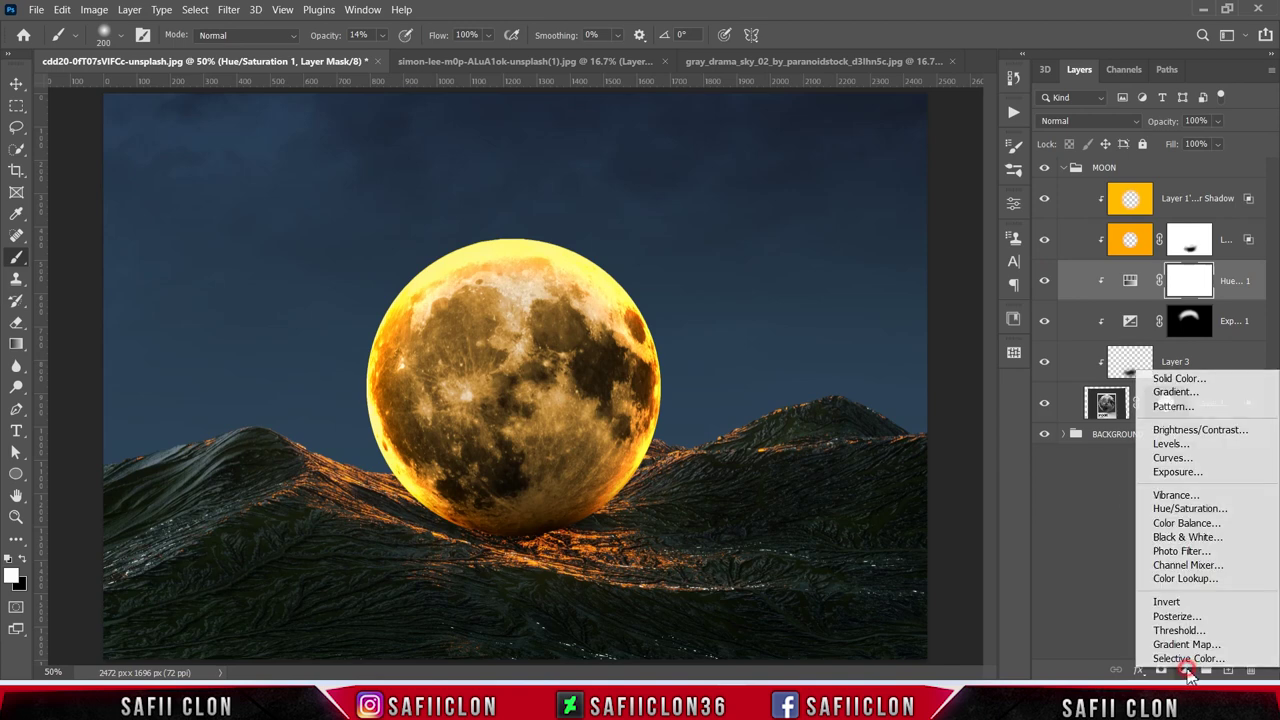
{"action": "left_click", "coordinate": [1212, 438]}
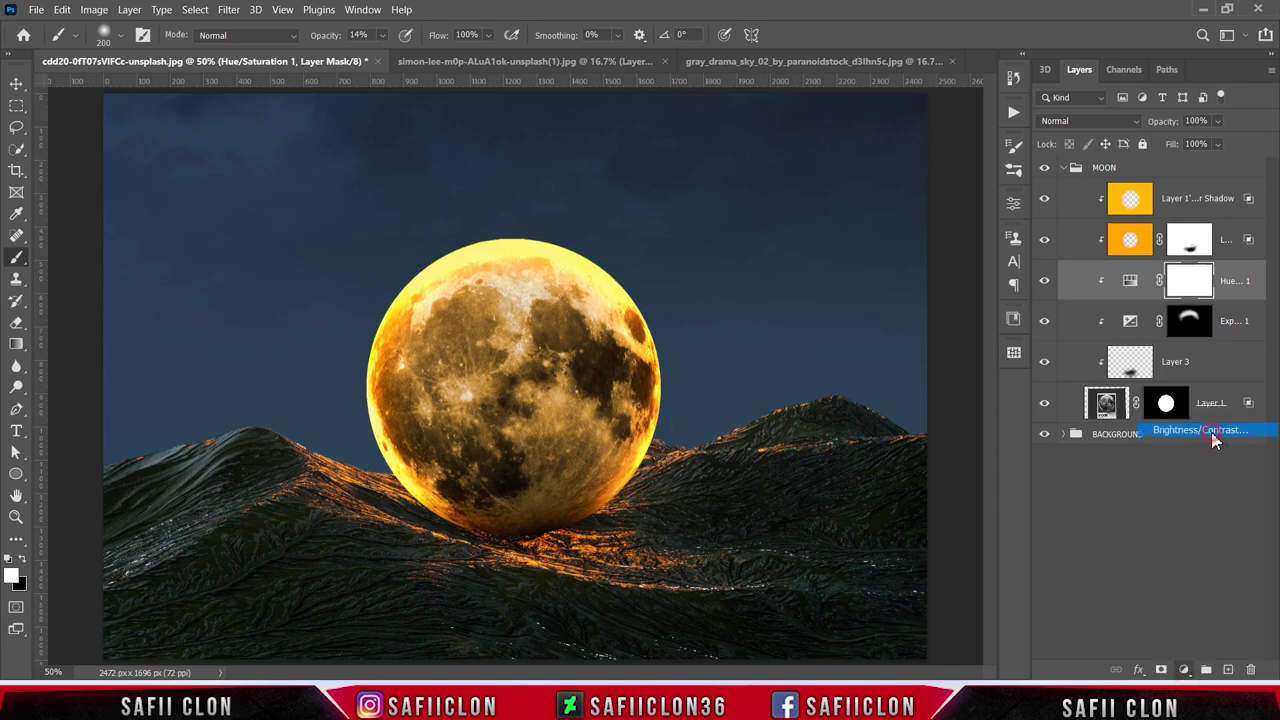
{"action": "left_click_drag", "start_coordinate": [829, 301], "coordinate": [710, 306]}
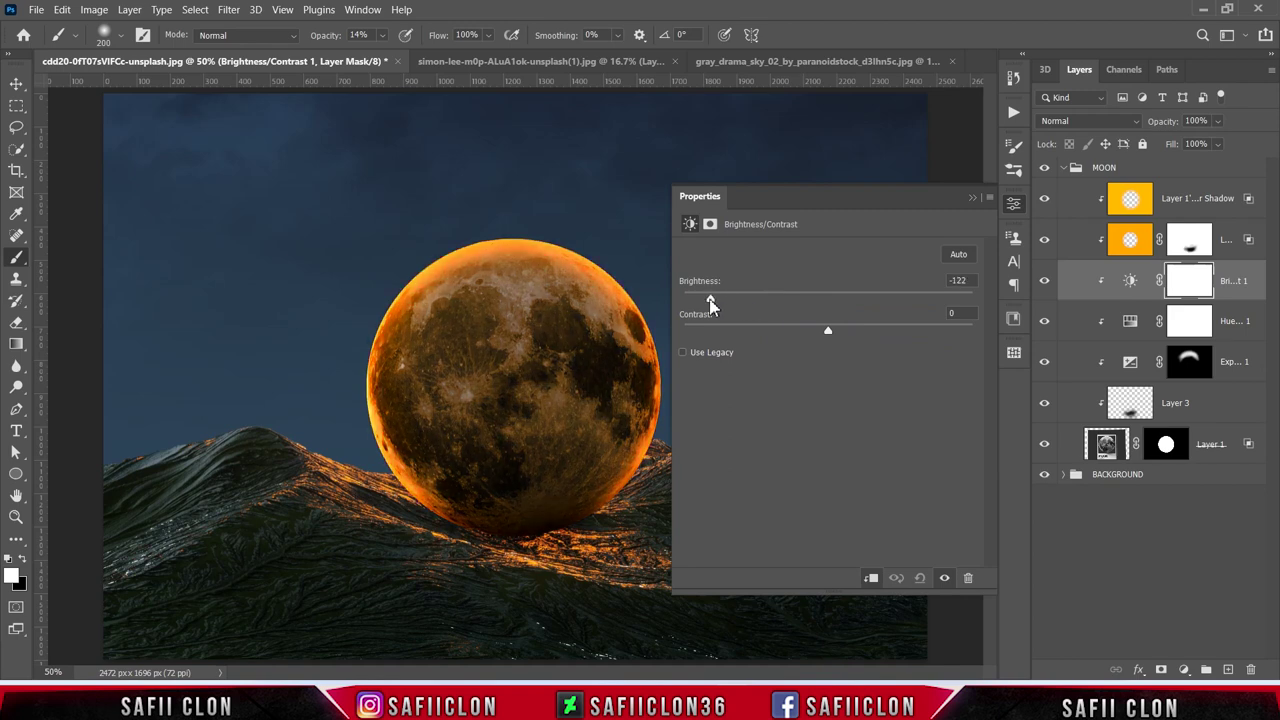
{"action": "left_click_drag", "start_coordinate": [700, 296], "coordinate": [700, 296]}
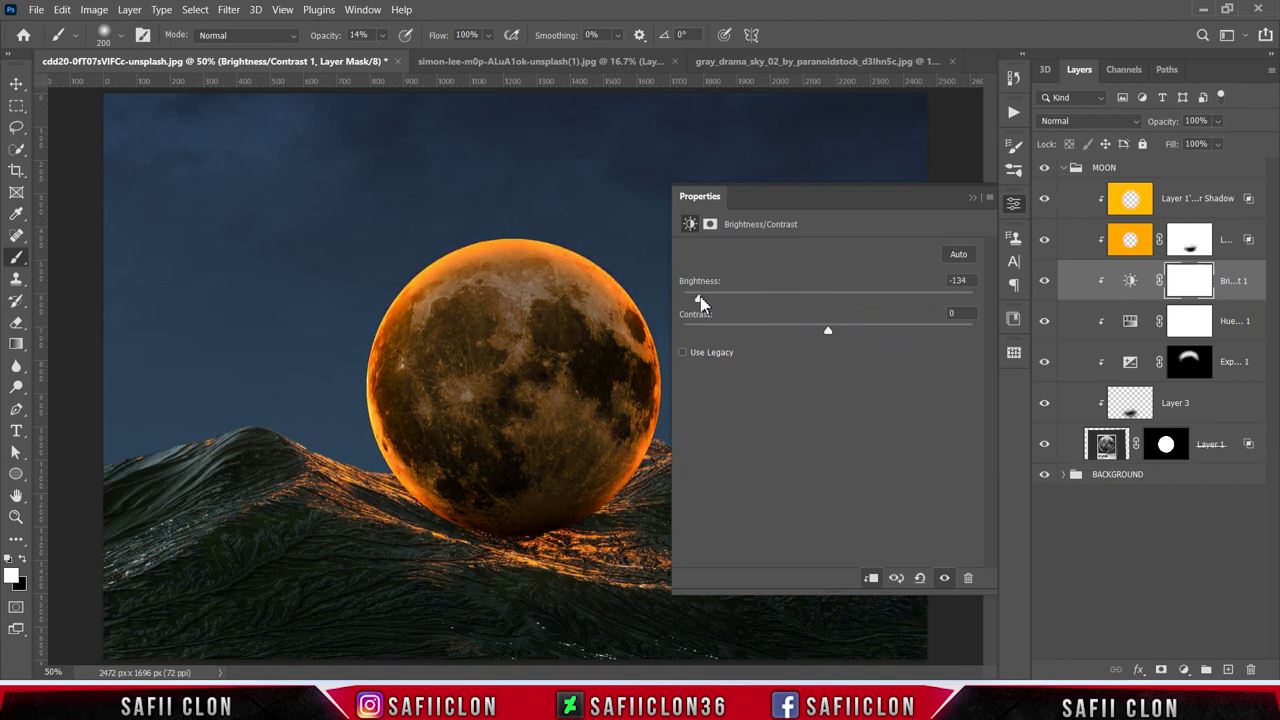
{"action": "left_click_drag", "start_coordinate": [828, 331], "coordinate": [972, 331]}
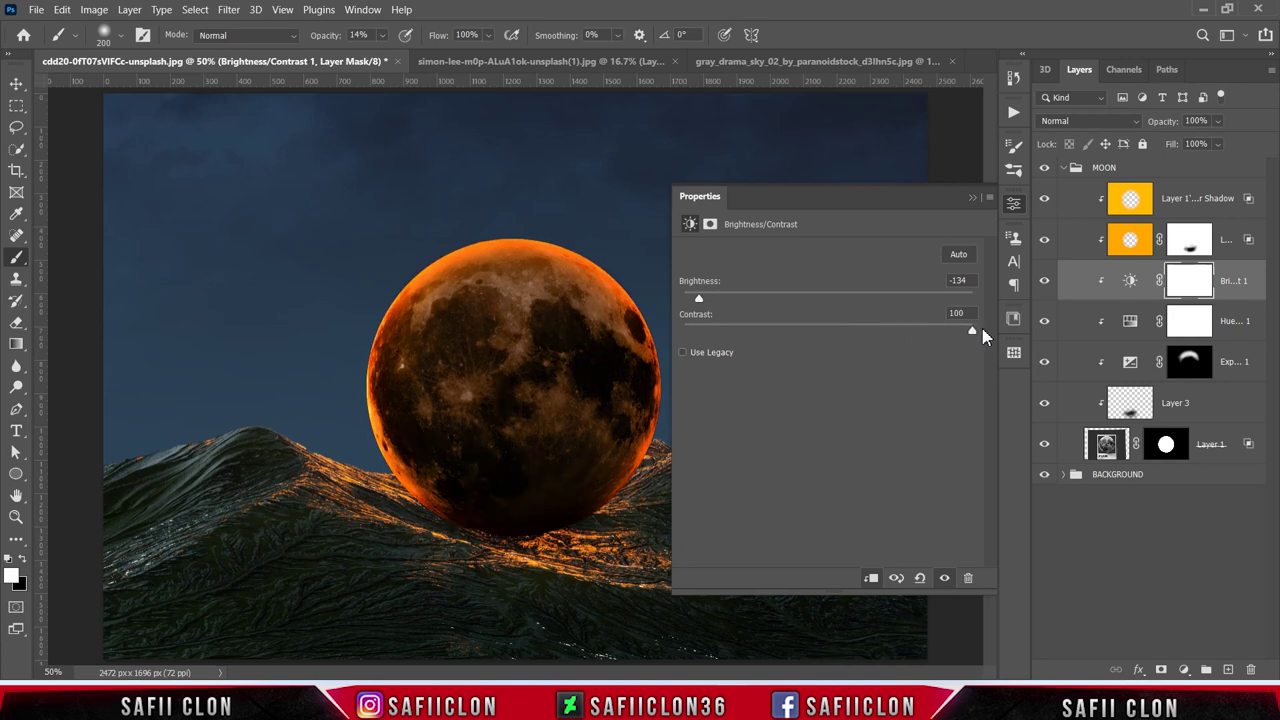
{"action": "left_click", "coordinate": [970, 196]}
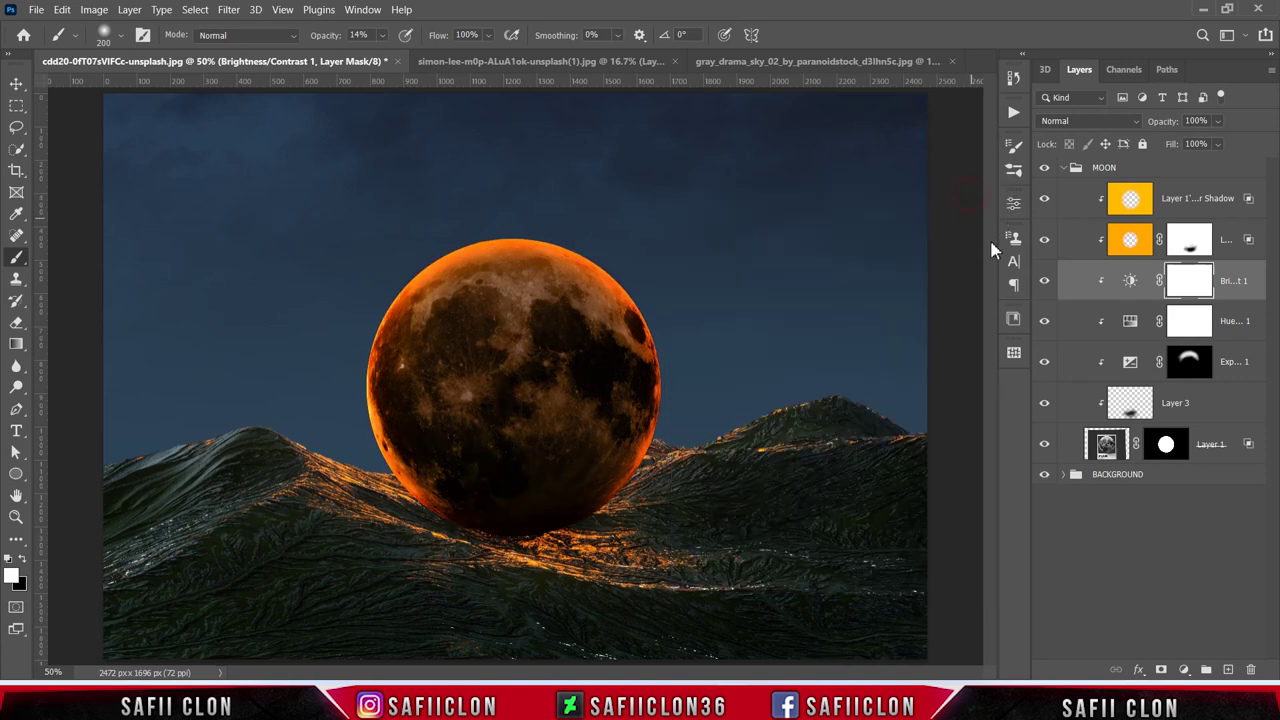
{"action": "key", "text": "ctrl+i"}
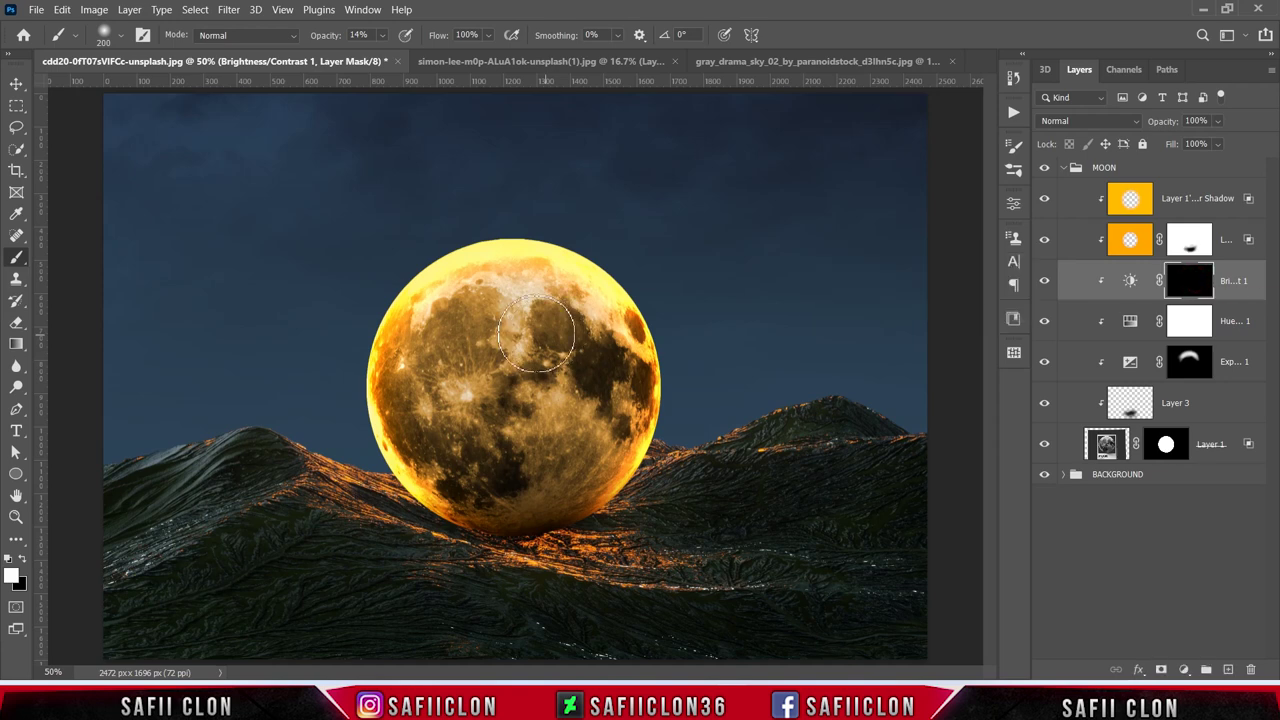
- Set up a soft round brush at 187 px and 10% opacity
{"action": "right_click", "coordinate": [20, 257]}
{"action": "left_click", "coordinate": [120, 36]}
{"action": "left_click", "coordinate": [134, 248]}
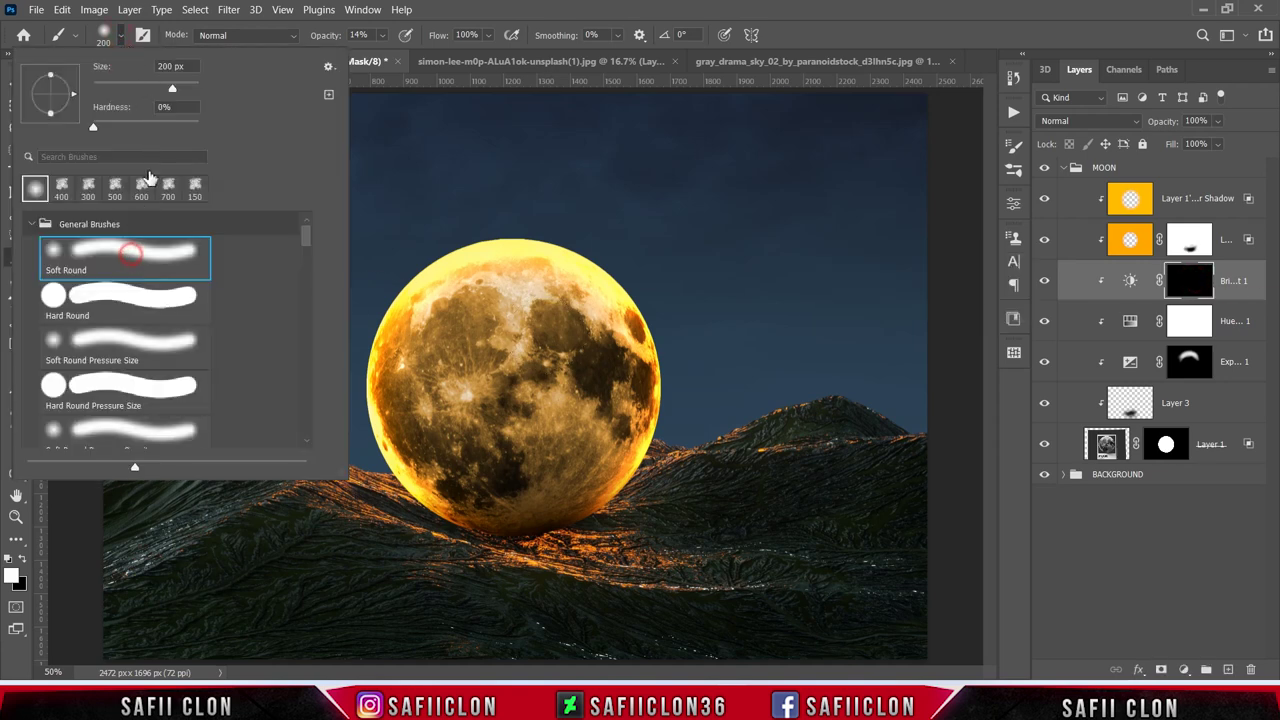
{"action": "left_click", "coordinate": [170, 91]}
{"action": "left_click", "coordinate": [124, 39]}
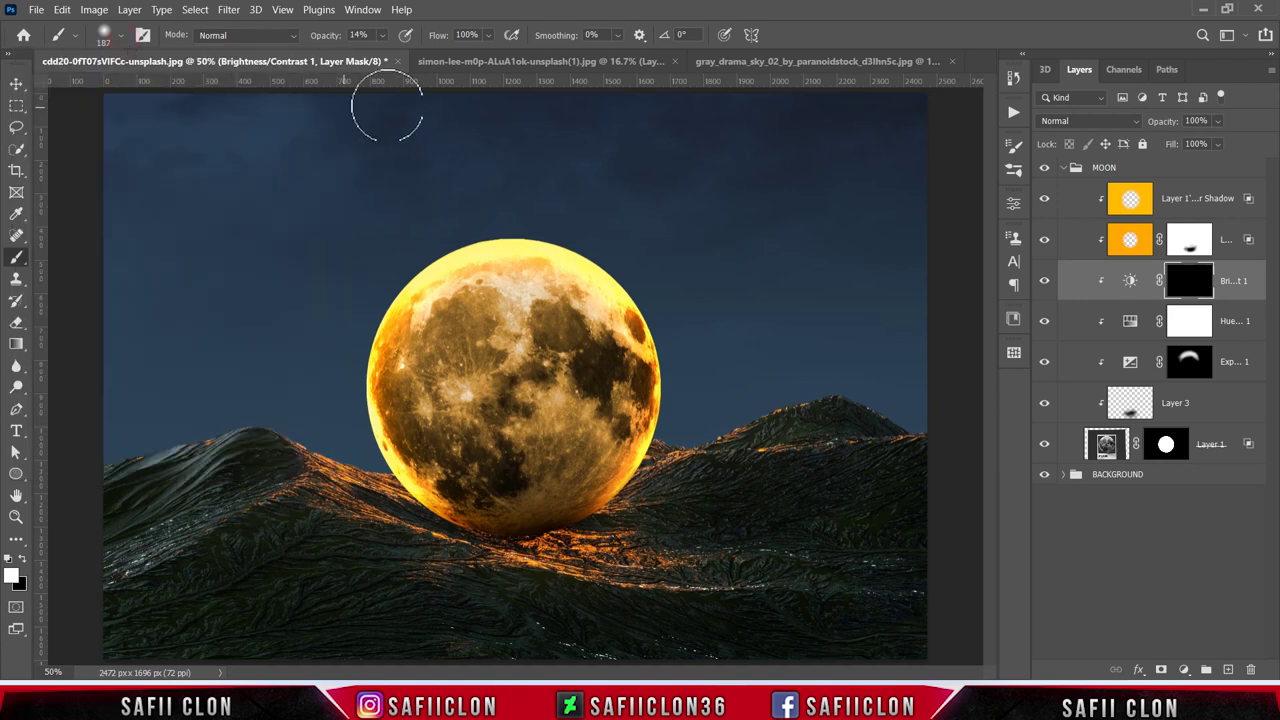
{"action": "left_click", "coordinate": [381, 36]}
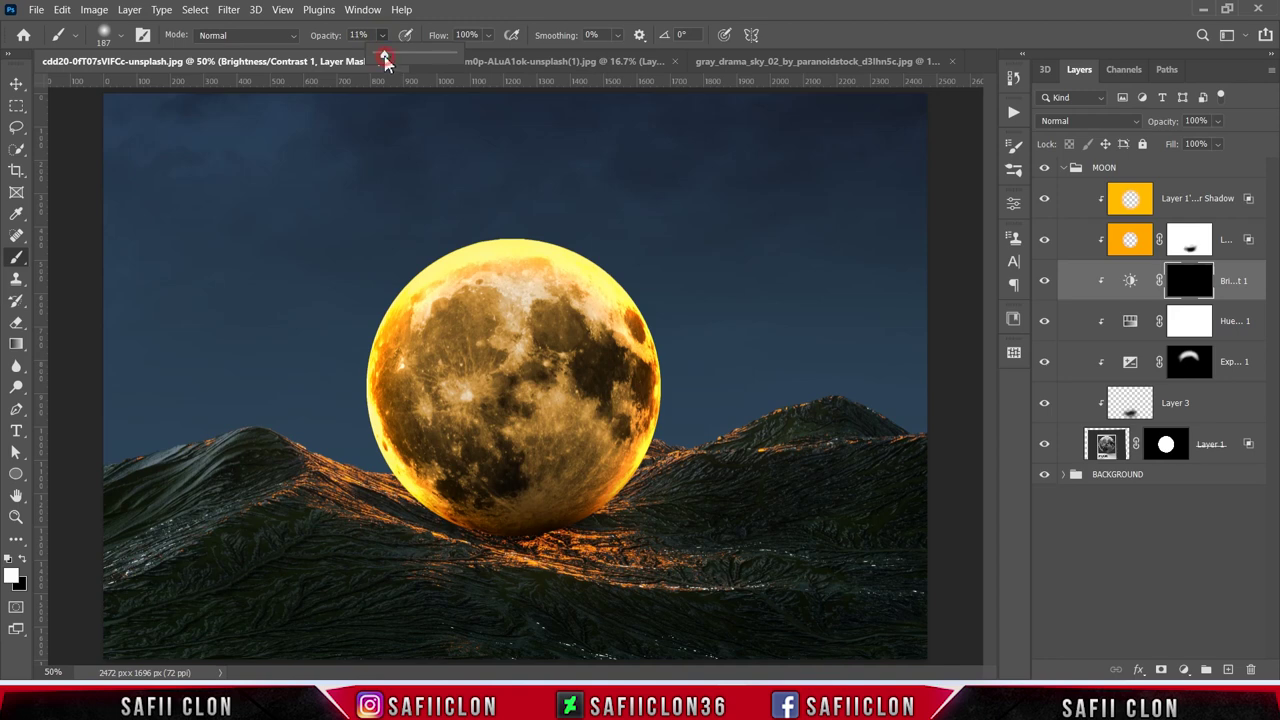
{"action": "left_click", "coordinate": [385, 57]}
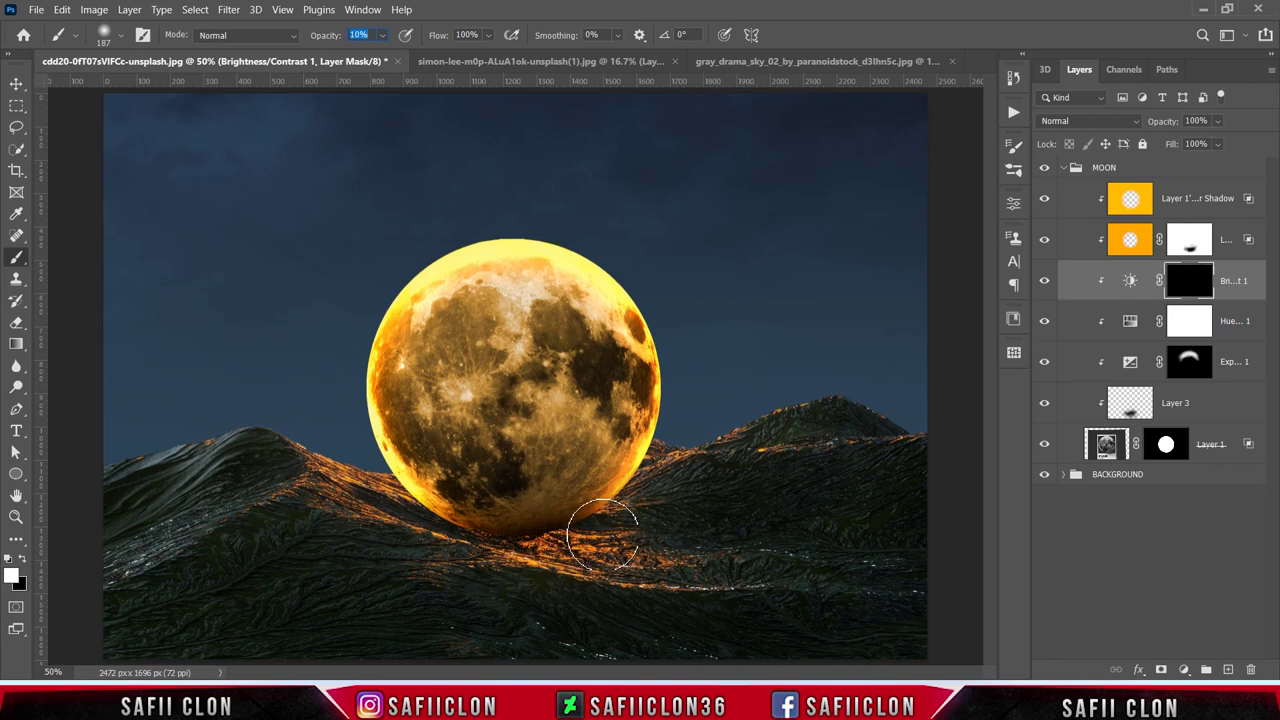
- Paint the darkening onto the moon's lower half with a 300 px brush, then compare
{"action": "key", "text": "bracketright"}
{"action": "key", "text": "bracketright"}
{"action": "key", "text": "bracketright"}
{"action": "mouse_move", "coordinate": [532, 540]}
{"action": "left_mouse_down"}
{"action": "mouse_move", "coordinate": [434, 514]}
{"action": "mouse_move", "coordinate": [623, 457]}
{"action": "mouse_move", "coordinate": [466, 488]}
{"action": "mouse_move", "coordinate": [520, 563]}
{"action": "mouse_move", "coordinate": [423, 543]}
{"action": "mouse_move", "coordinate": [517, 557]}
{"action": "mouse_move", "coordinate": [403, 509]}
{"action": "mouse_move", "coordinate": [423, 554]}
{"action": "mouse_move", "coordinate": [663, 580]}
{"action": "left_mouse_up"}
{"action": "left_click", "coordinate": [1047, 282]}
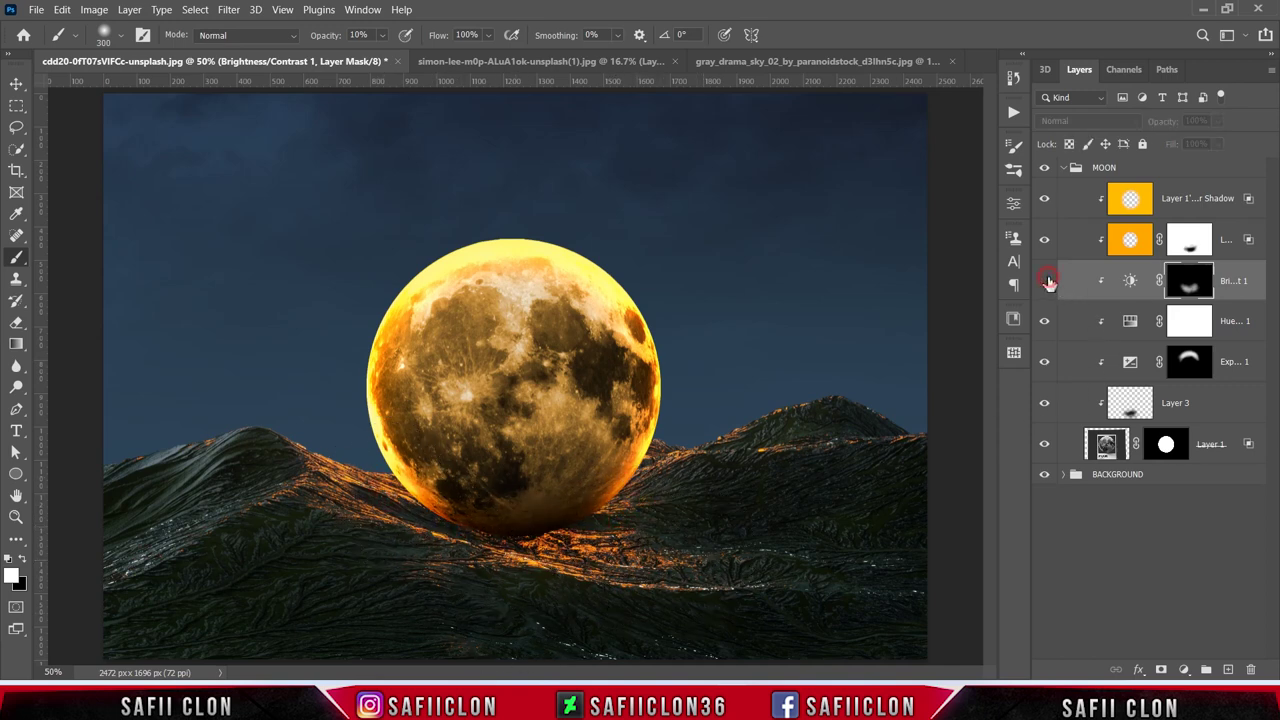
{"action": "left_click", "coordinate": [1047, 282]}
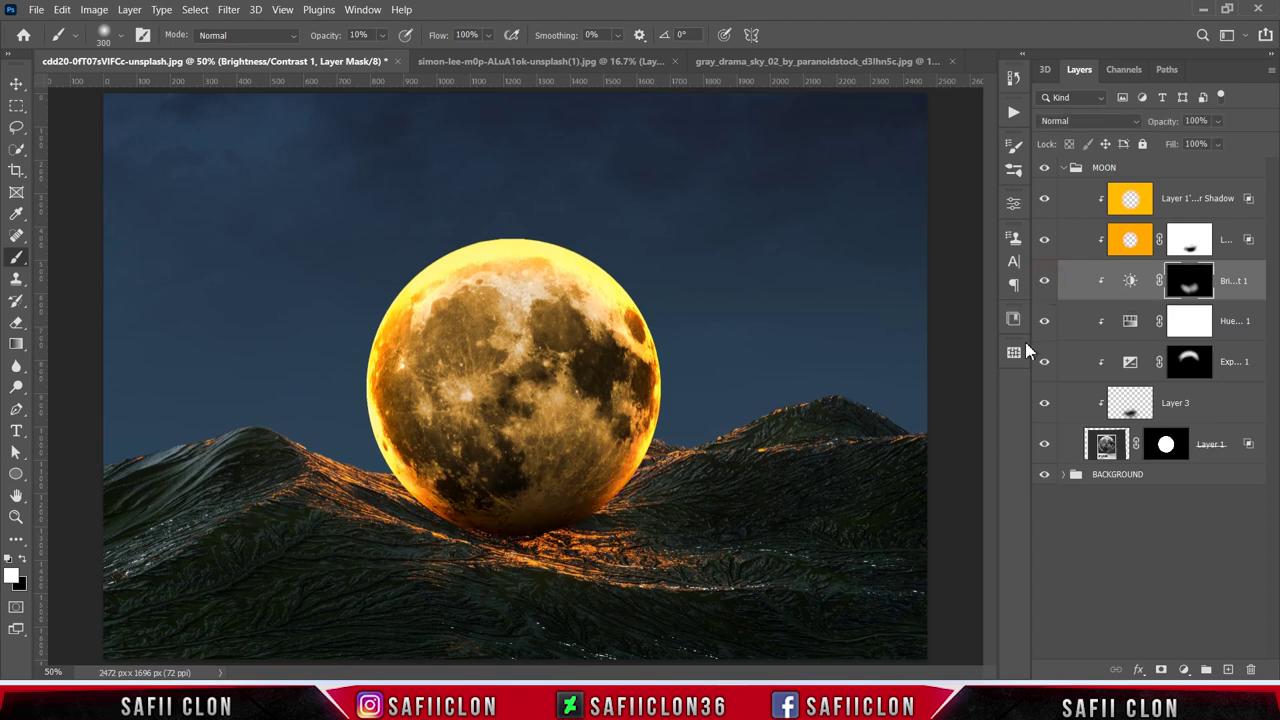
- Create a new Layer 4 and move it beneath the moon layer in the MOON group
{"action": "left_click", "coordinate": [1207, 200]}
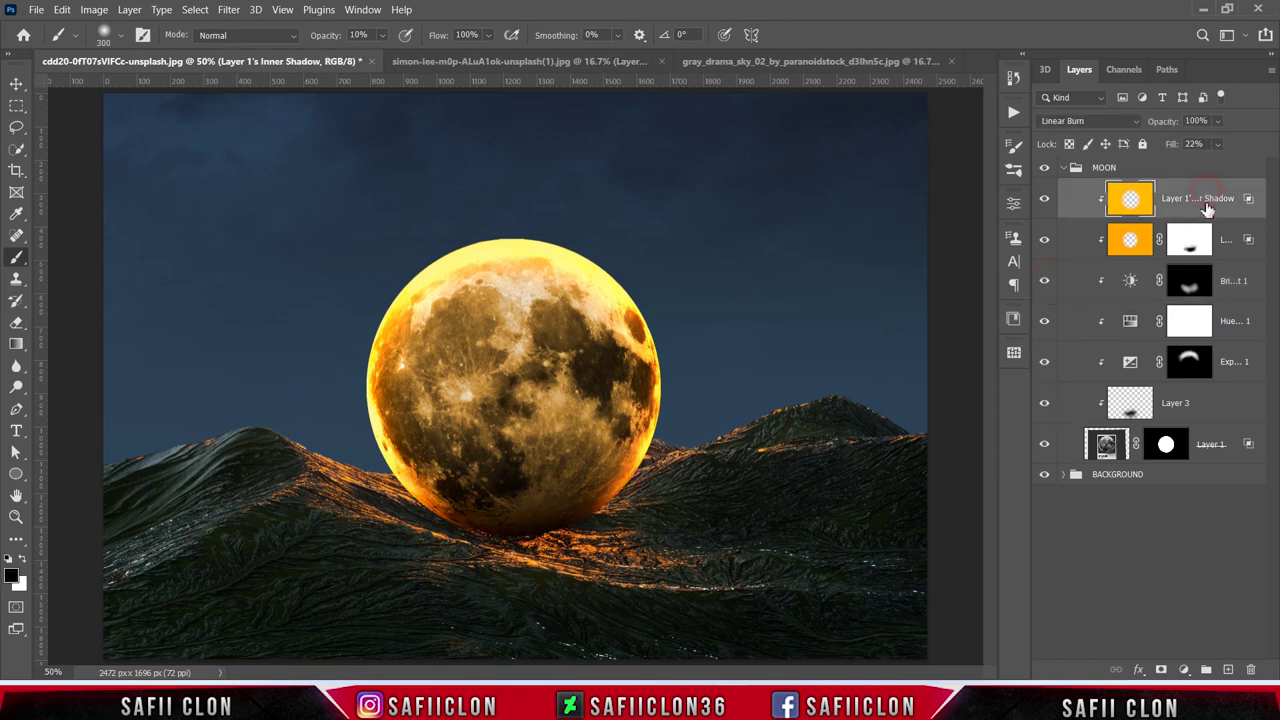
{"action": "left_click", "coordinate": [1231, 669]}
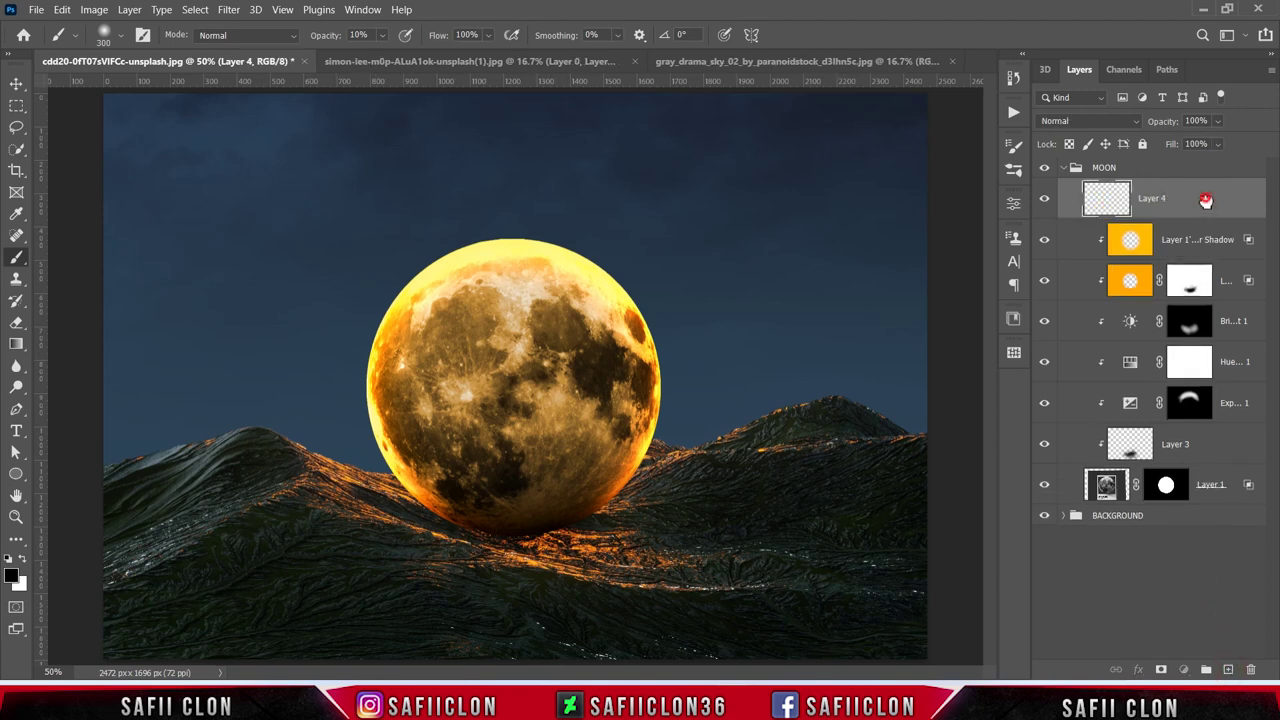
{"action": "left_click_drag", "start_coordinate": [1206, 200], "coordinate": [1212, 500]}
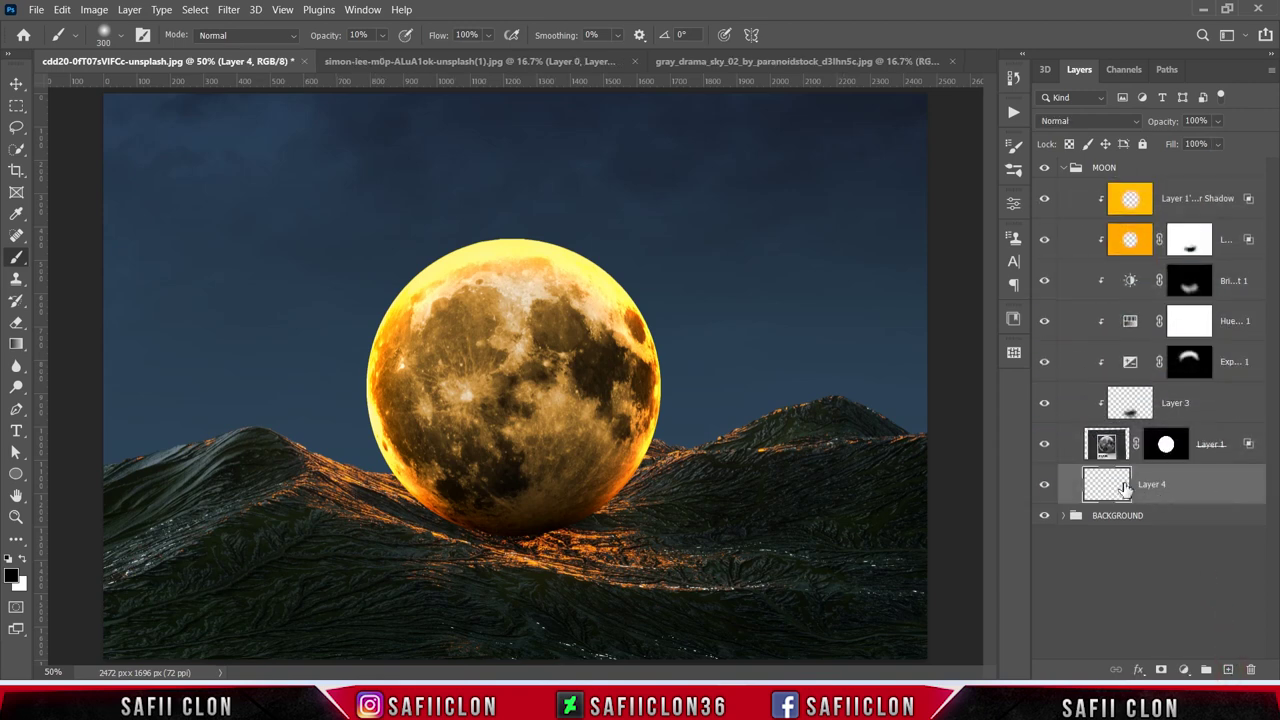
- Set the brush to black at 9% opacity
{"action": "right_click", "coordinate": [22, 260]}
{"action": "left_click", "coordinate": [84, 257]}
{"action": "left_click", "coordinate": [383, 36]}
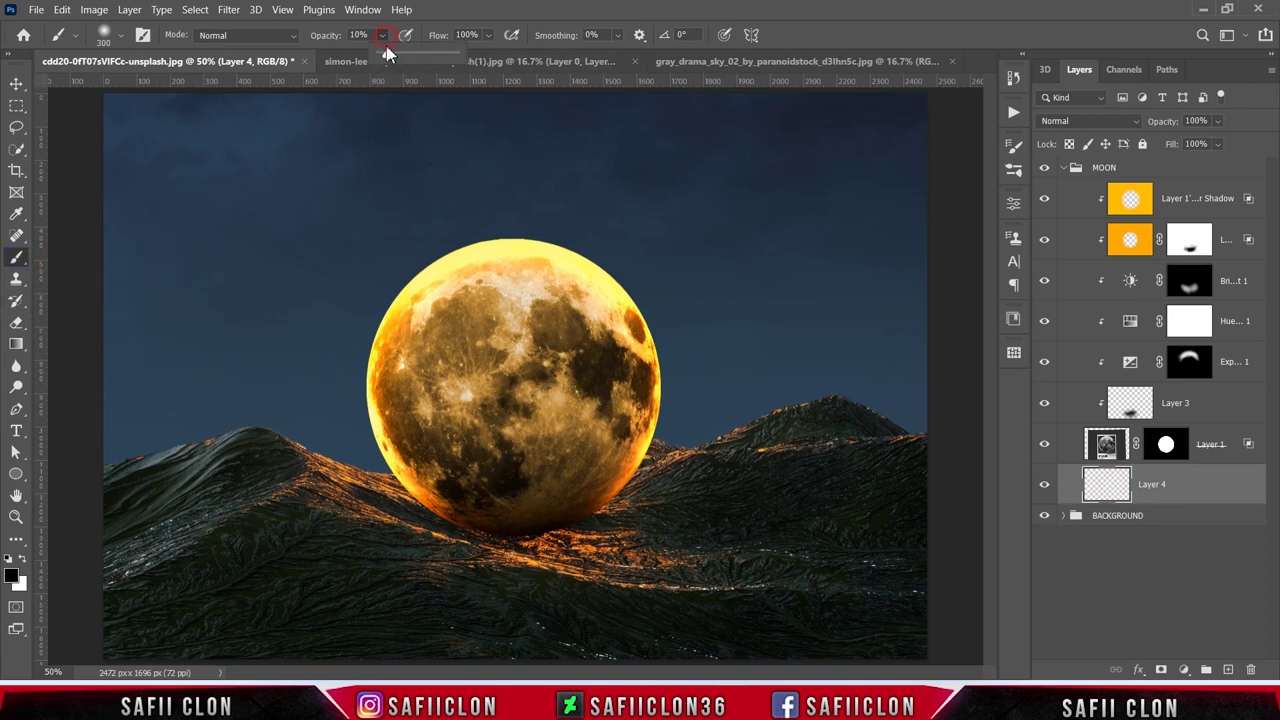
{"action": "left_click", "coordinate": [214, 357]}
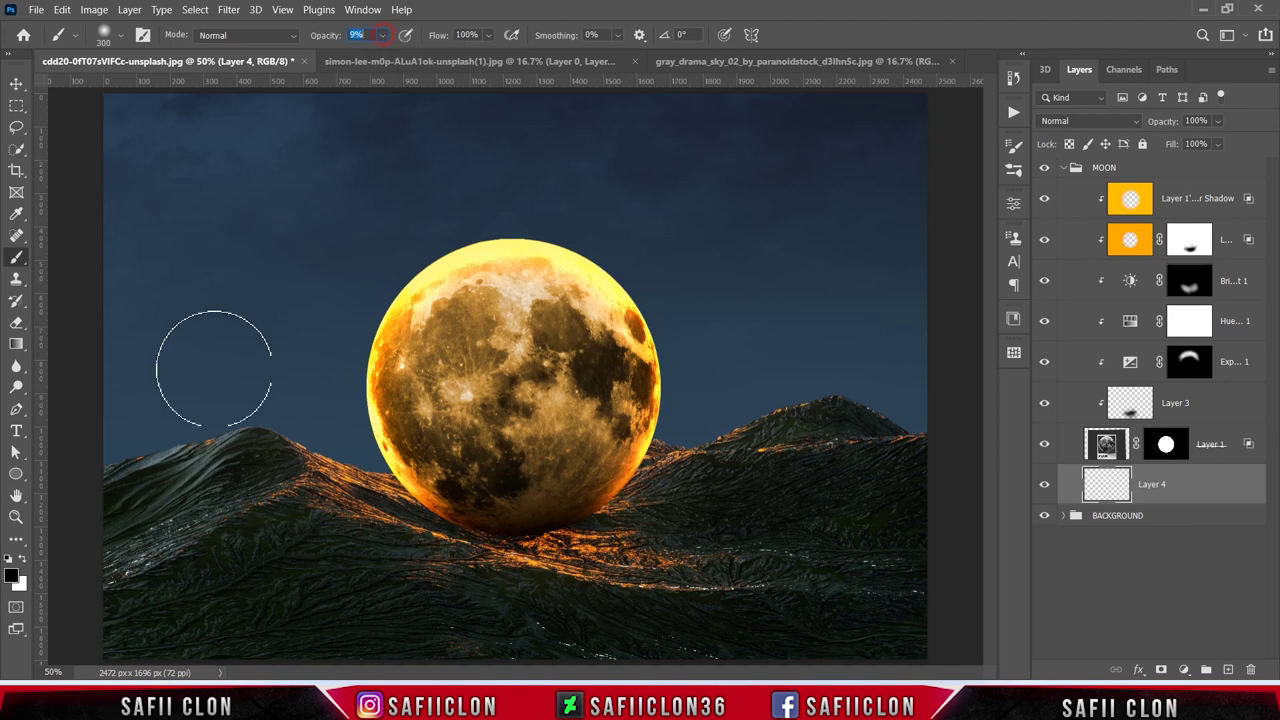
{"action": "left_click", "coordinate": [14, 577]}
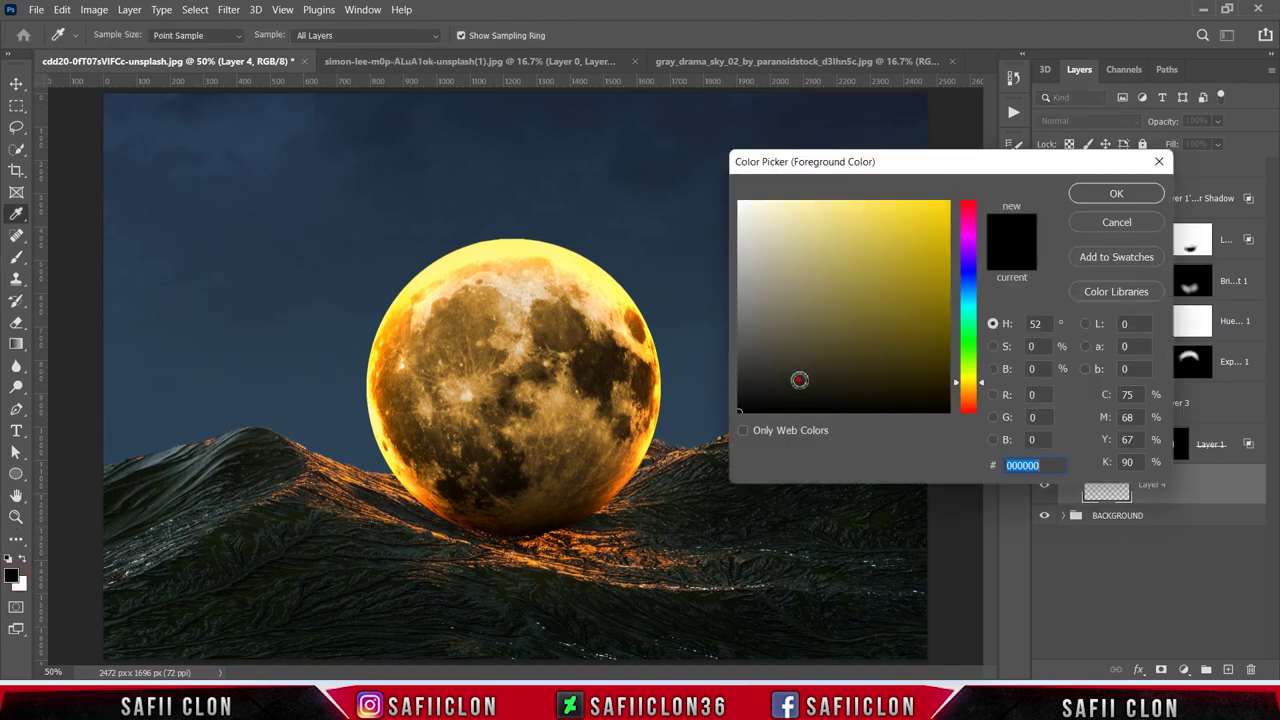
{"action": "left_click", "coordinate": [1116, 195]}
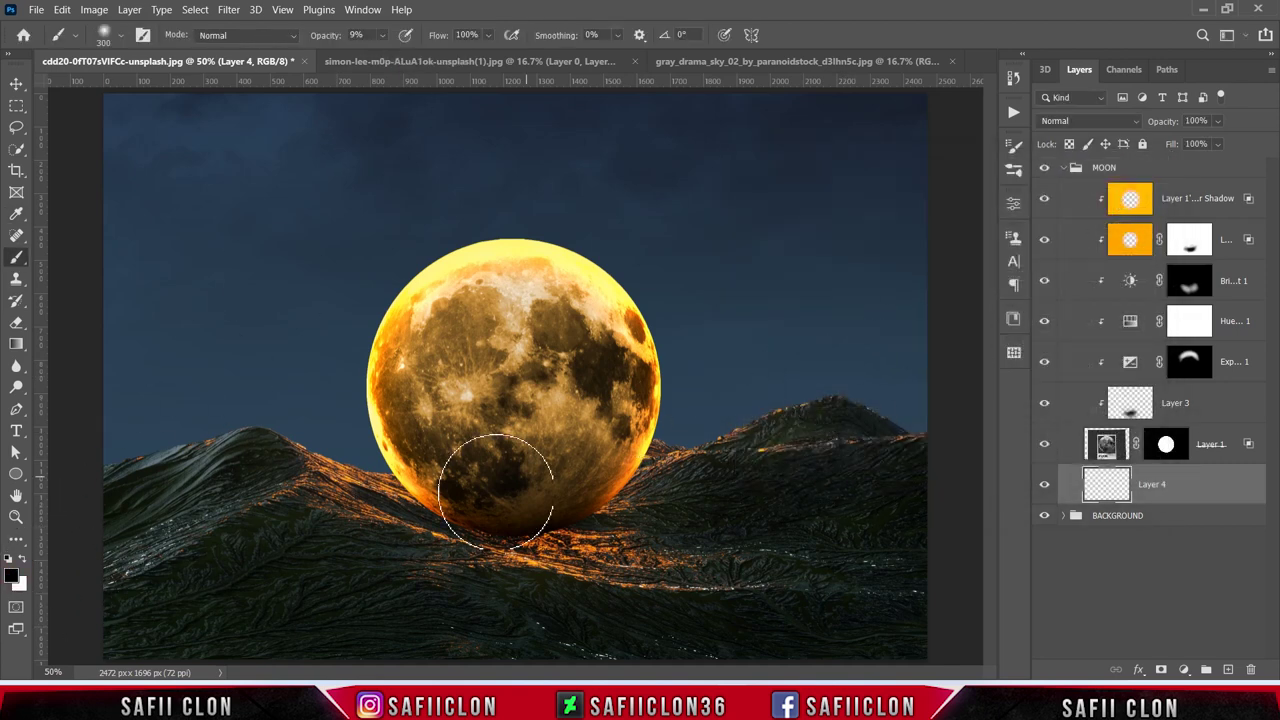
- Paint faint shadows on the mountains along the moon's base, then compare
{"action": "left_click_drag", "start_coordinate": [510, 538], "coordinate": [564, 533]}
{"action": "left_click_drag", "start_coordinate": [705, 570], "coordinate": [532, 547]}
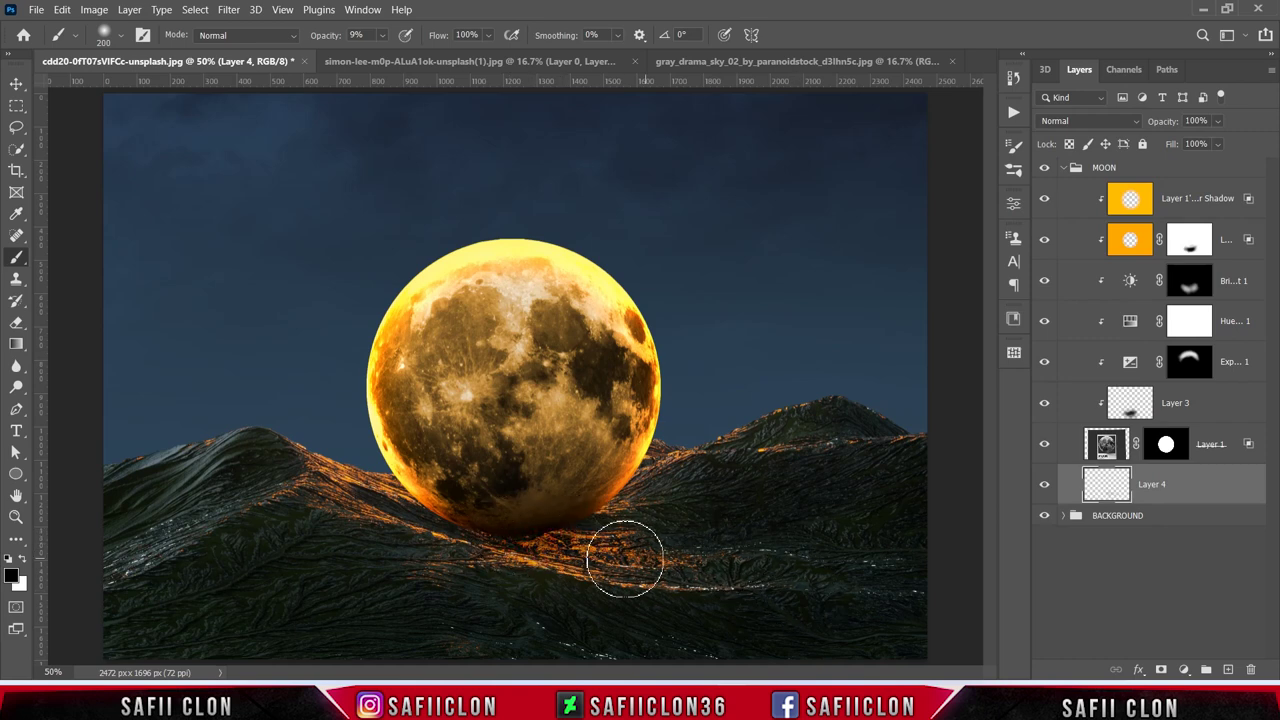
{"action": "key", "text": "bracketleft"}
{"action": "key", "text": "bracketleft"}
{"action": "key", "text": "bracketleft"}
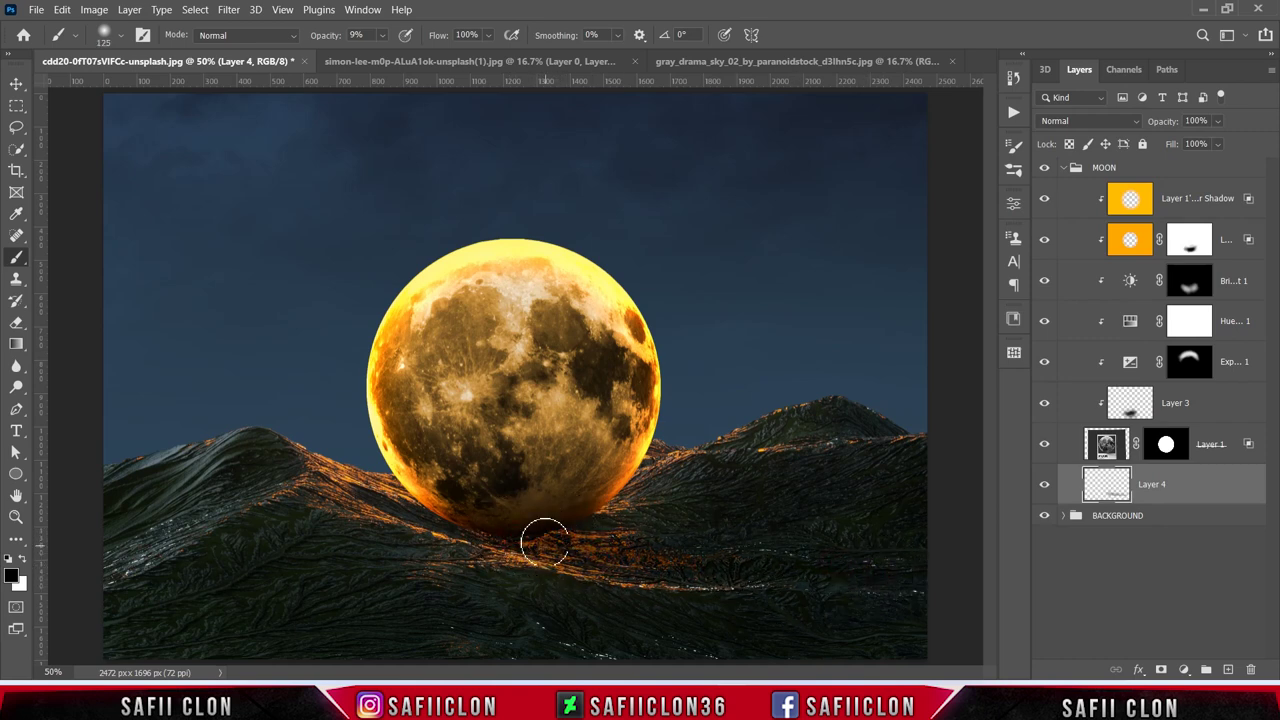
{"action": "key", "text": "bracketright"}
{"action": "key", "text": "bracketright"}
{"action": "key", "text": "bracketright"}
{"action": "key", "text": "bracketleft"}
{"action": "key", "text": "bracketleft"}
{"action": "key", "text": "bracketleft"}
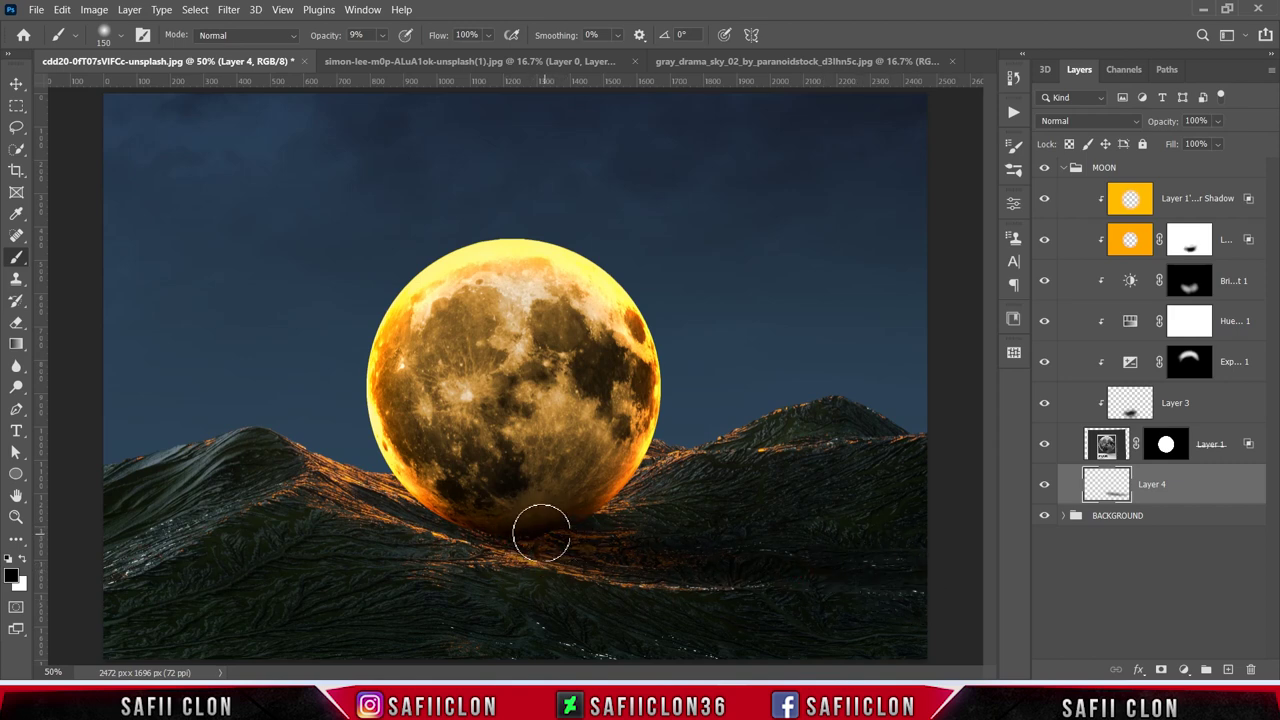
{"action": "key", "text": "bracketleft"}
{"action": "key", "text": "bracketleft"}
{"action": "key", "text": "bracketleft"}
{"action": "left_click", "coordinate": [1043, 488]}
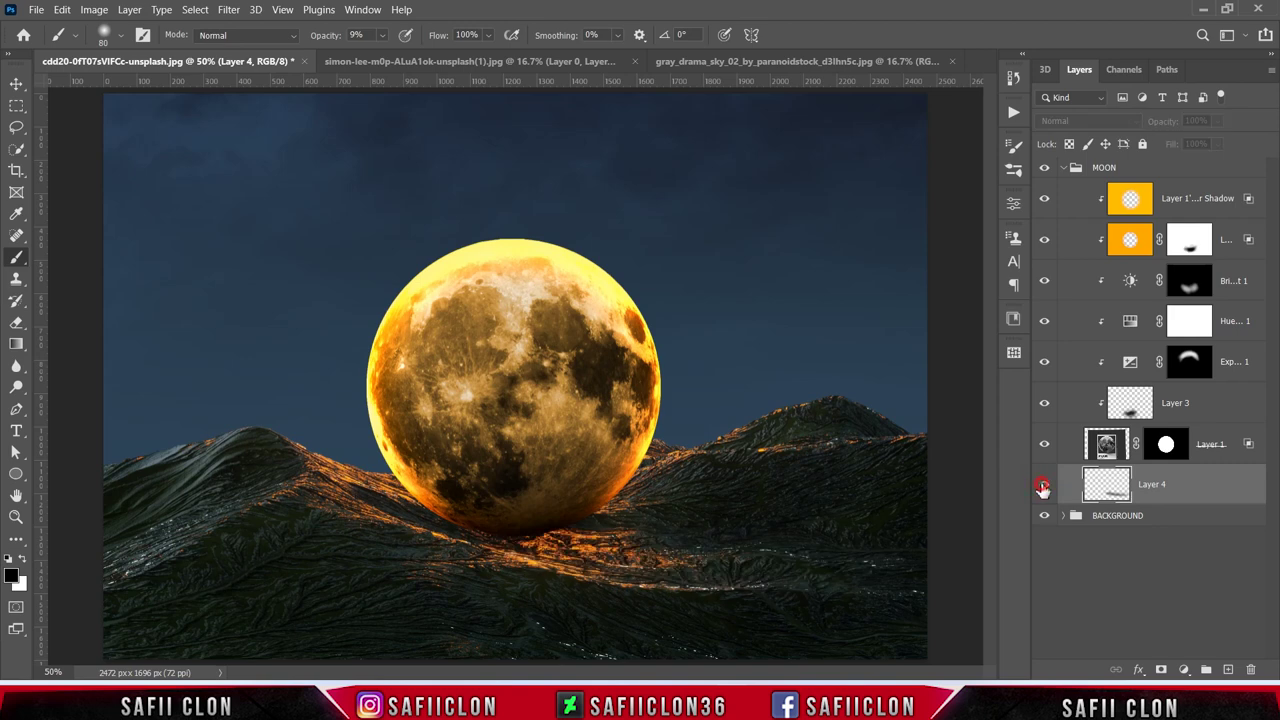
{"action": "left_click", "coordinate": [1043, 488]}
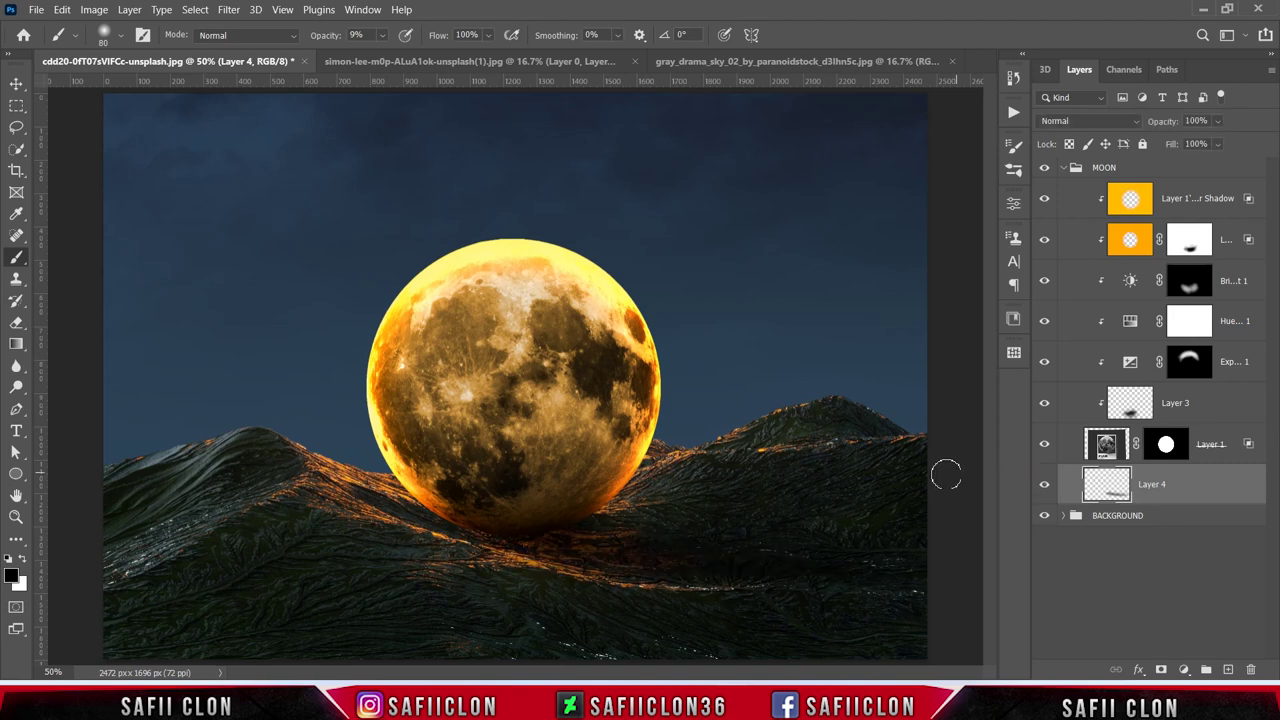
- Collapse the MOON group, add Layer 5 above it, and enlarge the brush
{"action": "left_click", "coordinate": [1064, 170]}
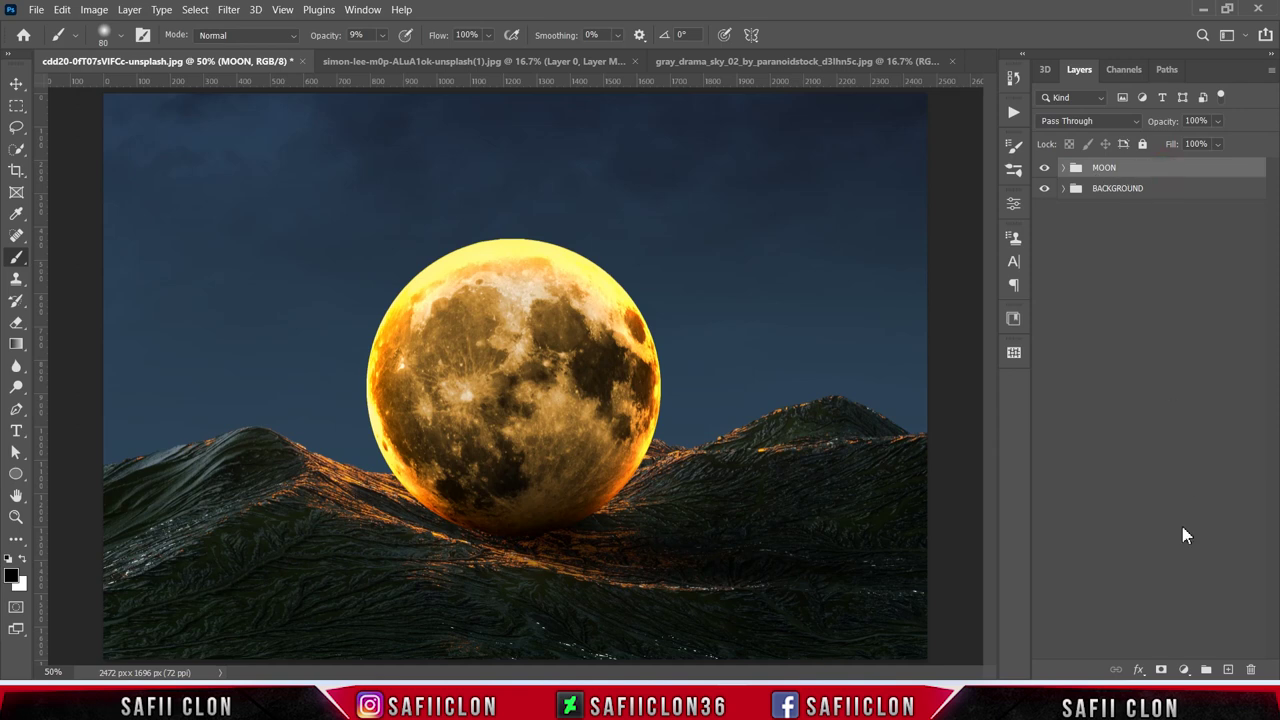
{"action": "left_click", "coordinate": [1228, 670]}
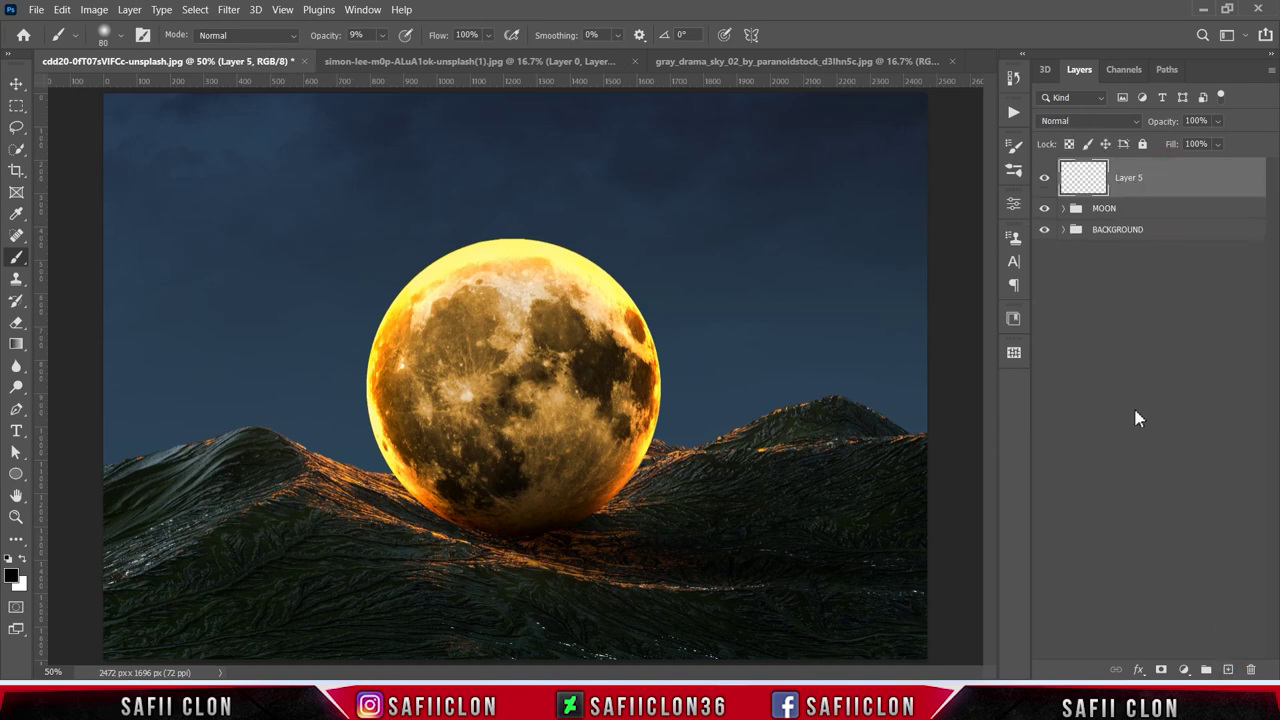
{"action": "right_click", "coordinate": [17, 257]}
{"action": "left_click", "coordinate": [80, 255]}
{"action": "left_click", "coordinate": [118, 40]}
{"action": "left_click_drag", "start_coordinate": [138, 87], "coordinate": [182, 88]}
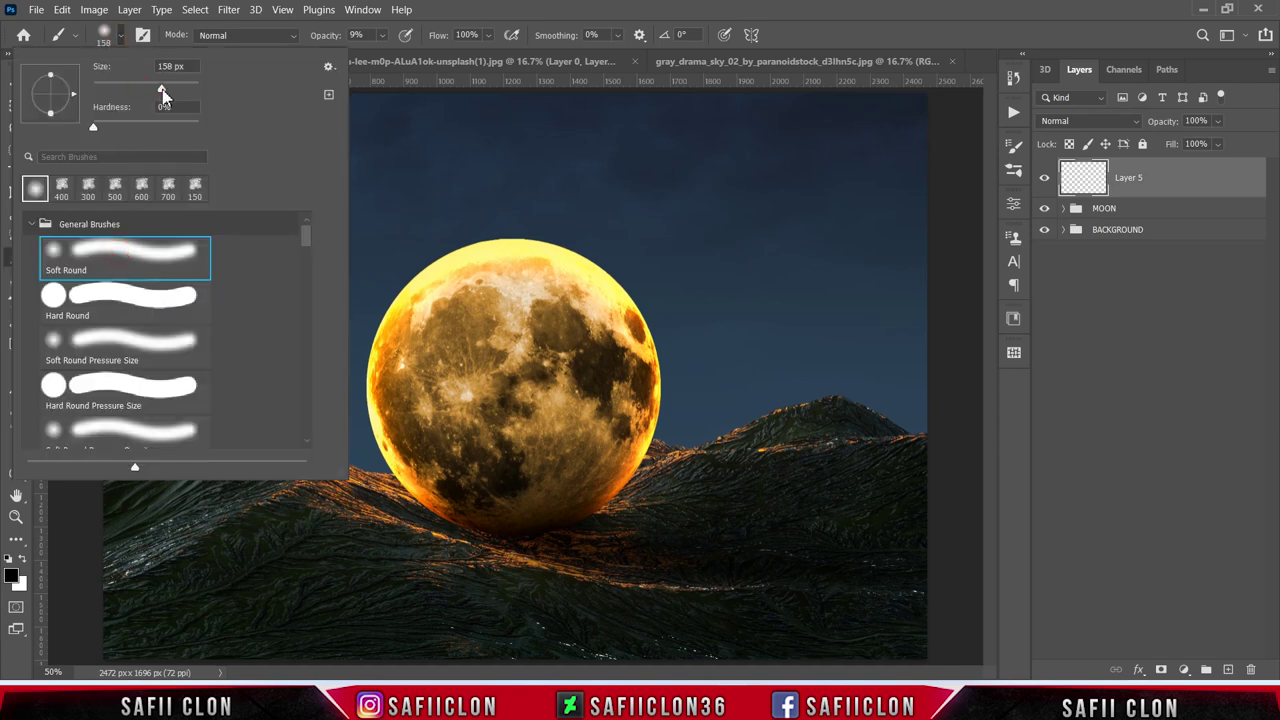
{"action": "left_click", "coordinate": [119, 35]}
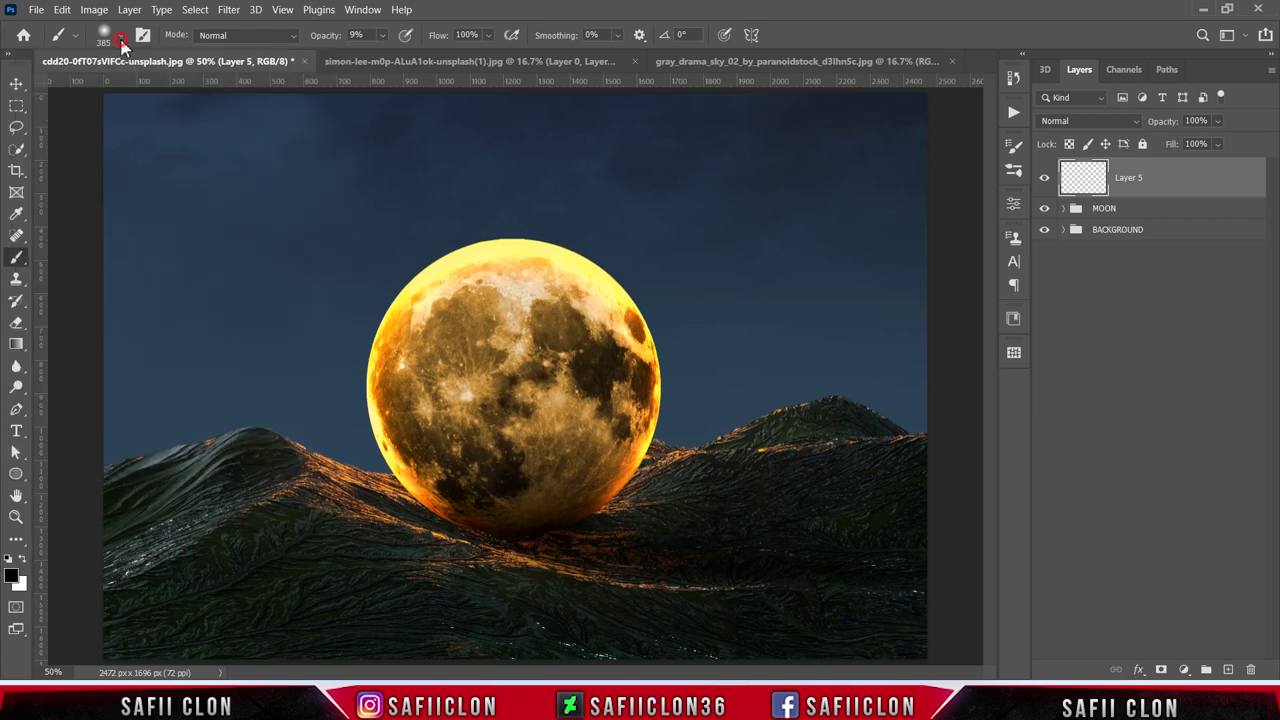
- Set brush opacity to 11% and the foreground colour to orange ff9500
{"action": "left_click", "coordinate": [383, 36]}
{"action": "left_click", "coordinate": [387, 35]}
{"action": "left_click", "coordinate": [13, 577]}
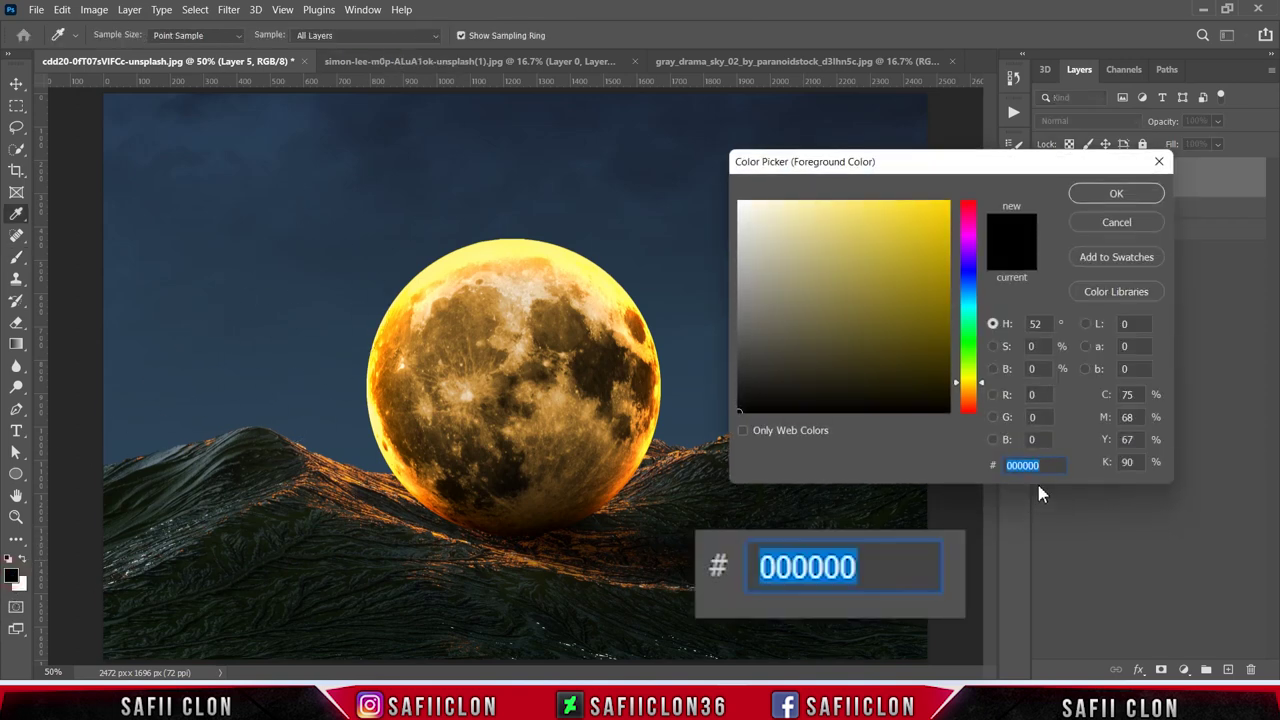
{"action": "left_click", "coordinate": [1040, 466]}
{"action": "type", "text": "ff9"}
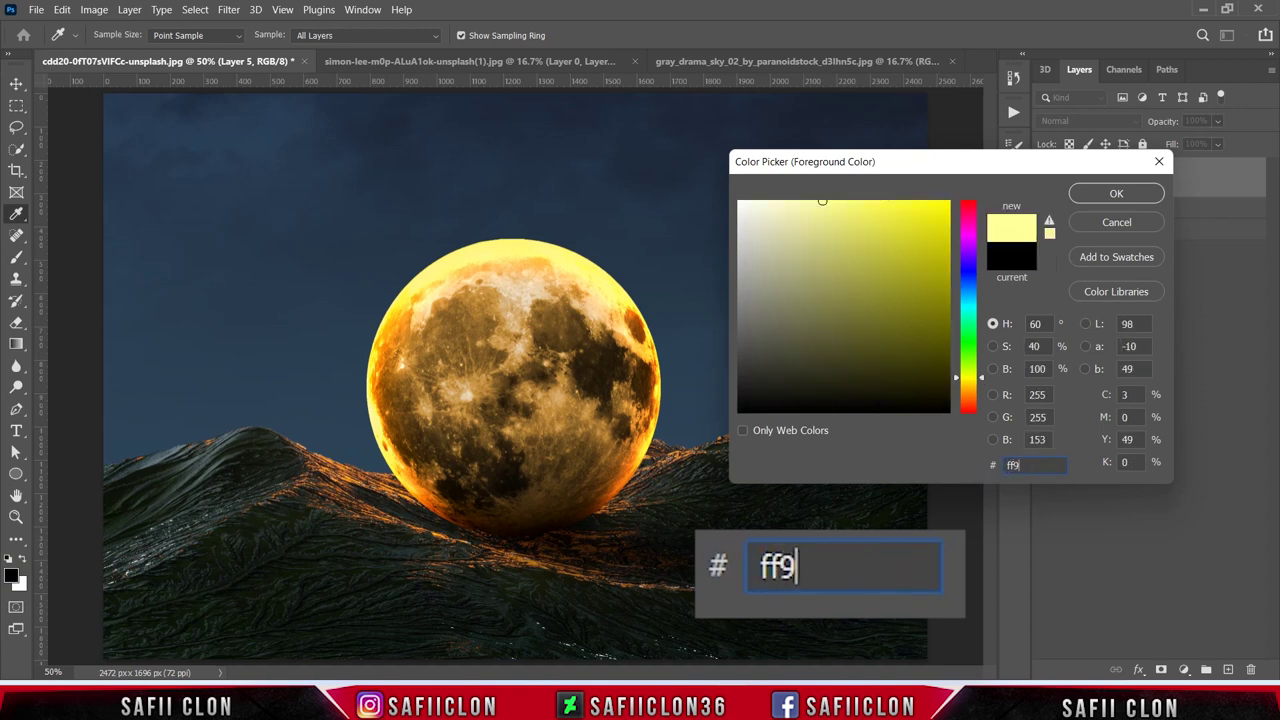
{"action": "type", "text": "500"}
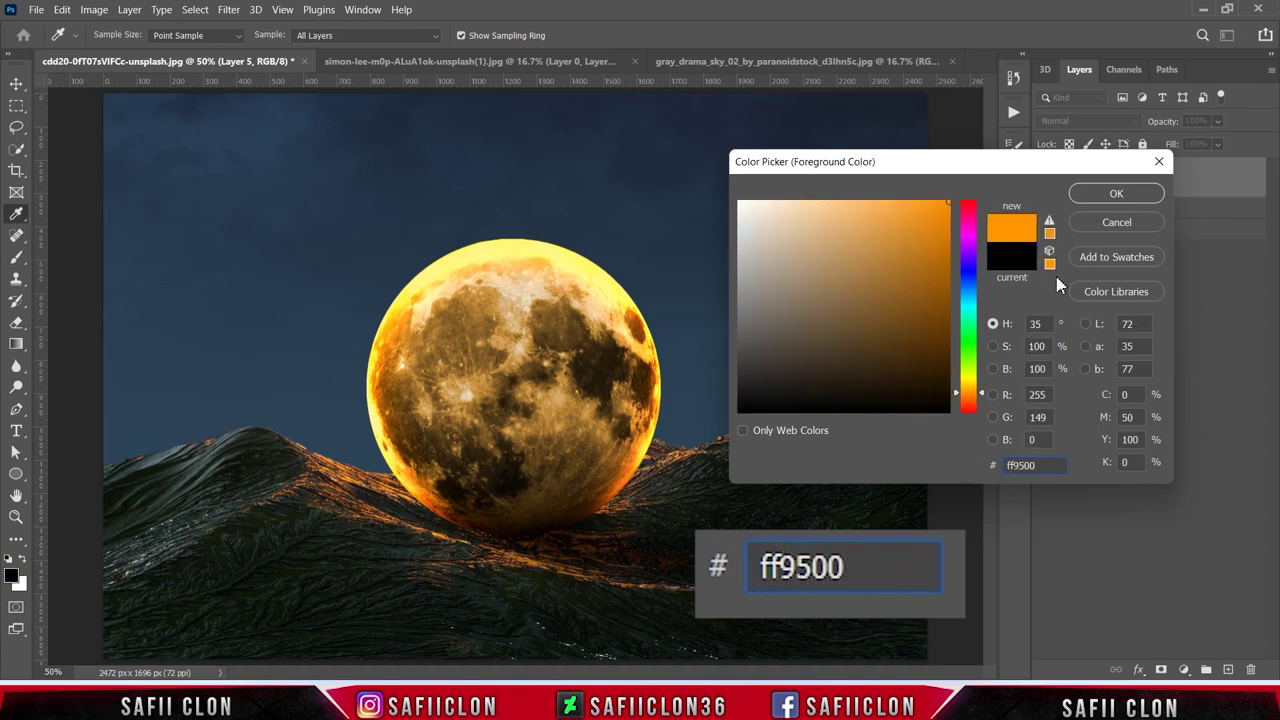
{"action": "left_click", "coordinate": [1113, 194]}
- Enlarge the brush to 1500 and dab a soft orange glow over the moon
{"action": "key", "text": "b"}
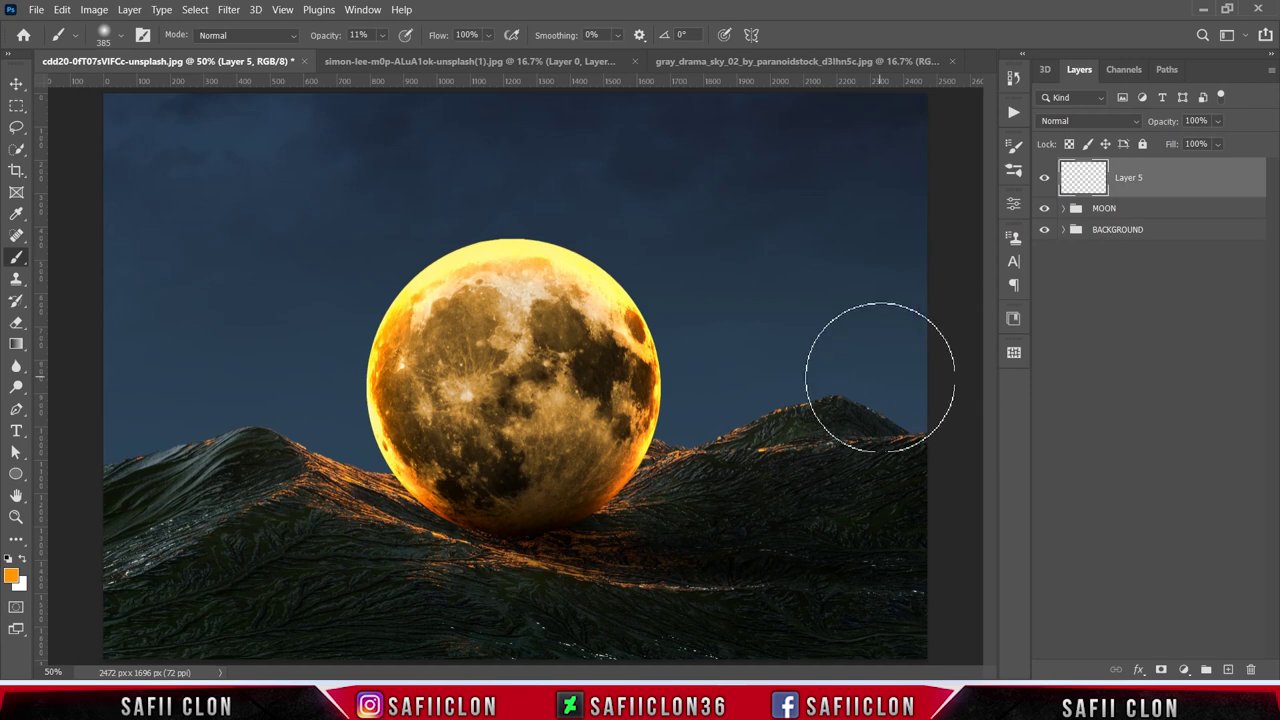
{"action": "key", "text": "bracketright"}
{"action": "key", "text": "bracketright"}
{"action": "key", "text": "bracketright"}
{"action": "key", "text": "bracketright"}
{"action": "key", "text": "bracketright"}
{"action": "key", "text": "bracketright"}
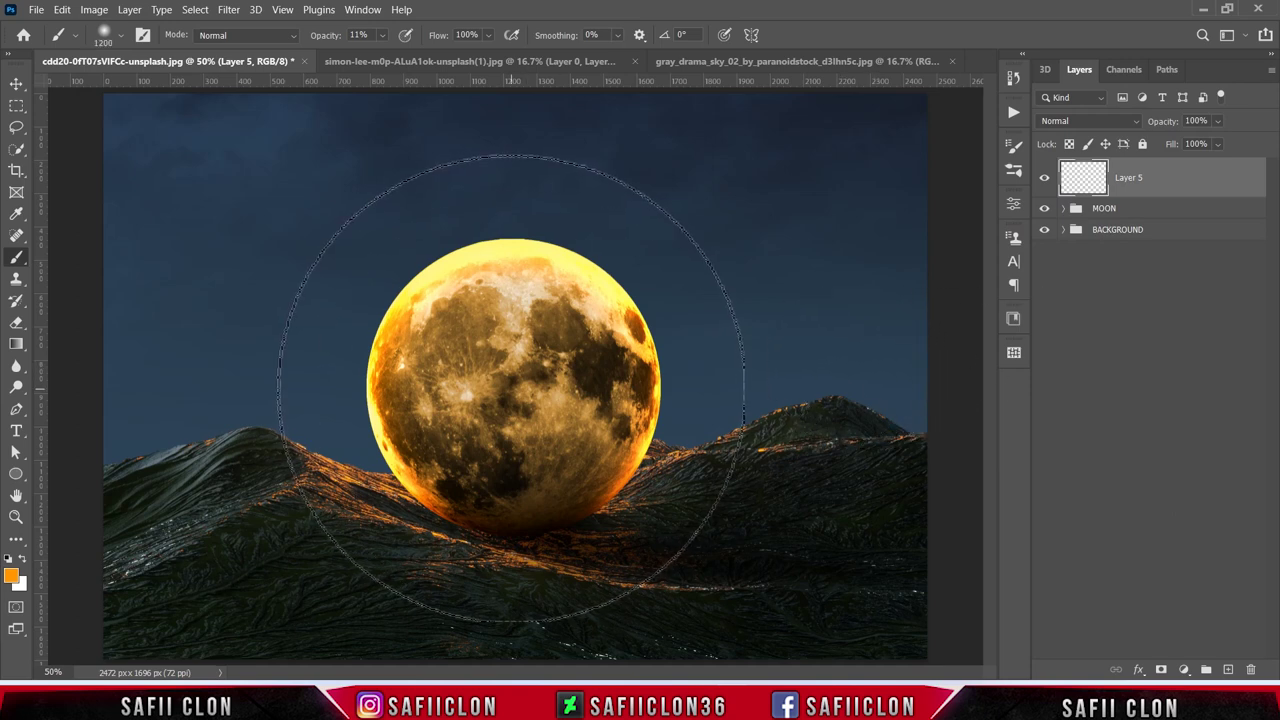
{"action": "key", "text": "bracketright"}
{"action": "key", "text": "bracketright"}
{"action": "key", "text": "bracketright"}
{"action": "key", "text": "bracketright"}
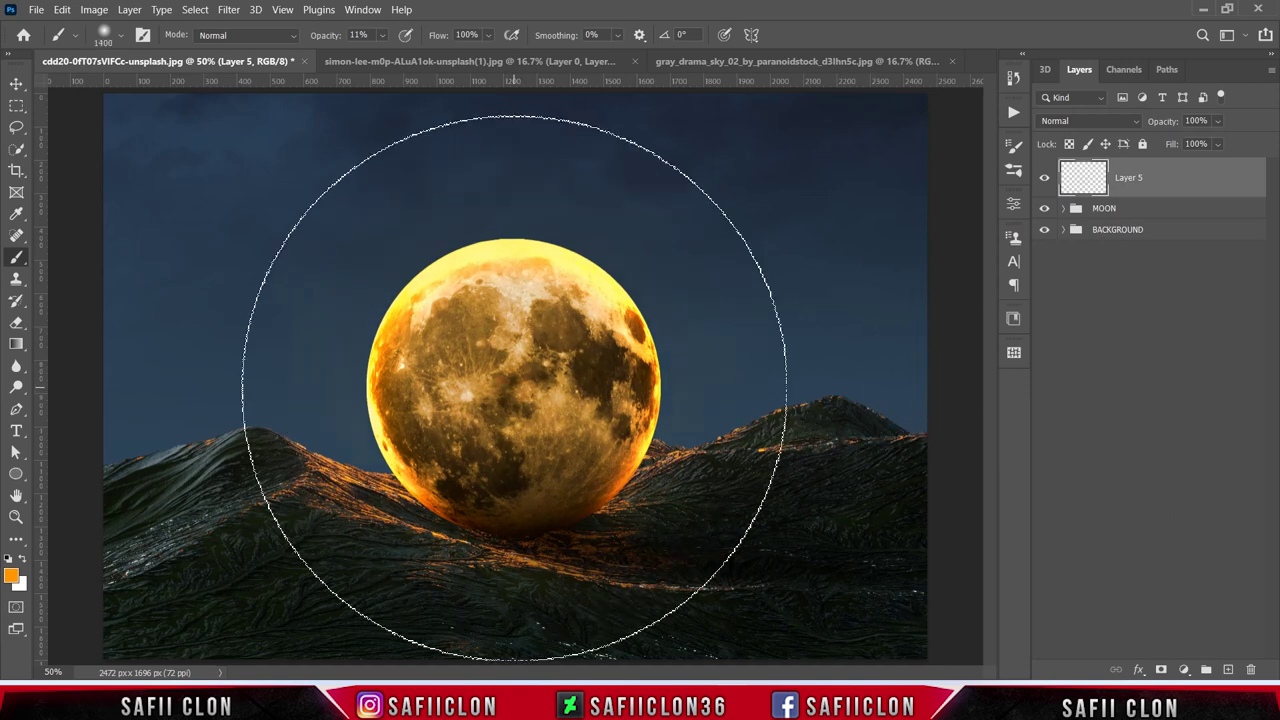
{"action": "key", "text": "bracketright"}
{"action": "key", "text": "bracketright"}
{"action": "key", "text": "bracketright"}
{"action": "left_click", "coordinate": [513, 388]}
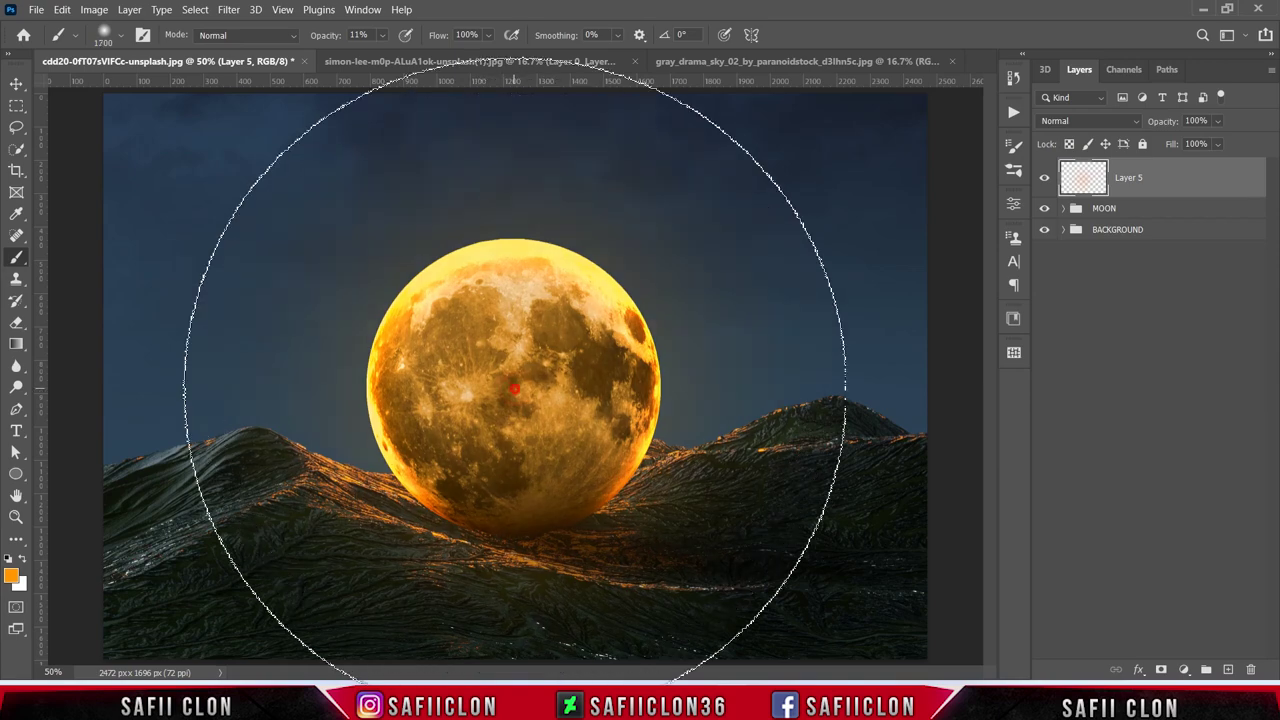
- Set Layer 5 to Linear Dodge (Add) blending with 90% fill
{"action": "left_click", "coordinate": [1058, 124]}
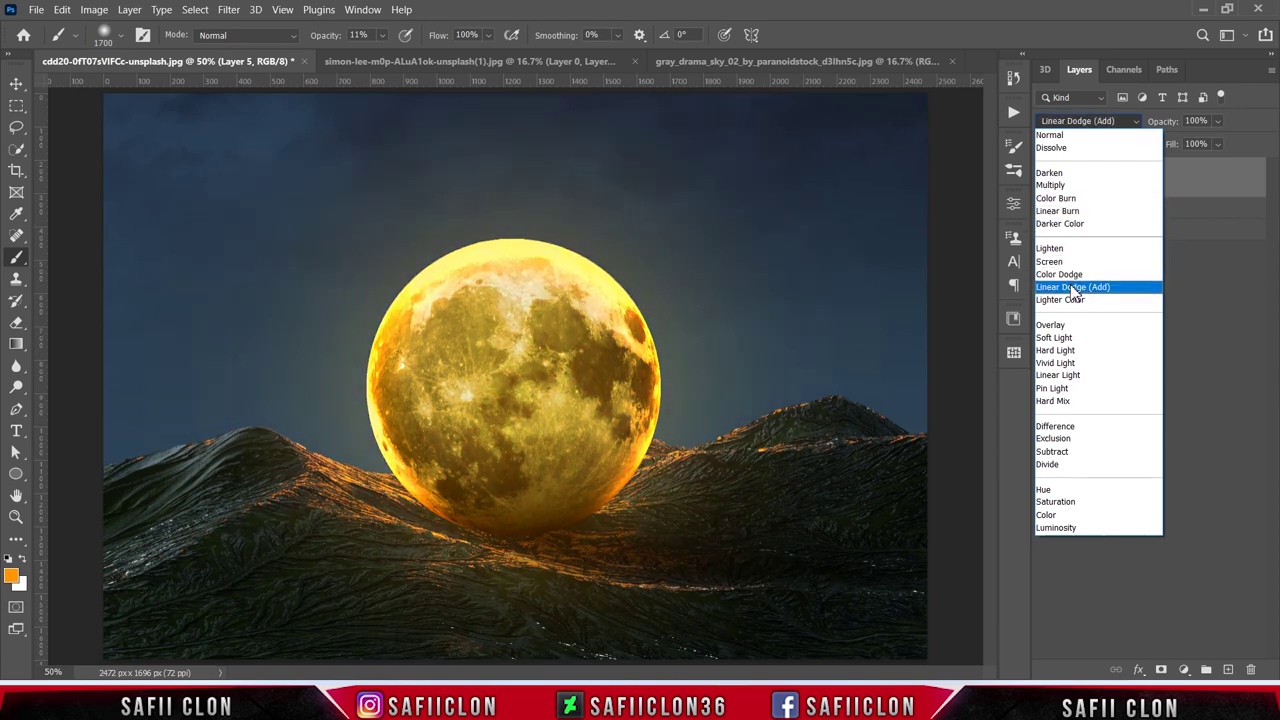
{"action": "left_click", "coordinate": [1073, 288]}
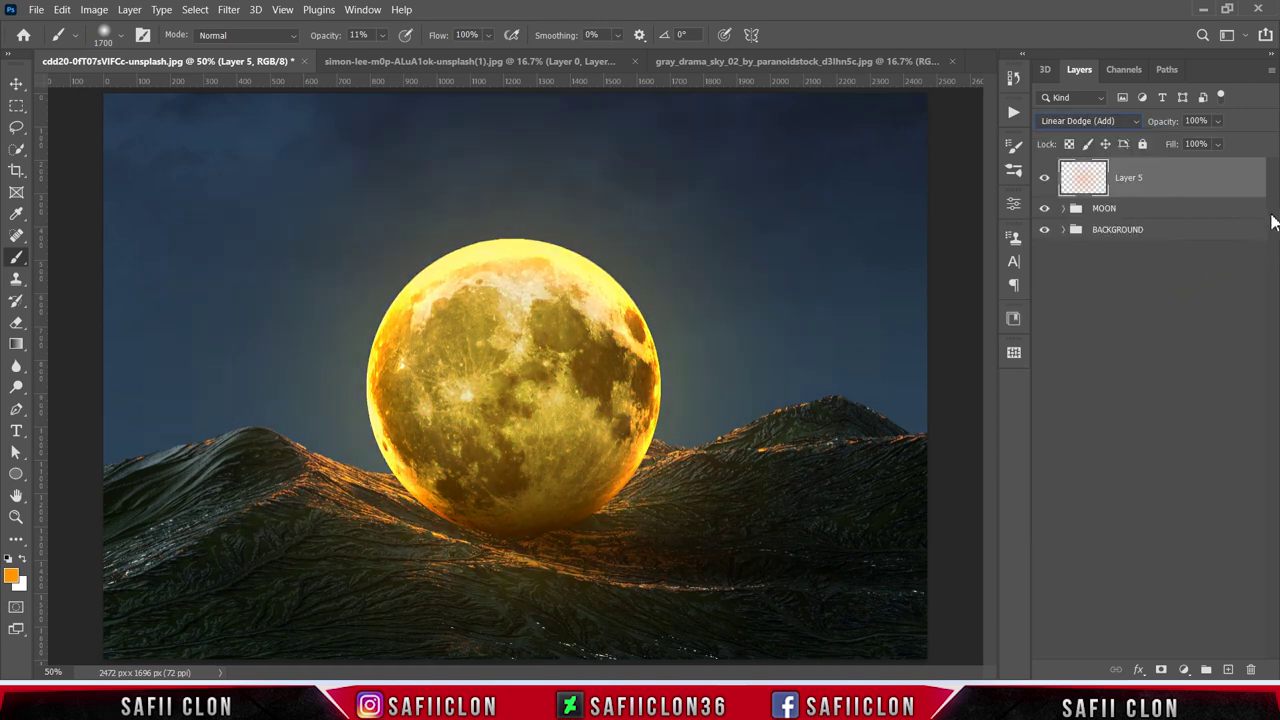
{"action": "left_click", "coordinate": [1219, 144]}
{"action": "left_click_drag", "start_coordinate": [1240, 163], "coordinate": [1224, 155]}
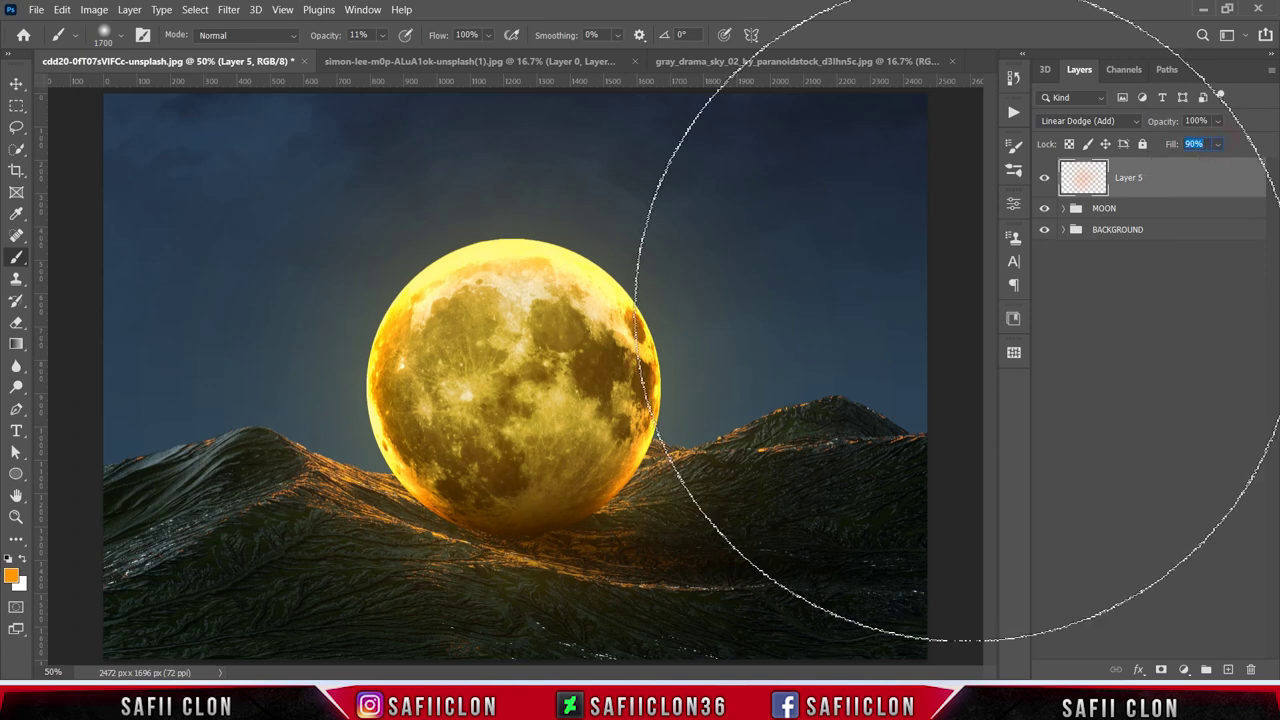
- Paint a broad orange glow around the moon, brightening its right and lower-left sides
{"action": "key", "text": "ctrl+minus"}
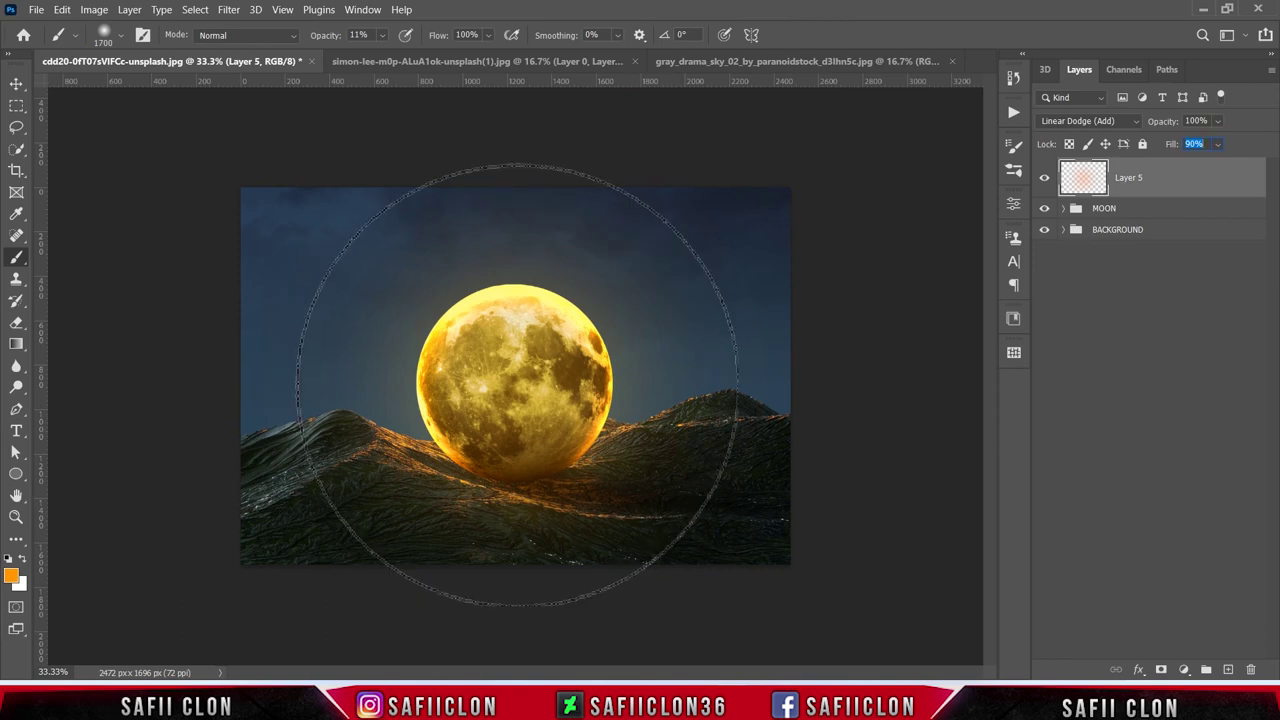
{"action": "key", "text": "bracketright"}
{"action": "key", "text": "bracketright"}
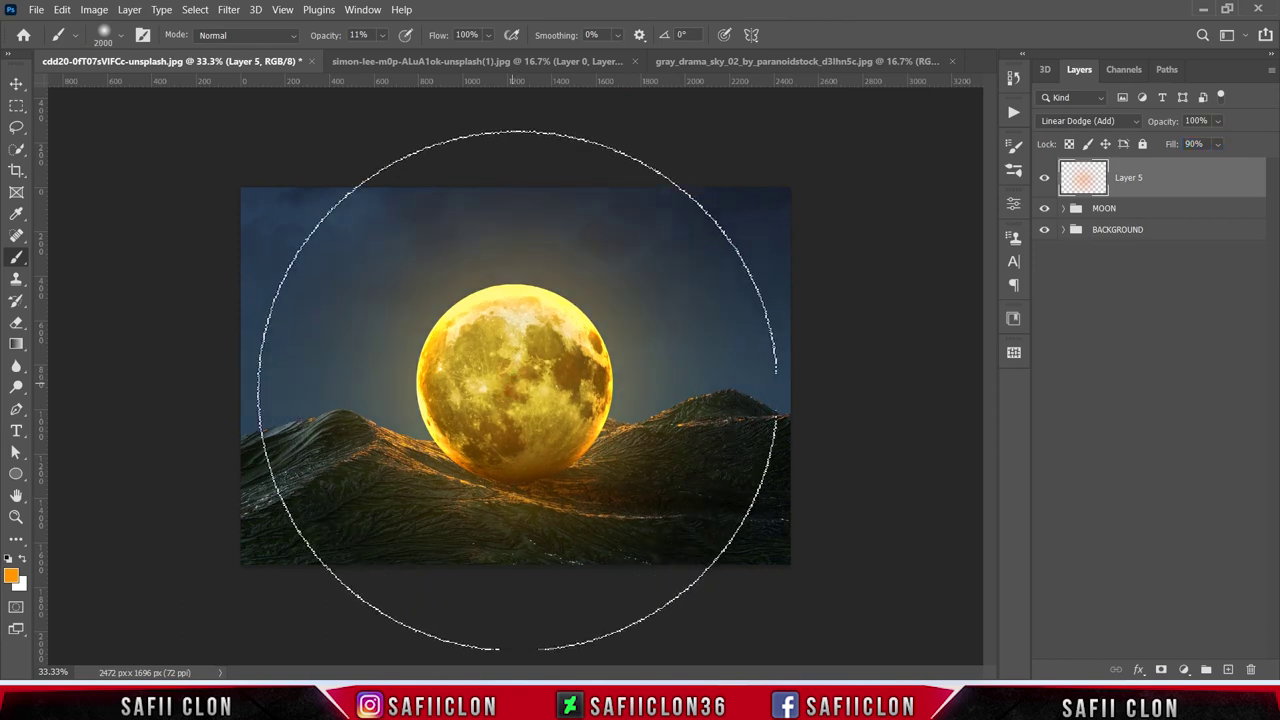
{"action": "left_click_drag", "start_coordinate": [516, 393], "coordinate": [486, 357]}
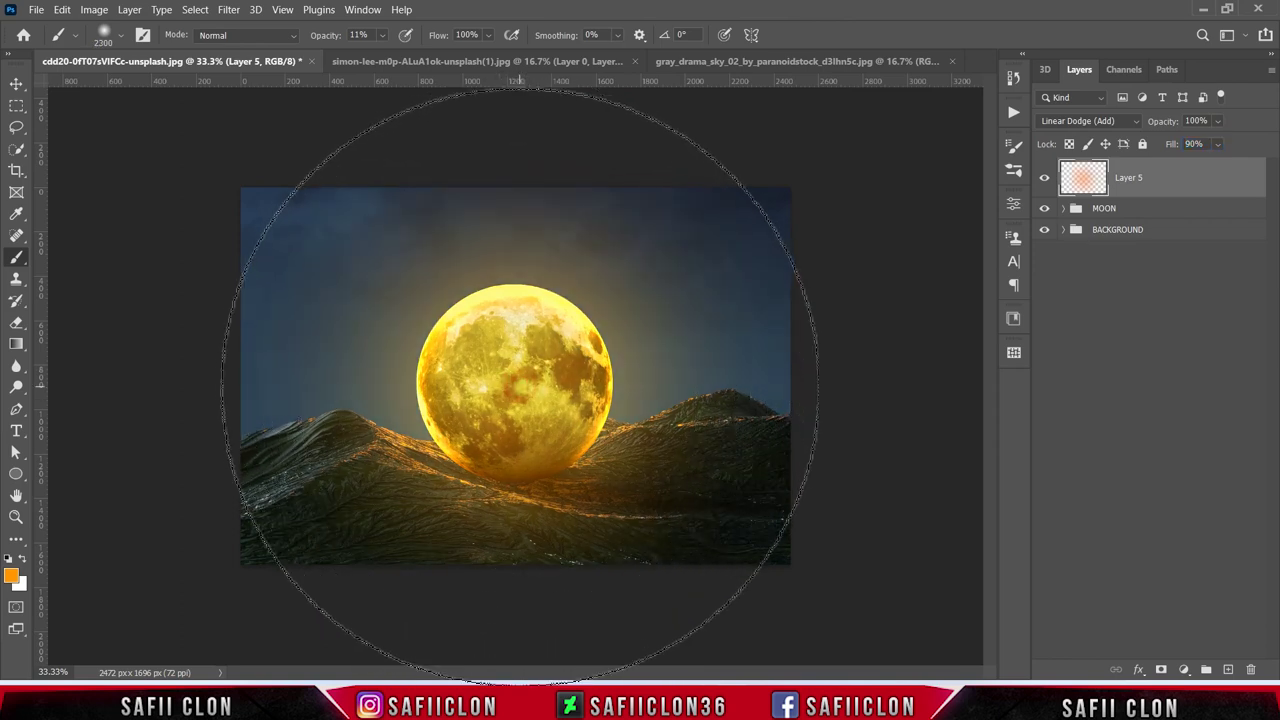
{"action": "key", "text": "bracketright"}
{"action": "key", "text": "bracketright"}
{"action": "key", "text": "bracketright"}
{"action": "key", "text": "ctrl+plus"}
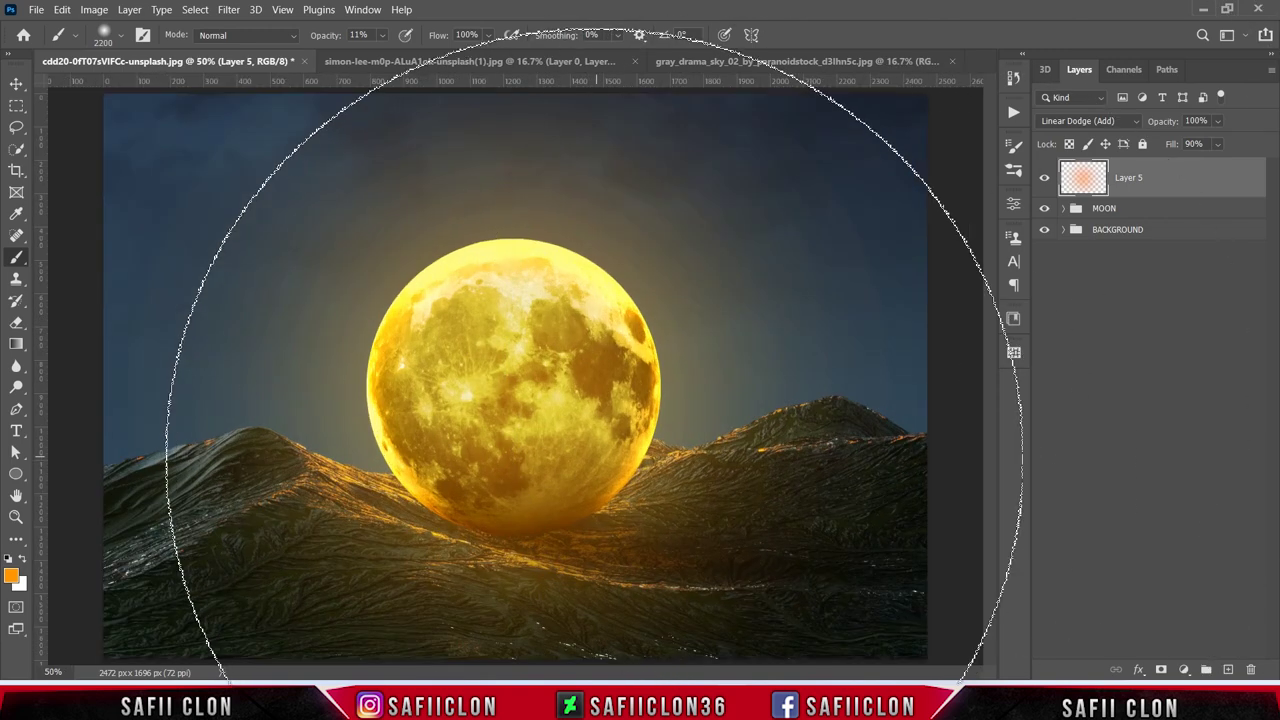
{"action": "key", "text": "bracketleft"}
{"action": "key", "text": "bracketleft"}
{"action": "key", "text": "bracketleft"}
{"action": "key", "text": "bracketleft"}
{"action": "key", "text": "bracketleft"}
{"action": "key", "text": "bracketleft"}
{"action": "left_click_drag", "start_coordinate": [560, 390], "coordinate": [600, 371]}
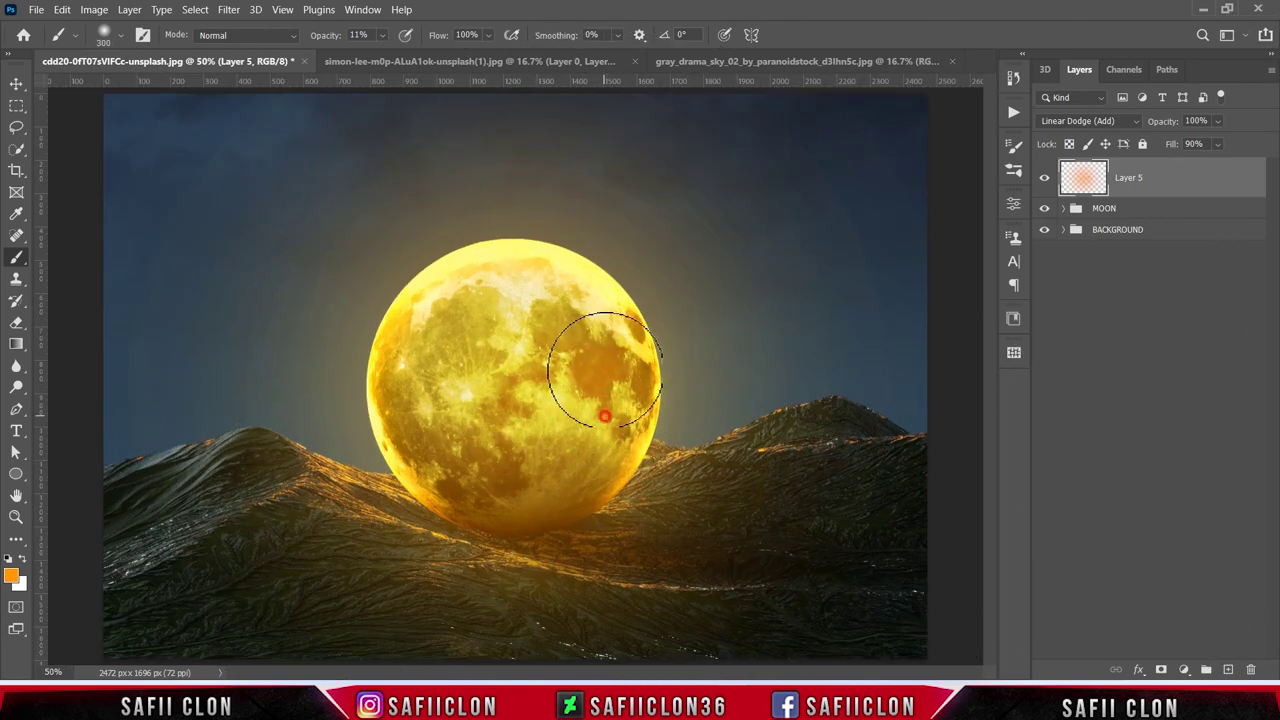
{"action": "left_click_drag", "start_coordinate": [428, 400], "coordinate": [430, 386]}
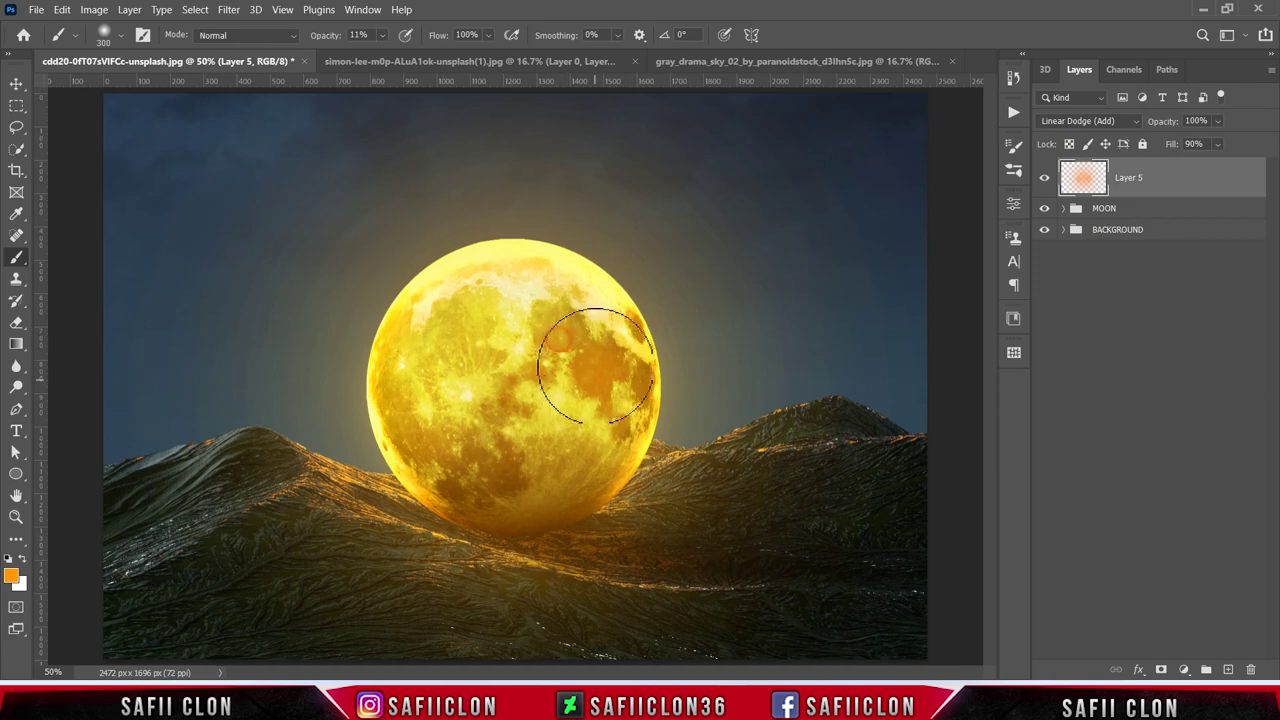
{"action": "left_click_drag", "start_coordinate": [490, 449], "coordinate": [408, 428]}
{"action": "key", "text": "bracketright"}
{"action": "key", "text": "bracketright"}
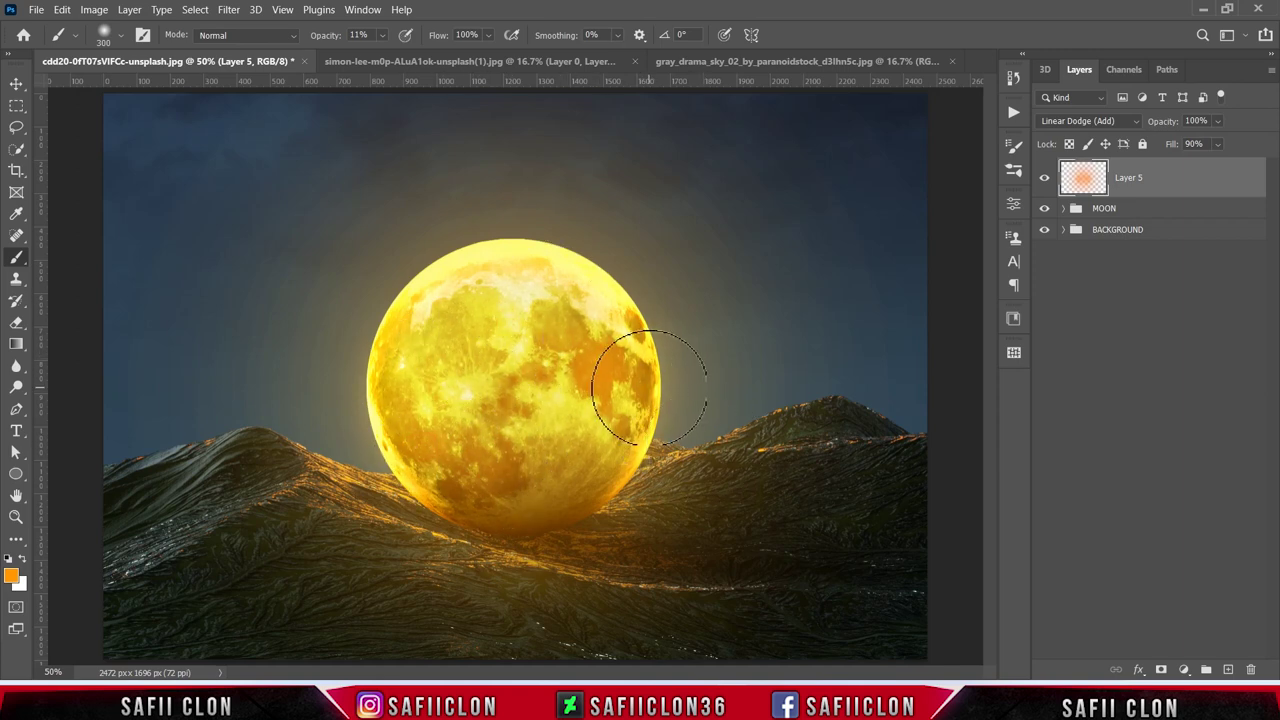
{"action": "key", "text": "bracketleft"}
{"action": "key", "text": "bracketleft"}
{"action": "key", "text": "bracketleft"}
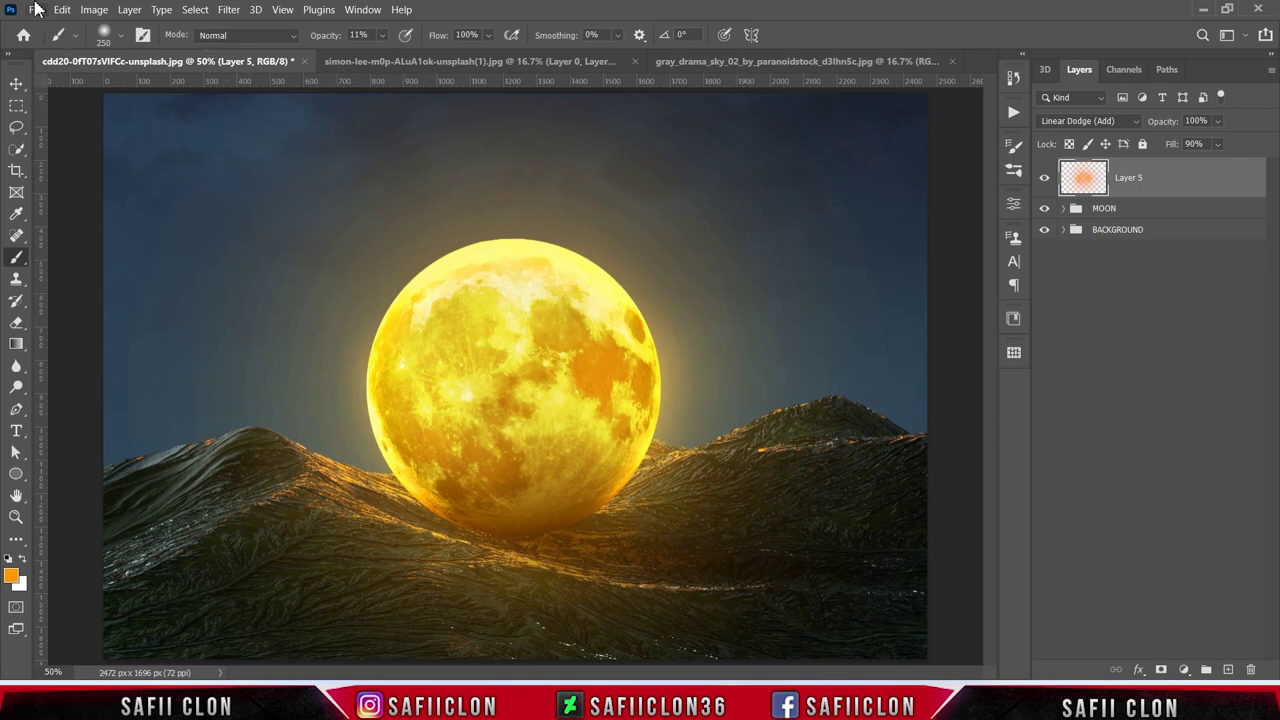
- Open the jungle photo christoffer-engstrom-BdNQ4JlkX7M-unsplash.jpg of the woman
{"action": "left_click", "coordinate": [36, 9]}
{"action": "left_click", "coordinate": [52, 42]}
{"action": "left_click", "coordinate": [280, 165]}
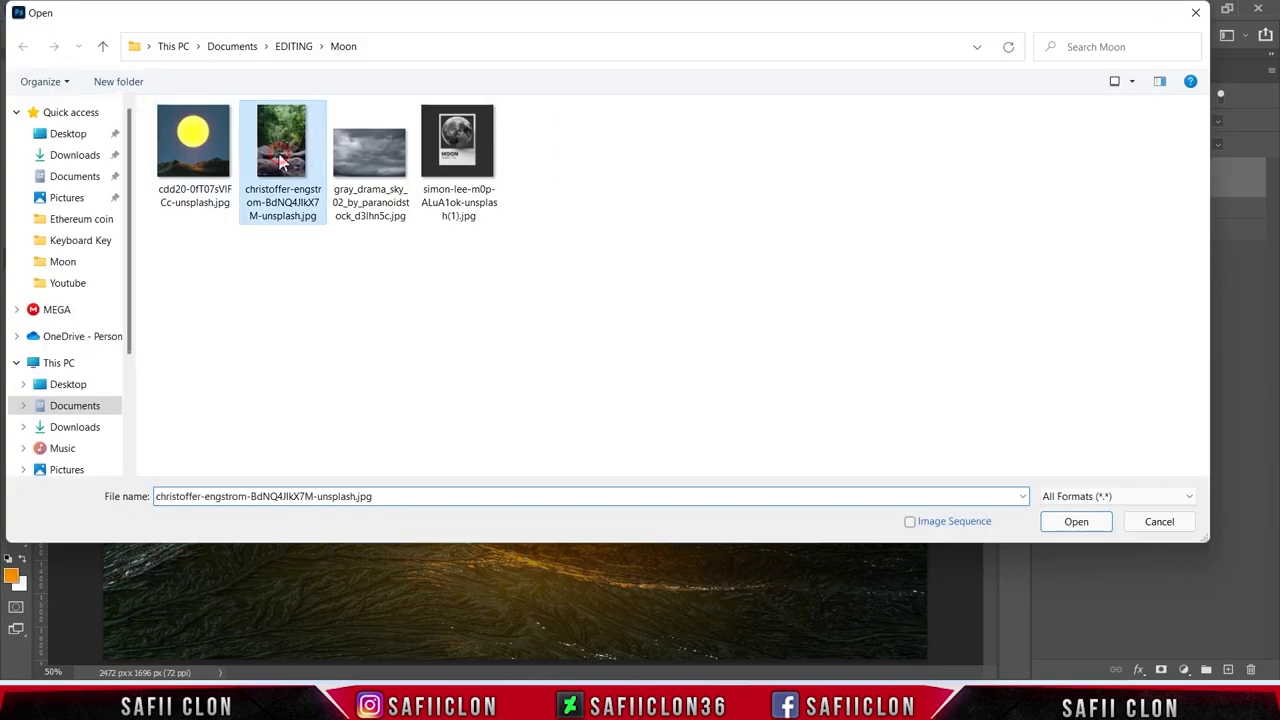
{"action": "left_click", "coordinate": [1076, 523]}
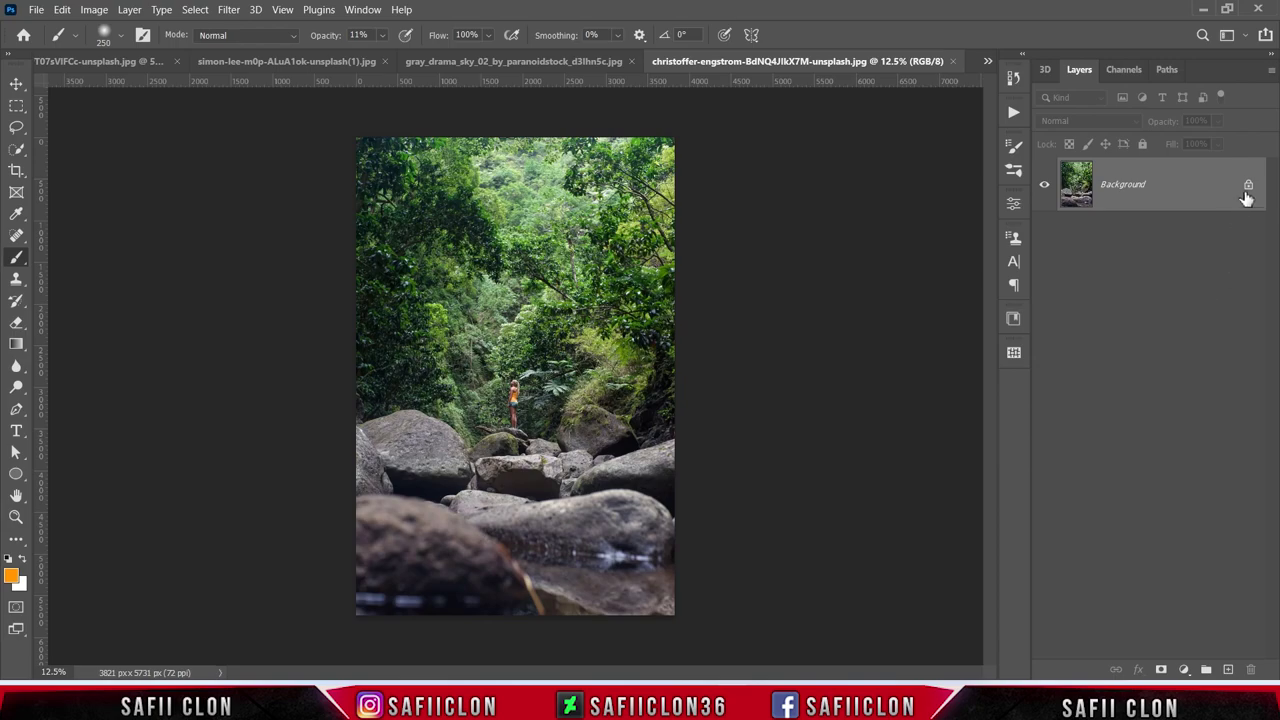
- Unlock the Background into Layer 0 and zoom in on the photo
{"action": "left_click", "coordinate": [1248, 188]}
{"action": "key", "text": "ctrl+plus"}
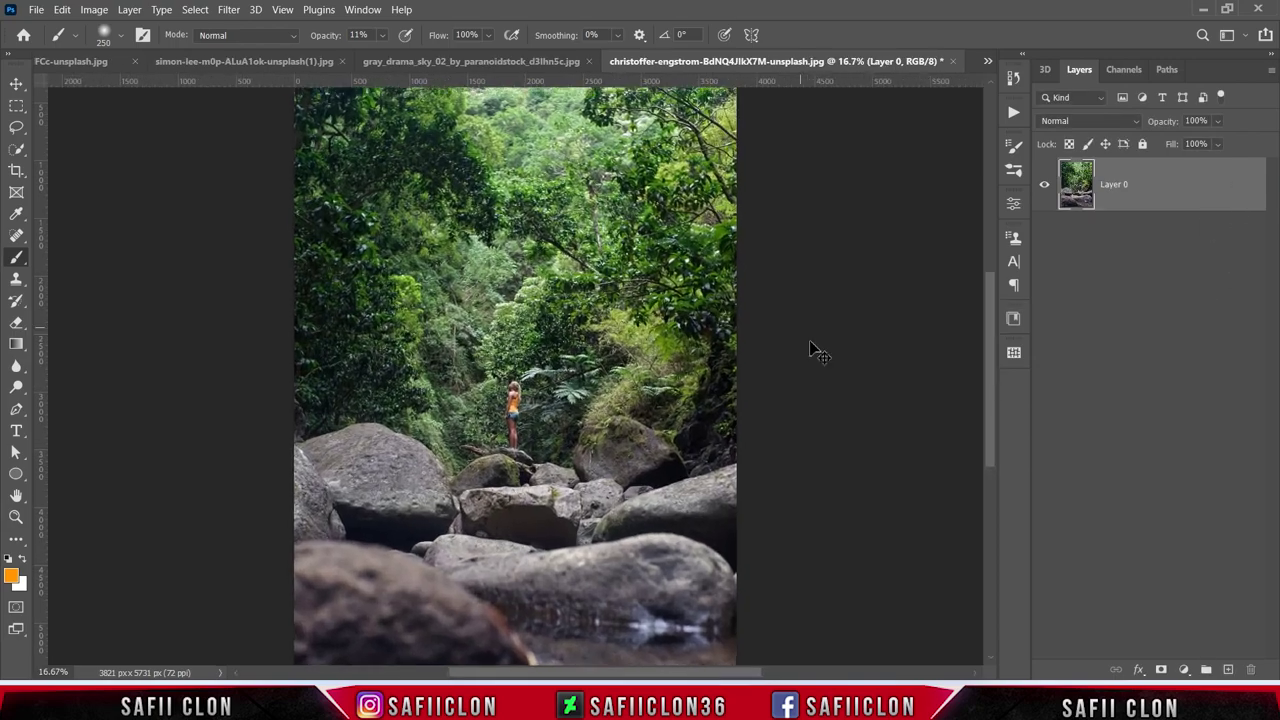
{"action": "key", "text": "ctrl+plus"}
{"action": "key", "text": "ctrl+plus"}
{"action": "key", "text": "ctrl+plus"}
{"action": "key", "text": "ctrl+plus"}
{"action": "key", "text": "ctrl+plus"}
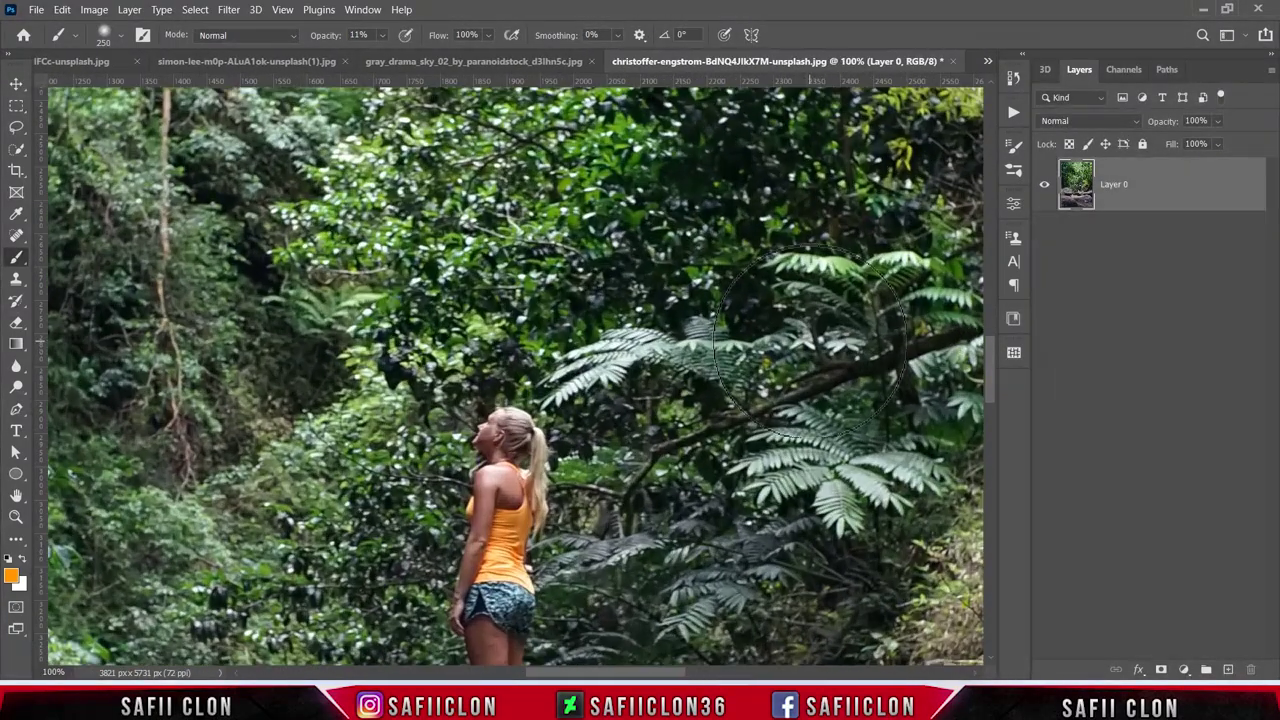
{"action": "scroll", "coordinate": [688, 315], "scroll_direction": "down", "scroll_amount": 2}
{"action": "scroll", "coordinate": [688, 315], "scroll_direction": "down", "scroll_amount": 3}
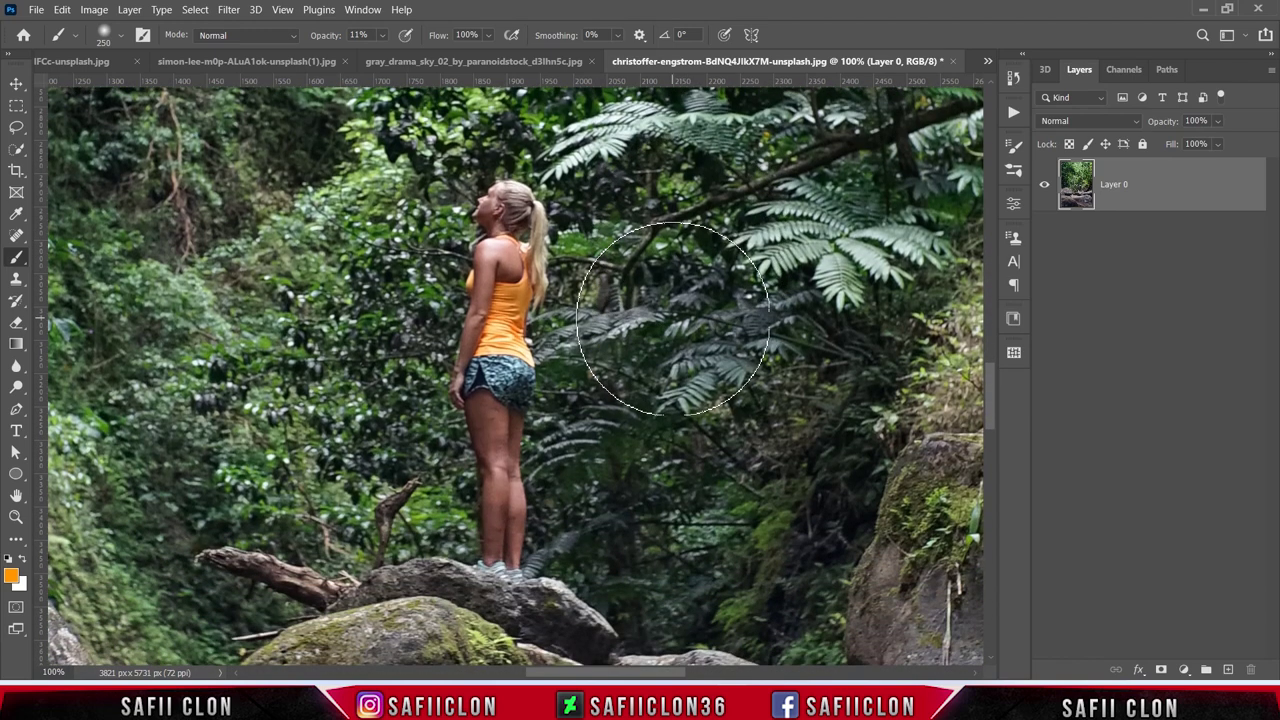
- Select the woman on the rock with the Object Selection Tool in rectangle mode
{"action": "left_click", "coordinate": [17, 150]}
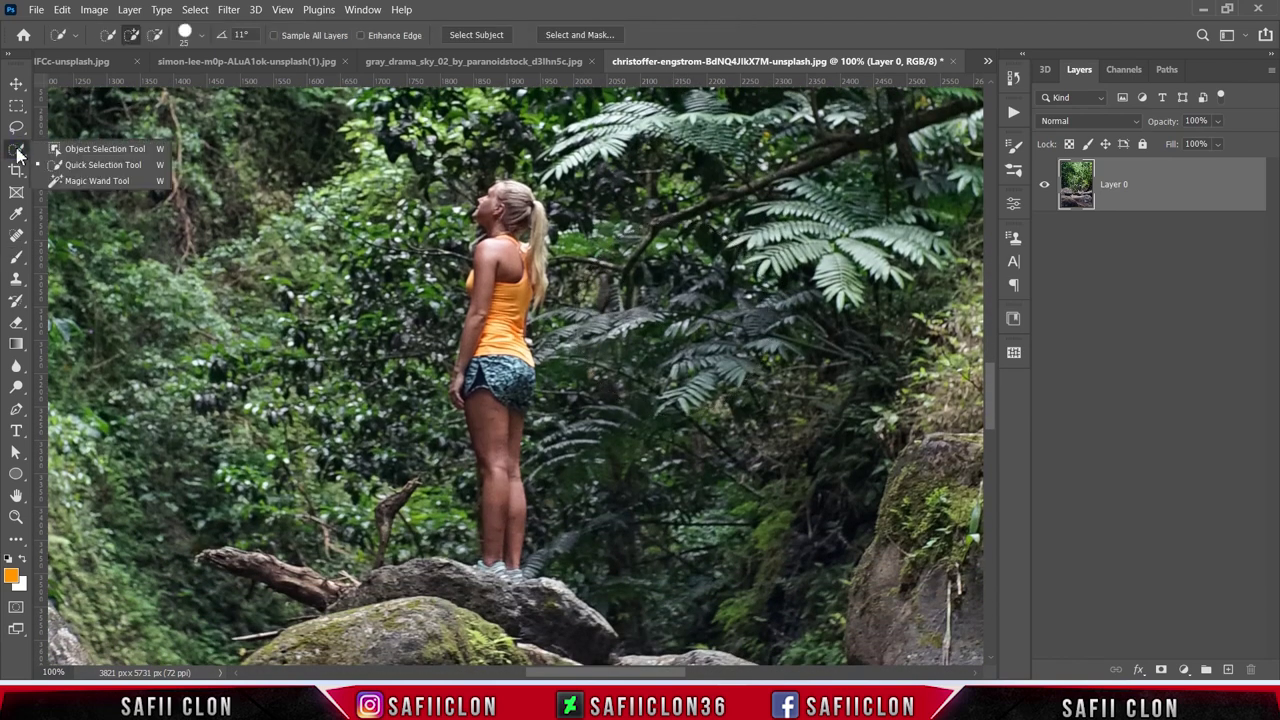
{"action": "left_click", "coordinate": [86, 149]}
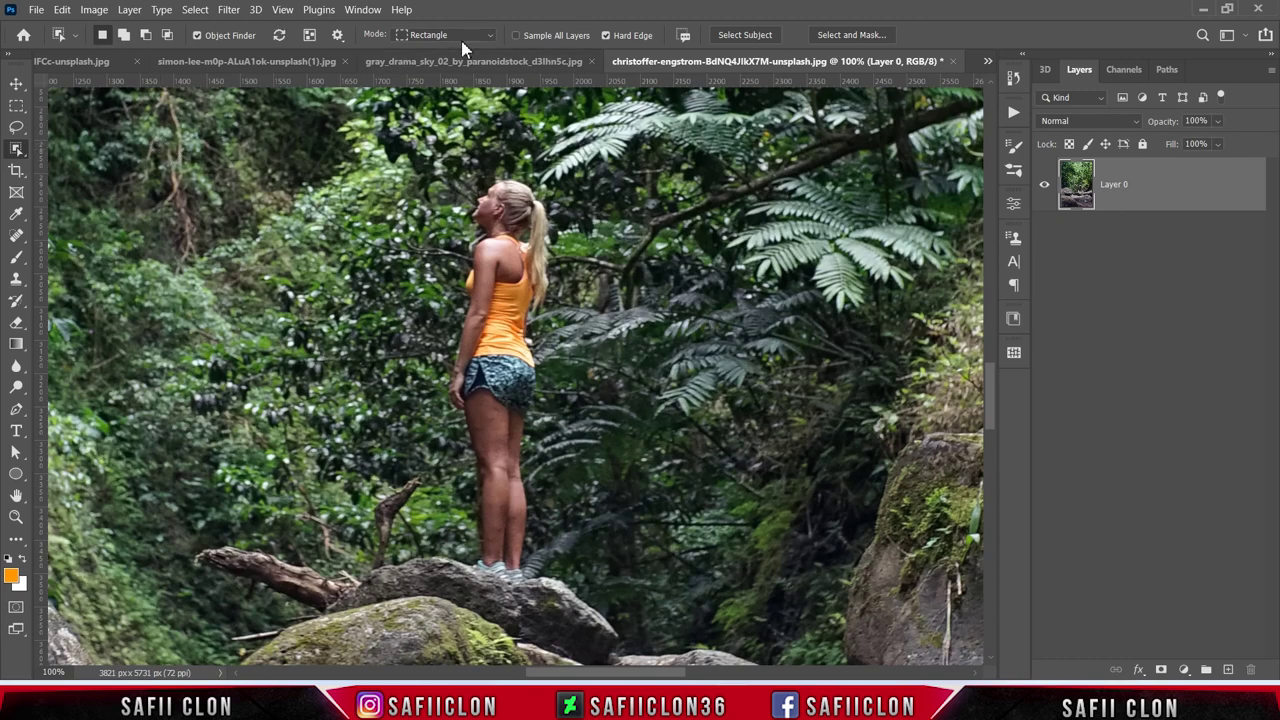
{"action": "left_click", "coordinate": [490, 42]}
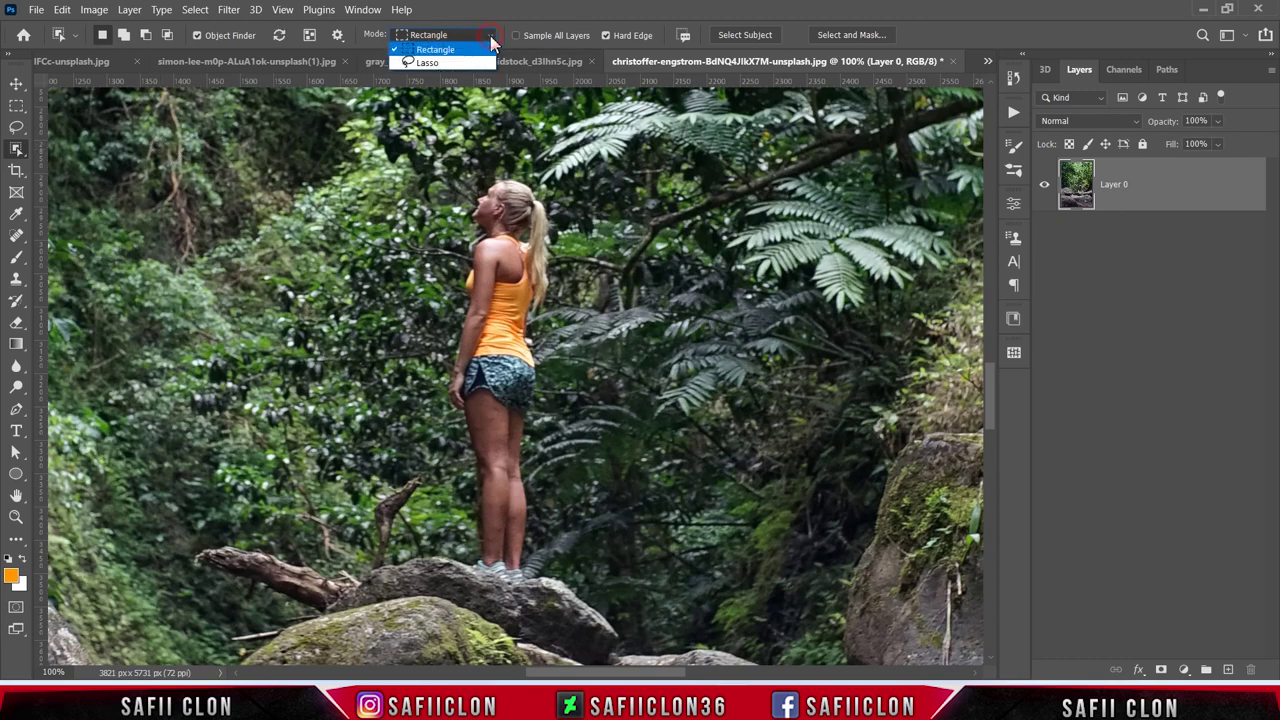
{"action": "left_click", "coordinate": [410, 50]}
{"action": "left_click_drag", "start_coordinate": [448, 164], "coordinate": [562, 595]}
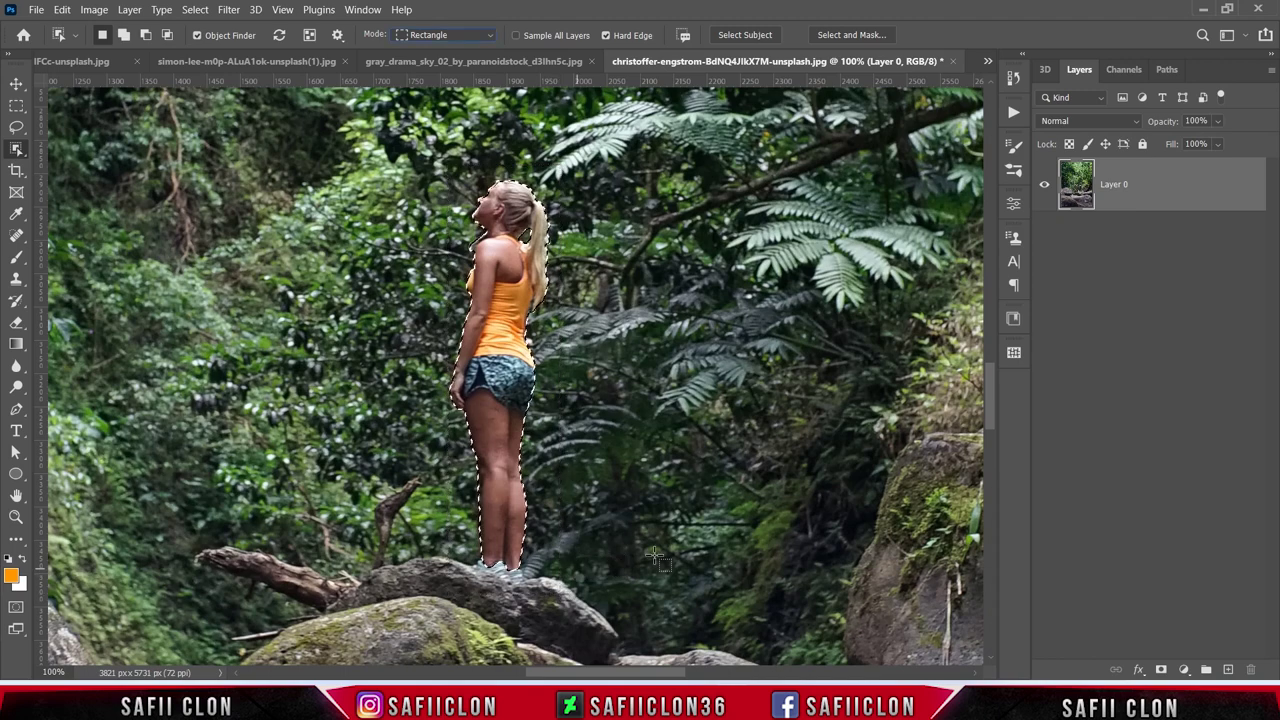
- Switch to the Quick Selection Tool with a smaller brush
{"action": "right_click", "coordinate": [22, 148]}
{"action": "left_click", "coordinate": [60, 164]}
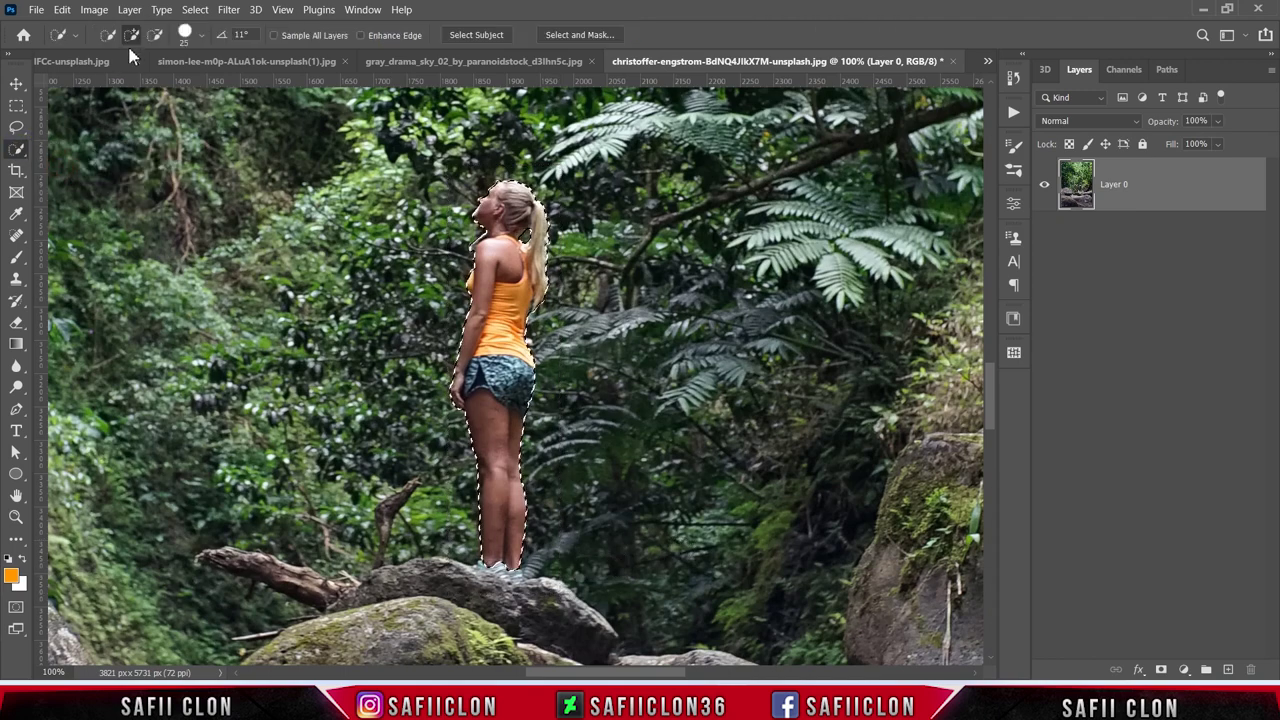
{"action": "key", "text": "bracketleft"}
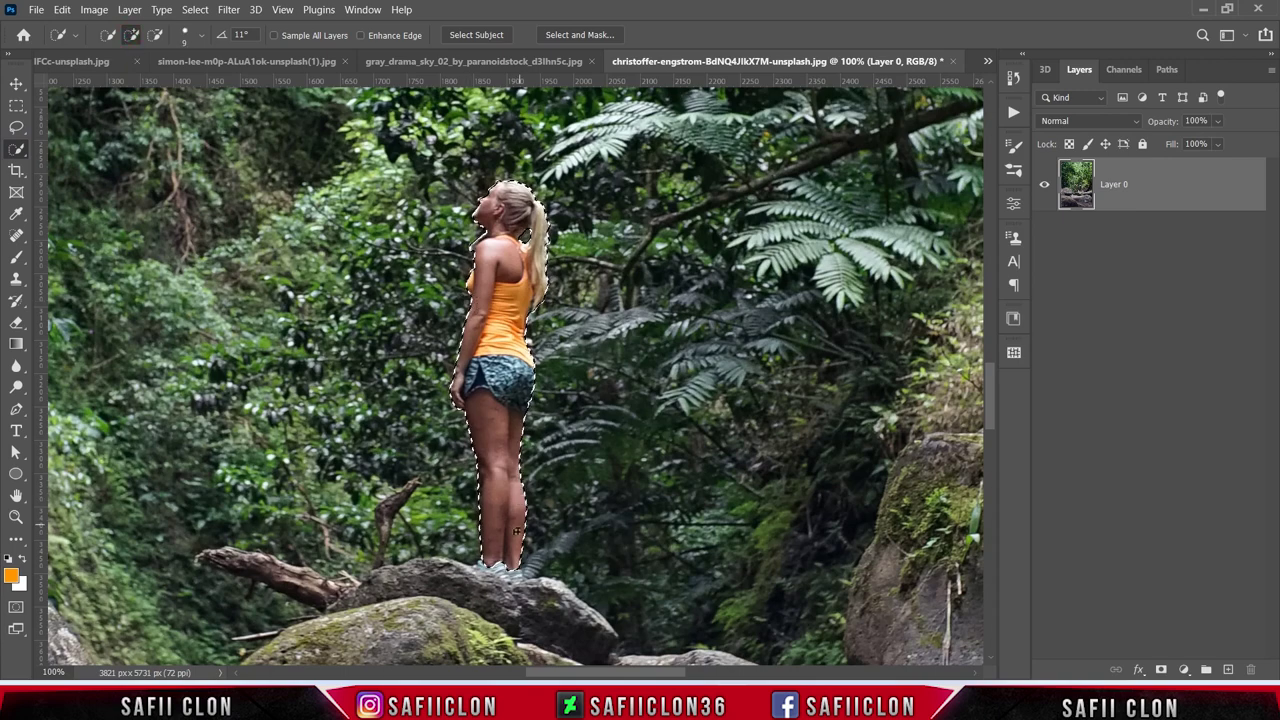
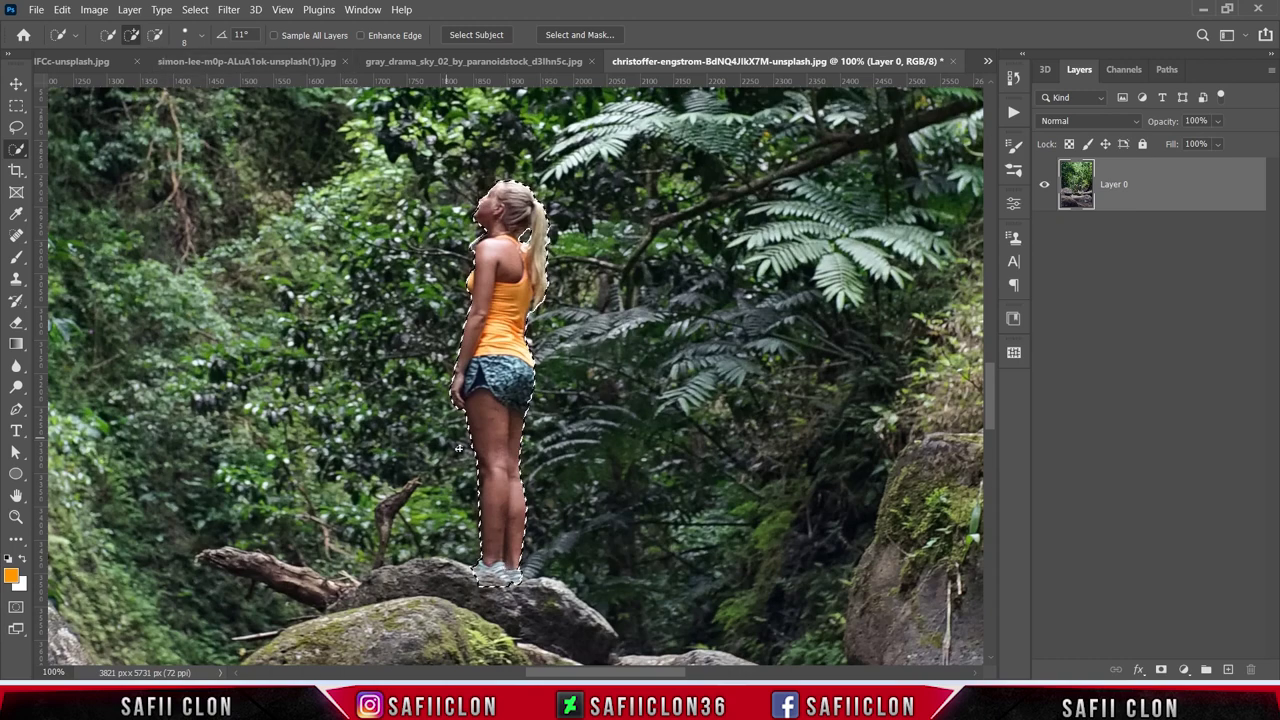
- Subtract the rock by her feet from the selection and add a layer mask isolating the woman
{"action": "key", "text": "alt"}
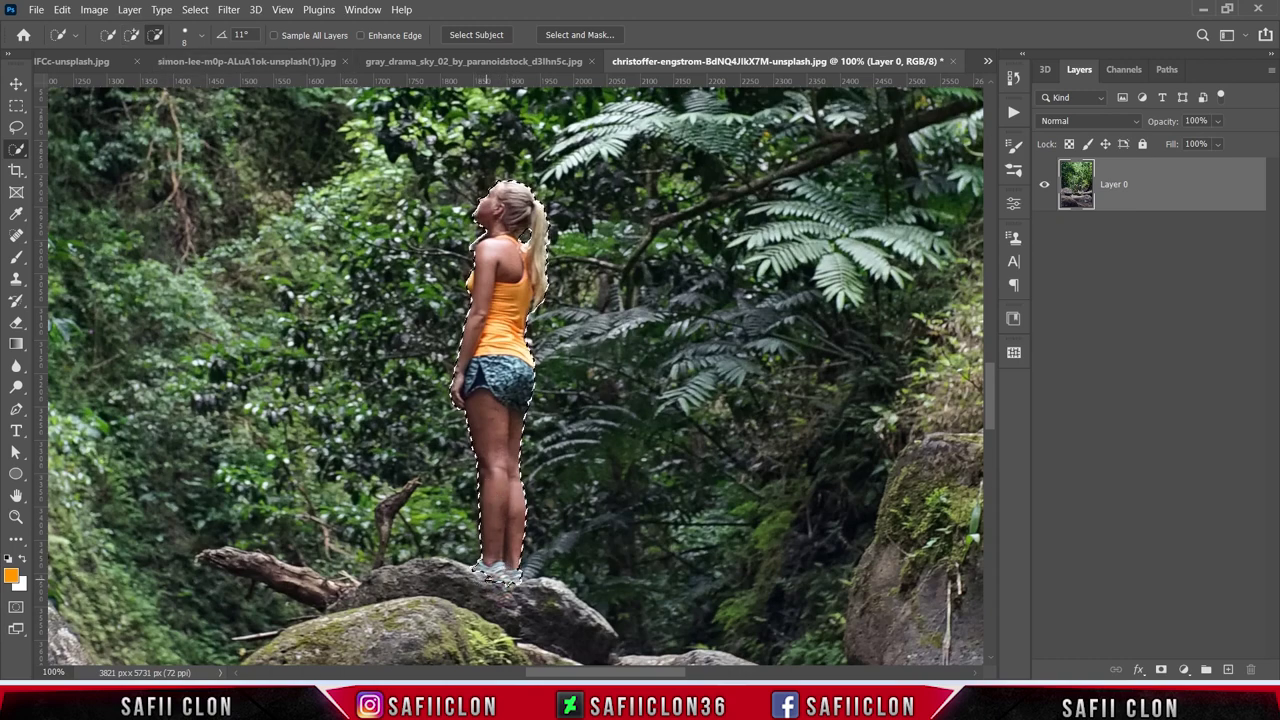
{"action": "left_click", "coordinate": [493, 581], "text": "alt"}
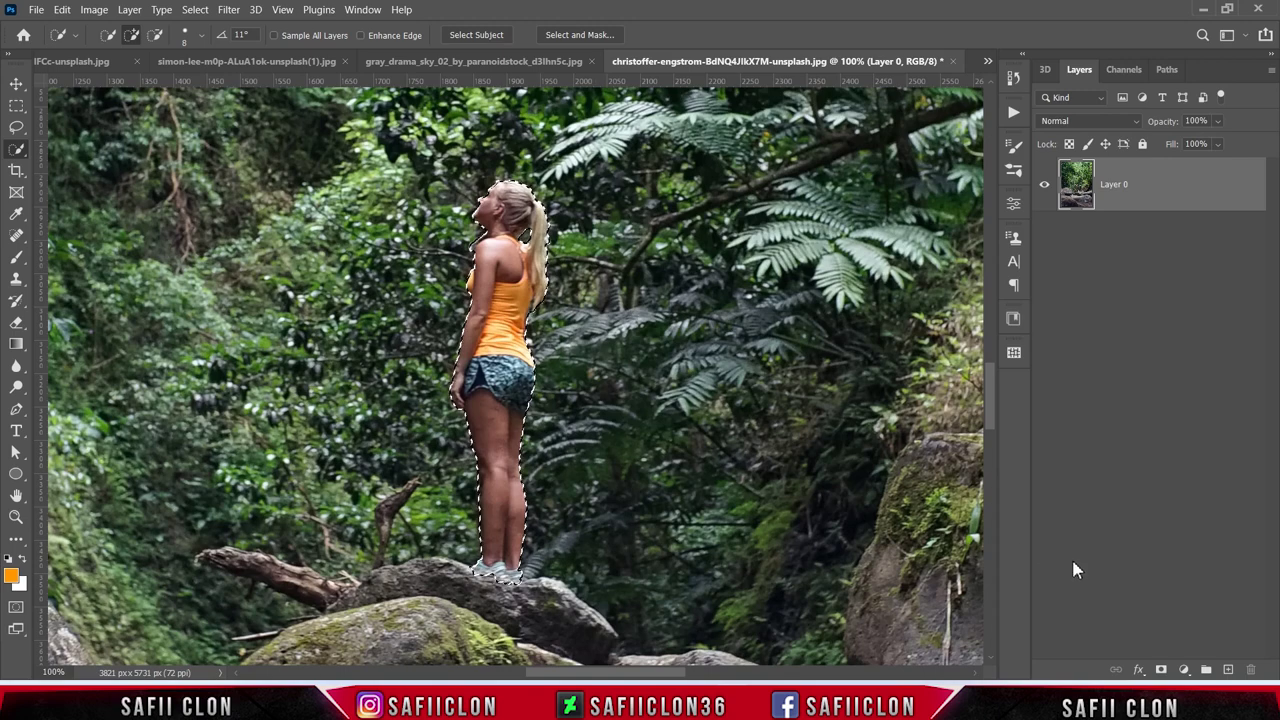
{"action": "left_click", "coordinate": [1161, 669]}
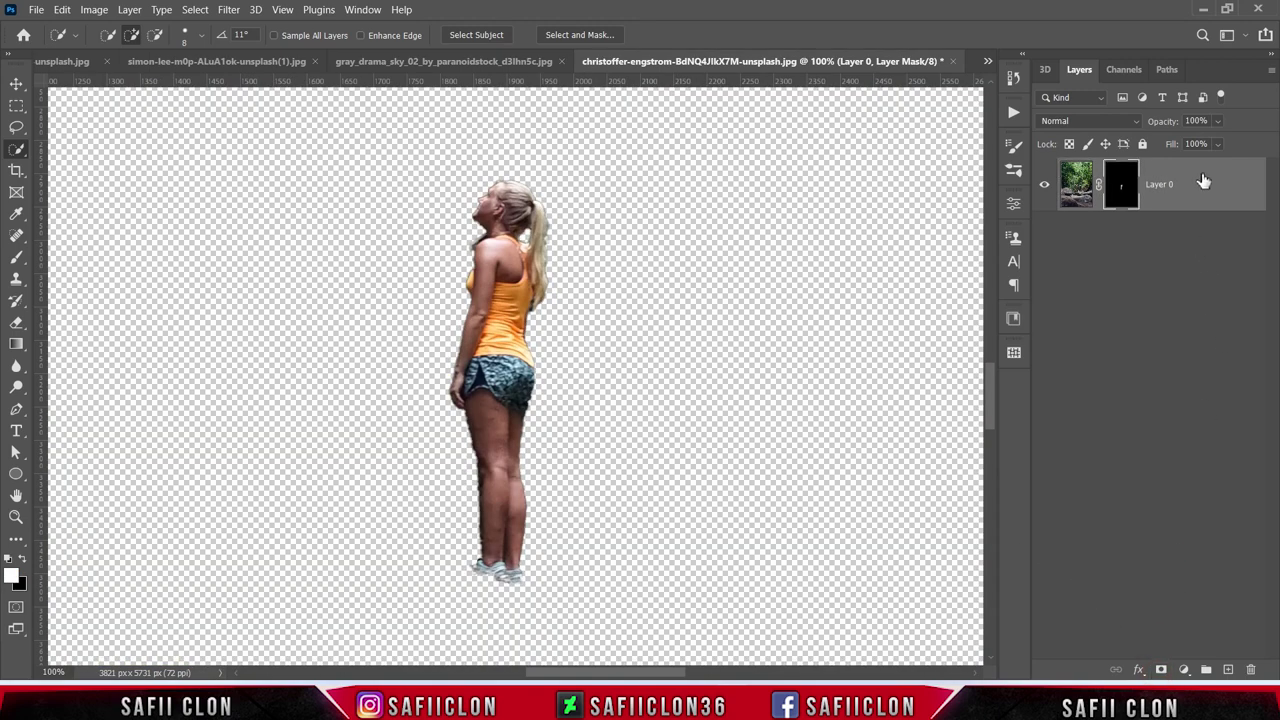
{"action": "right_click", "coordinate": [1125, 188]}
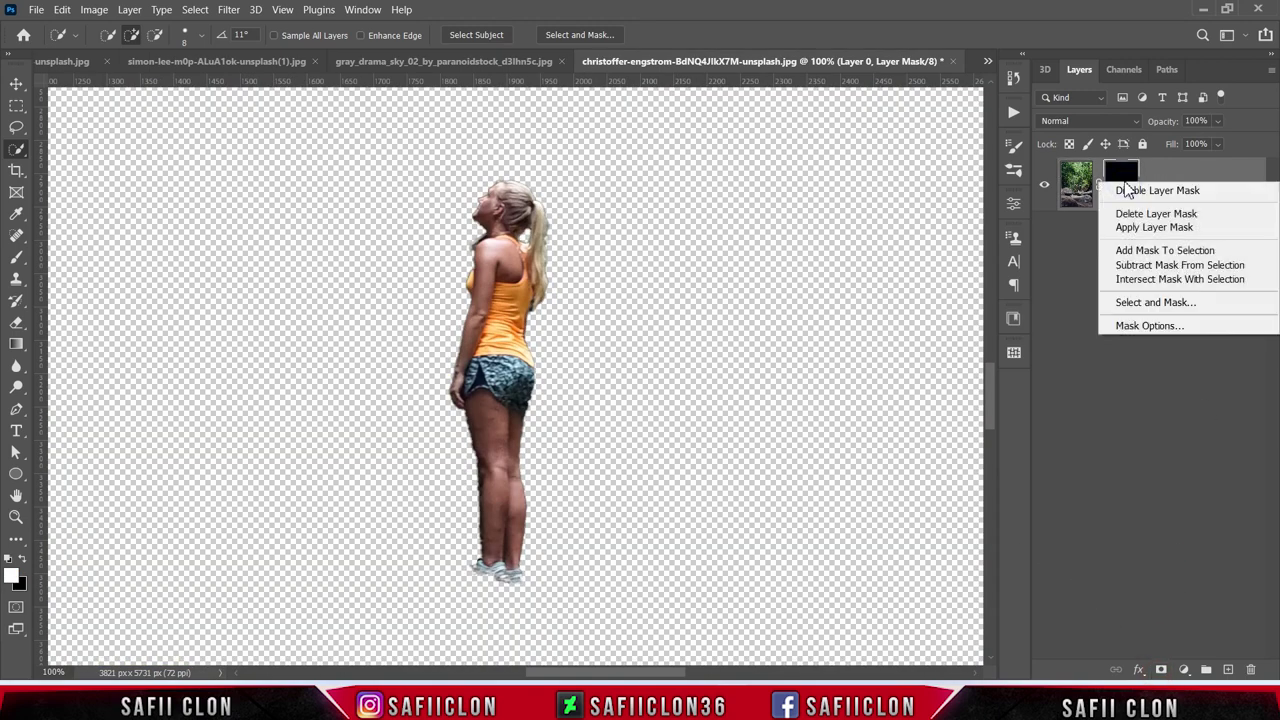
- In Select and Mask, preview as overlay and refine her hair edge with a 12 px brush
{"action": "left_click", "coordinate": [1145, 308]}
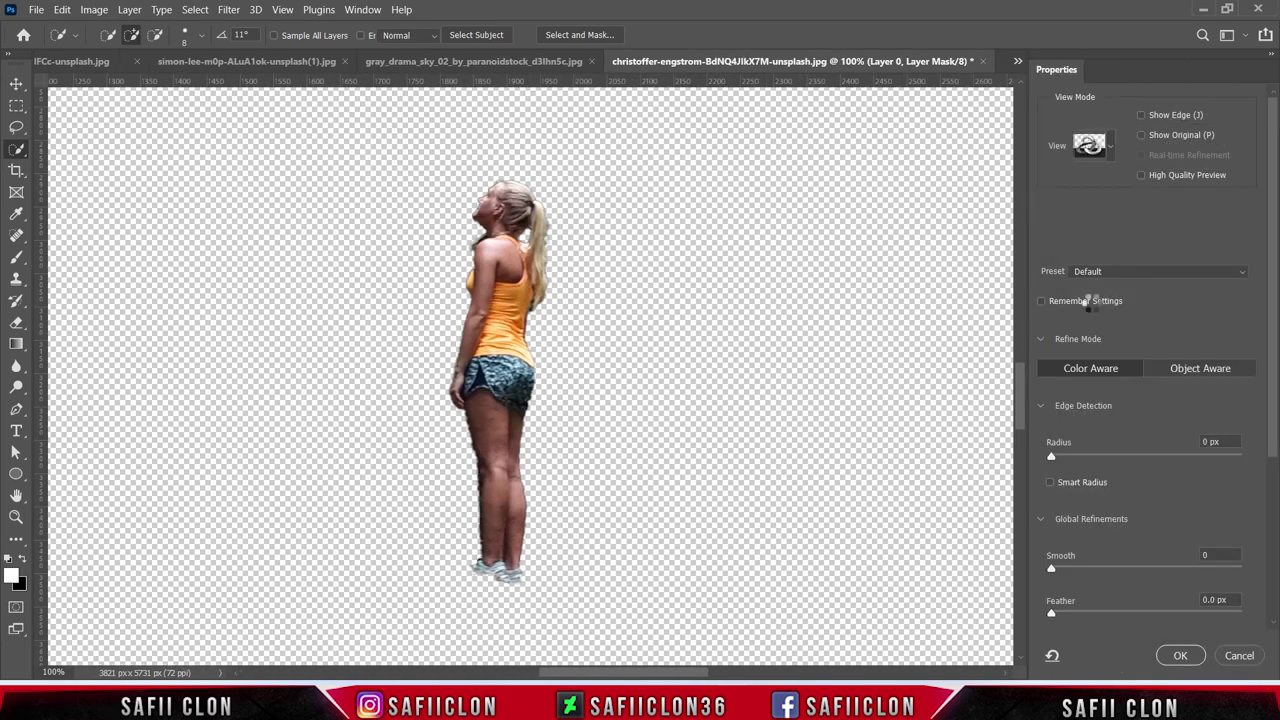
{"action": "left_click", "coordinate": [1110, 150]}
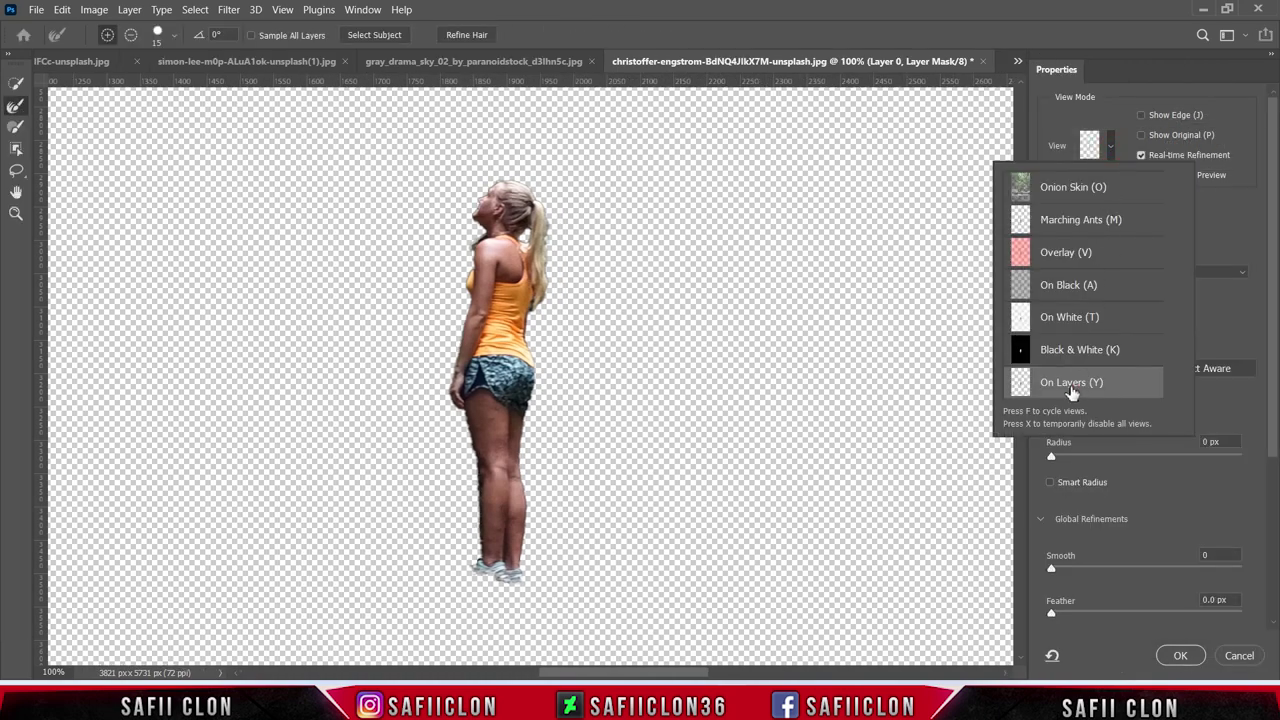
{"action": "left_click", "coordinate": [1112, 150]}
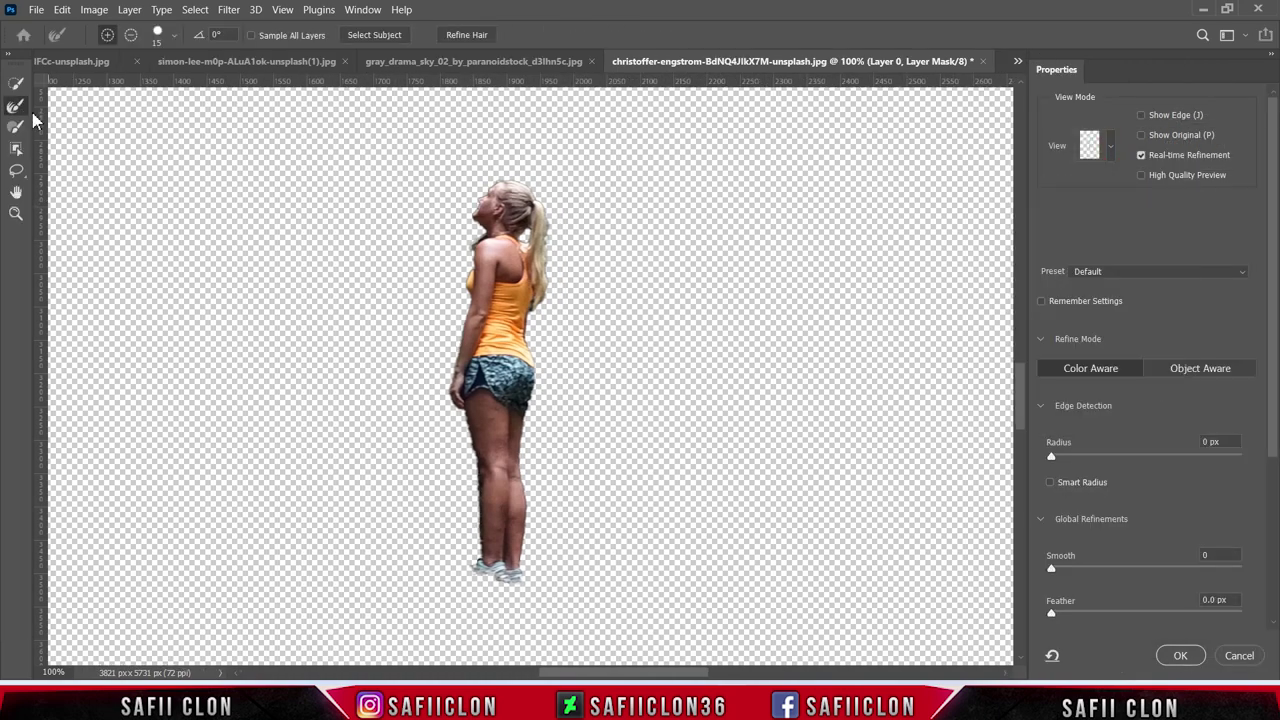
{"action": "left_click", "coordinate": [174, 38]}
{"action": "left_click_drag", "start_coordinate": [92, 86], "coordinate": [89, 84]}
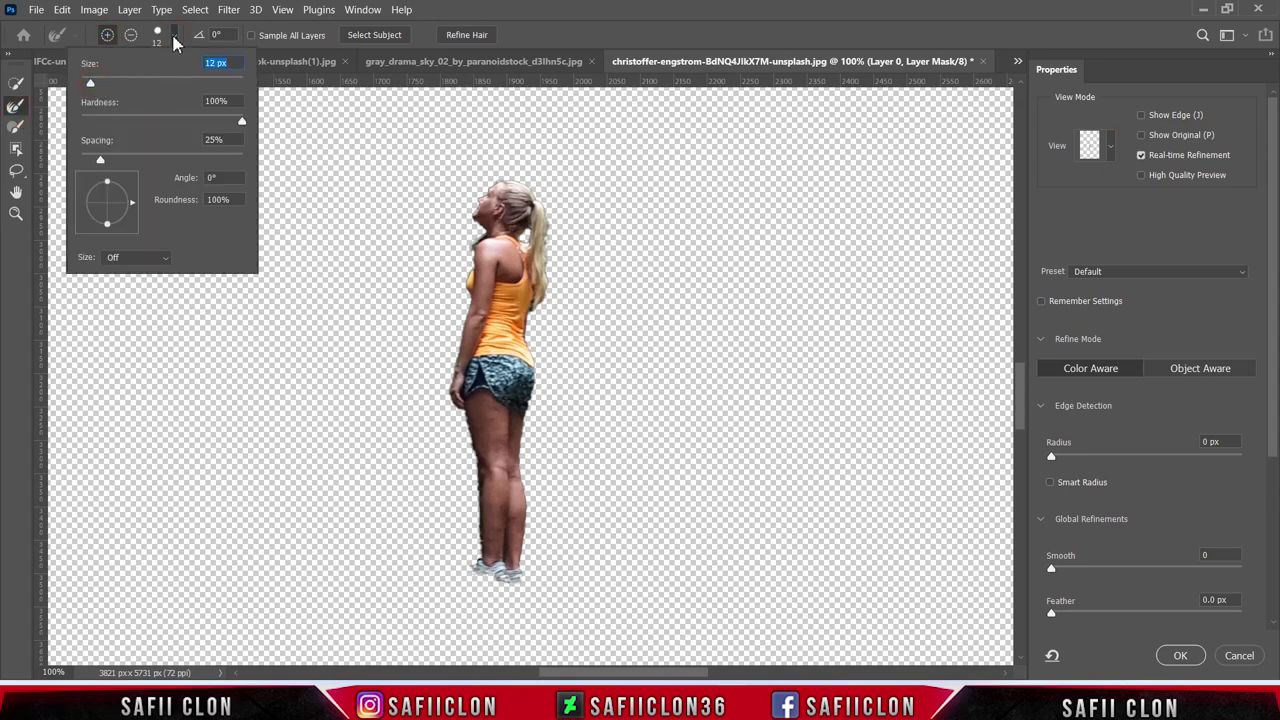
{"action": "left_click", "coordinate": [174, 38]}
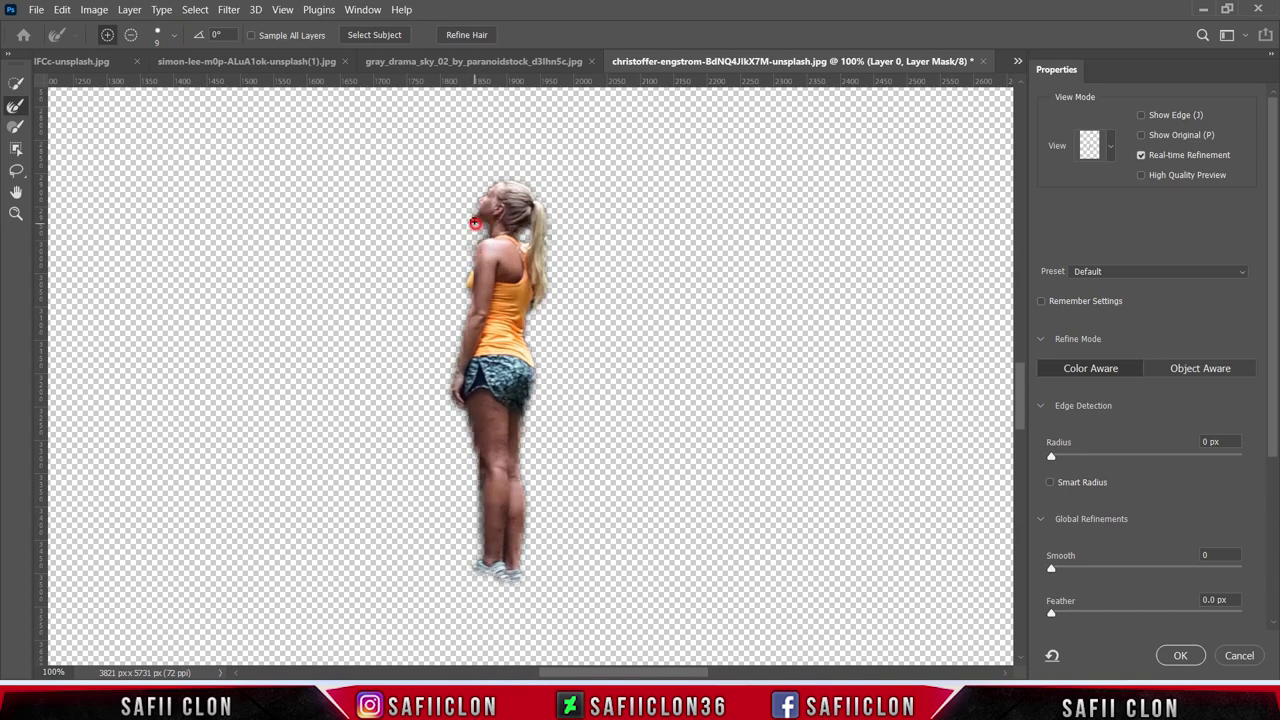
{"action": "left_click_drag", "start_coordinate": [523, 241], "coordinate": [534, 284]}
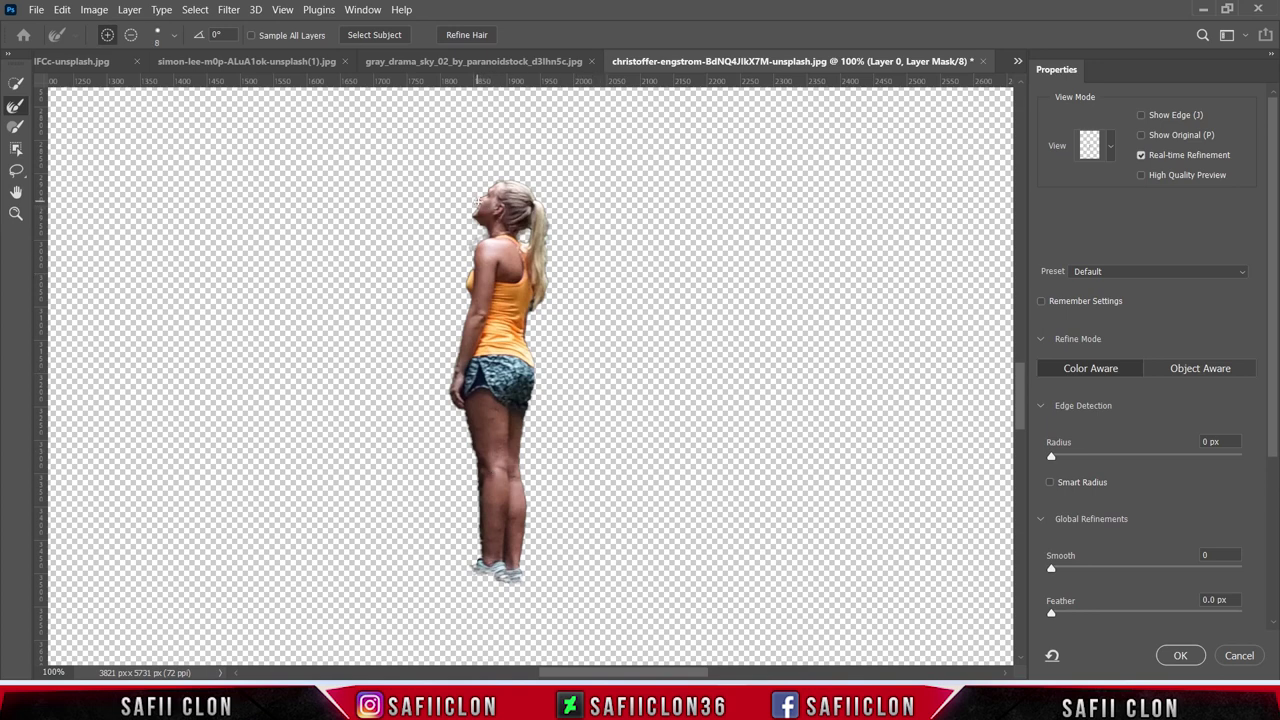
- Set Shift Edge -61%, Contrast 2% and Feather 0.5 px, then accept the mask
{"action": "scroll", "coordinate": [1257, 425], "scroll_direction": "down", "scroll_amount": 5}
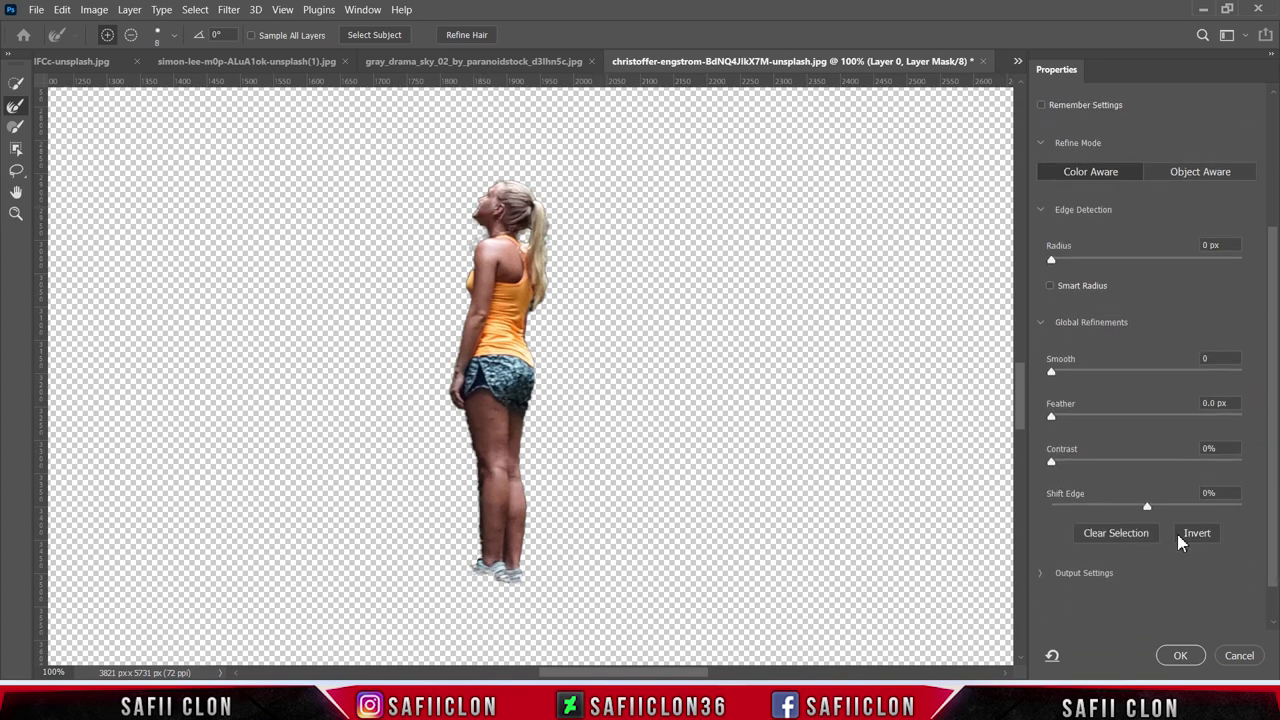
{"action": "left_click_drag", "start_coordinate": [1130, 510], "coordinate": [1127, 507]}
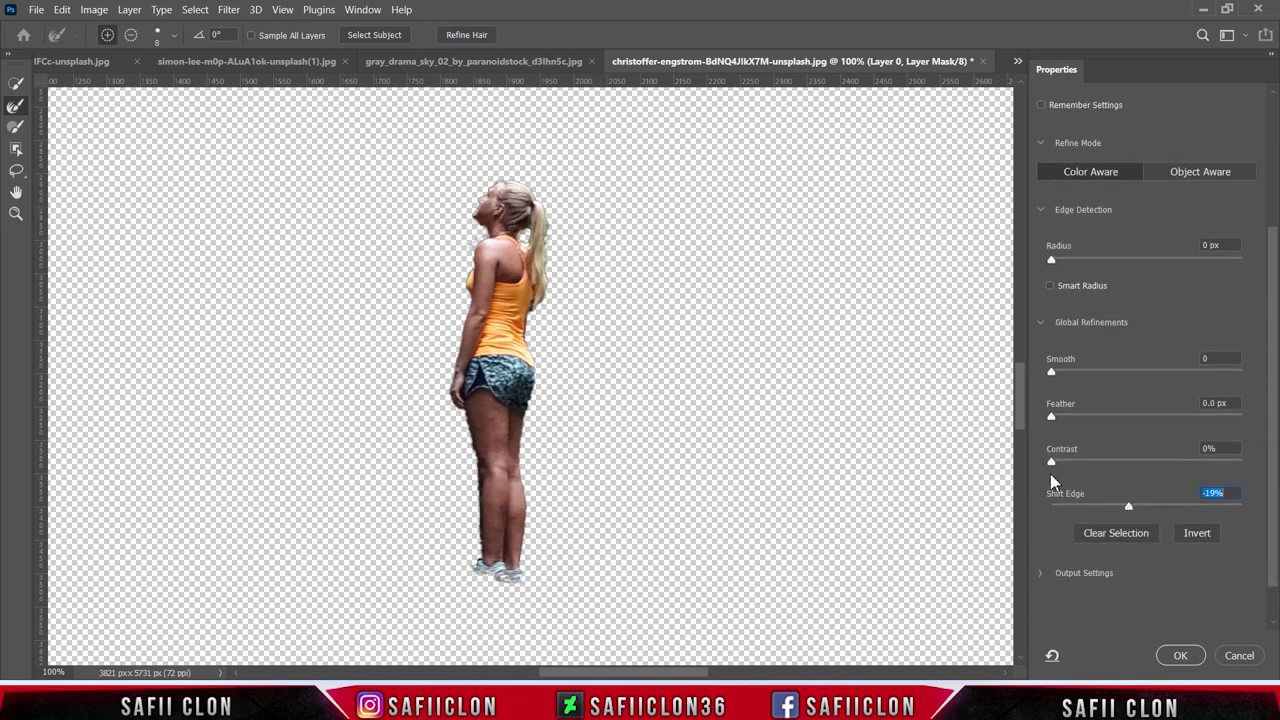
{"action": "left_click_drag", "start_coordinate": [1052, 461], "coordinate": [1057, 462]}
{"action": "left_click", "coordinate": [1057, 415]}
{"action": "left_click_drag", "start_coordinate": [1106, 505], "coordinate": [1090, 505]}
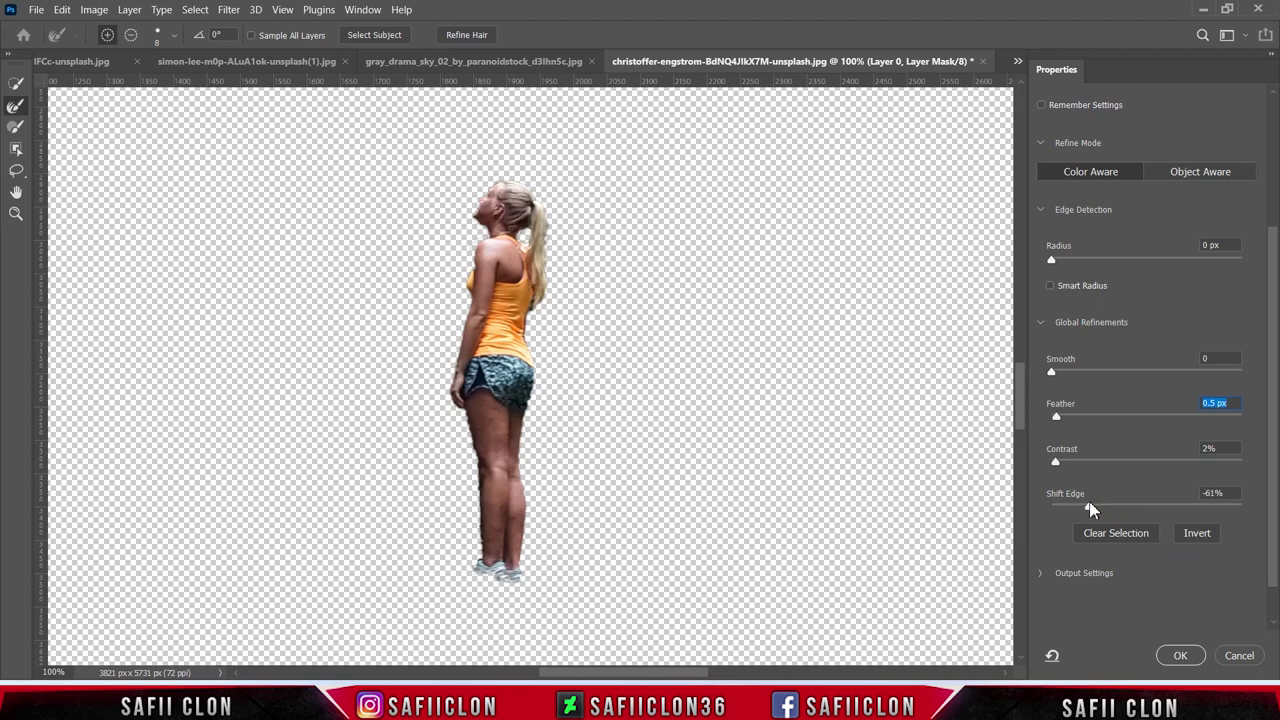
{"action": "left_click", "coordinate": [1178, 656]}
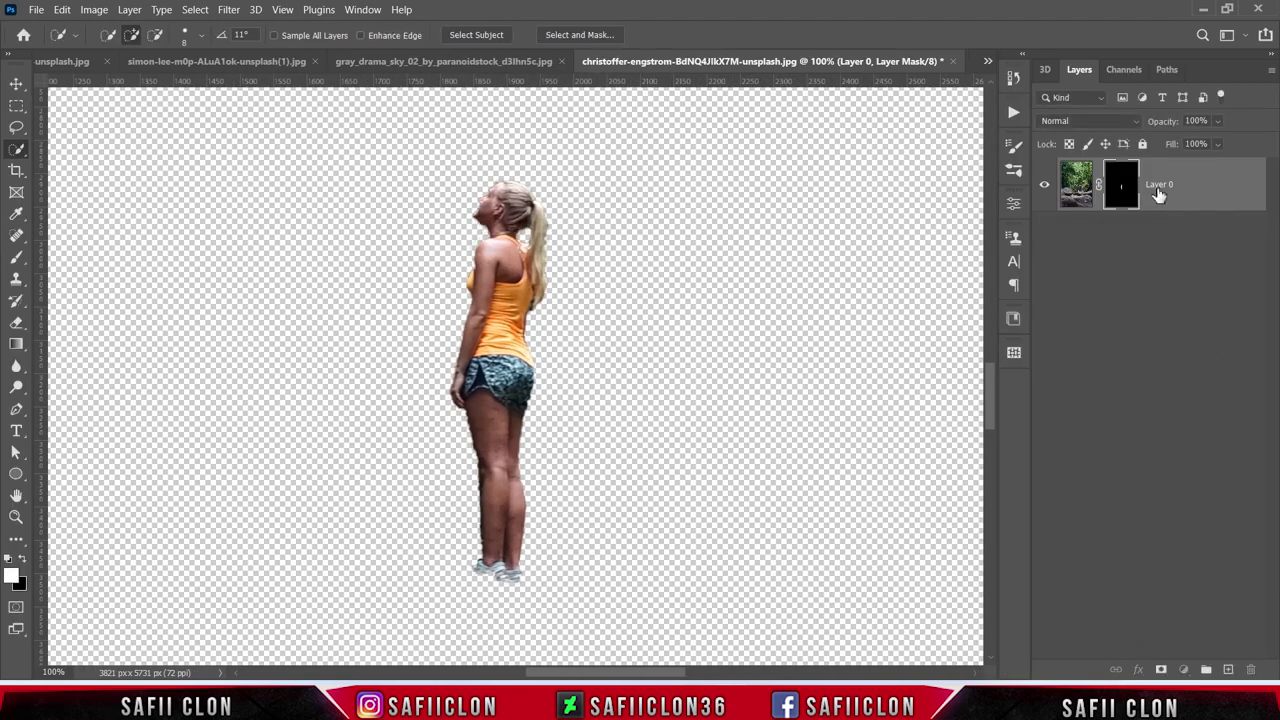
- Apply the layer mask and drag the cut-out woman into the moon composite
{"action": "right_click", "coordinate": [1125, 187]}
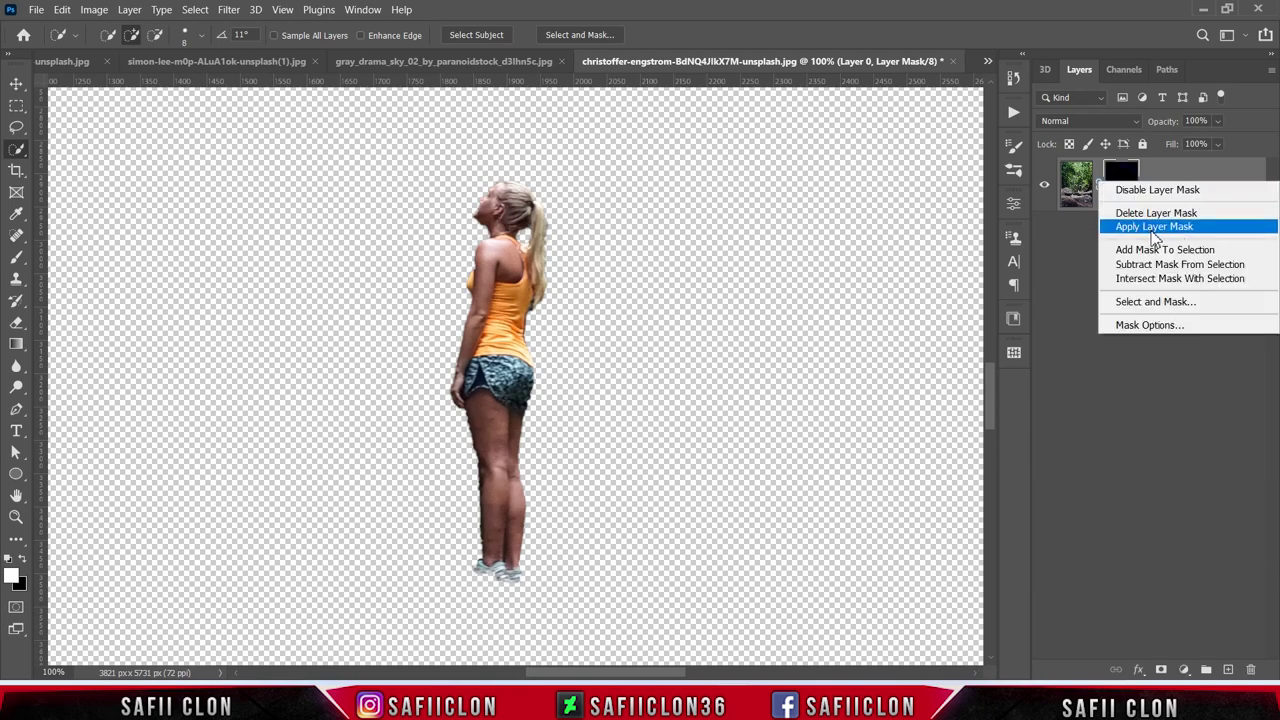
{"action": "left_click", "coordinate": [1150, 228]}
{"action": "mouse_move", "coordinate": [1210, 193]}
{"action": "left_mouse_down"}
{"action": "mouse_move", "coordinate": [78, 63]}
{"action": "mouse_move", "coordinate": [689, 380]}
{"action": "left_mouse_up"}
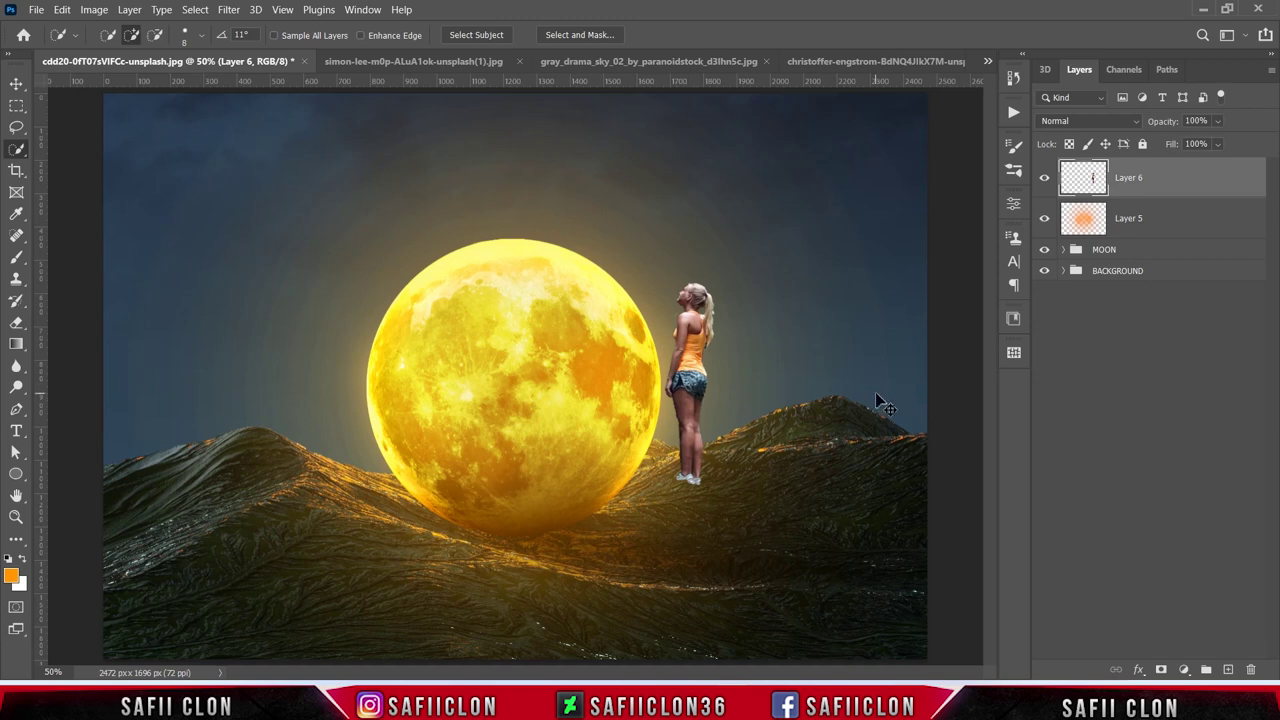
- Scale the woman down with Free Transform and place her on the right hillside
{"action": "key", "text": "ctrl+t"}
{"action": "left_click_drag", "start_coordinate": [668, 288], "coordinate": [680, 348]}
{"action": "left_click_drag", "start_coordinate": [711, 399], "coordinate": [765, 483]}
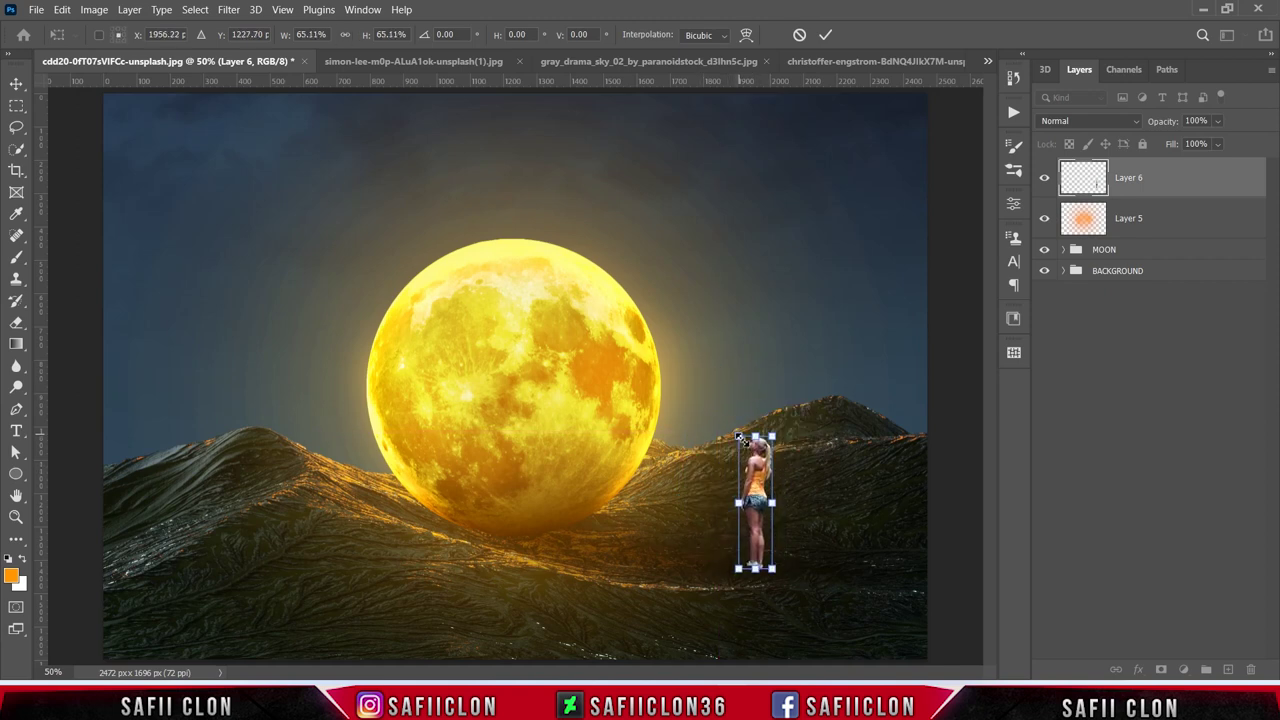
{"action": "mouse_move", "coordinate": [736, 431]}
{"action": "left_mouse_down"}
{"action": "mouse_move", "coordinate": [724, 452]}
{"action": "mouse_move", "coordinate": [718, 427]}
{"action": "left_mouse_up"}
{"action": "left_click_drag", "start_coordinate": [737, 486], "coordinate": [733, 491]}
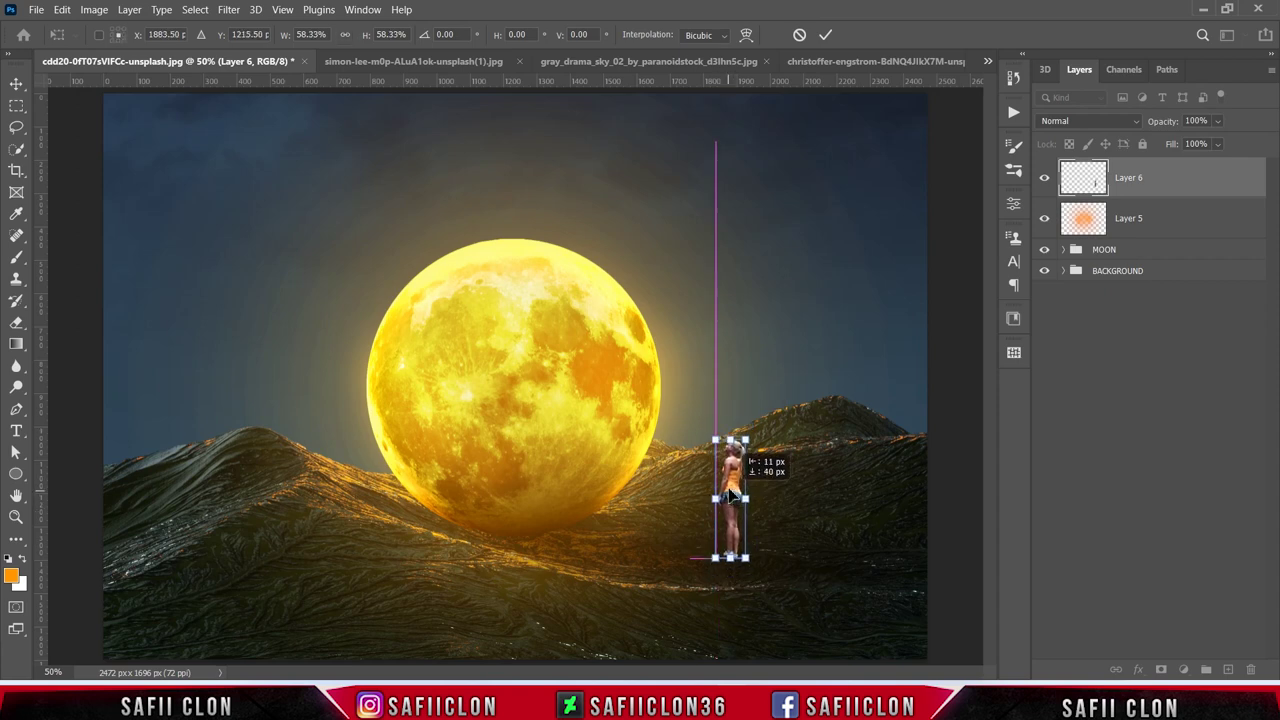
{"action": "left_click", "coordinate": [825, 35]}
{"action": "key", "text": "w"}
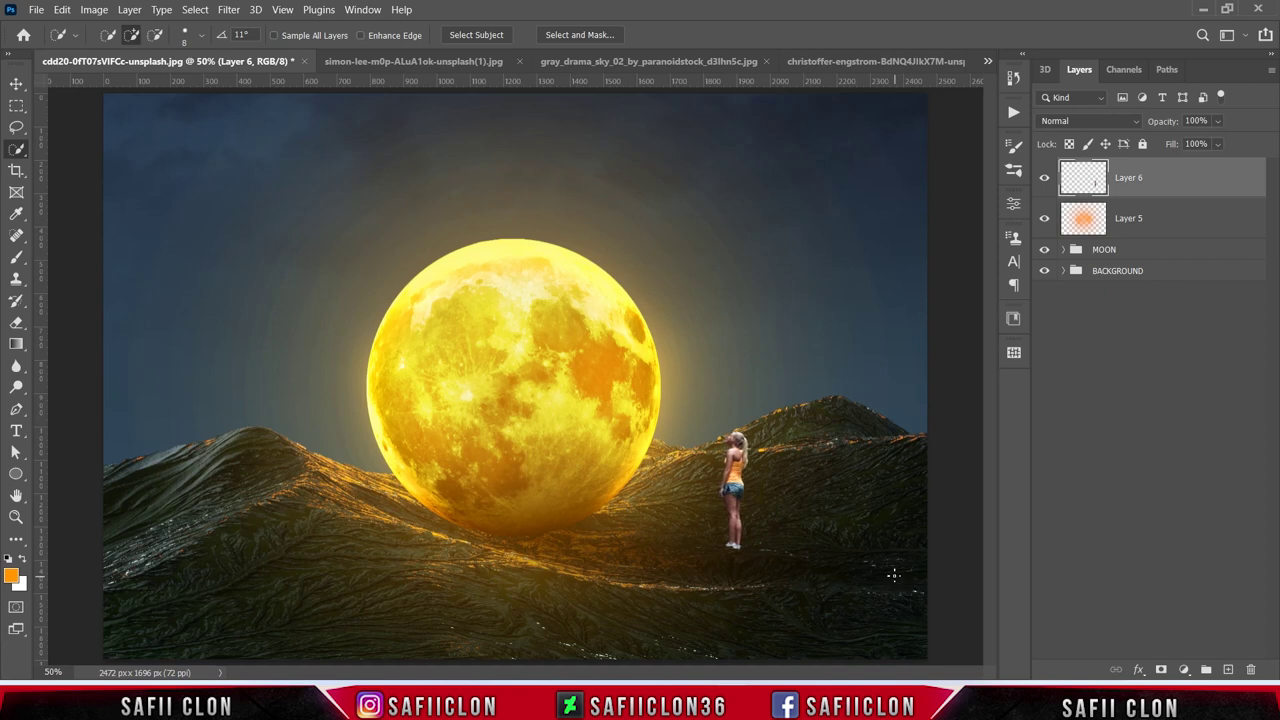
- Put Layer 6 into a new group named MODEL
{"action": "right_click", "coordinate": [1174, 180]}
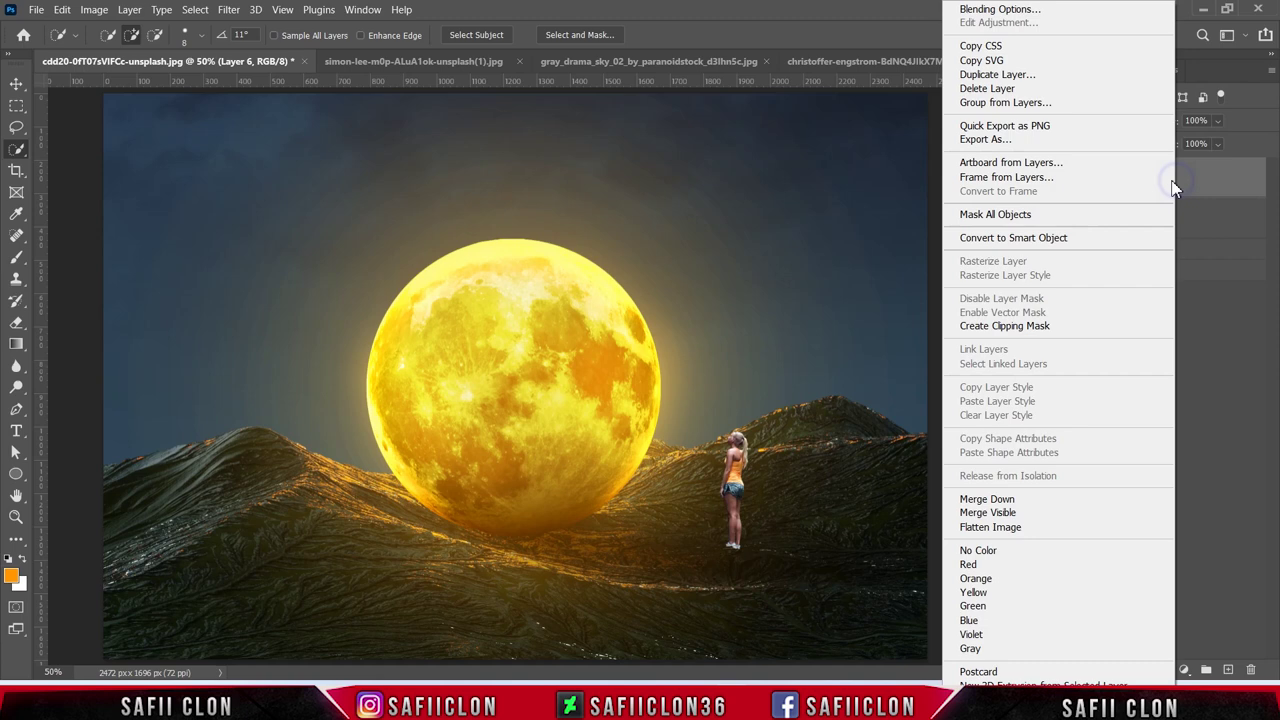
{"action": "left_click", "coordinate": [1005, 103]}
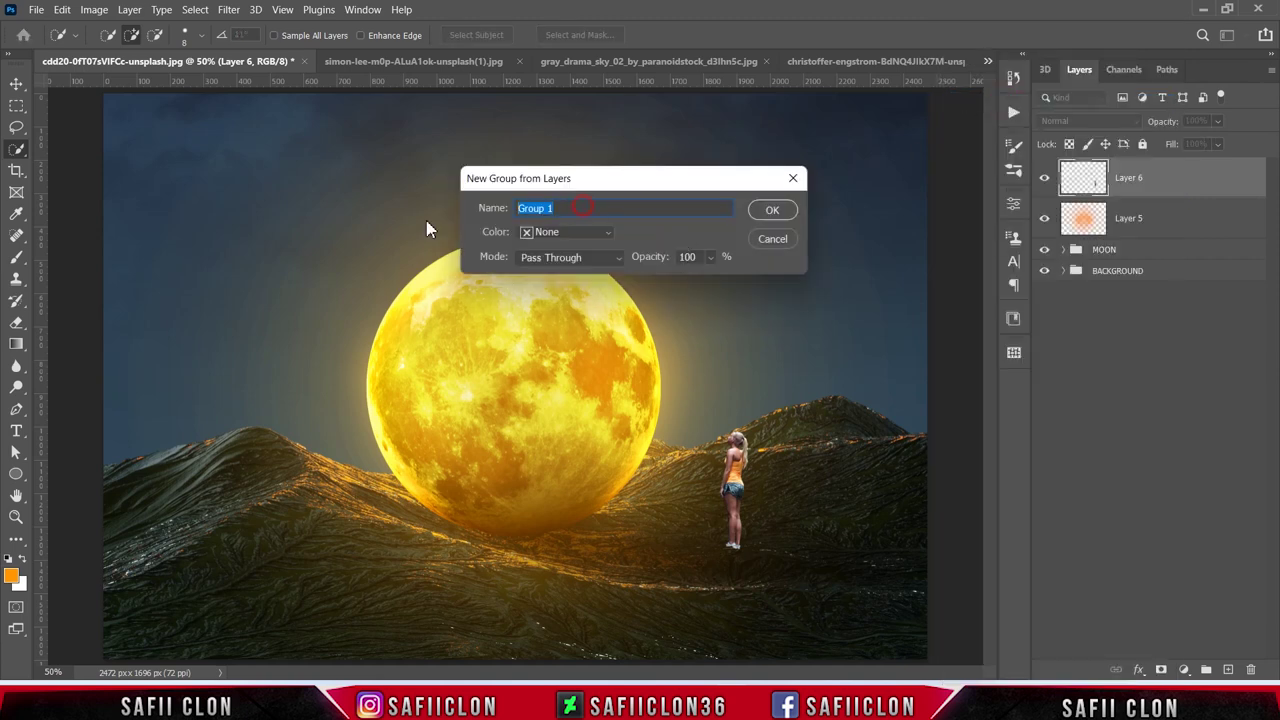
{"action": "type", "text": "MODEL"}
{"action": "left_click", "coordinate": [768, 210]}
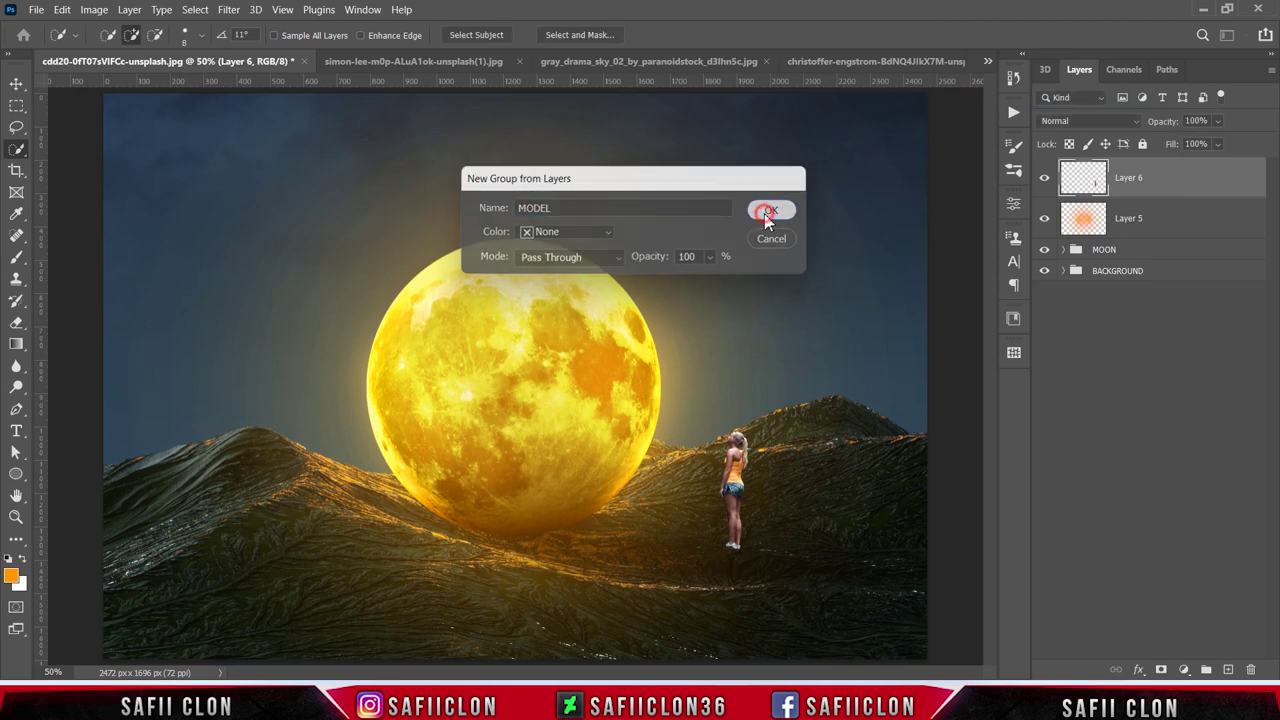
{"action": "left_click", "coordinate": [1210, 205]}
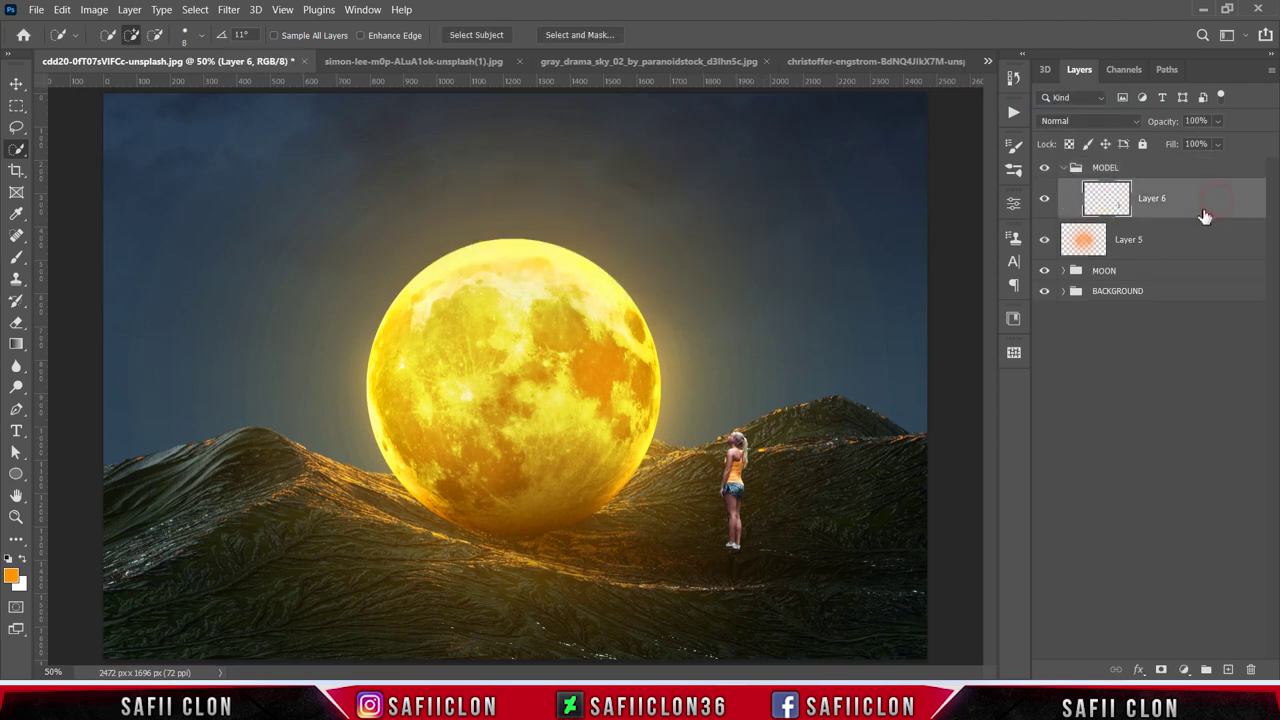
{"action": "left_click", "coordinate": [1045, 205]}
- Add a Color Balance adjustment above the woman and zoom in
{"action": "left_click", "coordinate": [1184, 669]}
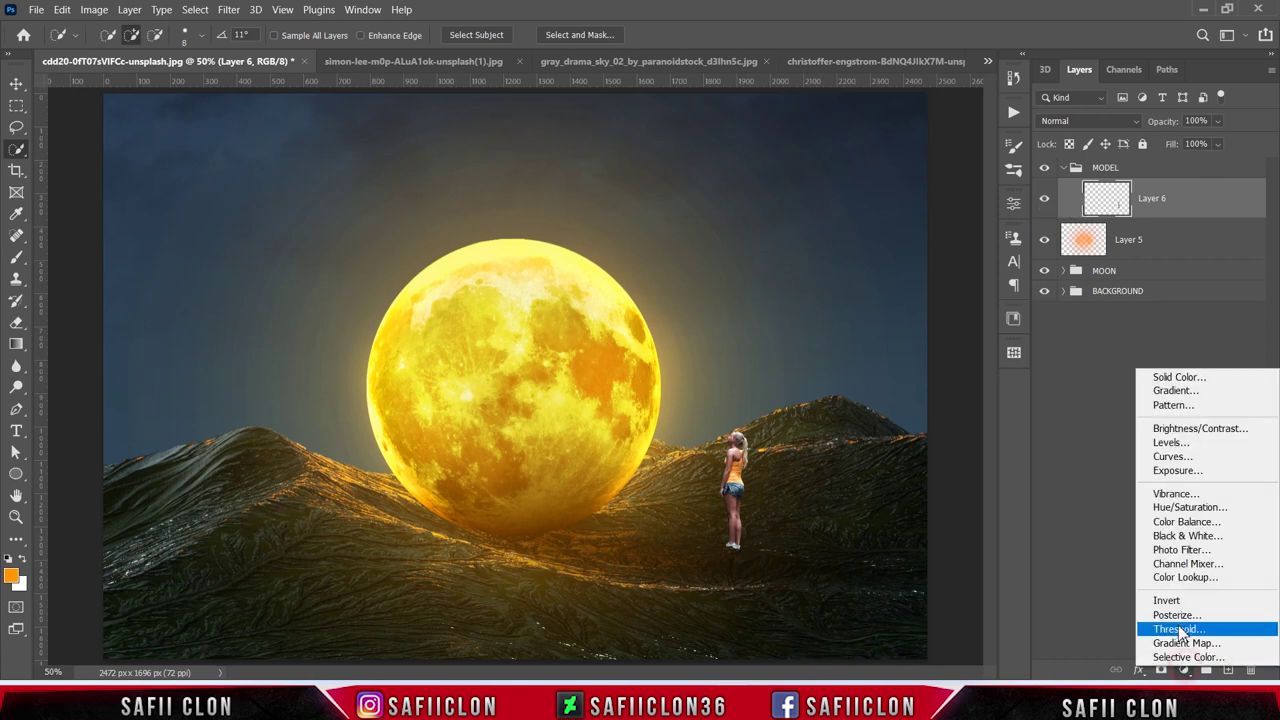
{"action": "left_click", "coordinate": [1190, 522]}
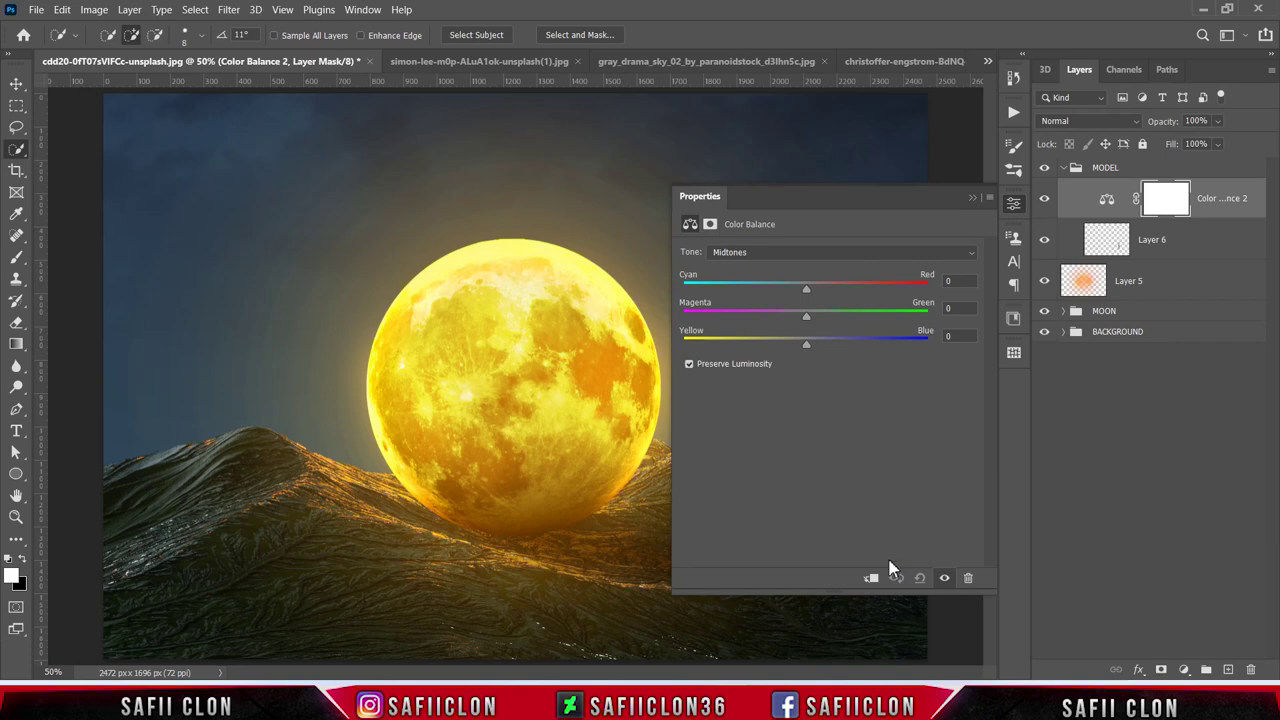
{"action": "key", "text": "ctrl+plus"}
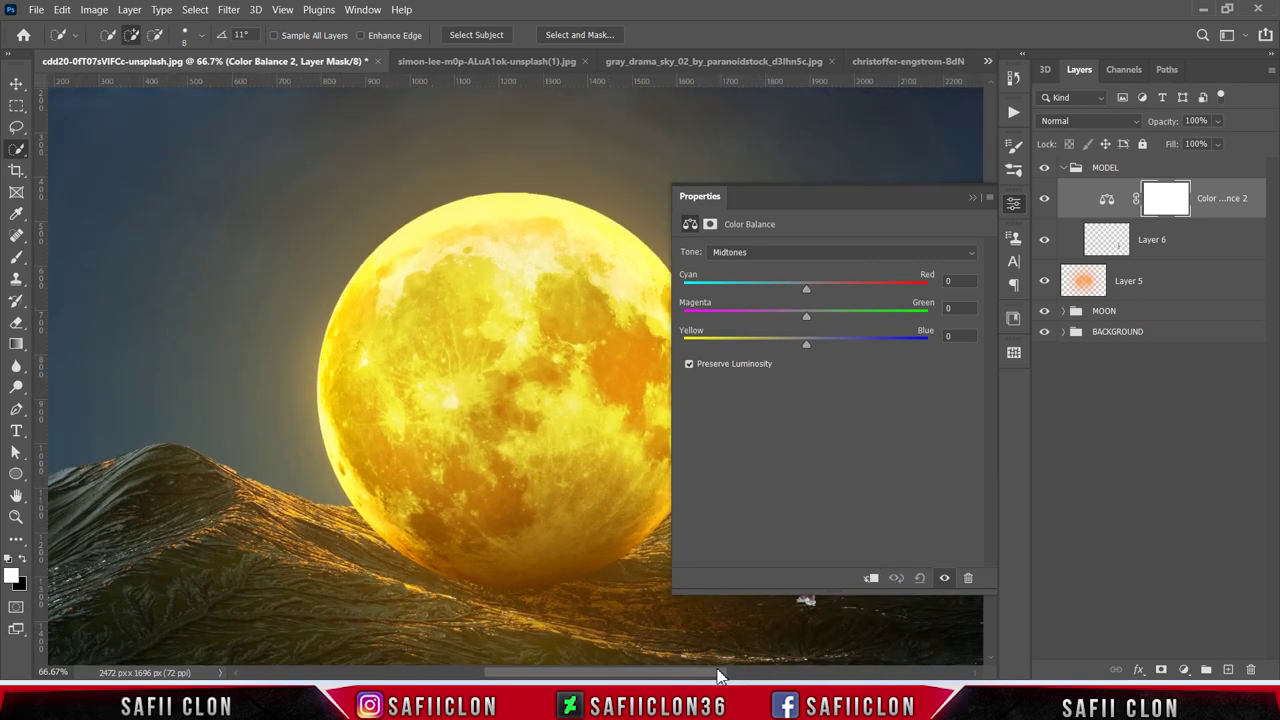
{"action": "left_click_drag", "start_coordinate": [718, 677], "coordinate": [810, 677]}
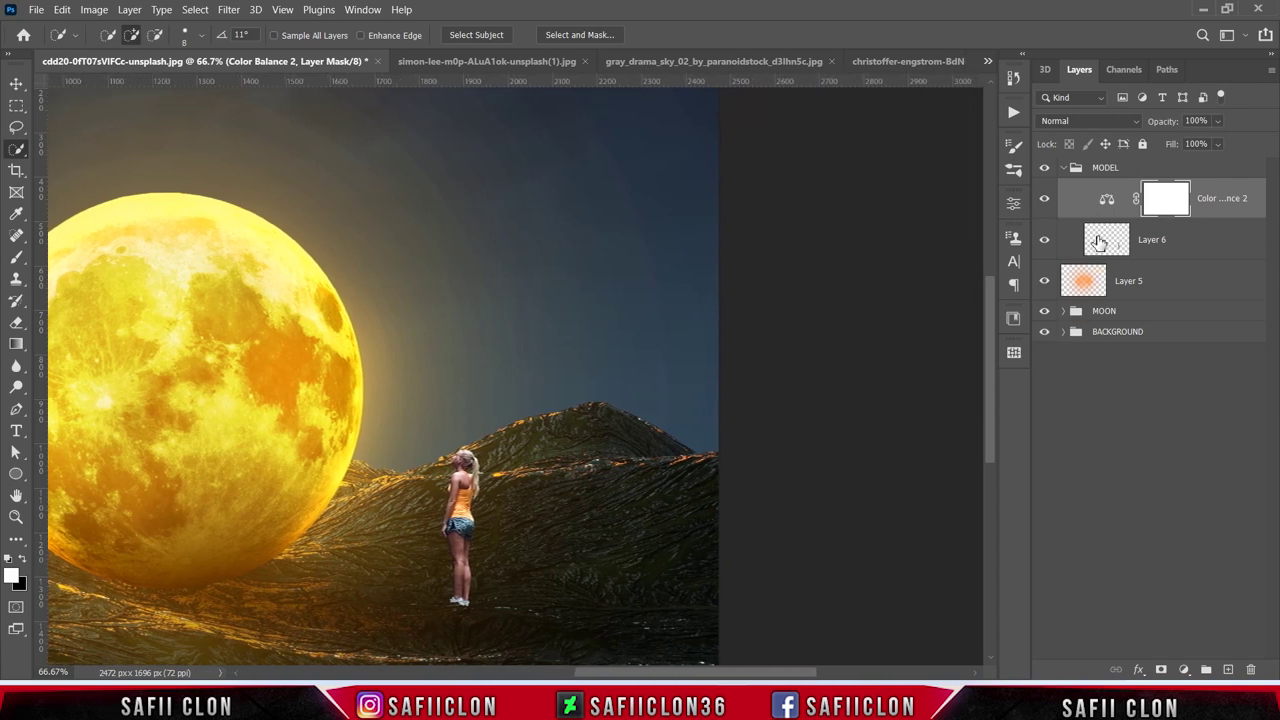
- Push the shadows toward yellow to -76 and clip the Color Balance to the model
{"action": "double_click", "coordinate": [1107, 200]}
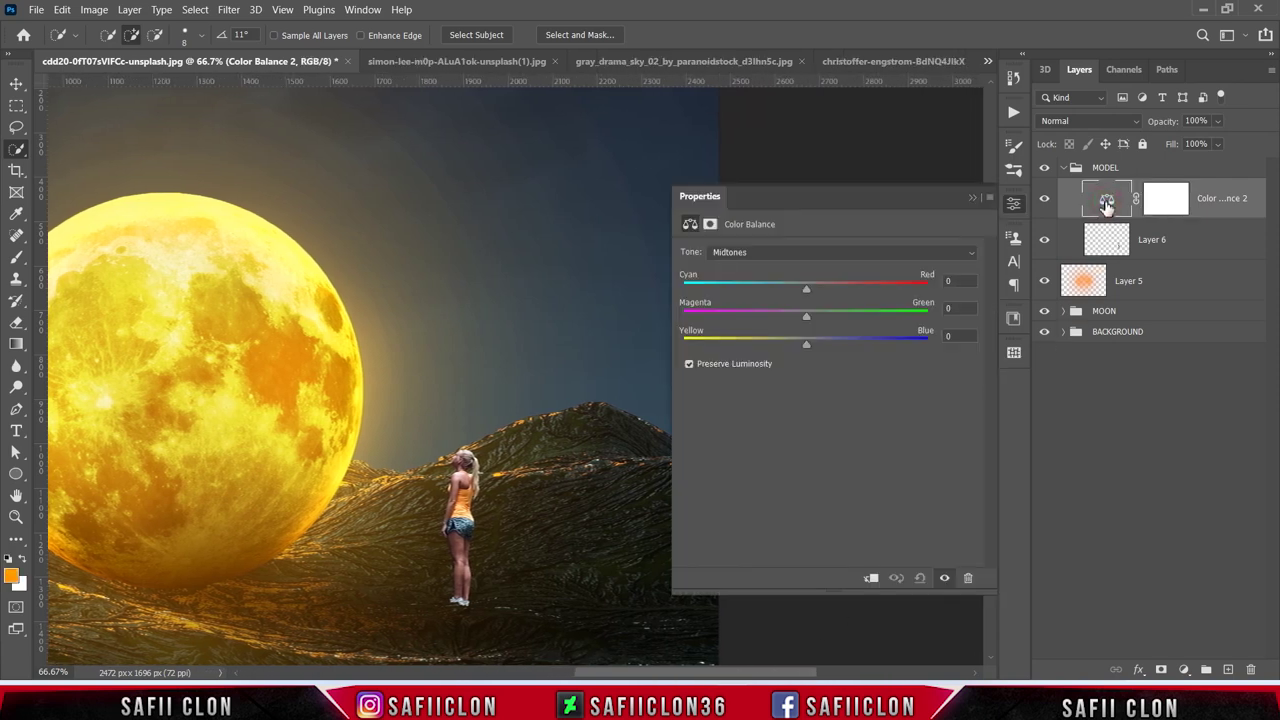
{"action": "left_click", "coordinate": [796, 253]}
{"action": "left_click", "coordinate": [791, 267]}
{"action": "left_click_drag", "start_coordinate": [807, 346], "coordinate": [736, 348]}
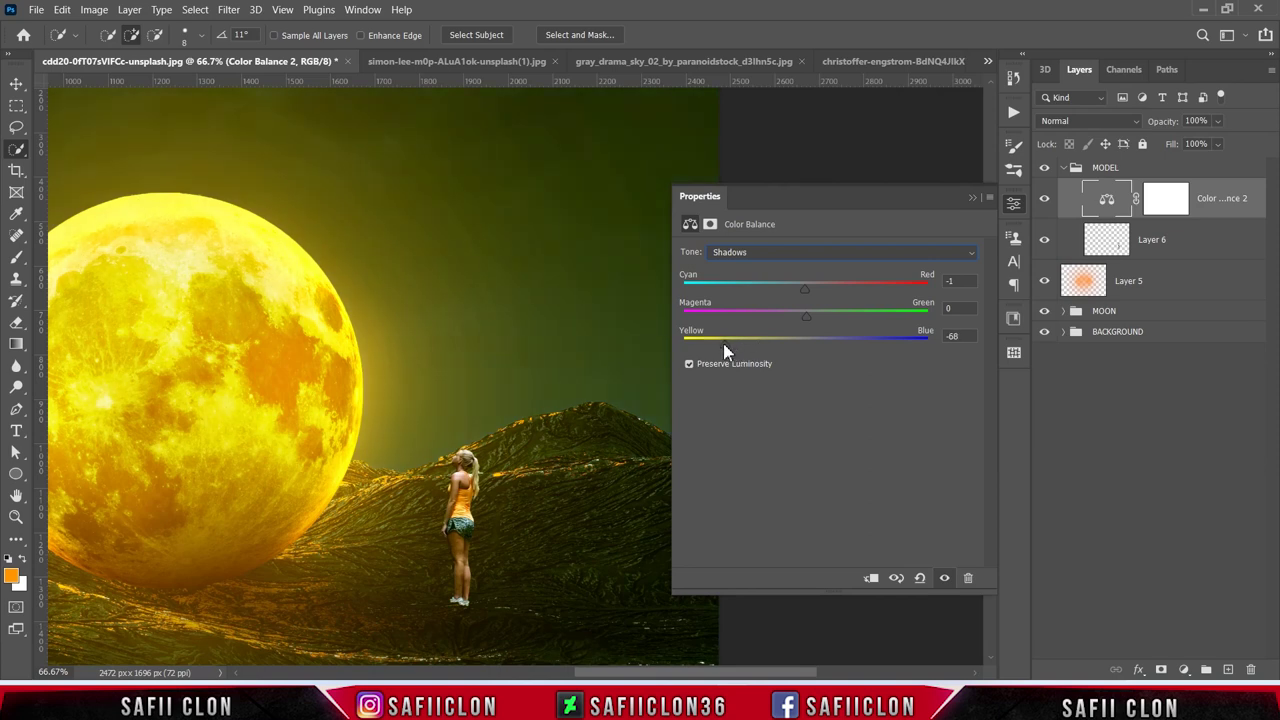
{"action": "left_click_drag", "start_coordinate": [724, 347], "coordinate": [717, 346]}
{"action": "left_click", "coordinate": [873, 578]}
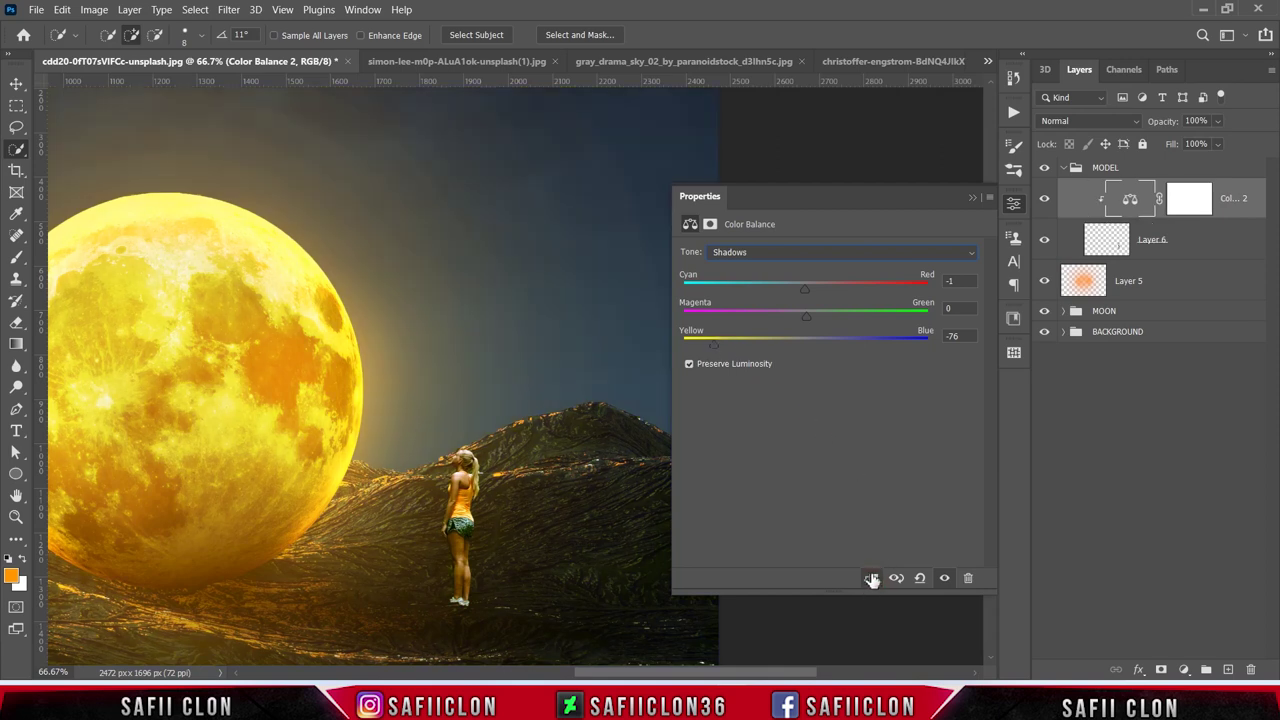
- Set midtones yellow -46 and highlights red +17, yellow -46
{"action": "left_click", "coordinate": [801, 253]}
{"action": "left_click", "coordinate": [800, 280]}
{"action": "left_click_drag", "start_coordinate": [812, 341], "coordinate": [755, 345]}
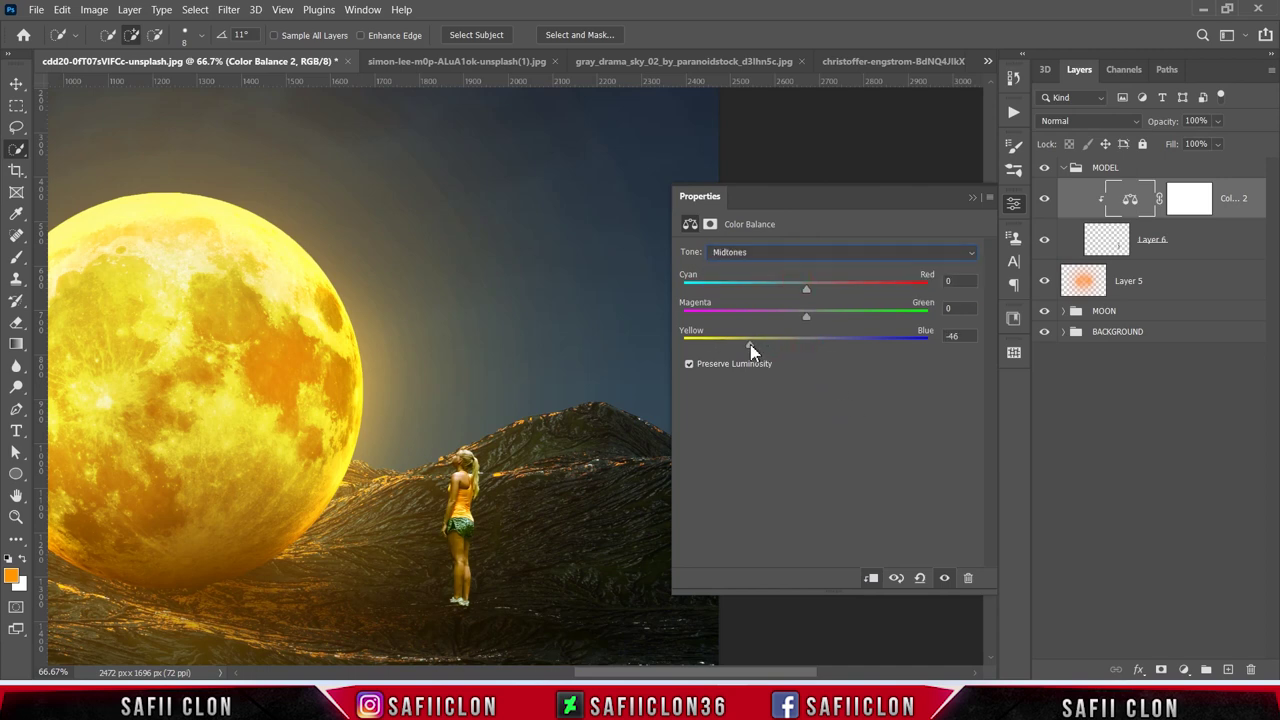
{"action": "left_click", "coordinate": [829, 253]}
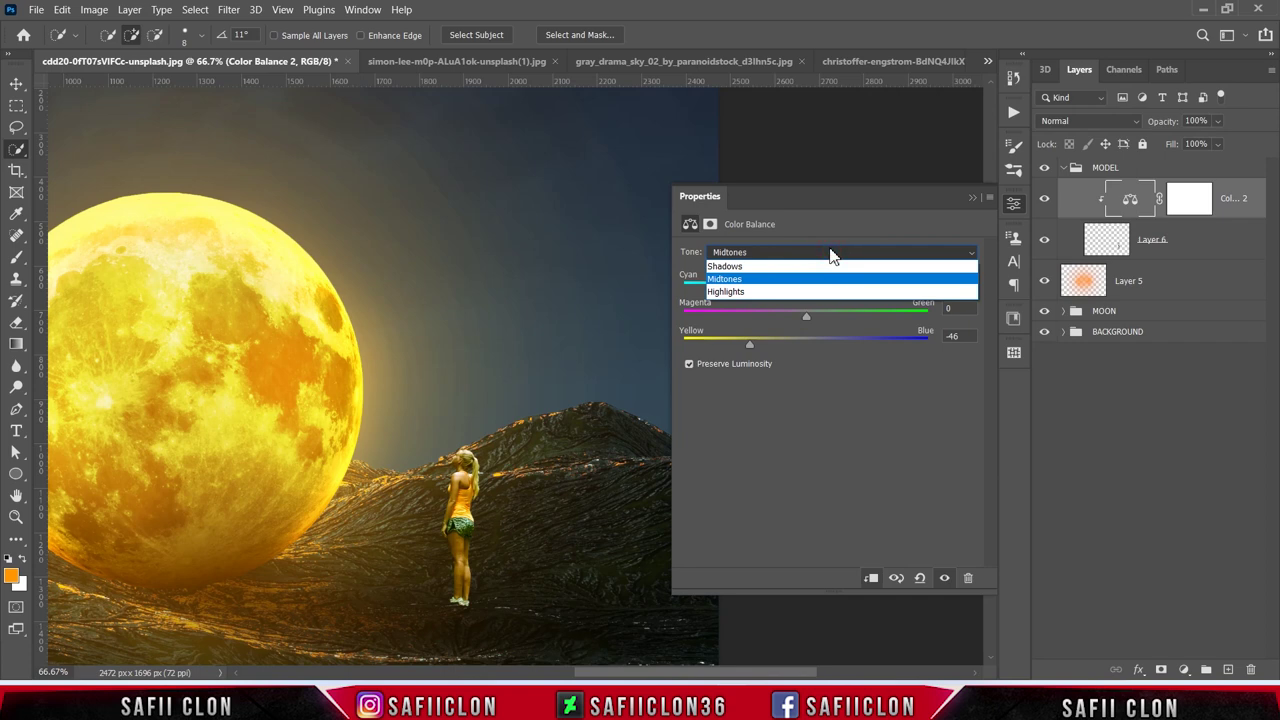
{"action": "left_click", "coordinate": [808, 292]}
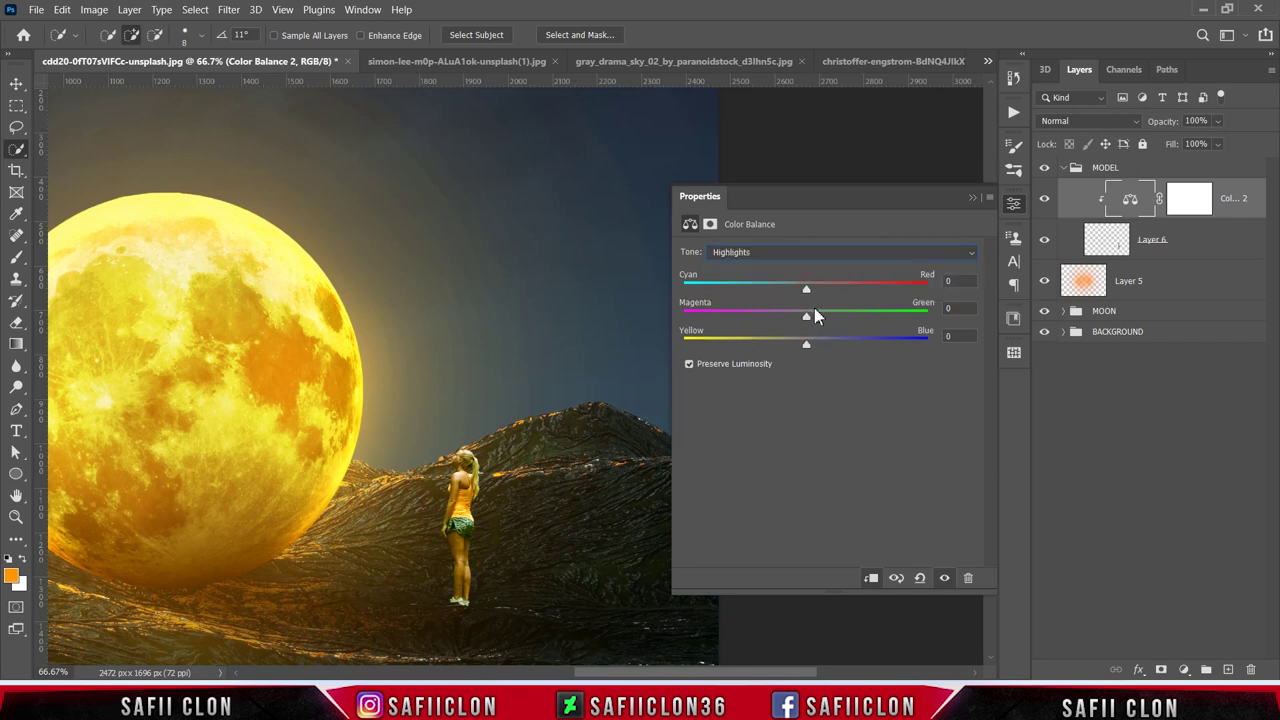
{"action": "left_click_drag", "start_coordinate": [806, 289], "coordinate": [820, 289]}
{"action": "left_click_drag", "start_coordinate": [806, 344], "coordinate": [757, 347]}
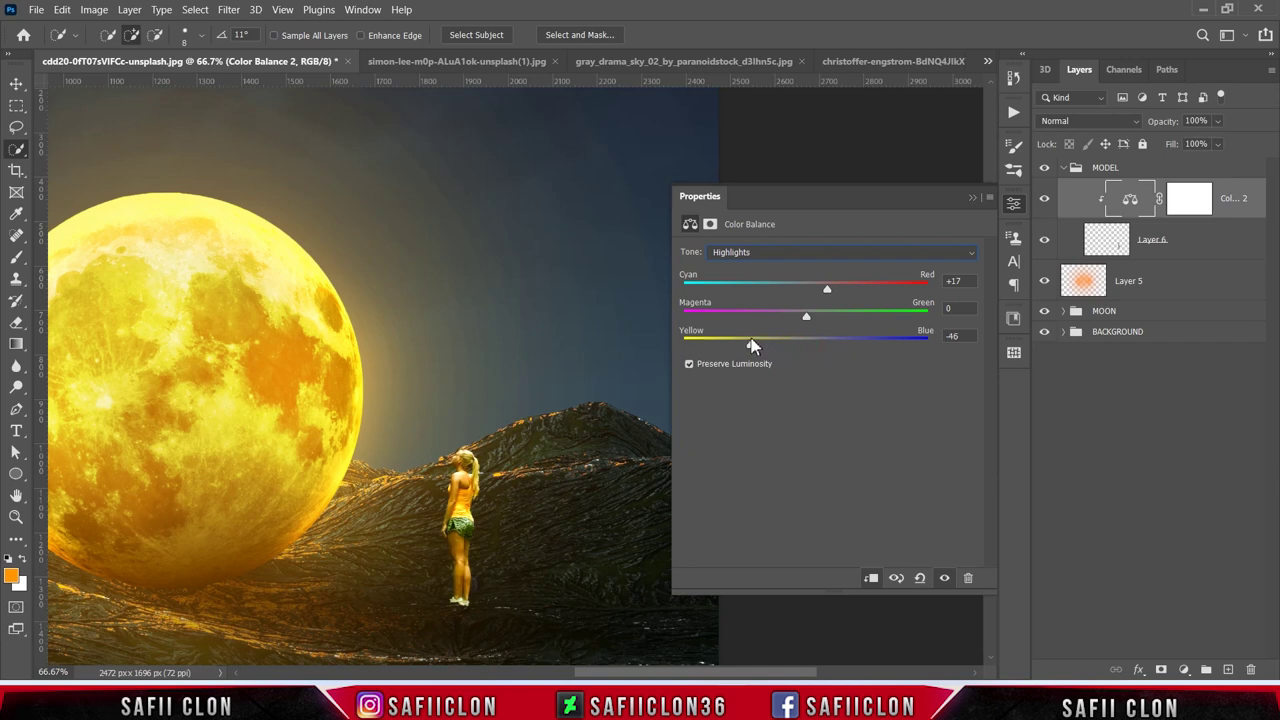
- Compare the Color Balance on and off, then target its layer mask
{"action": "left_click", "coordinate": [972, 193]}
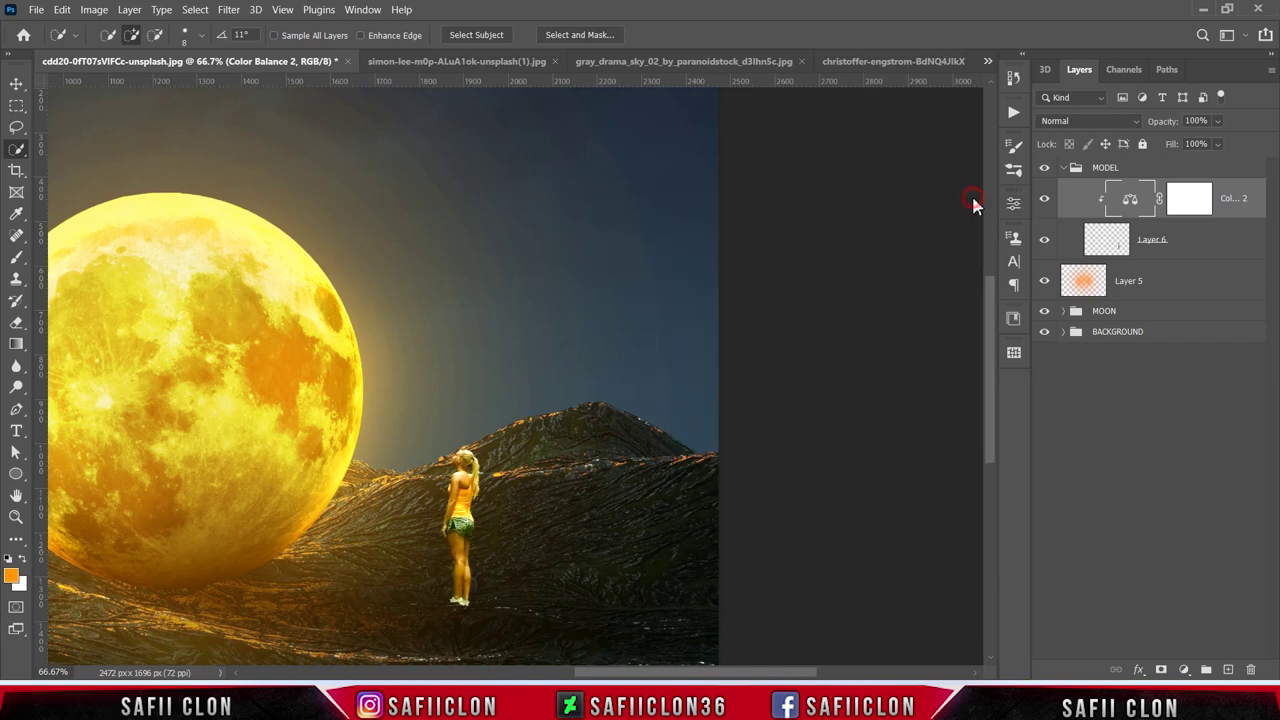
{"action": "left_click", "coordinate": [1045, 202]}
{"action": "left_click", "coordinate": [1045, 202]}
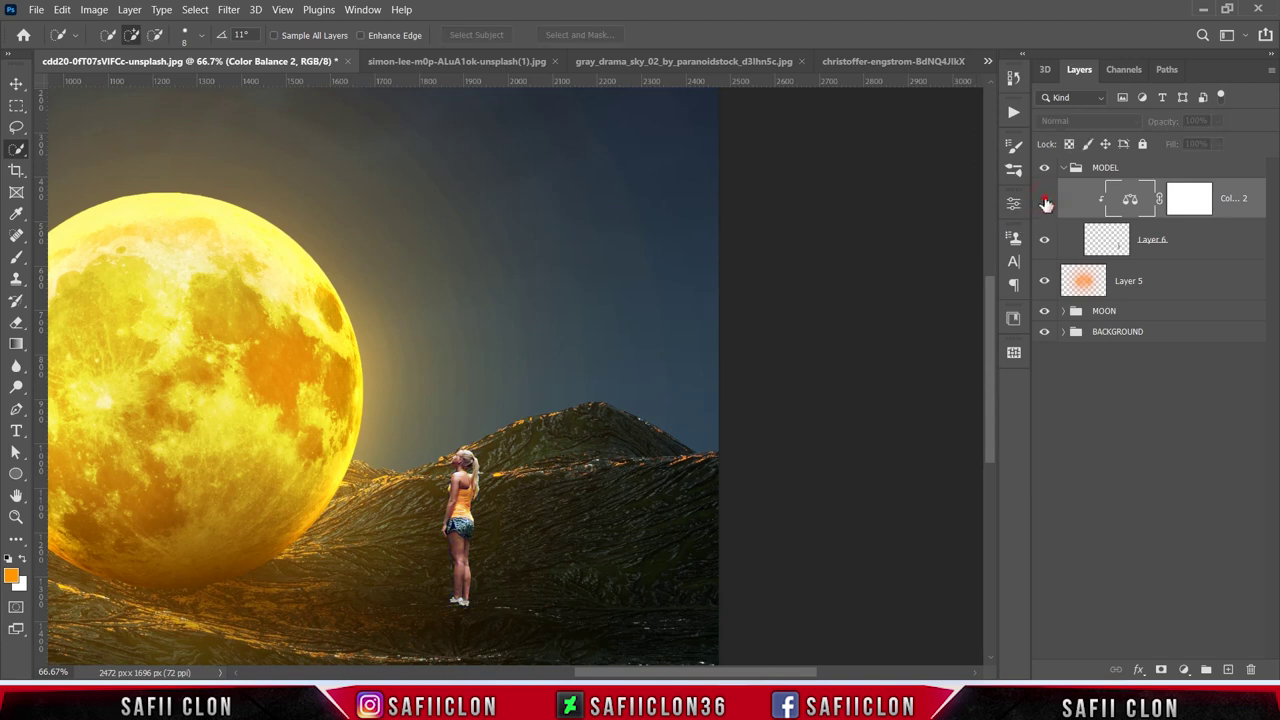
{"action": "left_click", "coordinate": [1199, 196]}
- Set up a smaller Soft Round brush at 11% opacity with black as the foreground
{"action": "right_click", "coordinate": [17, 257]}
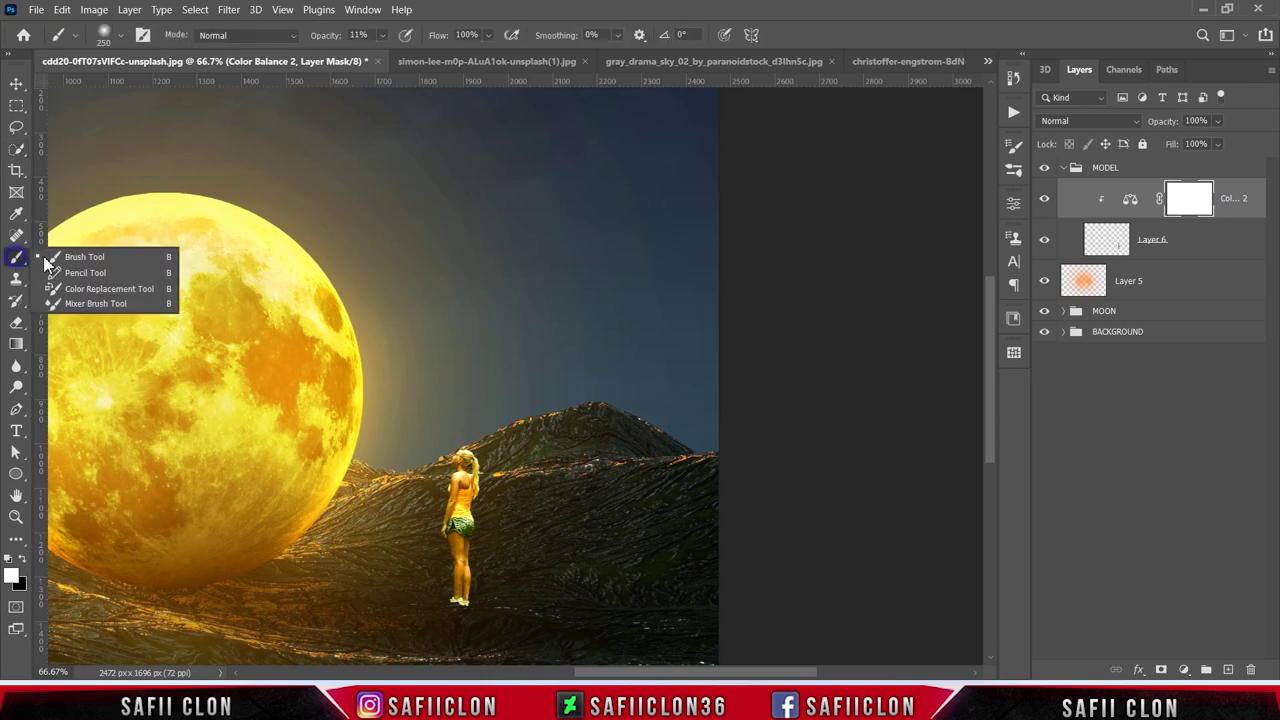
{"action": "left_click", "coordinate": [70, 251]}
{"action": "left_click", "coordinate": [120, 35]}
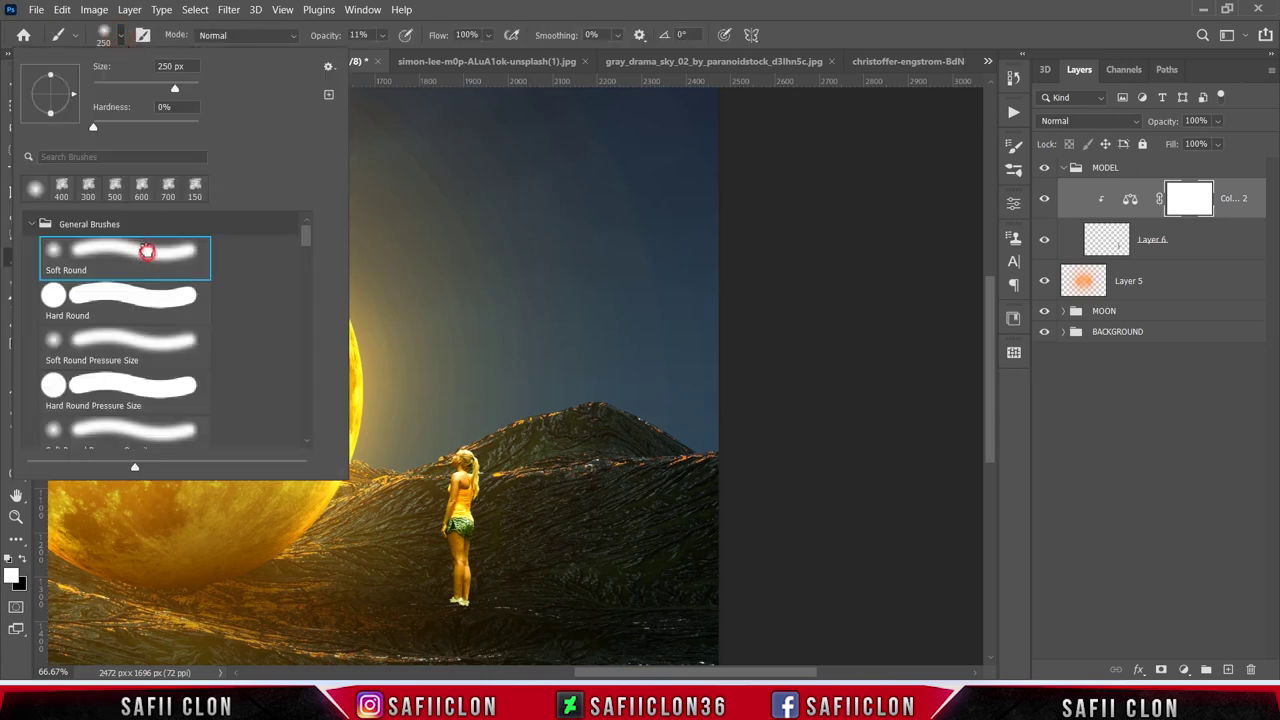
{"action": "left_click", "coordinate": [150, 251]}
{"action": "left_click_drag", "start_coordinate": [175, 88], "coordinate": [135, 88]}
{"action": "key", "text": "Return"}
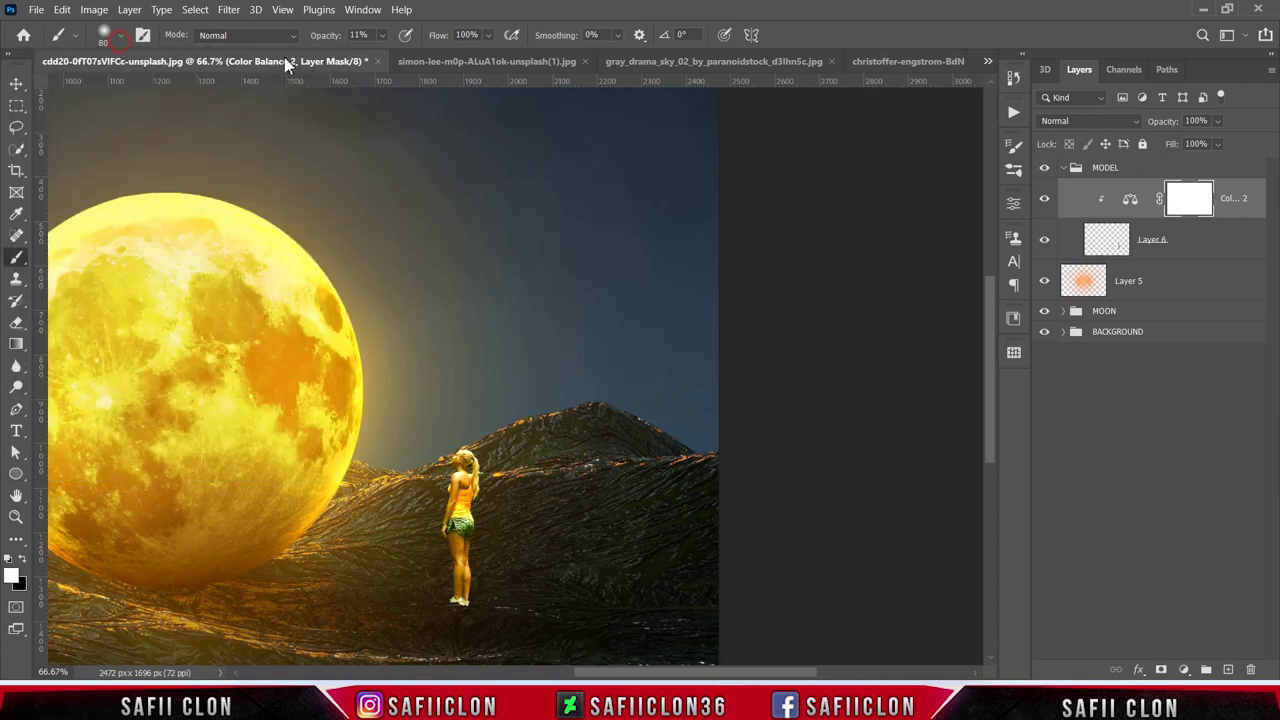
{"action": "left_click", "coordinate": [383, 36]}
{"action": "left_click", "coordinate": [388, 58]}
{"action": "left_click", "coordinate": [23, 558]}
- Paint the mask over the model's body to ease the yellow cast, and compare
{"action": "mouse_move", "coordinate": [488, 497]}
{"action": "left_mouse_down"}
{"action": "mouse_move", "coordinate": [470, 603]}
{"action": "mouse_move", "coordinate": [480, 455]}
{"action": "mouse_move", "coordinate": [480, 594]}
{"action": "left_mouse_up"}
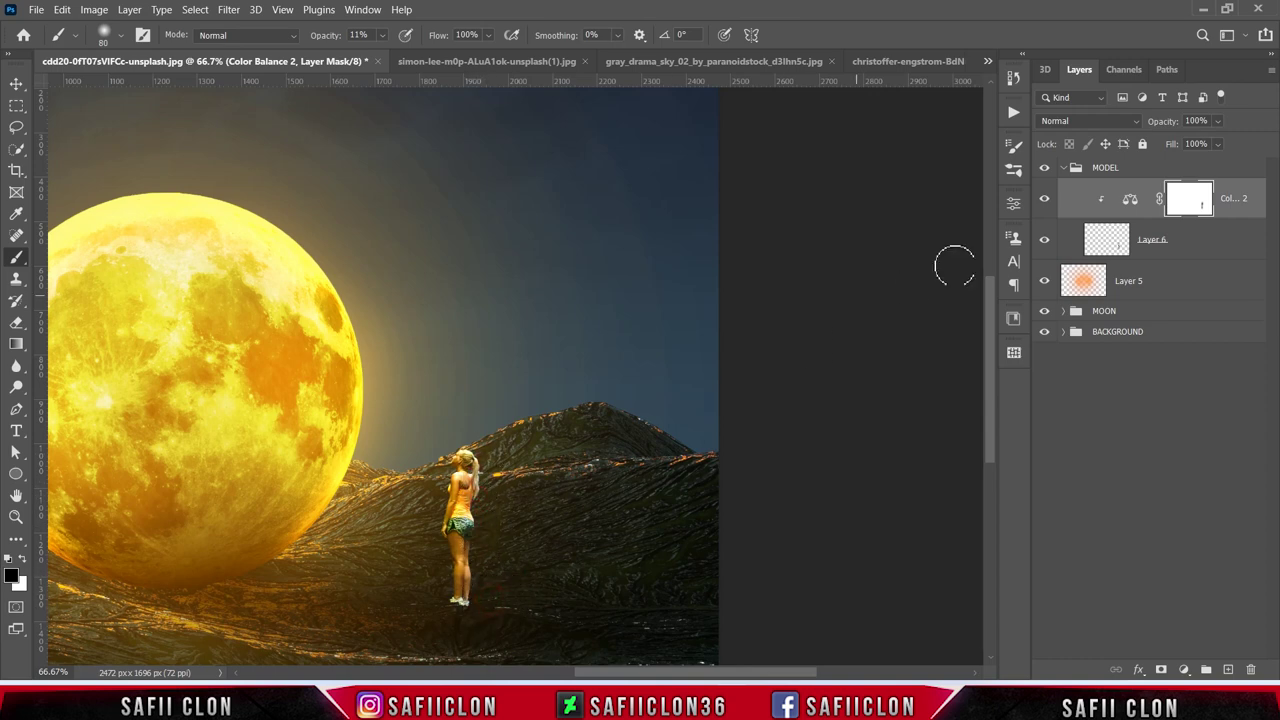
{"action": "left_click", "coordinate": [1055, 199]}
{"action": "left_click", "coordinate": [1055, 200]}
{"action": "left_click", "coordinate": [1184, 669]}
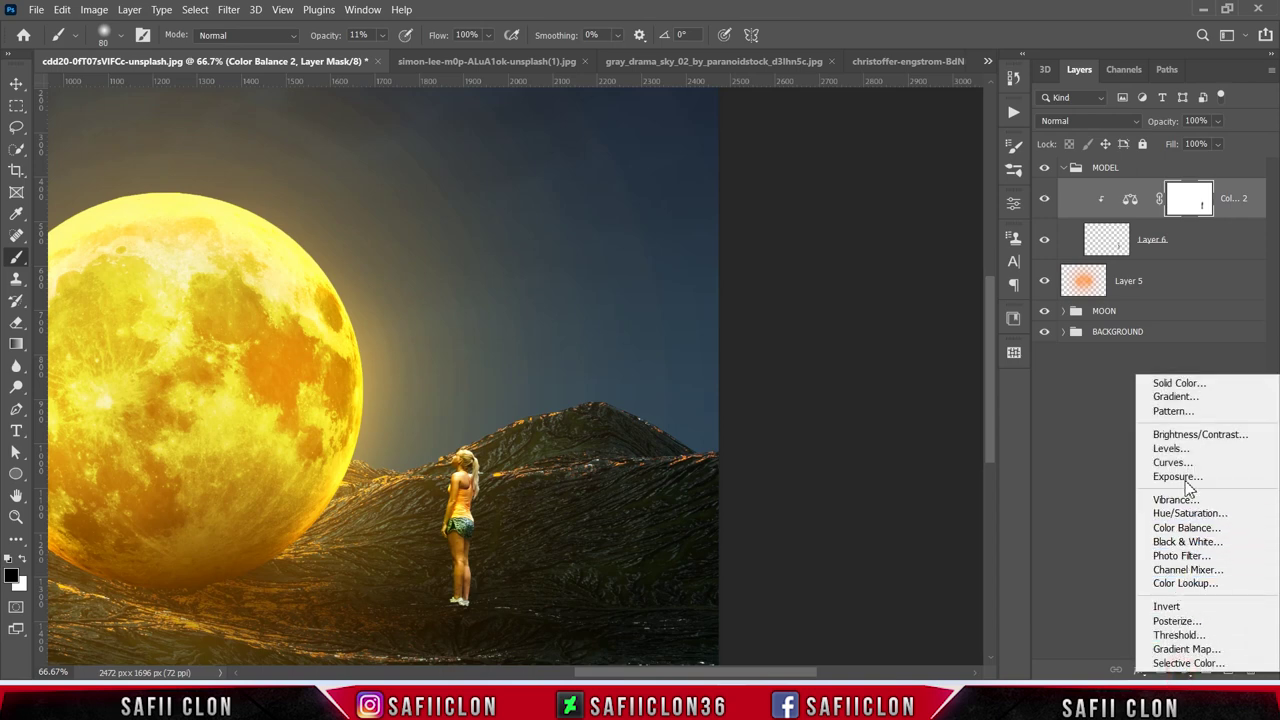
- Add a Curves adjustment clipped to the model with the white point lowered to output 96
{"action": "left_click", "coordinate": [1170, 463]}
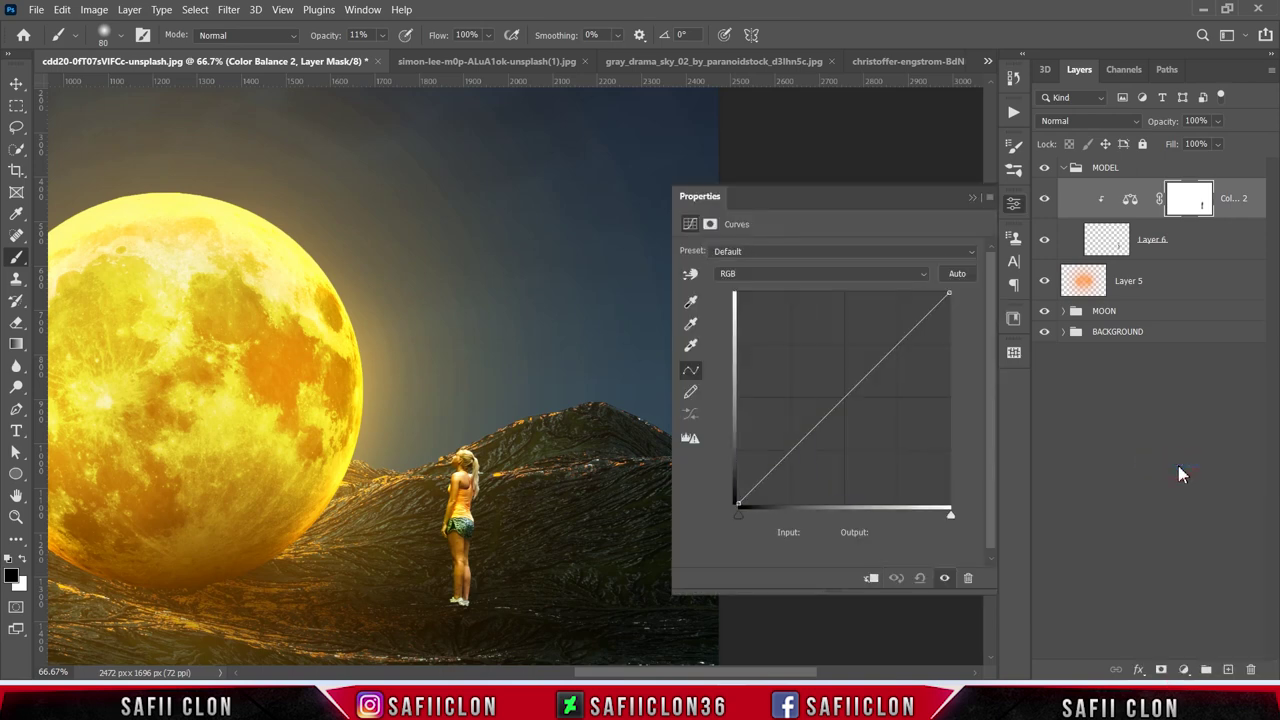
{"action": "left_click", "coordinate": [871, 578]}
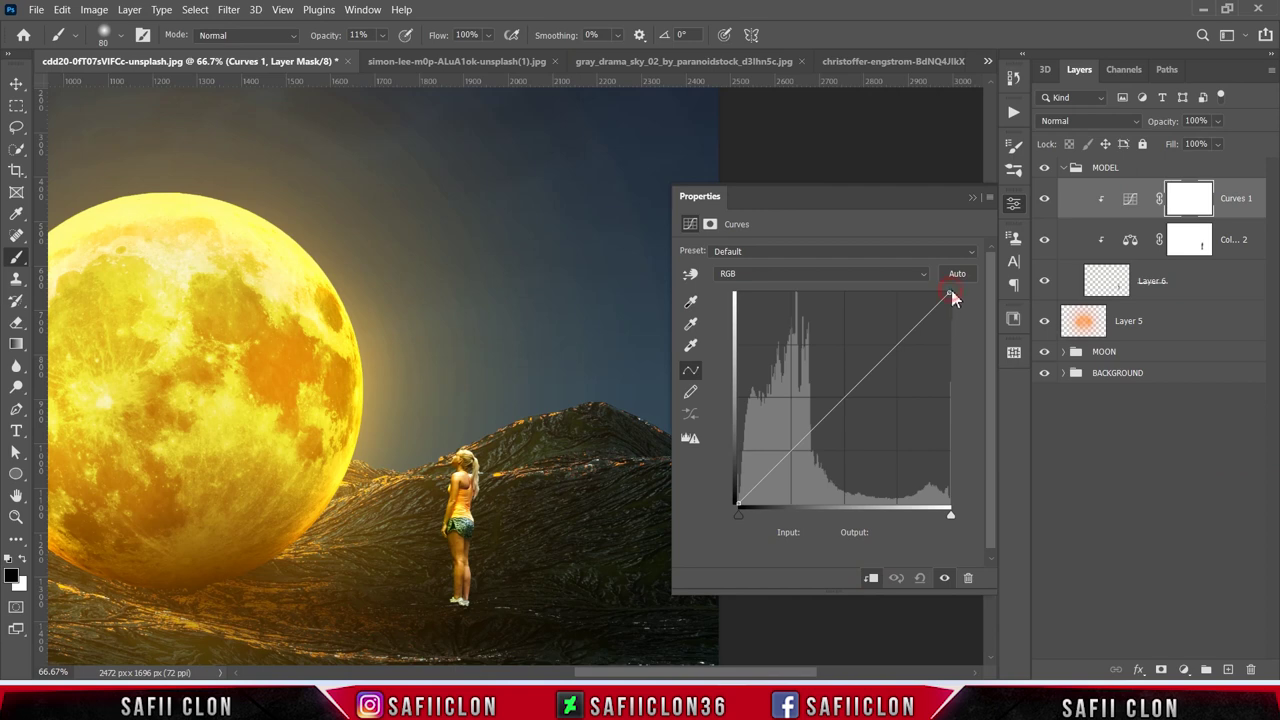
{"action": "left_click_drag", "start_coordinate": [950, 294], "coordinate": [960, 424]}
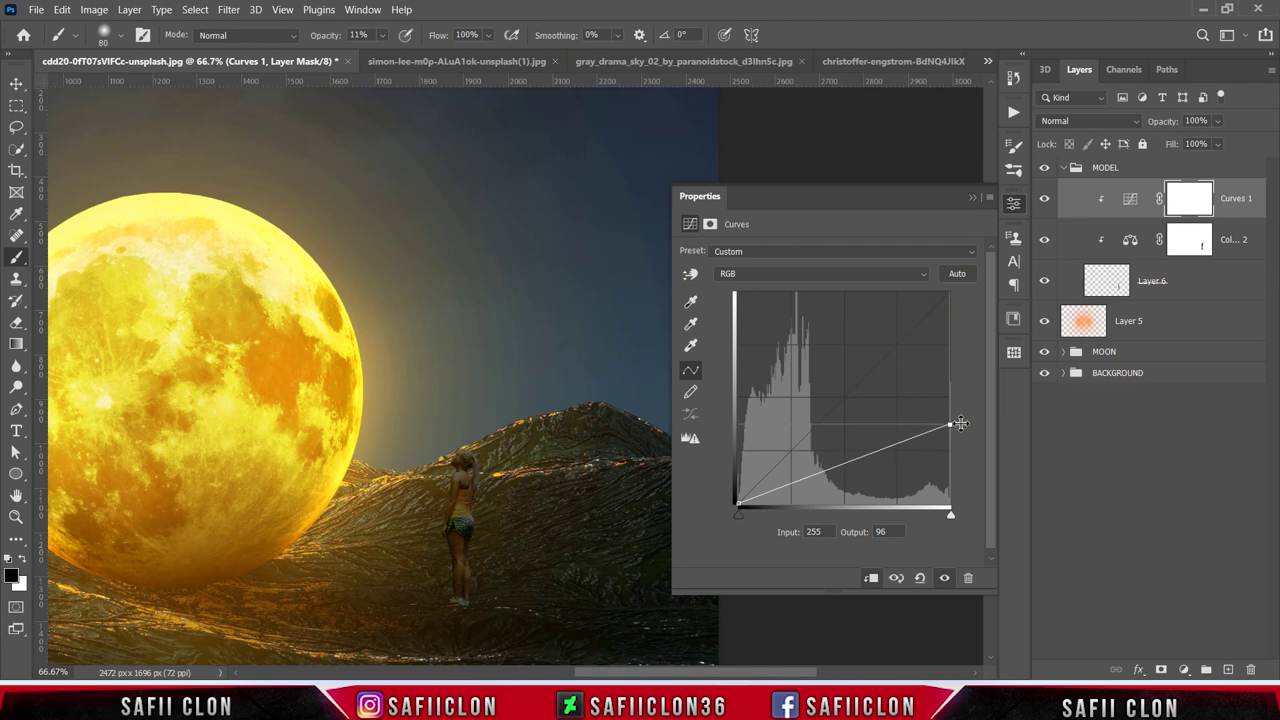
{"action": "left_click", "coordinate": [972, 197]}
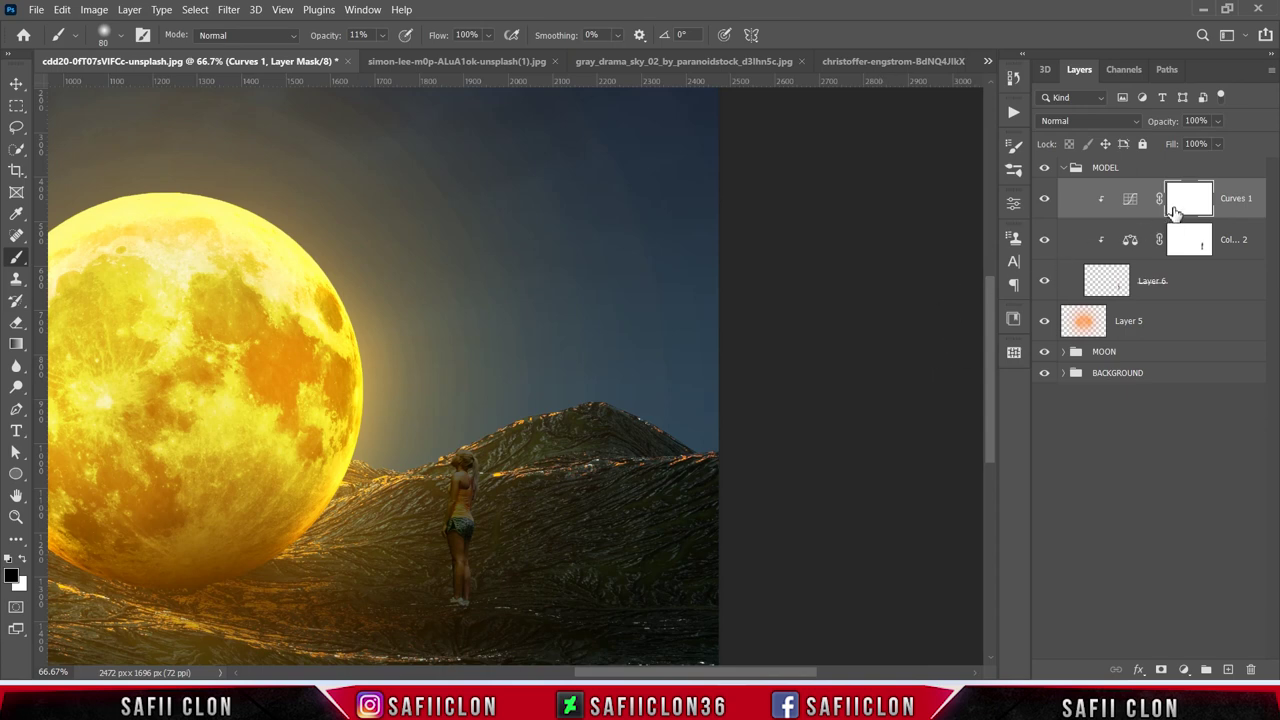
- Invert the Curves mask to black and set white as the brush colour
{"action": "key", "text": "ctrl+i"}
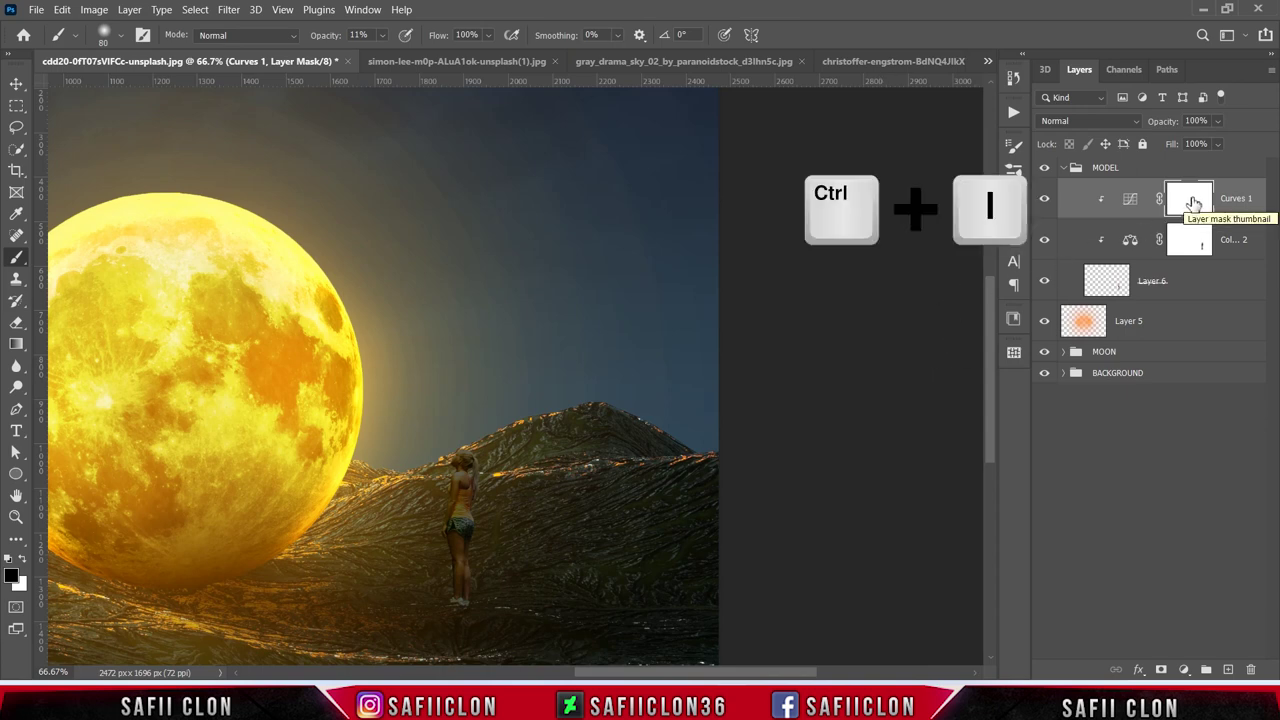
{"action": "key", "text": "ctrl+i"}
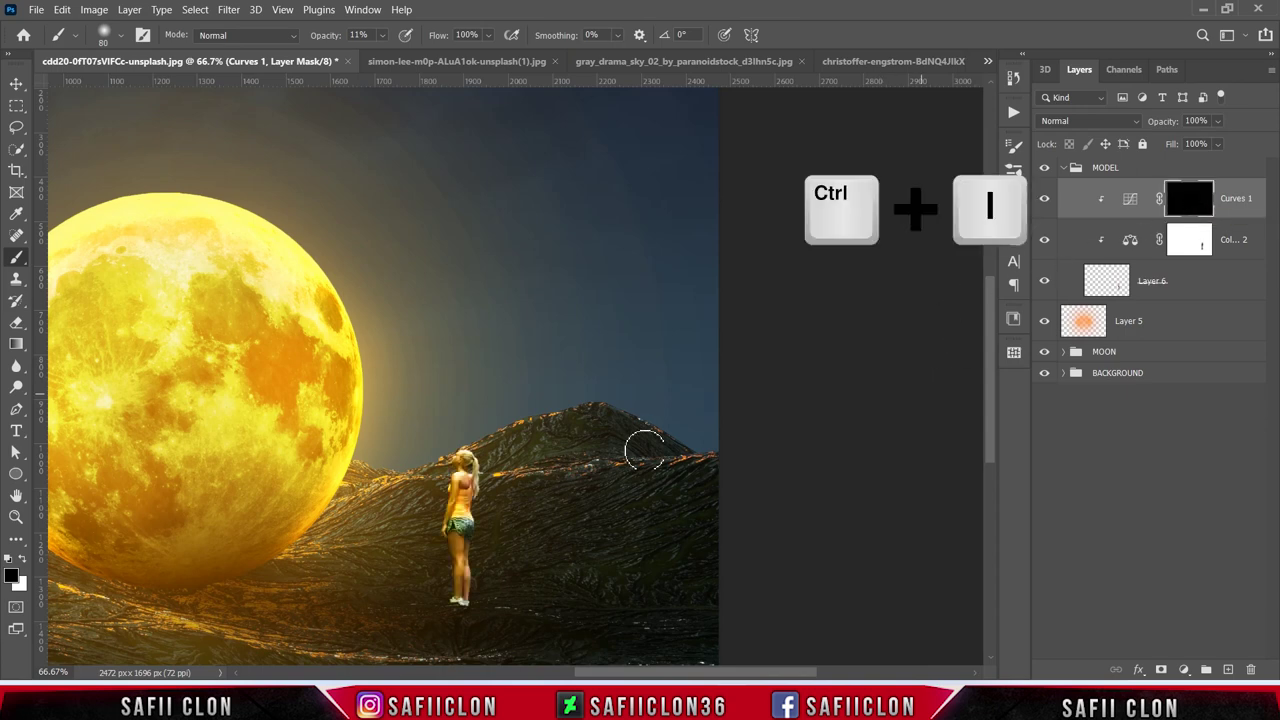
{"action": "right_click", "coordinate": [16, 256]}
{"action": "left_click", "coordinate": [70, 255]}
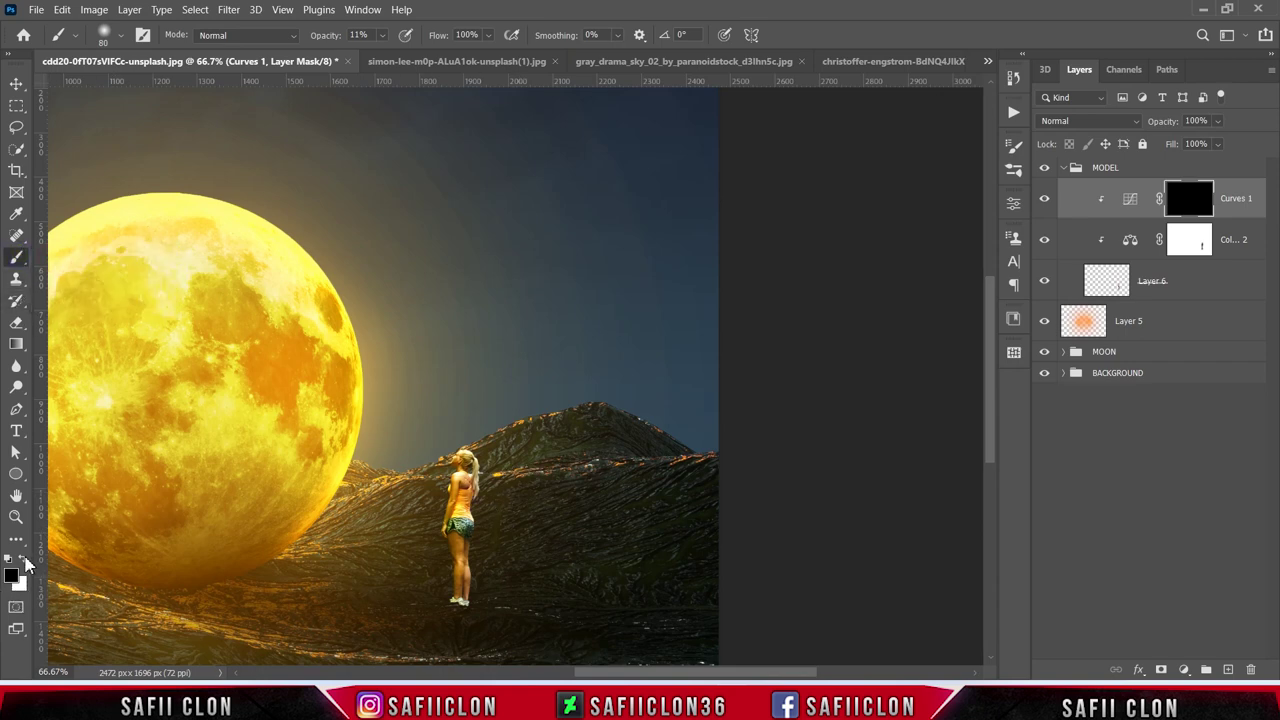
{"action": "left_click", "coordinate": [23, 559]}
- Paint the darkening onto the model's hair, body and legs with shrinking brush sizes, then compare
{"action": "mouse_move", "coordinate": [472, 455]}
{"action": "left_mouse_down"}
{"action": "mouse_move", "coordinate": [484, 470]}
{"action": "mouse_move", "coordinate": [469, 612]}
{"action": "mouse_move", "coordinate": [480, 506]}
{"action": "left_mouse_up"}
{"action": "key", "text": "["}
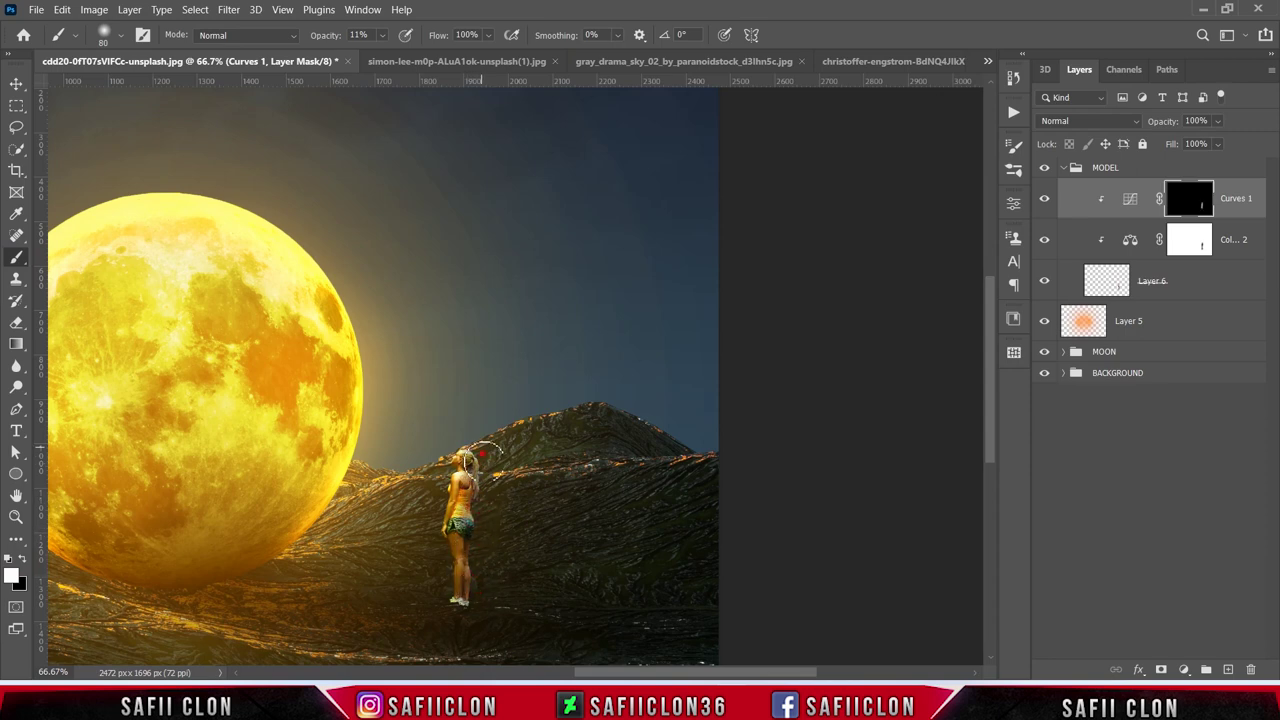
{"action": "mouse_move", "coordinate": [471, 451]}
{"action": "left_mouse_down"}
{"action": "mouse_move", "coordinate": [480, 500]}
{"action": "mouse_move", "coordinate": [460, 488]}
{"action": "mouse_move", "coordinate": [475, 476]}
{"action": "left_mouse_up"}
{"action": "key", "text": "bracketleft"}
{"action": "key", "text": "bracketleft"}
{"action": "key", "text": "bracketleft"}
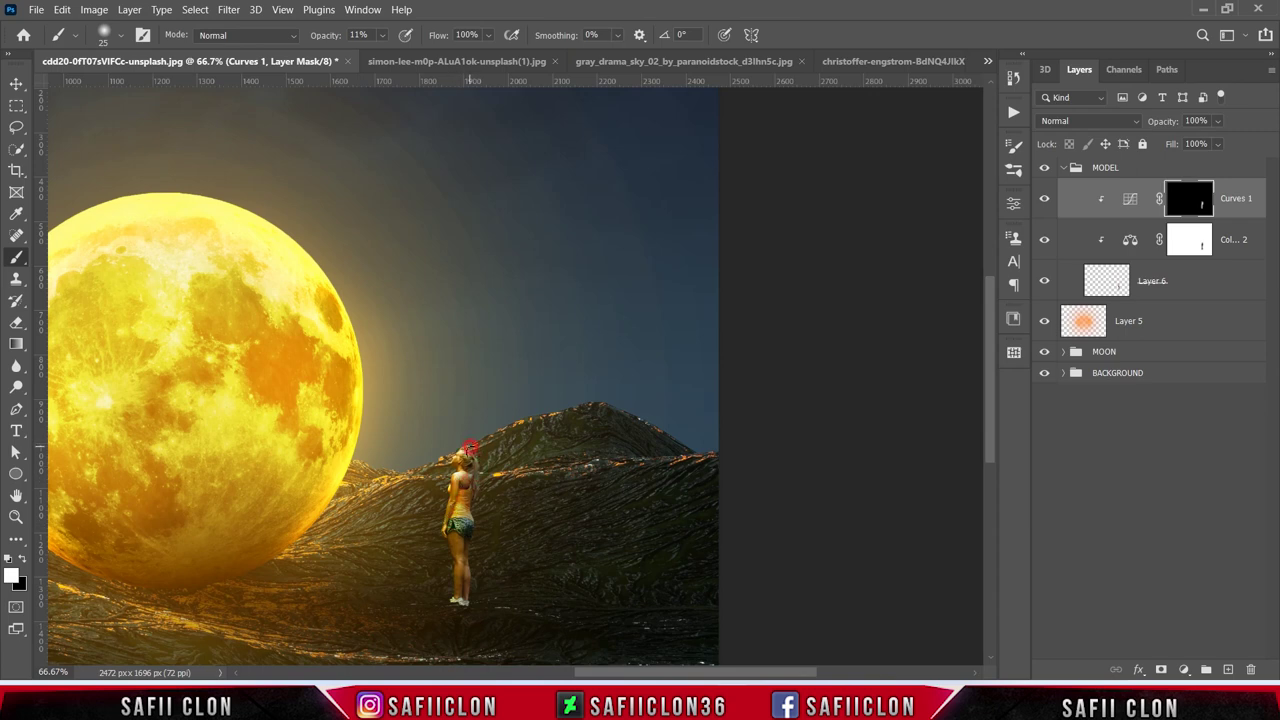
{"action": "left_click_drag", "start_coordinate": [466, 534], "coordinate": [466, 600]}
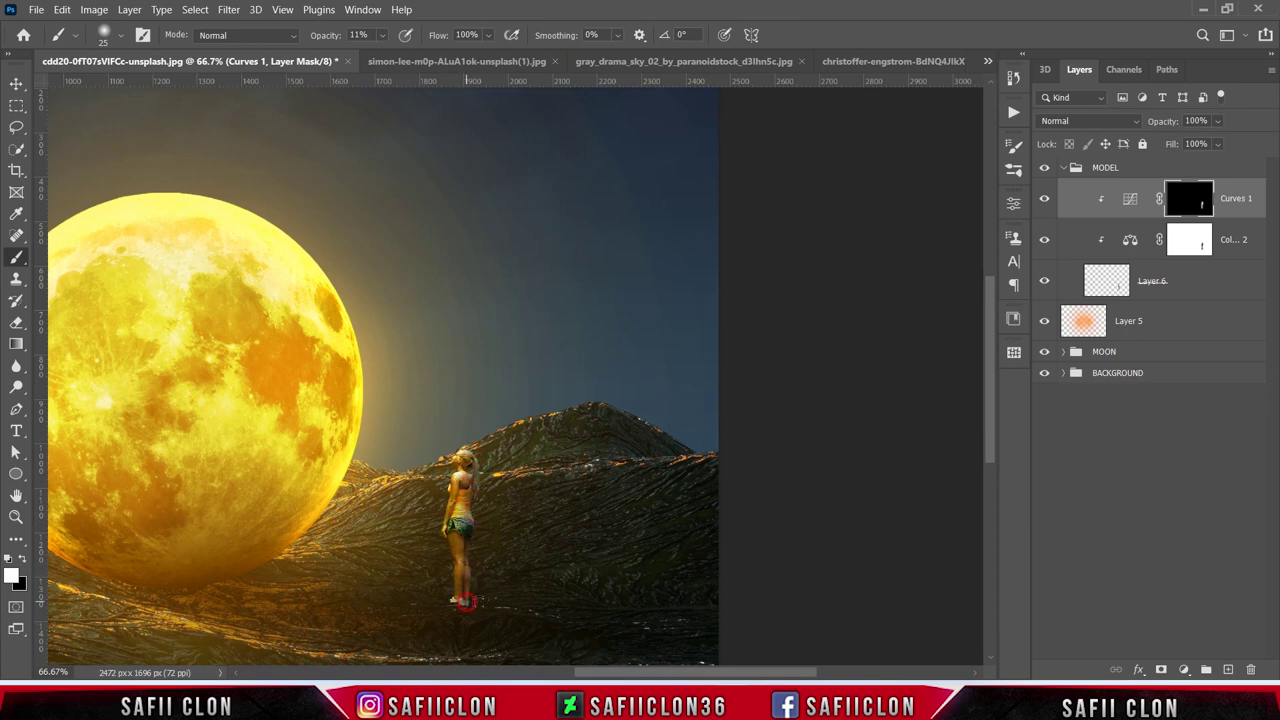
{"action": "left_click", "coordinate": [1046, 203]}
{"action": "left_click", "coordinate": [1046, 203]}
- Add a clipped Layer 7 and set the brush to 9% opacity
{"action": "left_click", "coordinate": [1229, 669]}
{"action": "right_click", "coordinate": [1186, 198]}
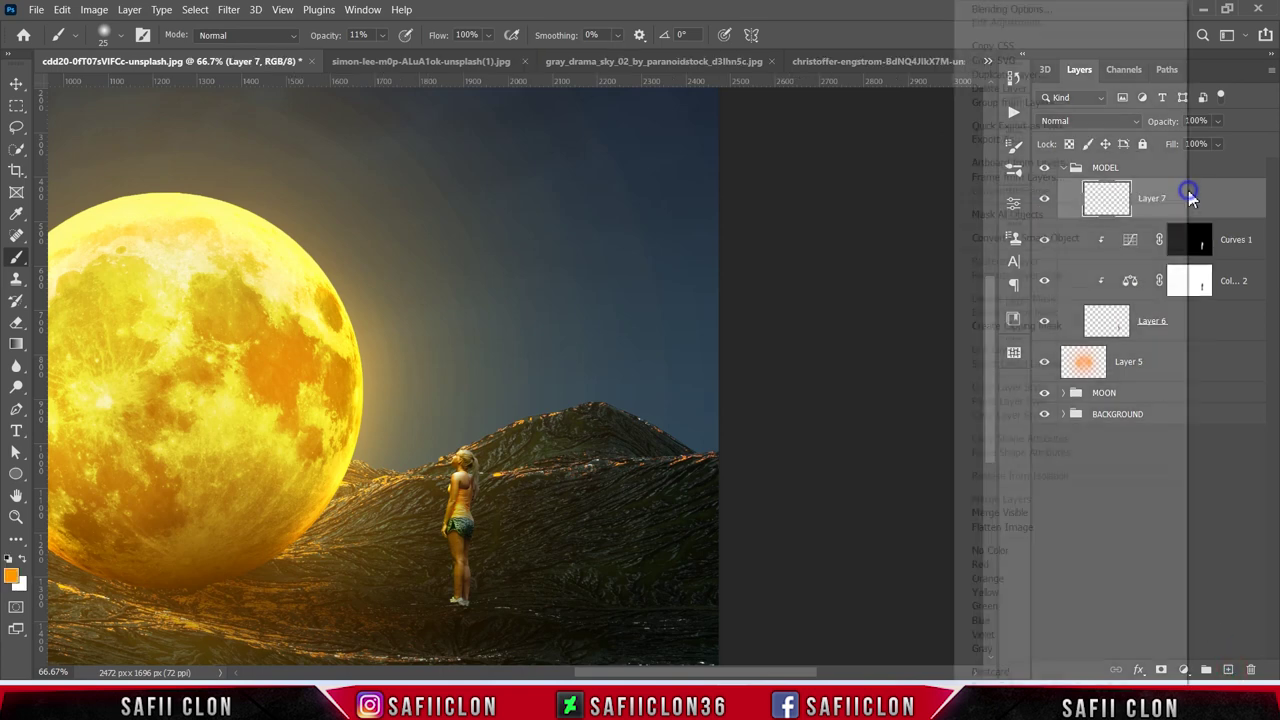
{"action": "left_click", "coordinate": [1011, 330]}
{"action": "right_click", "coordinate": [16, 257]}
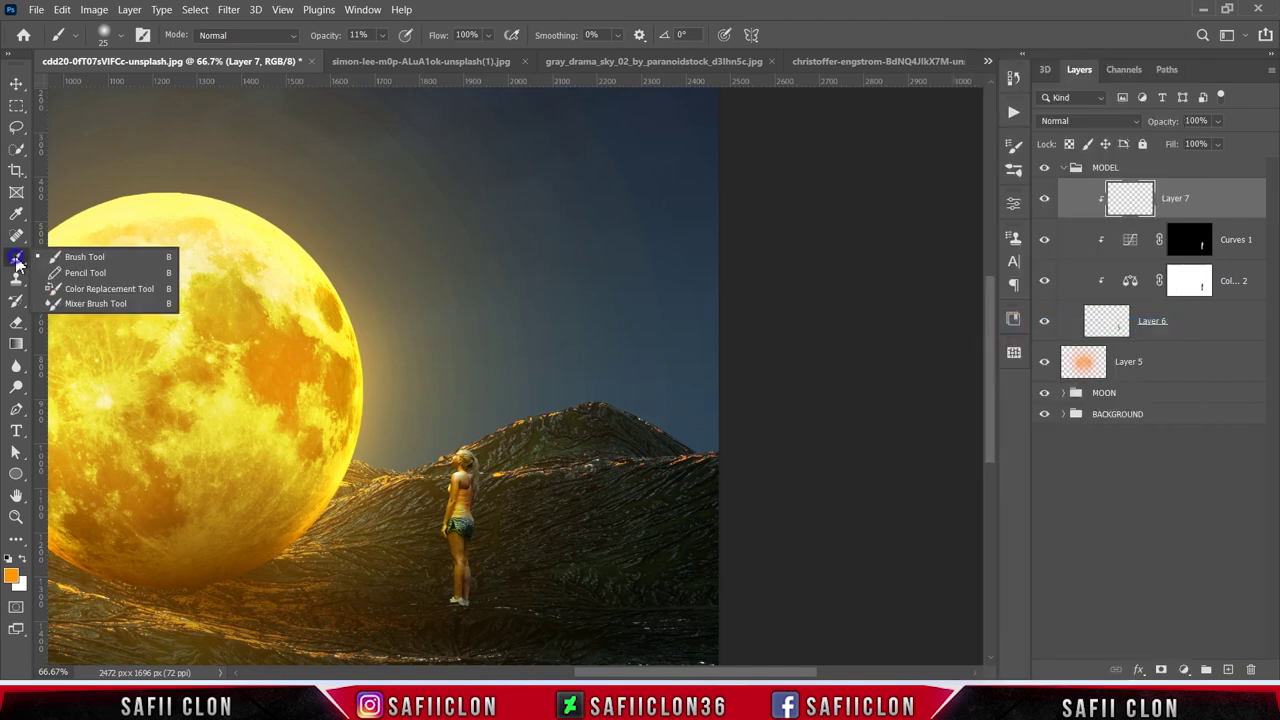
{"action": "left_click", "coordinate": [90, 259]}
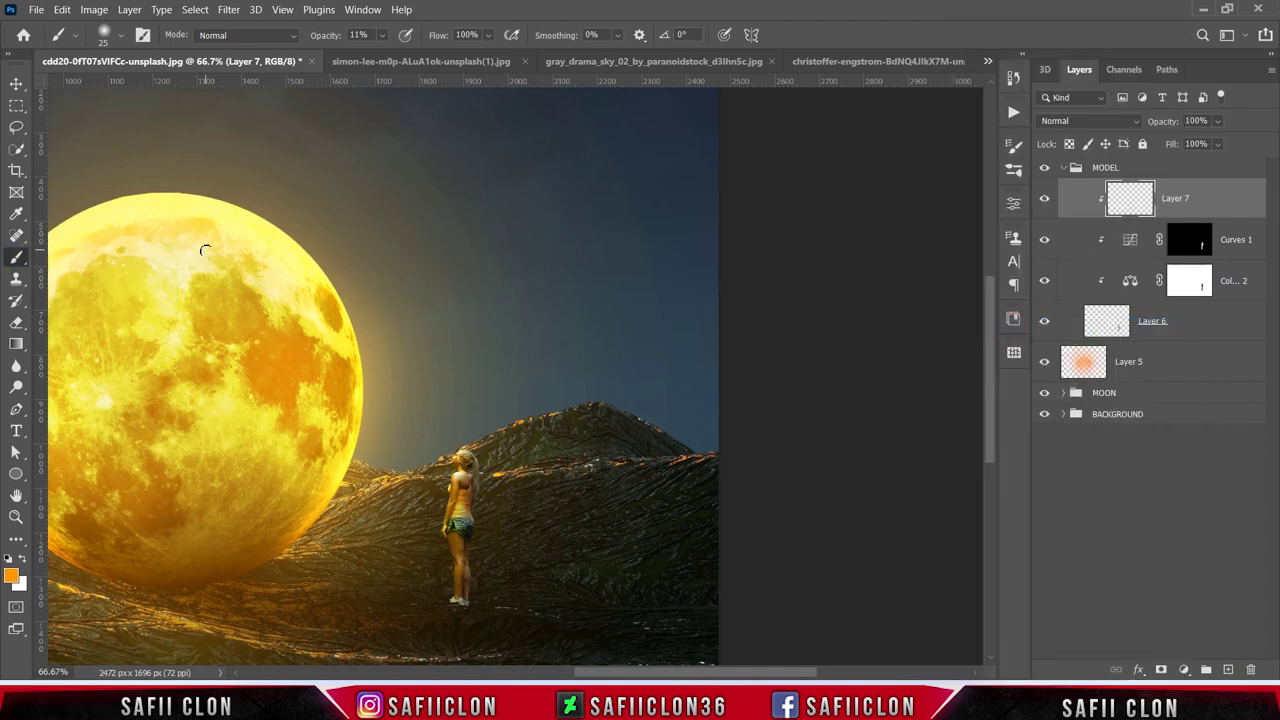
{"action": "left_click", "coordinate": [381, 35]}
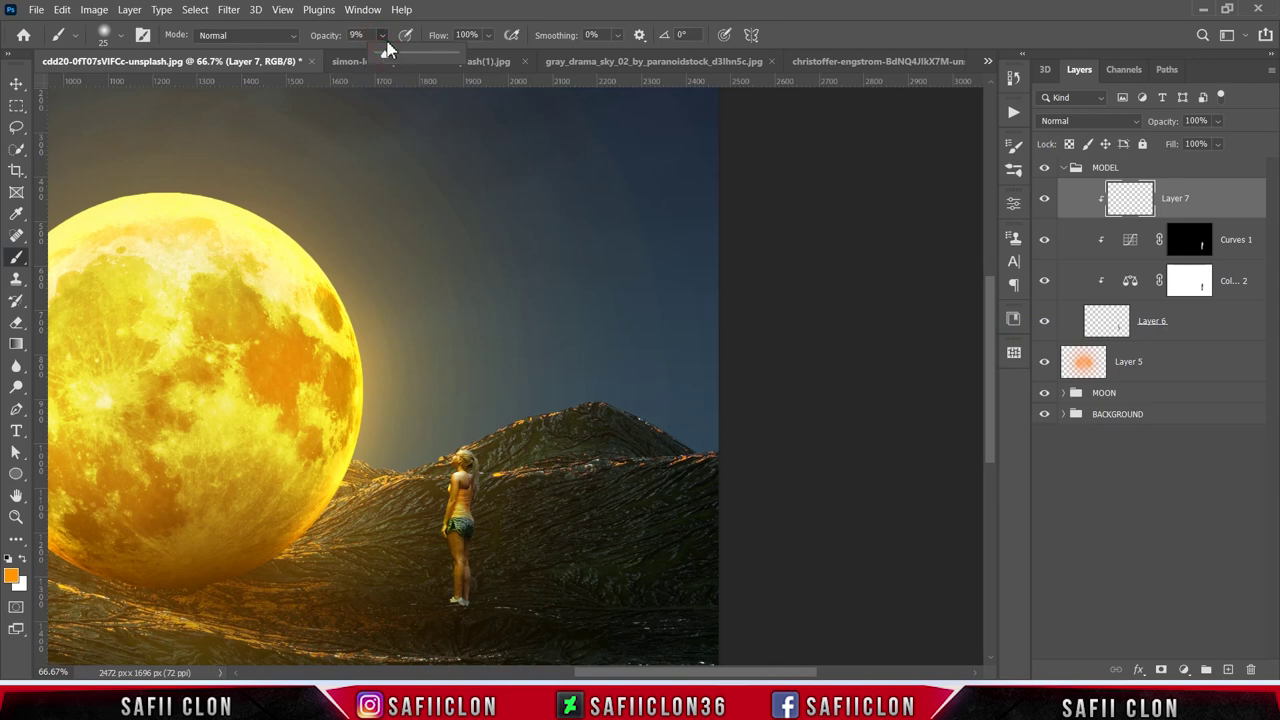
{"action": "left_click_drag", "start_coordinate": [386, 53], "coordinate": [384, 53]}
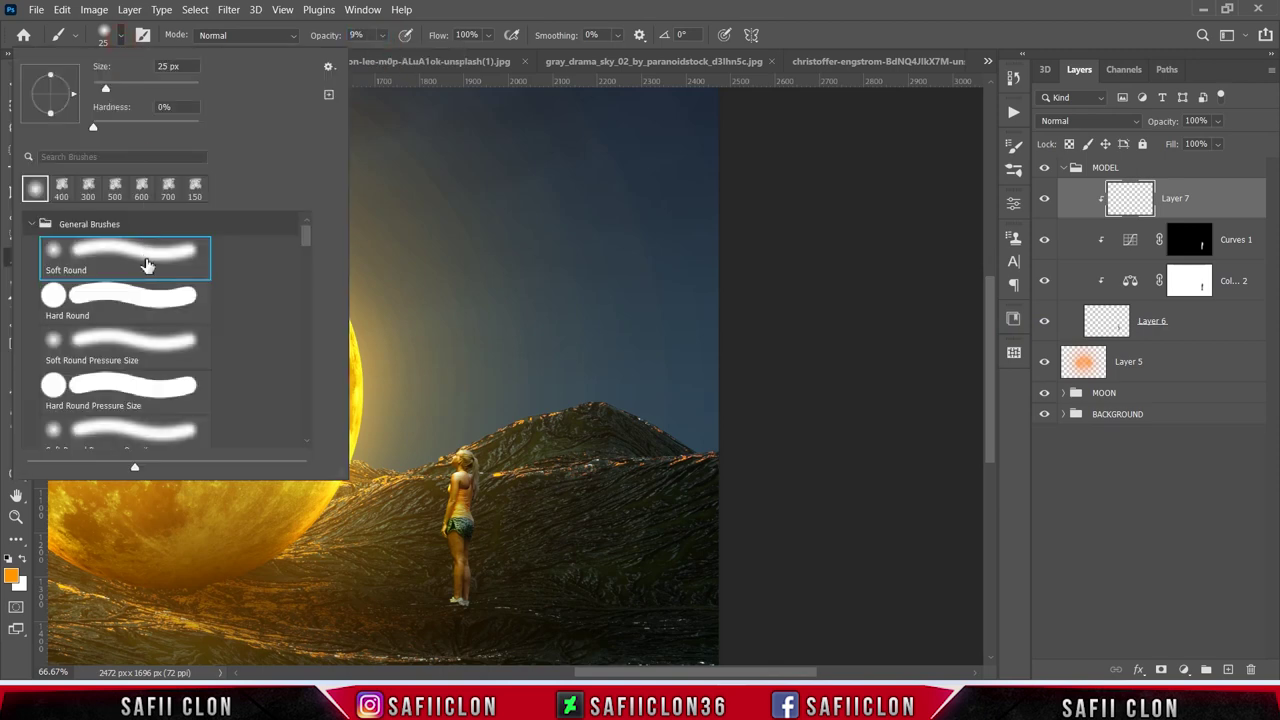
{"action": "left_click_drag", "start_coordinate": [105, 88], "coordinate": [123, 57]}
{"action": "left_click", "coordinate": [117, 43]}
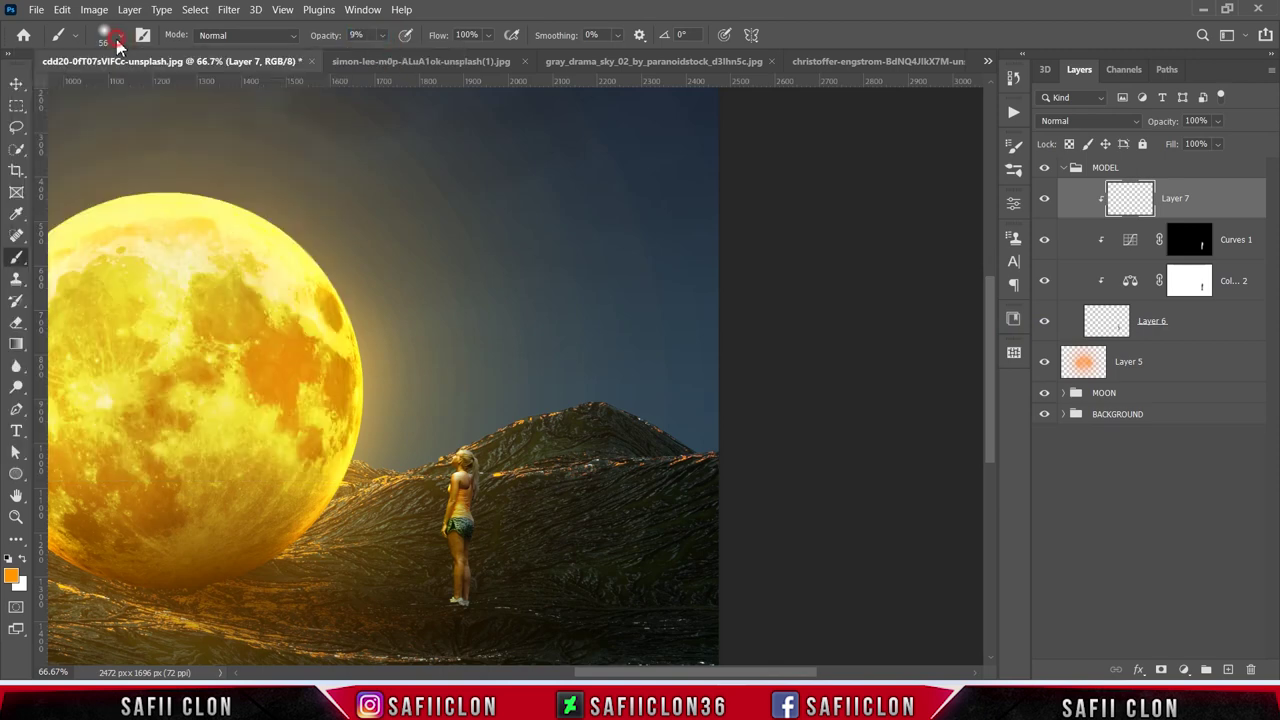
- Set the foreground to orange ff9500 and enlarge the brush to 400
{"action": "left_click", "coordinate": [14, 577]}
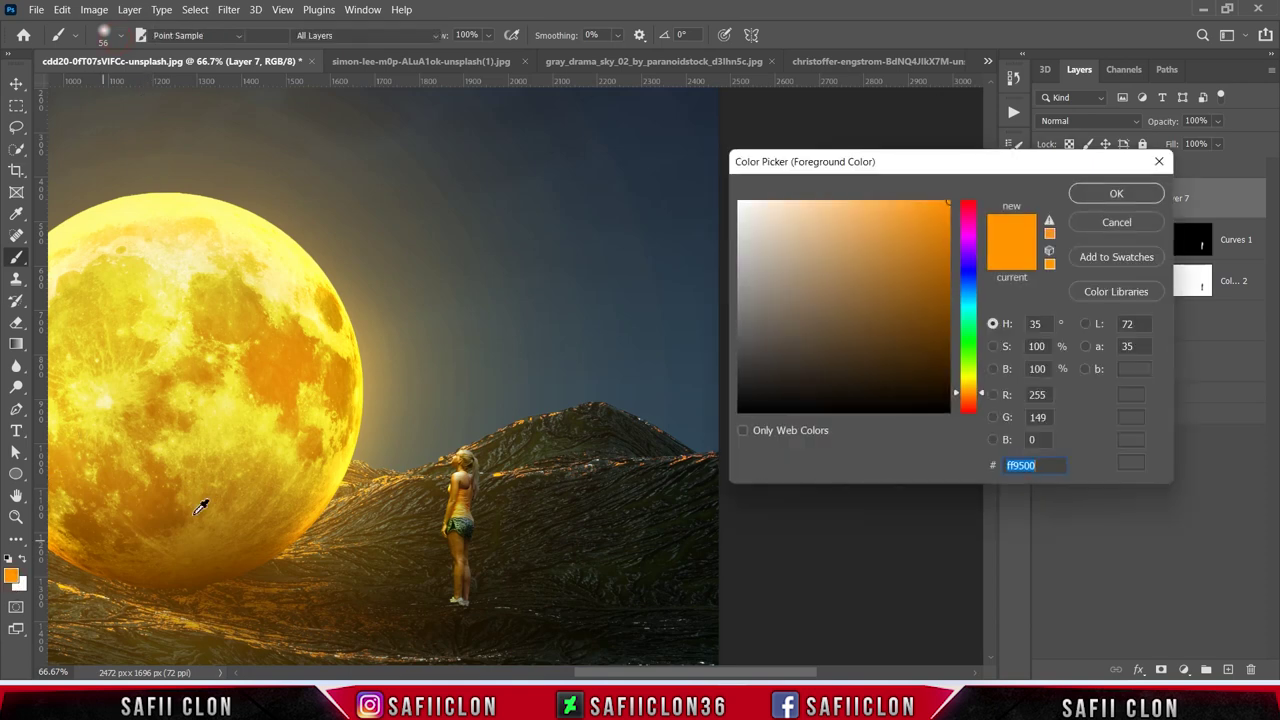
{"action": "mouse_move", "coordinate": [894, 337]}
{"action": "left_mouse_down"}
{"action": "mouse_move", "coordinate": [934, 217]}
{"action": "mouse_move", "coordinate": [963, 190]}
{"action": "left_mouse_up"}
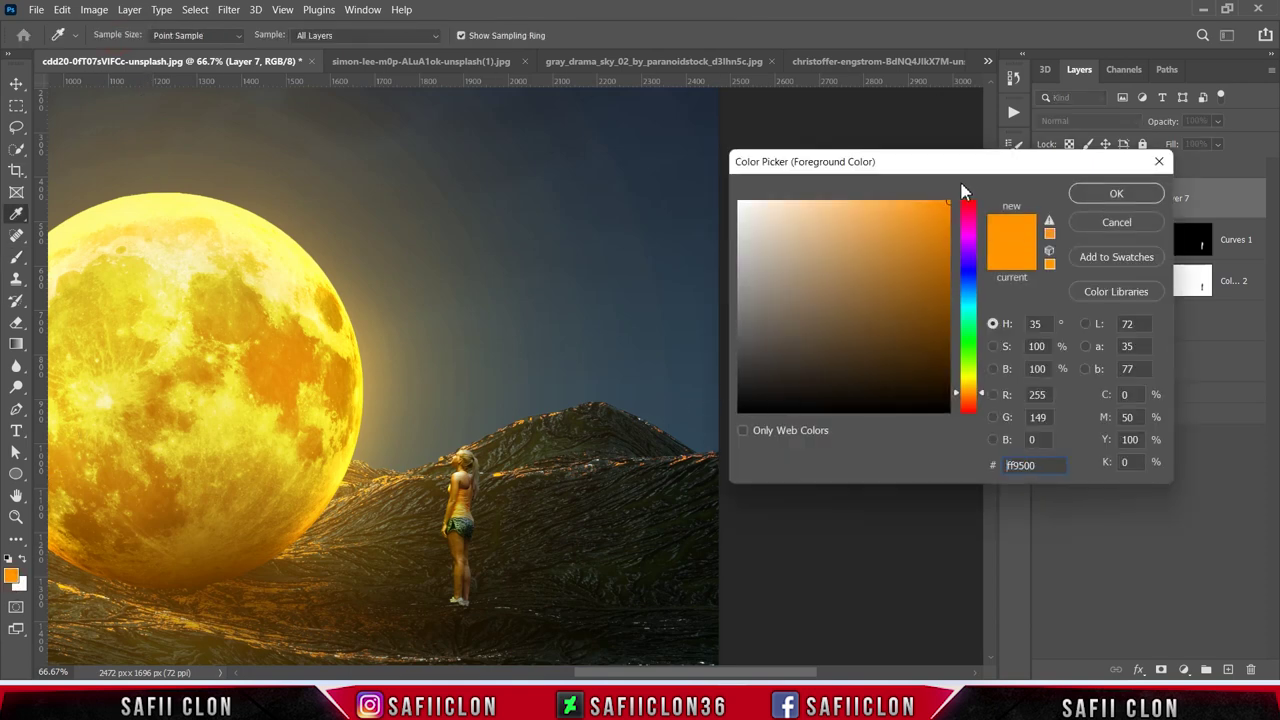
{"action": "left_click", "coordinate": [1118, 193]}
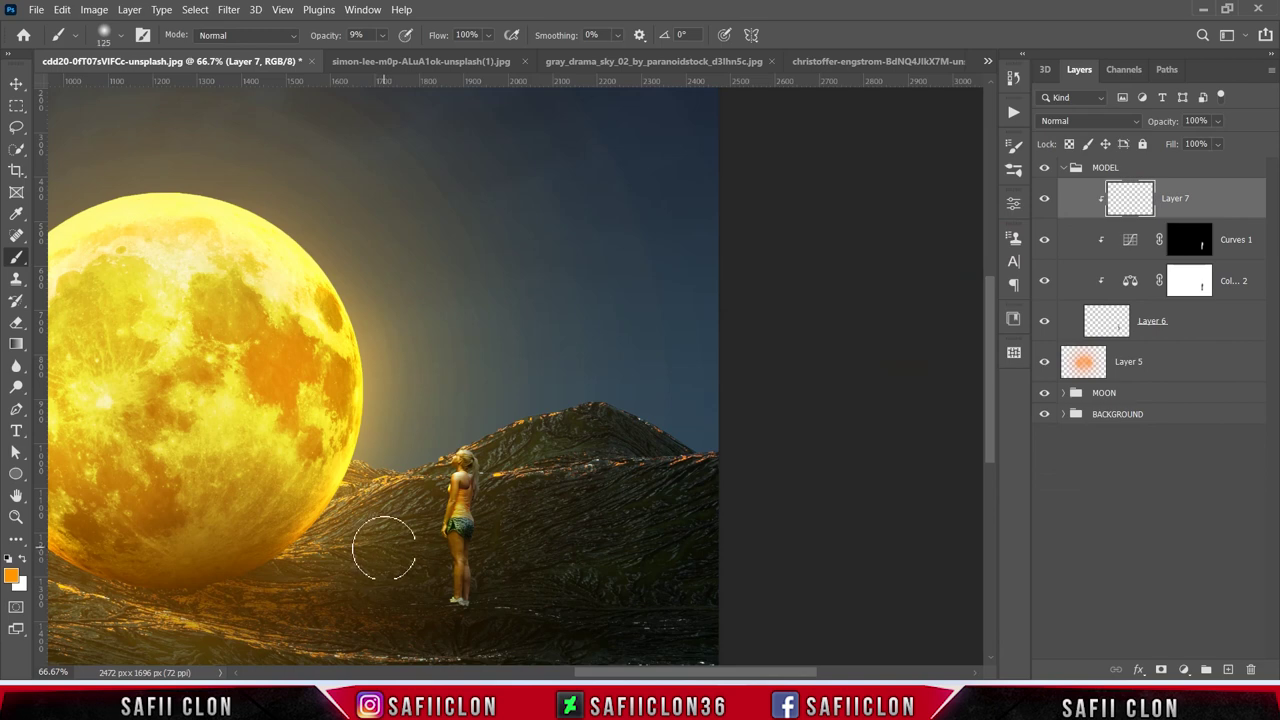
{"action": "key", "text": "bracketright"}
{"action": "key", "text": "bracketright"}
{"action": "key", "text": "bracketright"}
{"action": "key", "text": "bracketright"}
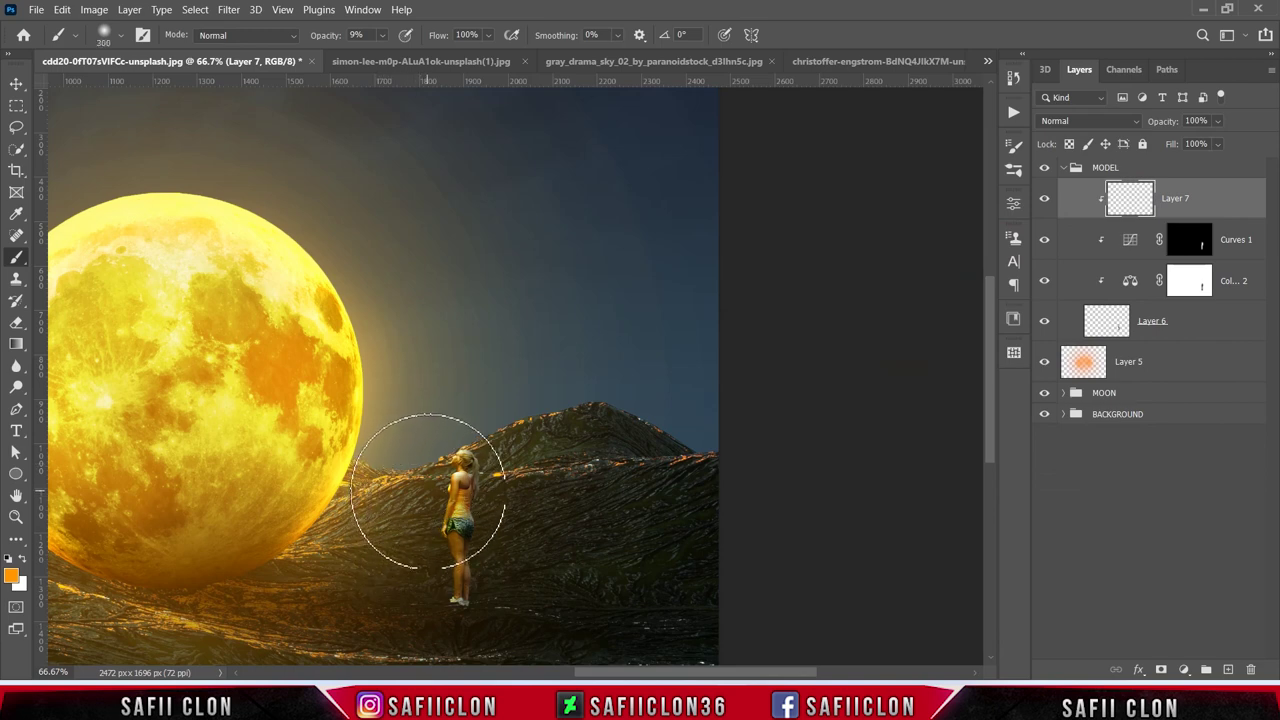
{"action": "key", "text": "bracketright"}
{"action": "mouse_move", "coordinate": [391, 569]}
{"action": "left_mouse_down"}
{"action": "mouse_move", "coordinate": [378, 578]}
{"action": "mouse_move", "coordinate": [443, 386]}
{"action": "mouse_move", "coordinate": [386, 486]}
{"action": "mouse_move", "coordinate": [386, 600]}
{"action": "mouse_move", "coordinate": [374, 580]}
{"action": "left_mouse_up"}
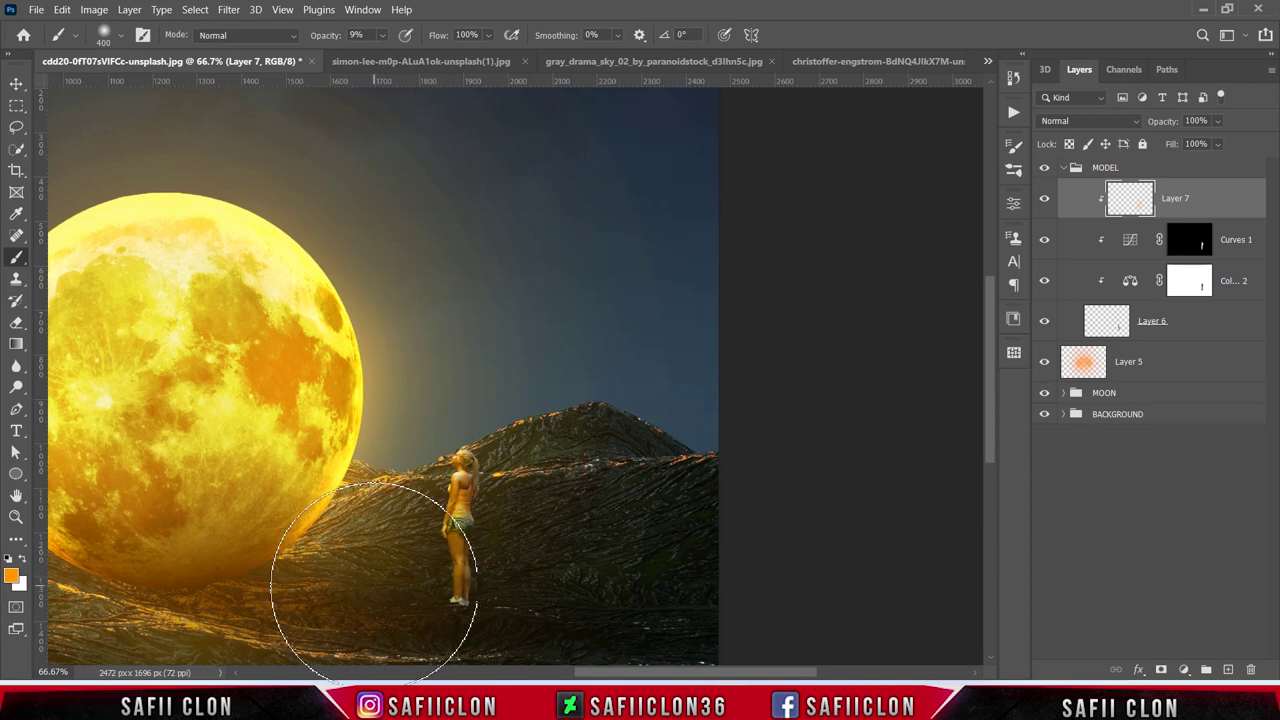
- Set Layer 7 to Lighten and paint a faint orange glow around the model
{"action": "left_click", "coordinate": [1086, 124]}
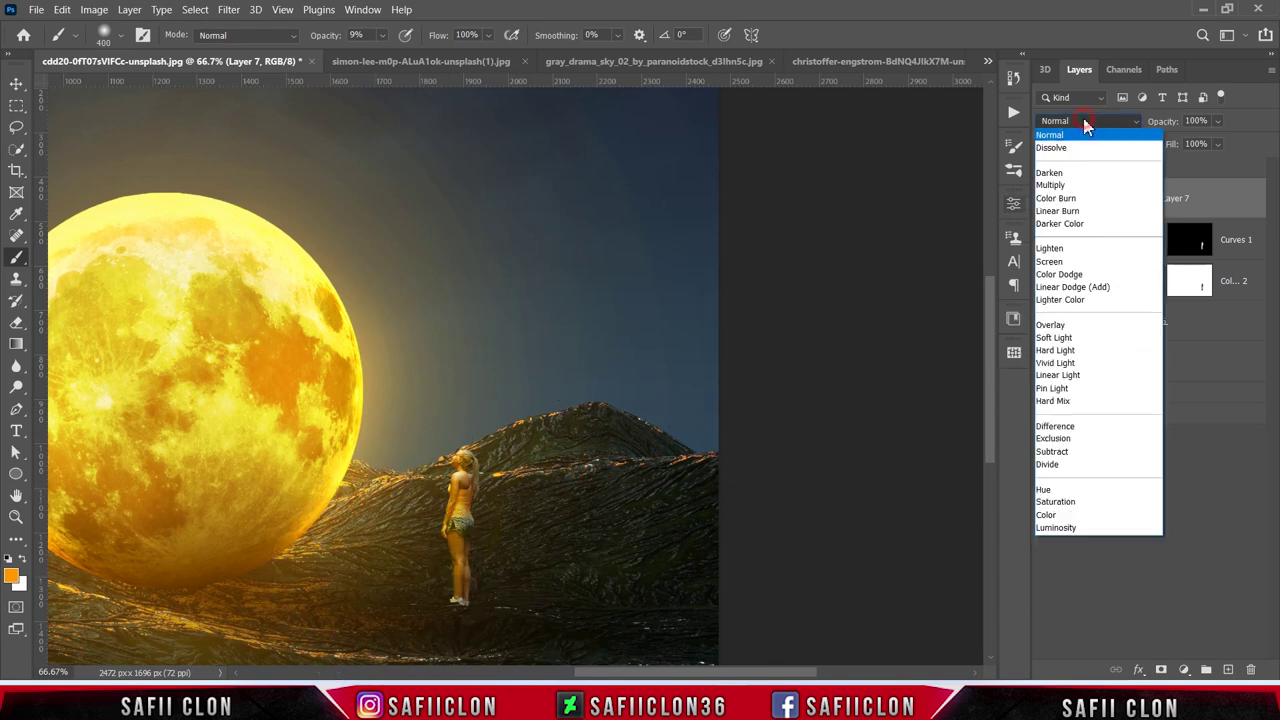
{"action": "left_click", "coordinate": [1050, 248]}
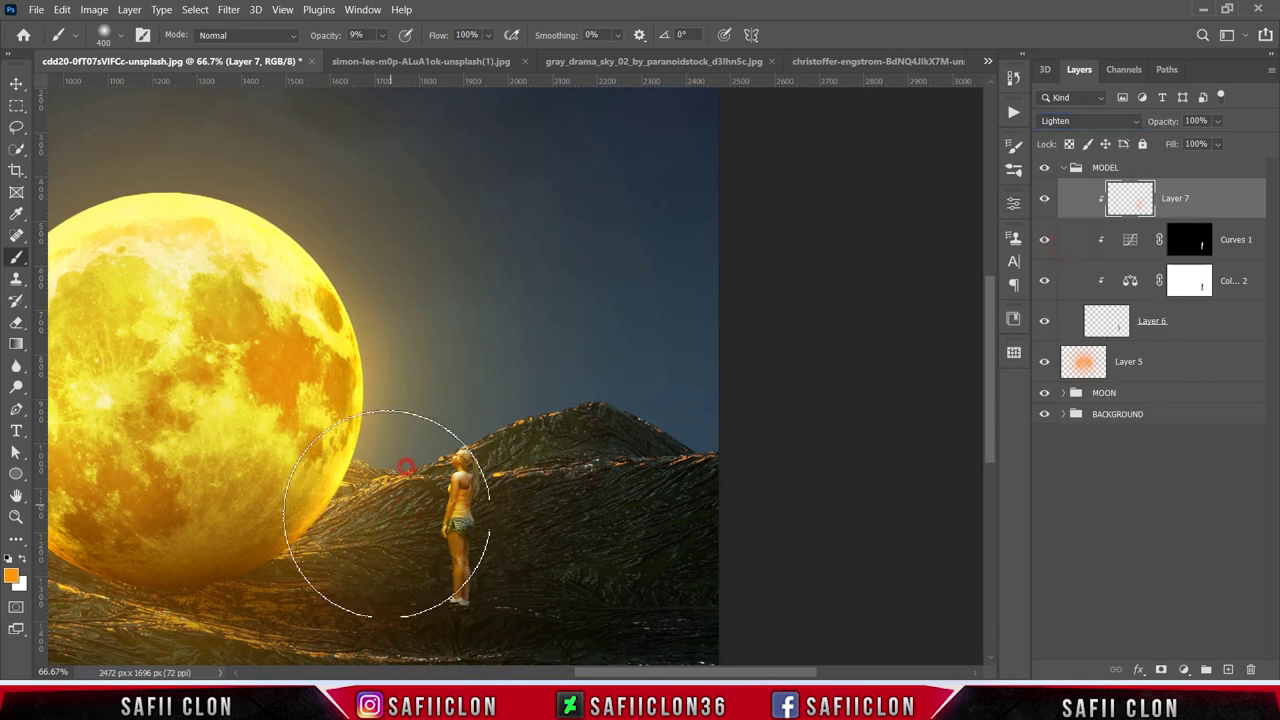
{"action": "left_click_drag", "start_coordinate": [387, 513], "coordinate": [325, 500]}
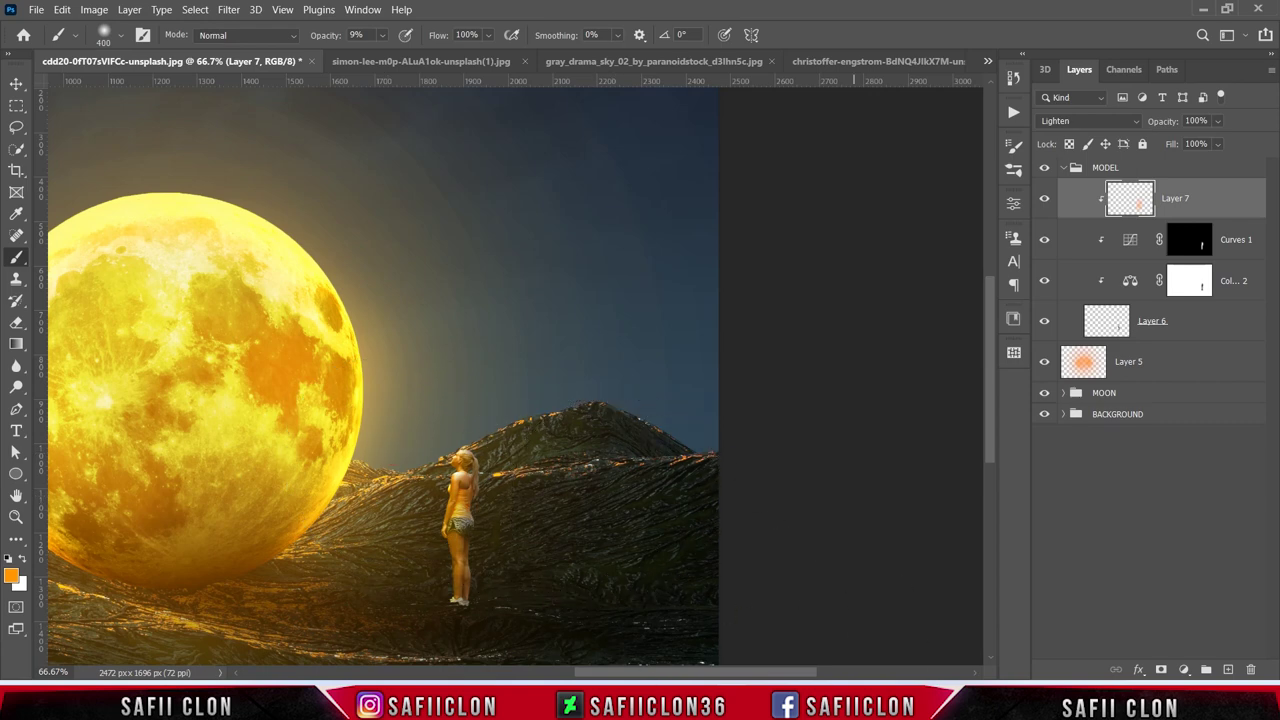
- Add a new Layer 8 clipped to the layer below, keeping the regular brush
{"action": "left_click", "coordinate": [1228, 669]}
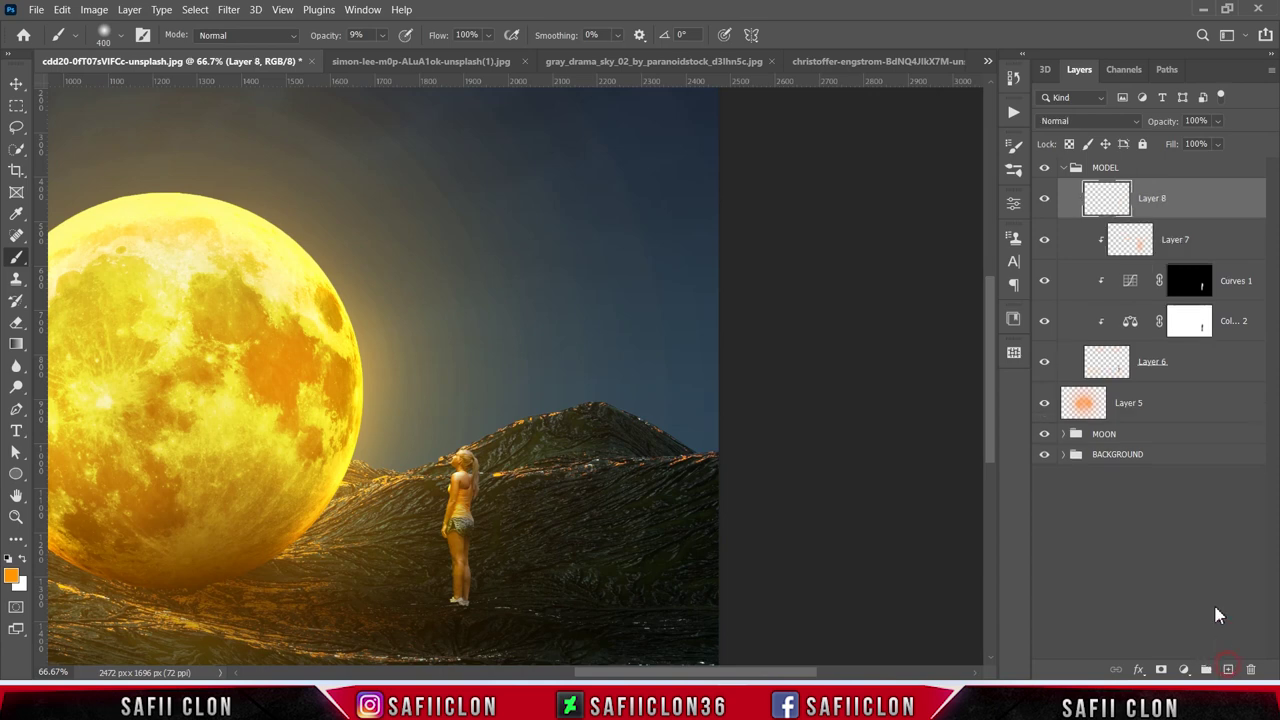
{"action": "right_click", "coordinate": [1215, 201]}
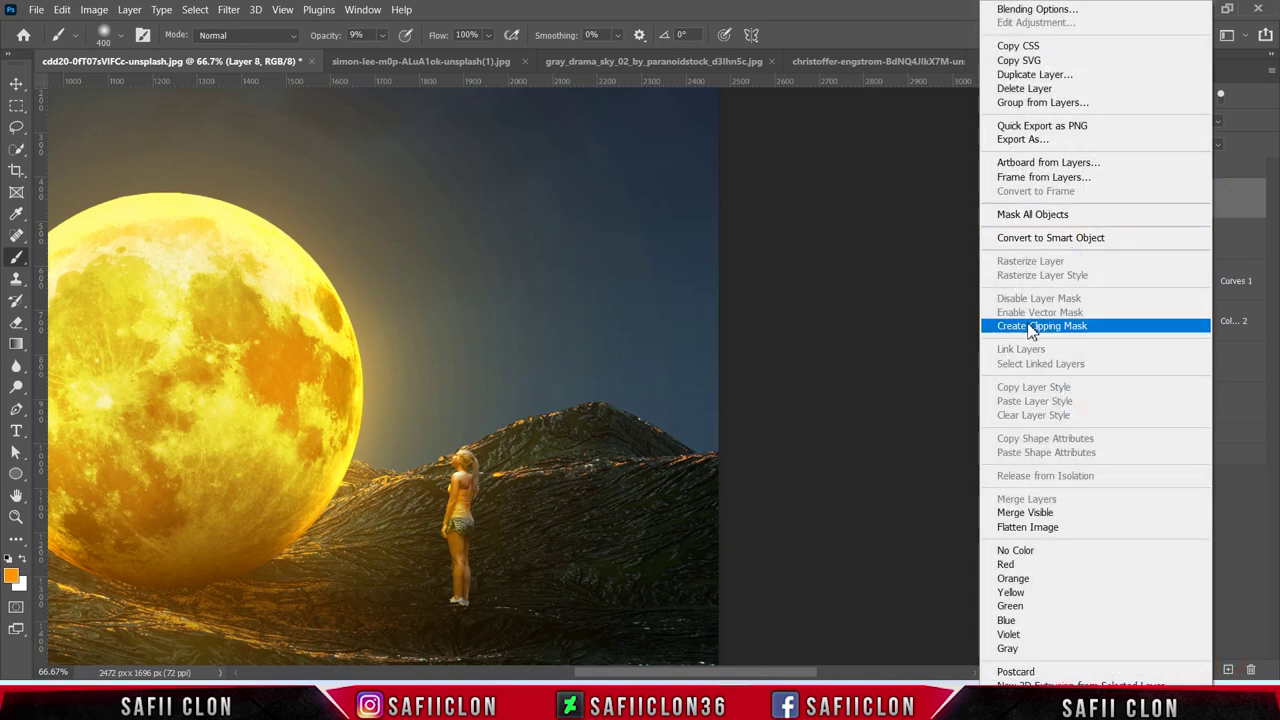
{"action": "left_click", "coordinate": [1035, 325]}
{"action": "right_click", "coordinate": [16, 256]}
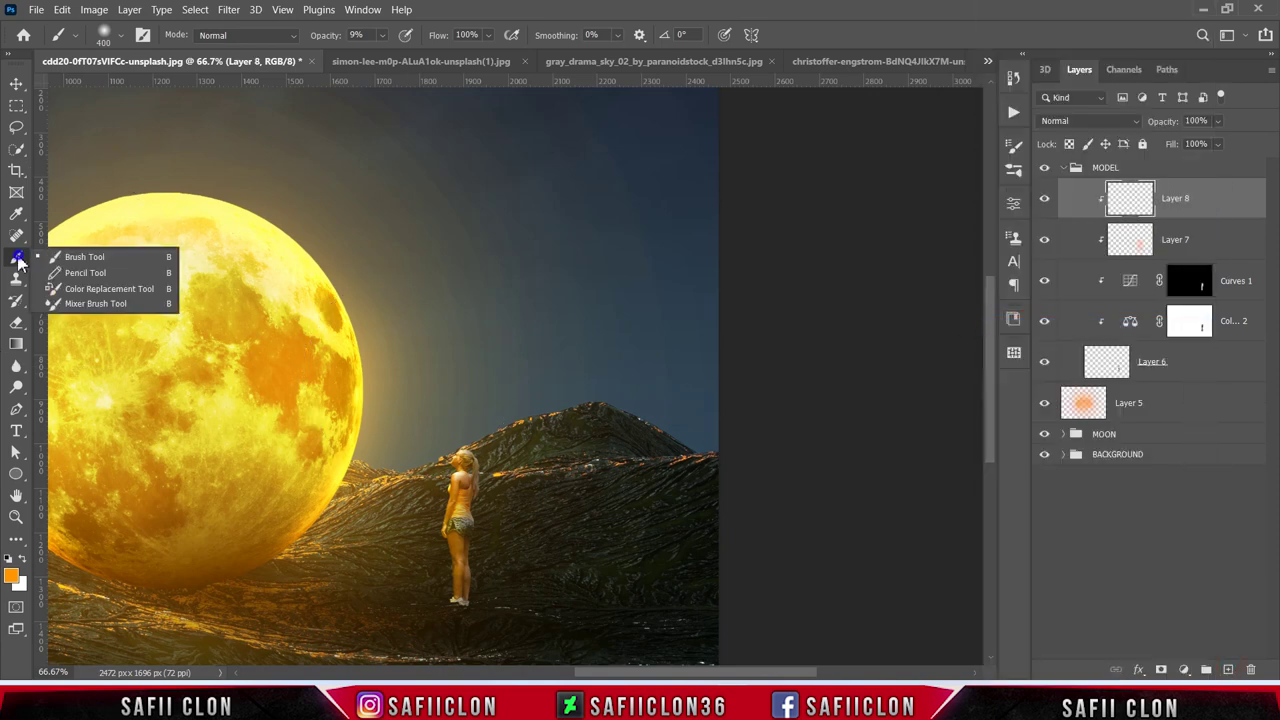
{"action": "left_click", "coordinate": [72, 252]}
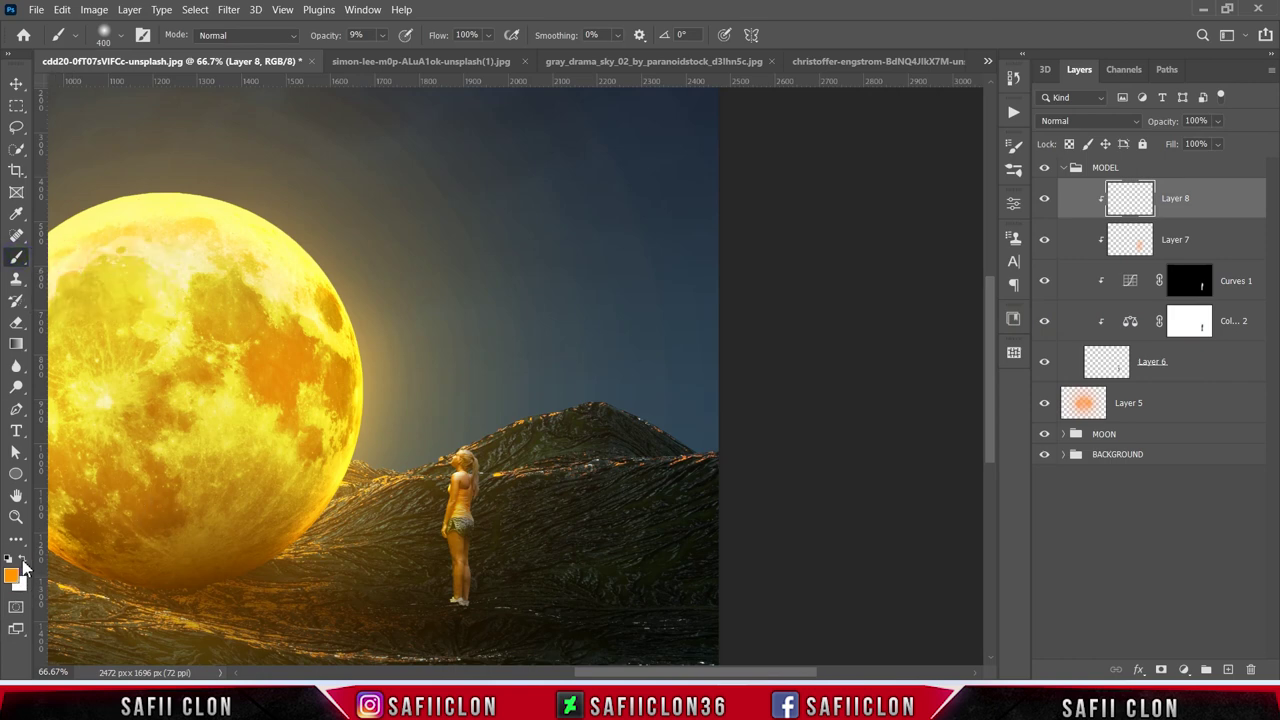
- Set the foreground colour to black 000000
{"action": "left_click", "coordinate": [24, 563]}
{"action": "left_click", "coordinate": [12, 580]}
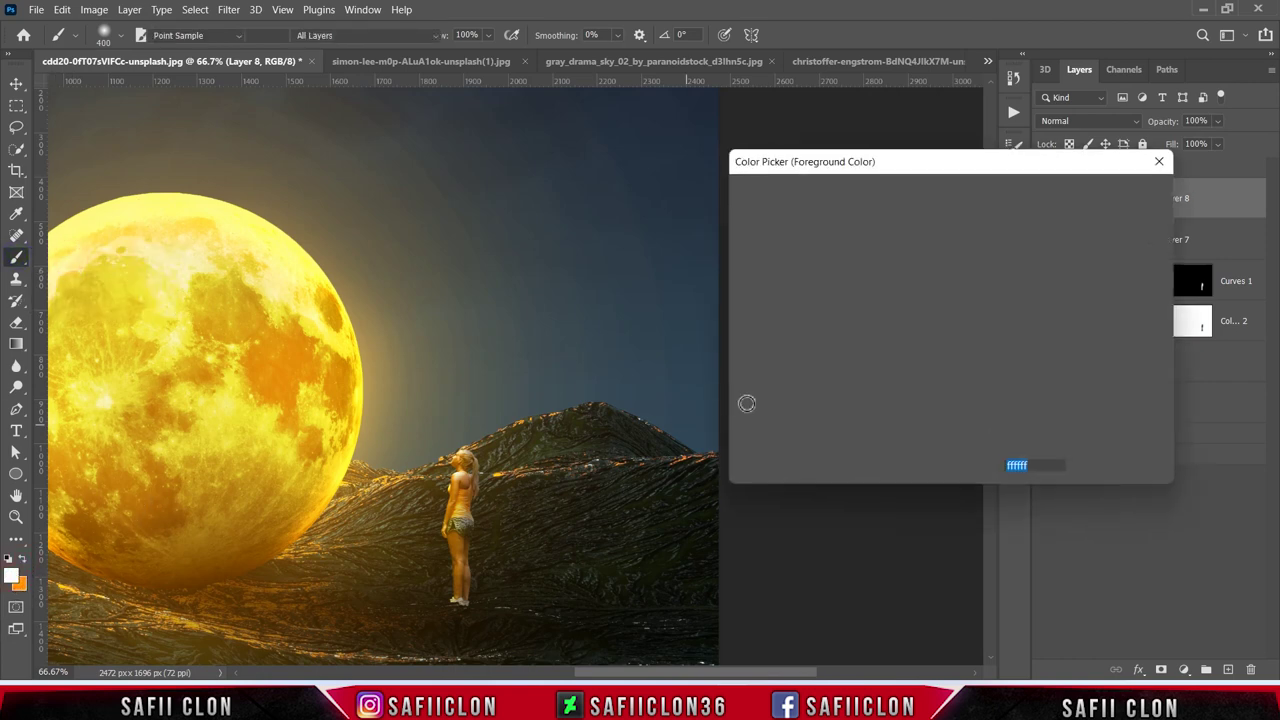
{"action": "type", "text": "000000"}
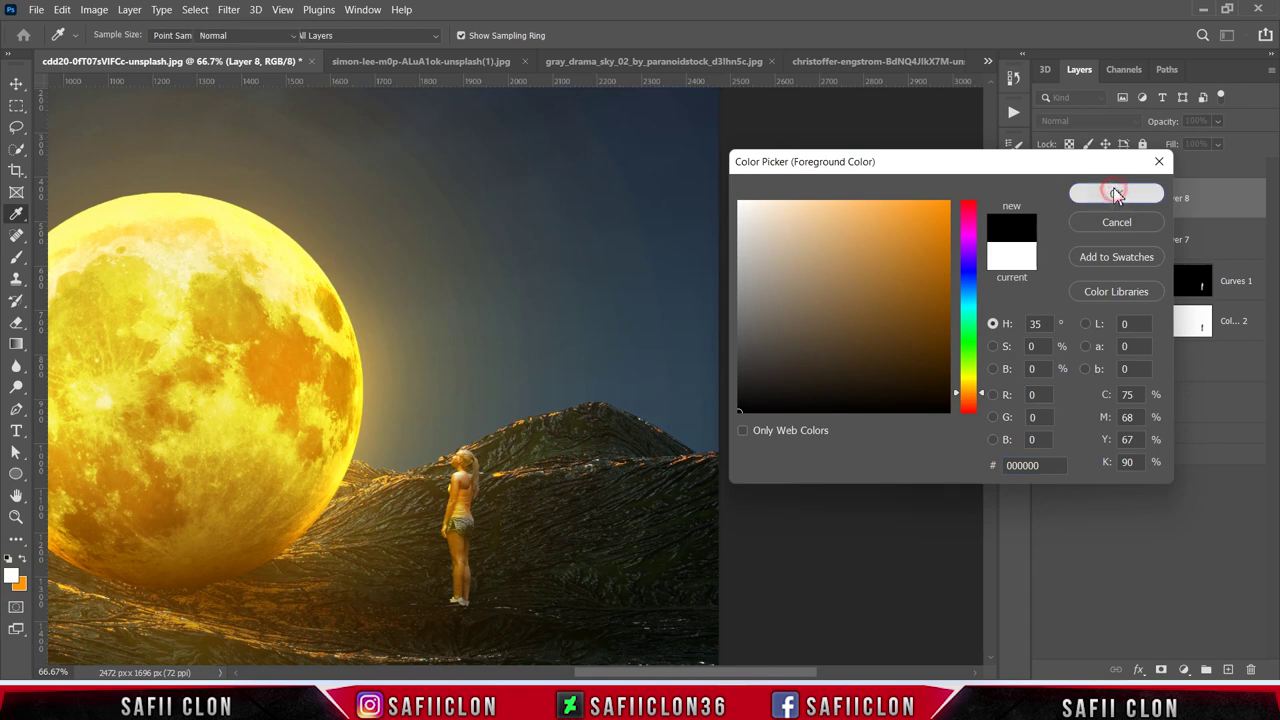
{"action": "left_click", "coordinate": [1116, 196]}
{"action": "key", "text": "b"}
- Paint soft black shading over the model's body and legs, then compare Layer 8 on and off
{"action": "key", "text": "bracketleft"}
{"action": "key", "text": "bracketleft"}
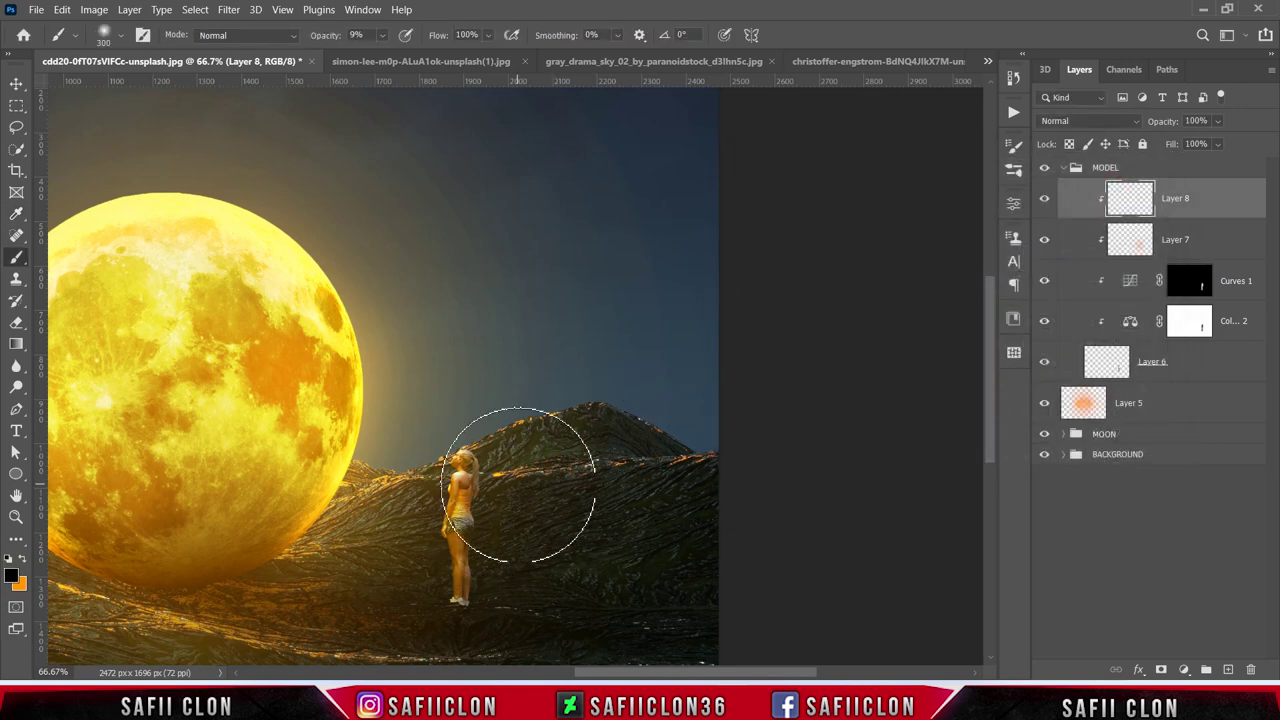
{"action": "key", "text": "bracketleft"}
{"action": "key", "text": "bracketleft"}
{"action": "key", "text": "bracketleft"}
{"action": "key", "text": "bracketleft"}
{"action": "key", "text": "bracketleft"}
{"action": "key", "text": "bracketleft"}
{"action": "key", "text": "bracketleft"}
{"action": "key", "text": "bracketleft"}
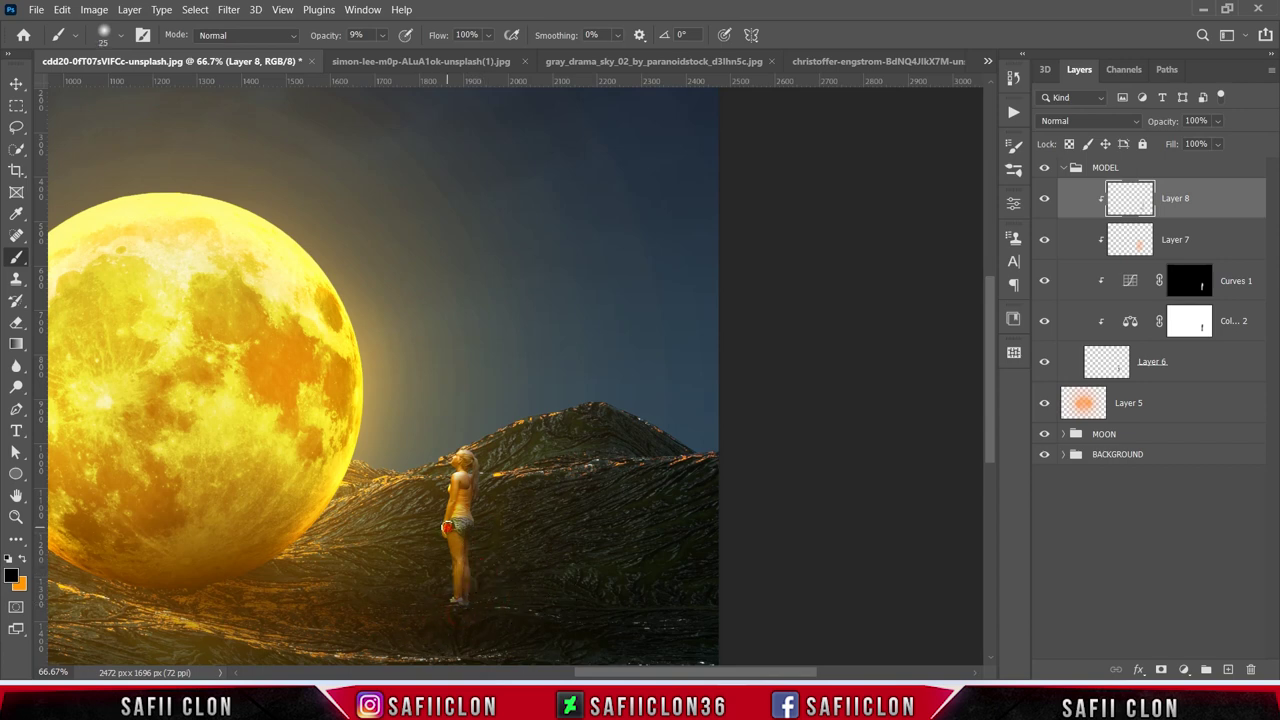
{"action": "key", "text": "bracketleft"}
{"action": "key", "text": "bracketleft"}
{"action": "key", "text": "bracketleft"}
{"action": "key", "text": "bracketright"}
{"action": "key", "text": "bracketright"}
{"action": "key", "text": "bracketright"}
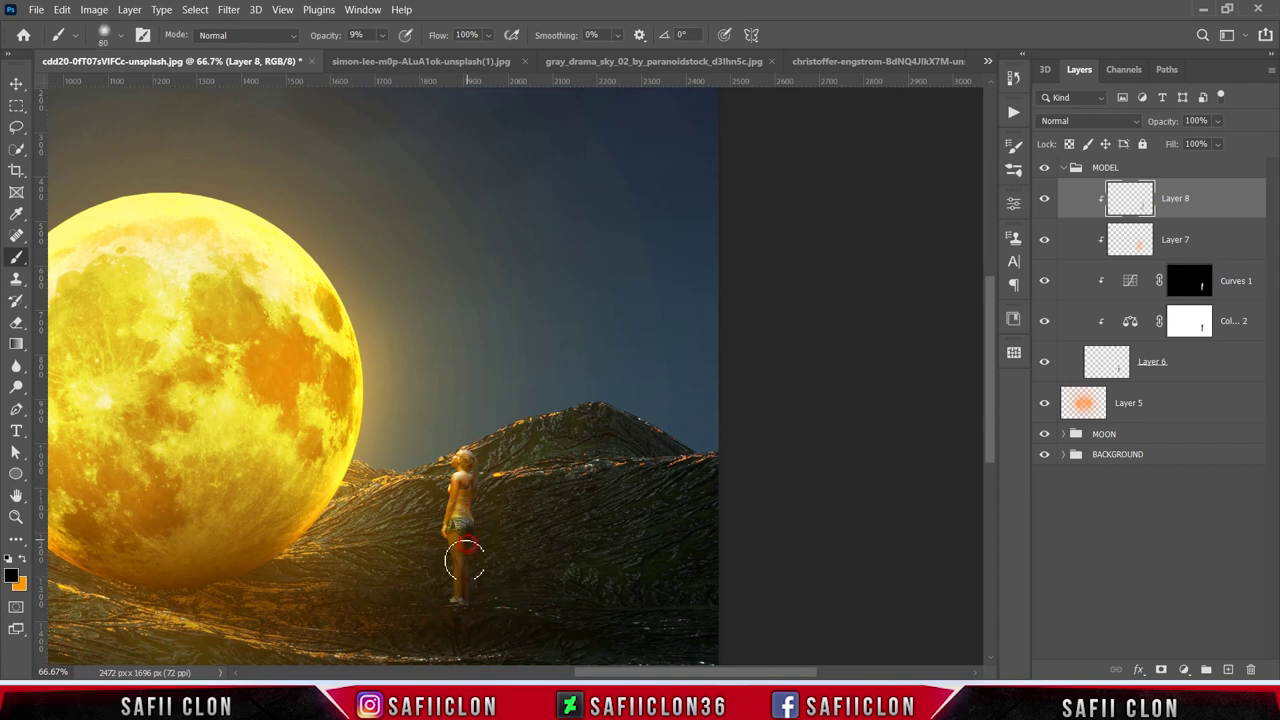
{"action": "key", "text": "bracketleft"}
{"action": "key", "text": "bracketleft"}
{"action": "key", "text": "bracketleft"}
{"action": "left_click", "coordinate": [1044, 199]}
{"action": "left_click", "coordinate": [1044, 199]}
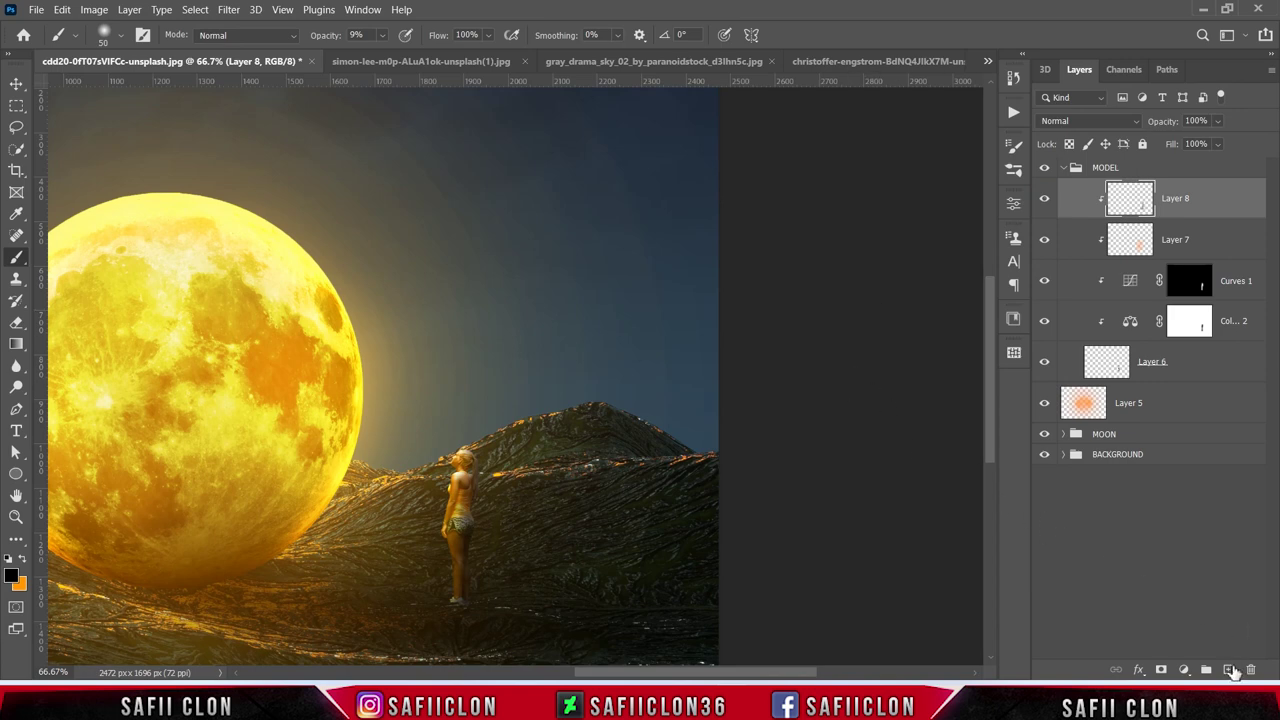
- Add a new layer below Layer 6 with black as the foreground colour
{"action": "left_click", "coordinate": [1230, 670]}
{"action": "left_click_drag", "start_coordinate": [1176, 196], "coordinate": [1185, 423]}
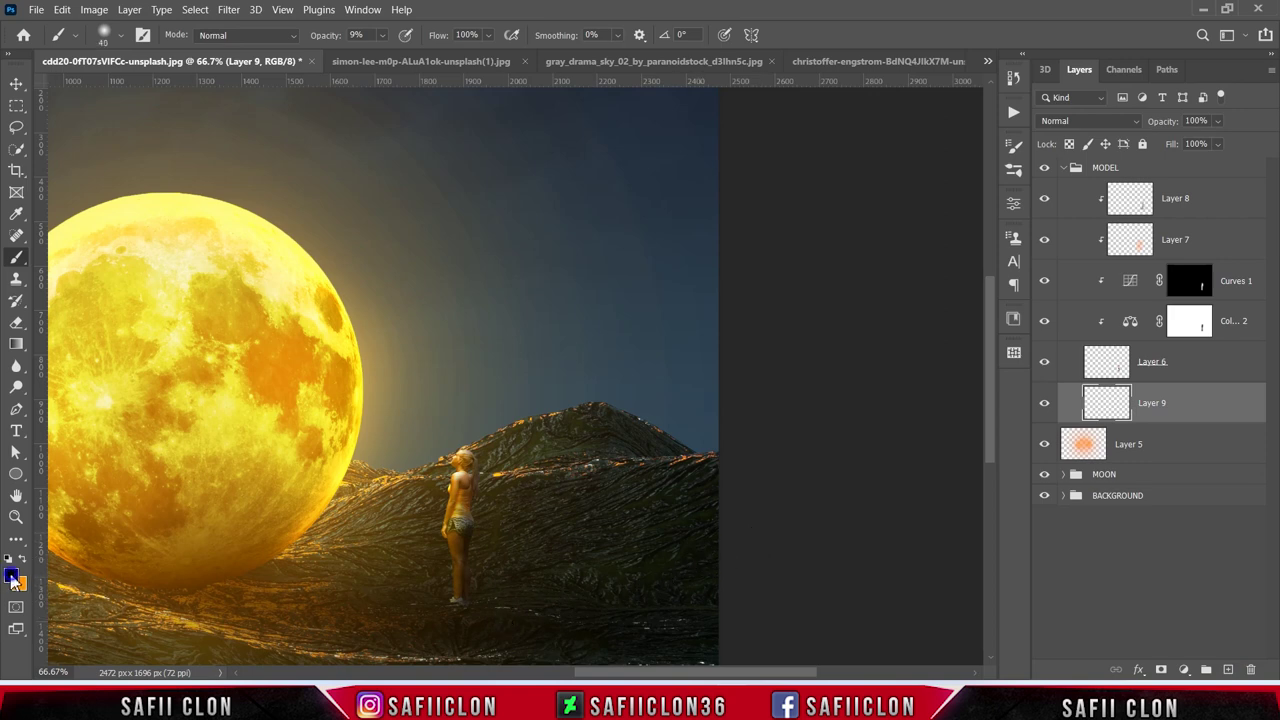
{"action": "left_click", "coordinate": [13, 577]}
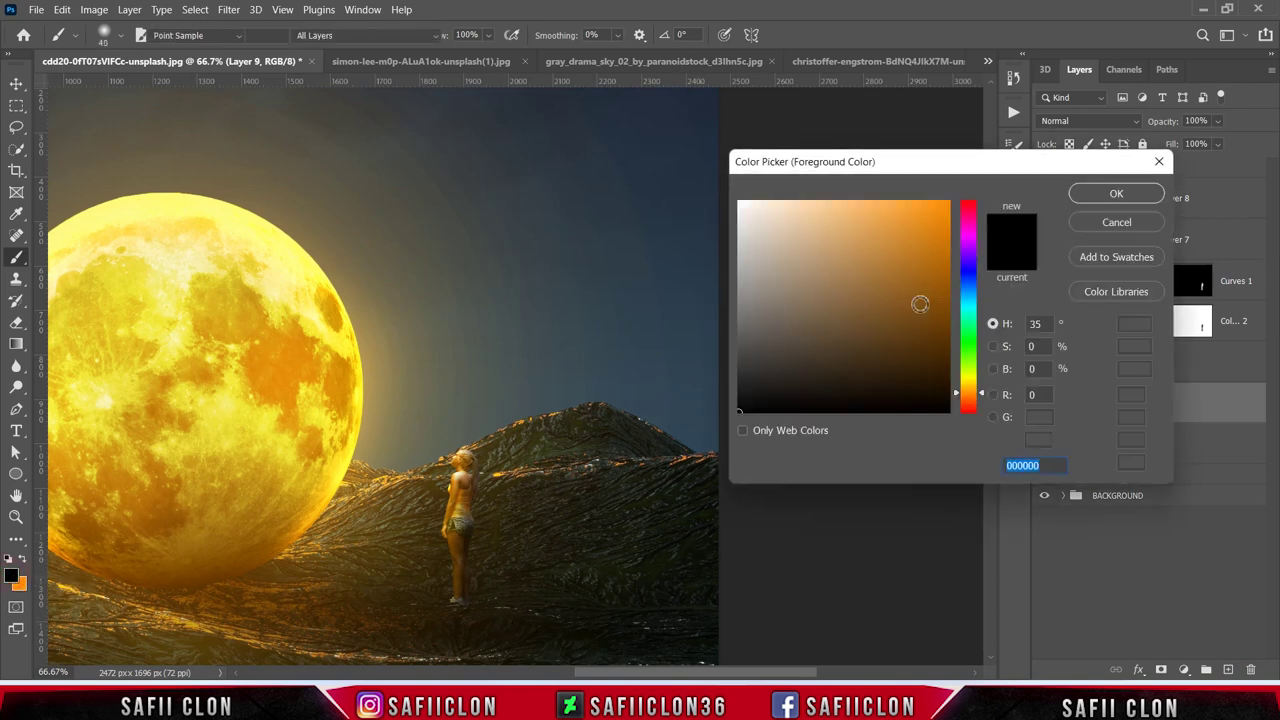
{"action": "left_click", "coordinate": [1110, 195]}
- Paint a soft black ground shadow at the model's feet and compare it on and off
{"action": "left_click_drag", "start_coordinate": [481, 607], "coordinate": [550, 615]}
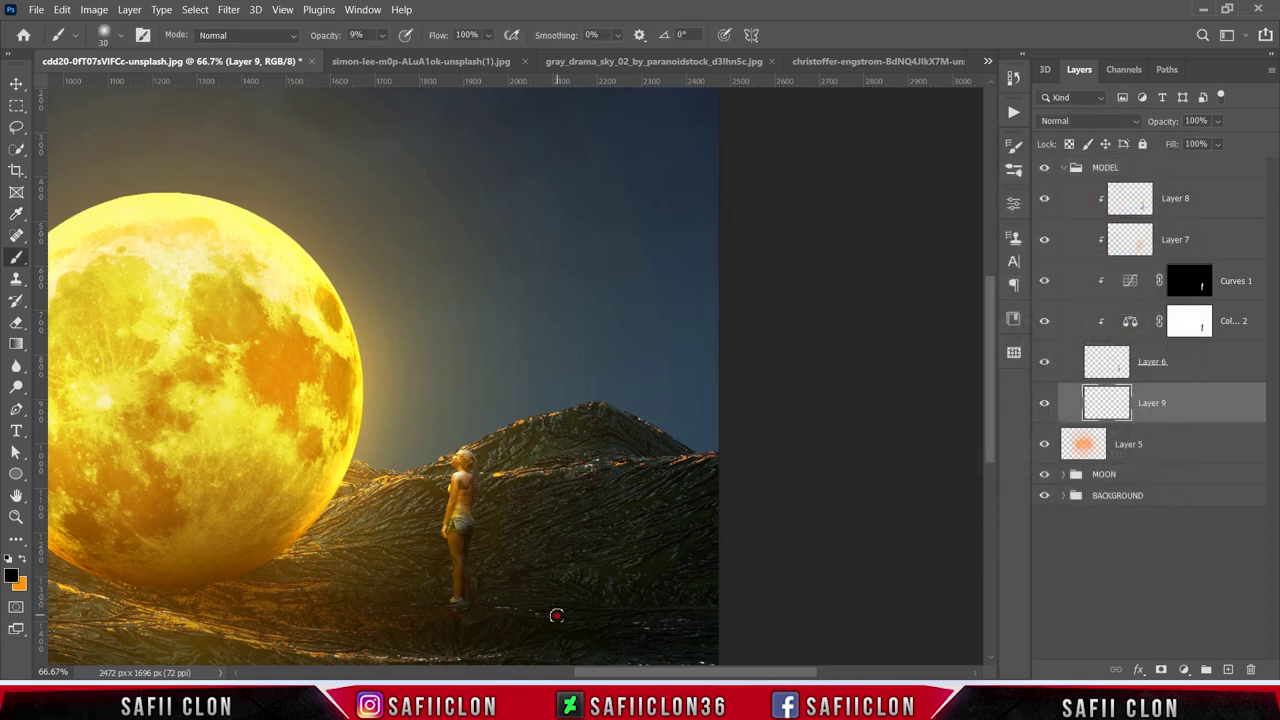
{"action": "mouse_move", "coordinate": [462, 603]}
{"action": "left_mouse_down"}
{"action": "mouse_move", "coordinate": [583, 617]}
{"action": "mouse_move", "coordinate": [478, 607]}
{"action": "left_mouse_up"}
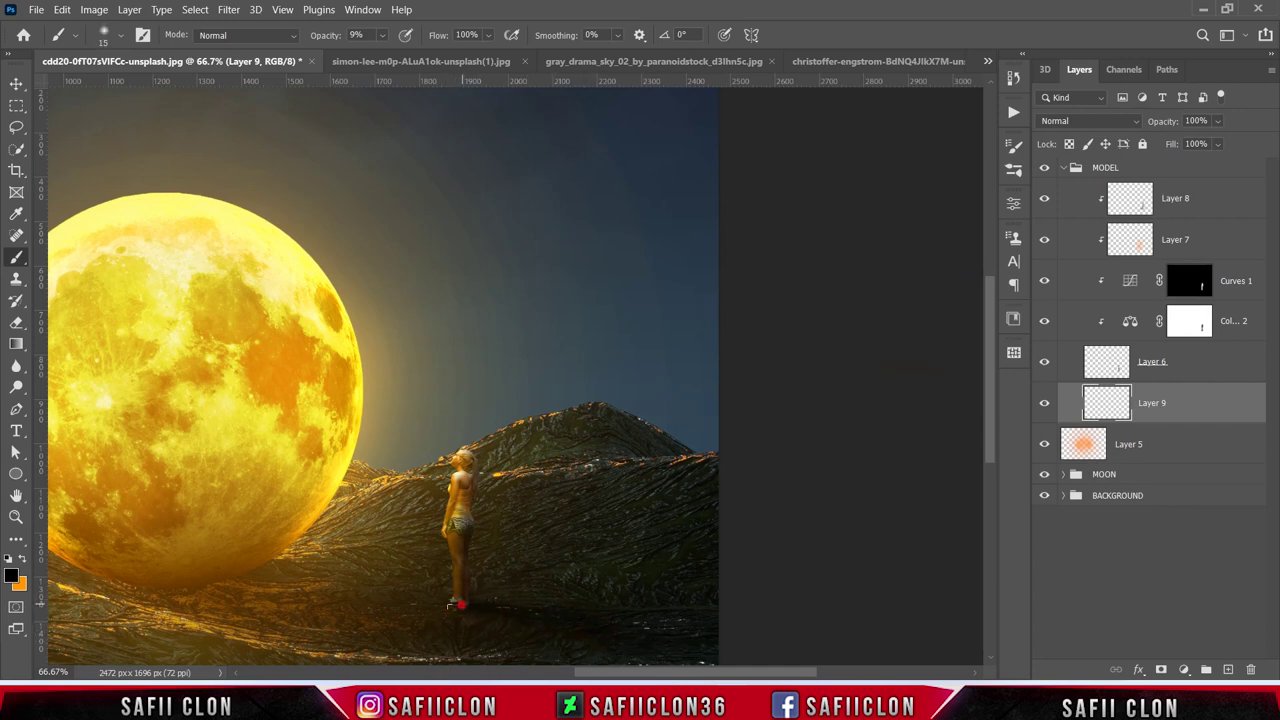
{"action": "left_click", "coordinate": [1044, 404]}
{"action": "left_click", "coordinate": [1044, 406]}
- Add an Inner Shadow effect to Layer 6 with a yellow-orange ffbc00 colour
{"action": "left_click", "coordinate": [1213, 365]}
{"action": "right_click", "coordinate": [1208, 362]}
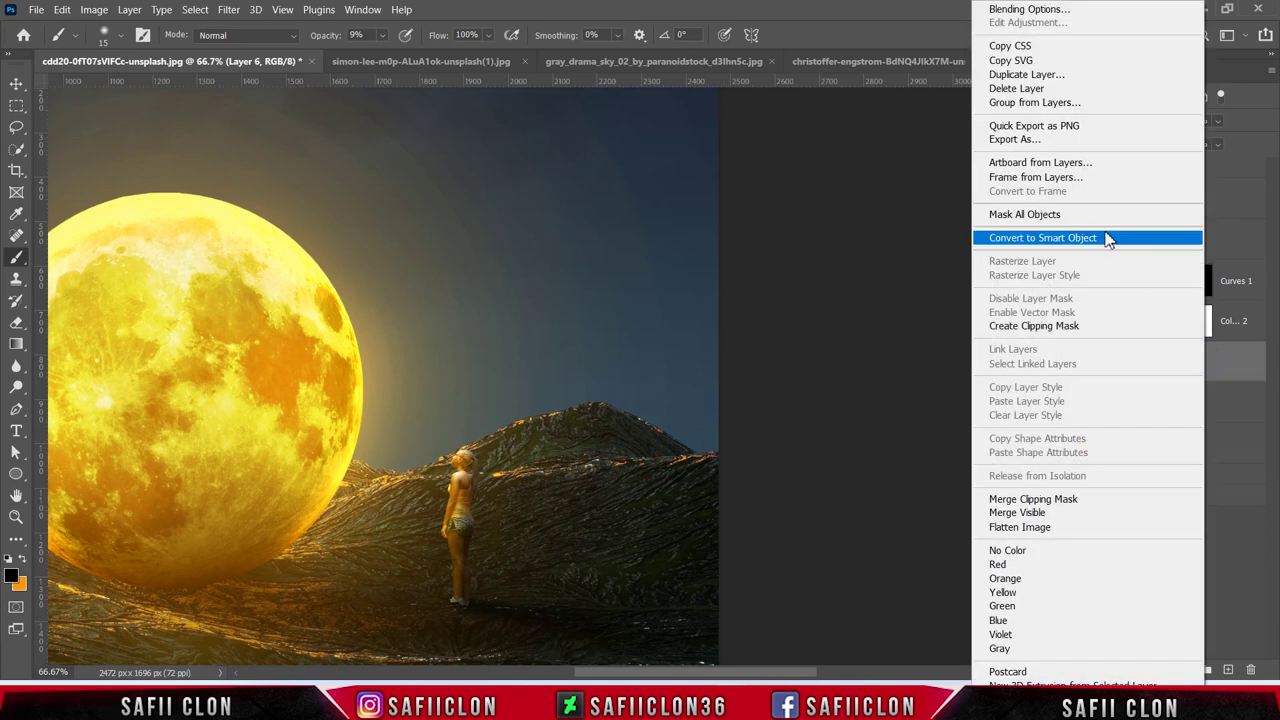
{"action": "left_click", "coordinate": [1020, 12]}
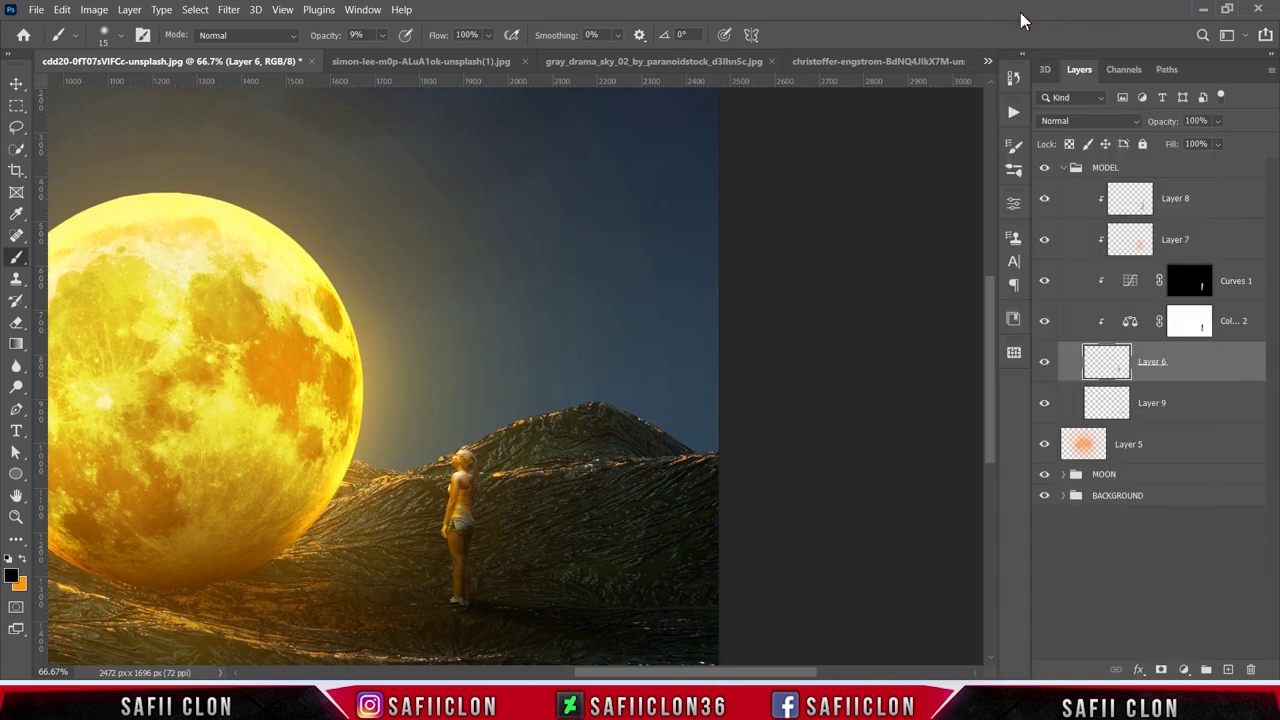
{"action": "left_click_drag", "start_coordinate": [752, 194], "coordinate": [997, 148]}
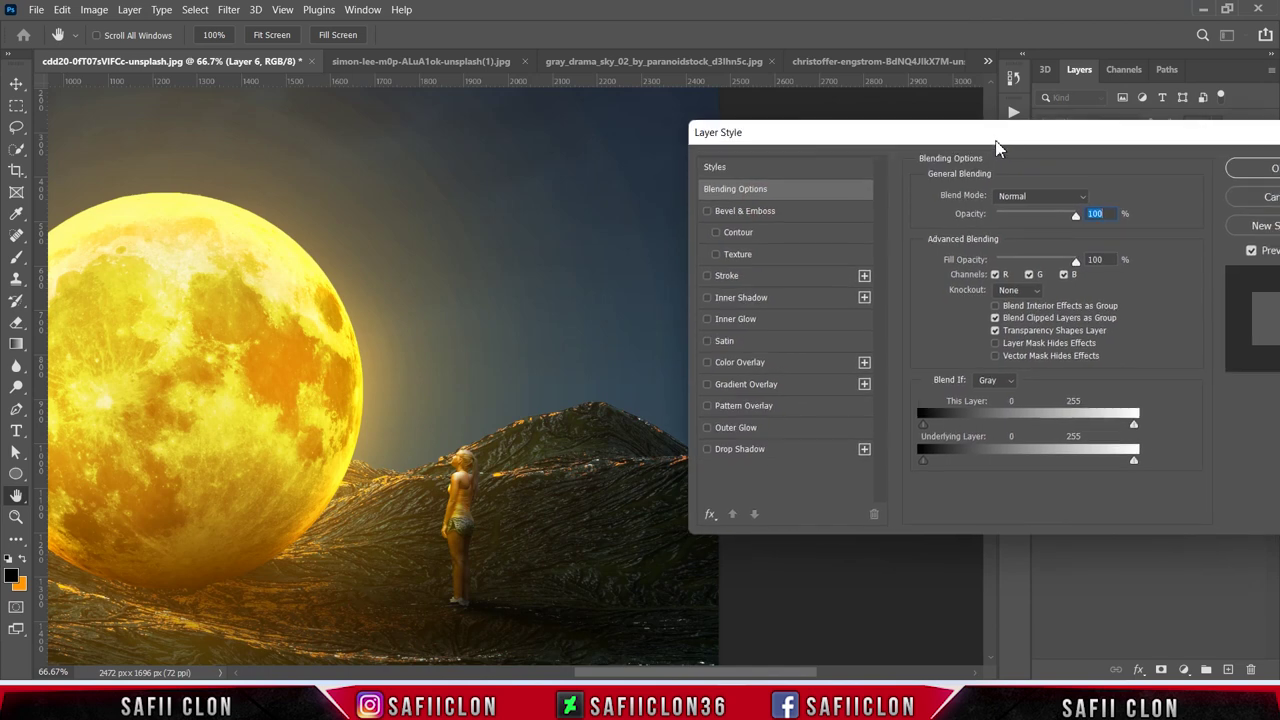
{"action": "left_click", "coordinate": [764, 295]}
{"action": "left_click_drag", "start_coordinate": [886, 145], "coordinate": [835, 212]}
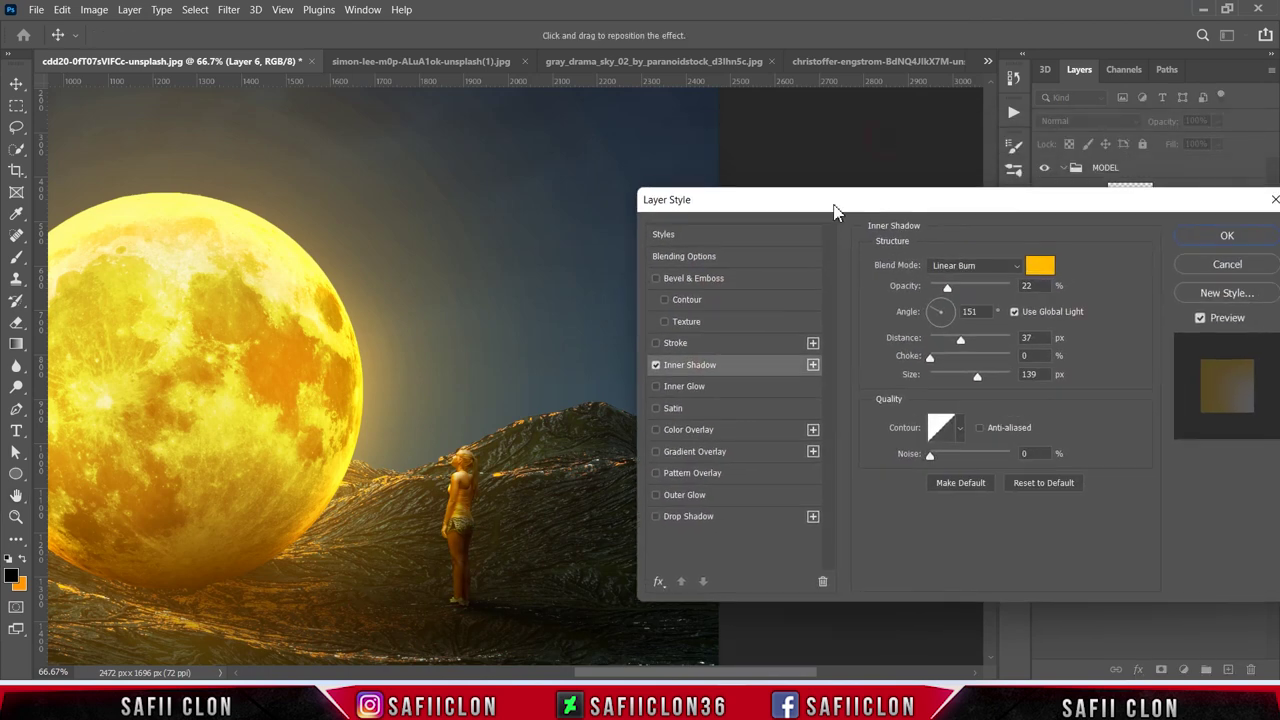
{"action": "left_click", "coordinate": [975, 265]}
{"action": "left_click", "coordinate": [985, 340]}
{"action": "left_click", "coordinate": [1045, 266]}
{"action": "left_click_drag", "start_coordinate": [948, 323], "coordinate": [996, 210]}
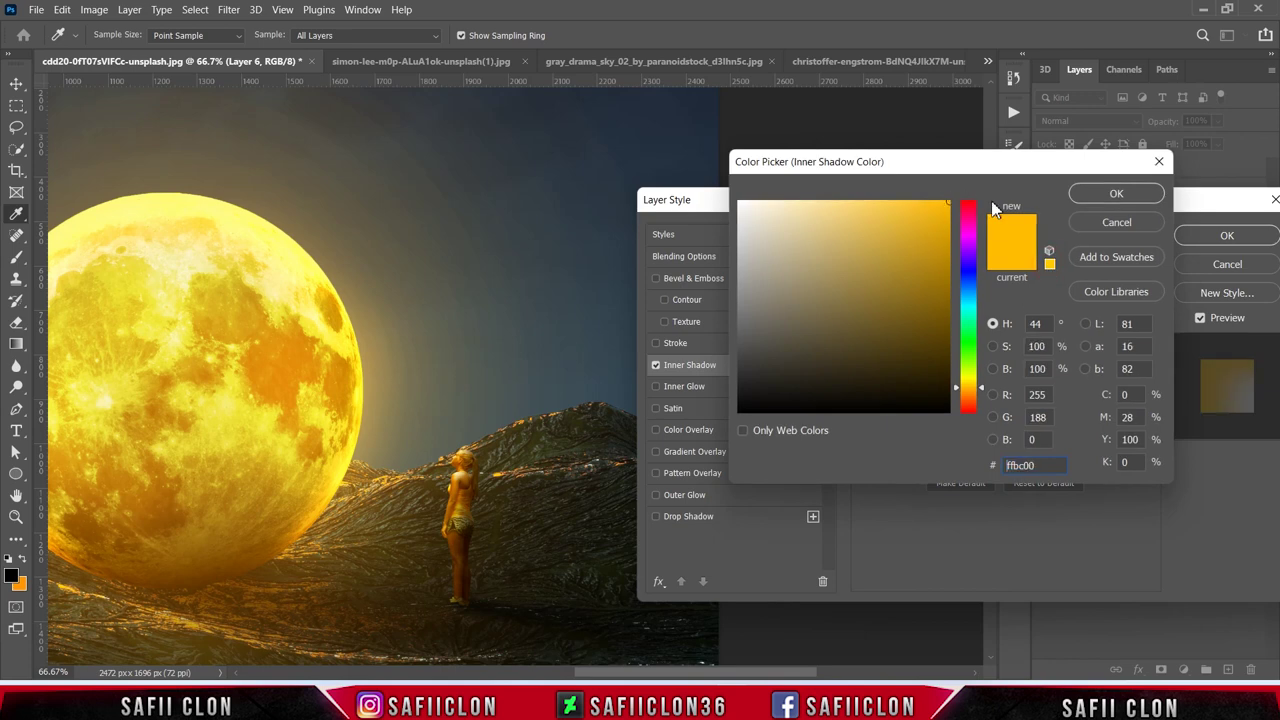
{"action": "left_click", "coordinate": [1117, 195]}
- Set the inner shadow to 75% opacity, 0 px size, 5 px distance and Normal blend, then apply it
{"action": "mouse_move", "coordinate": [955, 288]}
{"action": "left_mouse_down"}
{"action": "mouse_move", "coordinate": [993, 290]}
{"action": "mouse_move", "coordinate": [950, 312]}
{"action": "left_mouse_up"}
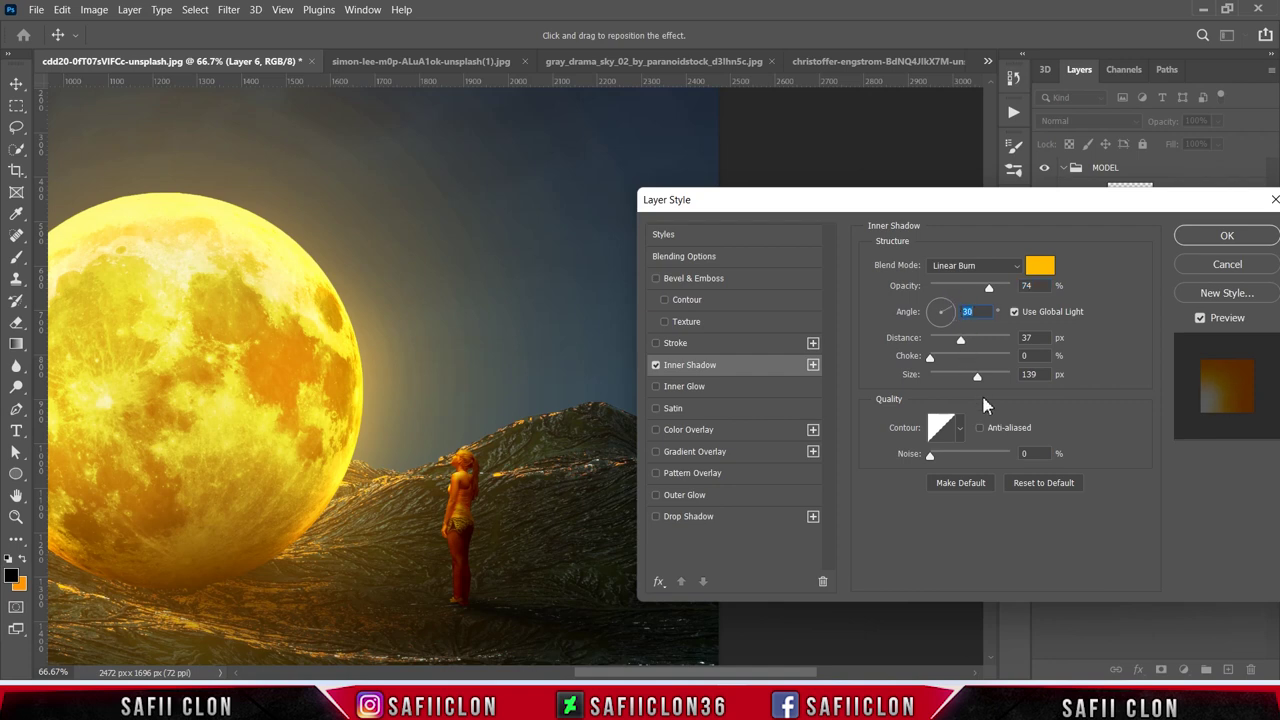
{"action": "left_click_drag", "start_coordinate": [977, 376], "coordinate": [930, 385]}
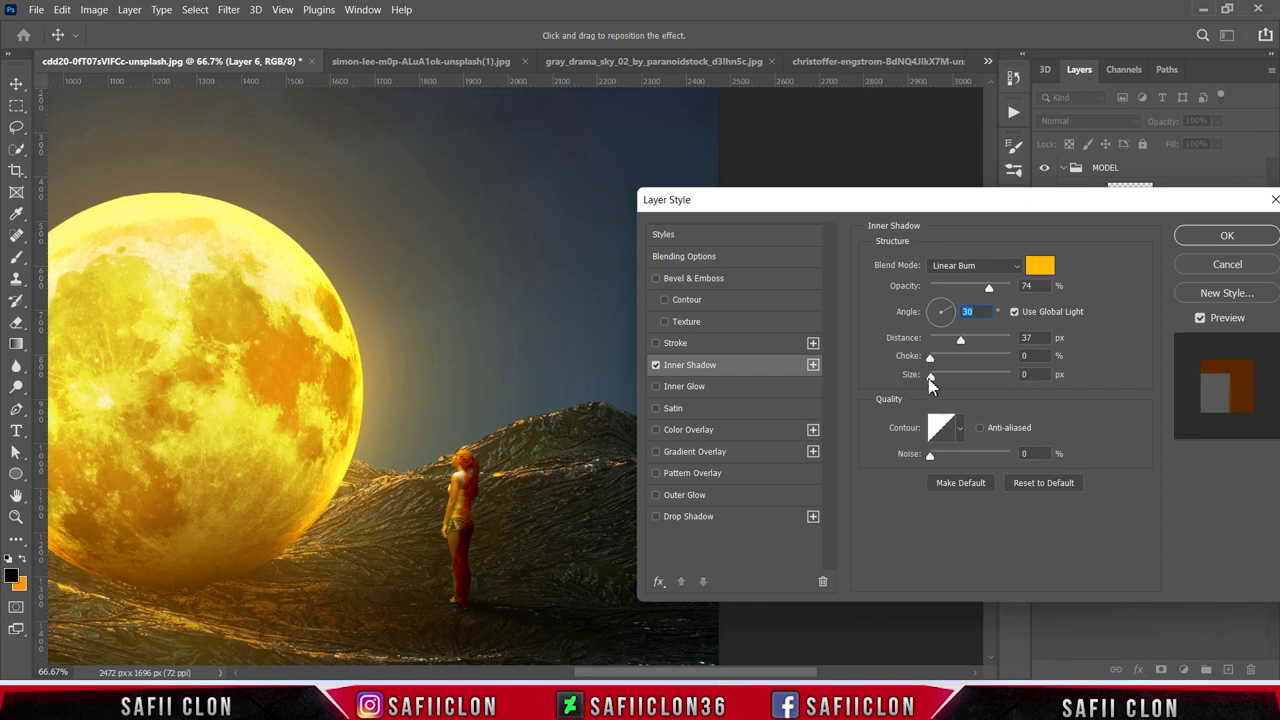
{"action": "left_click", "coordinate": [930, 380]}
{"action": "mouse_move", "coordinate": [959, 342]}
{"action": "left_mouse_down"}
{"action": "mouse_move", "coordinate": [932, 339]}
{"action": "mouse_move", "coordinate": [933, 309]}
{"action": "left_mouse_up"}
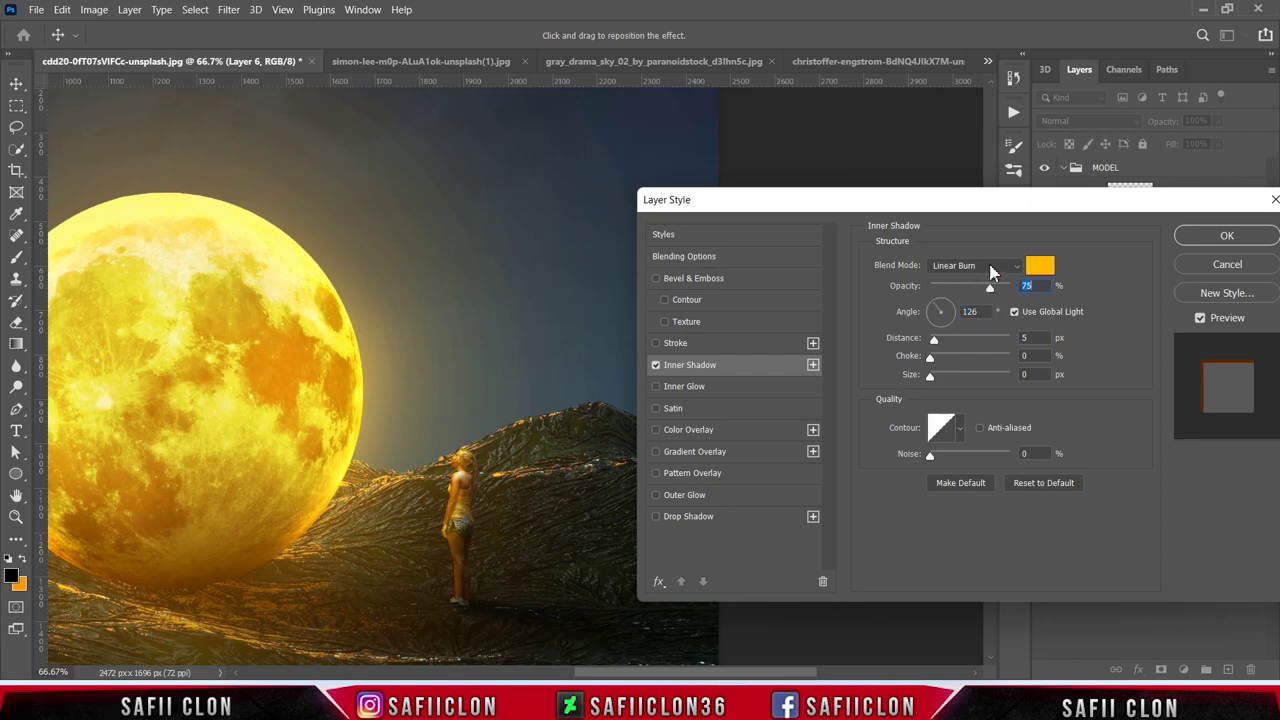
{"action": "left_click", "coordinate": [990, 266]}
{"action": "left_click", "coordinate": [952, 274]}
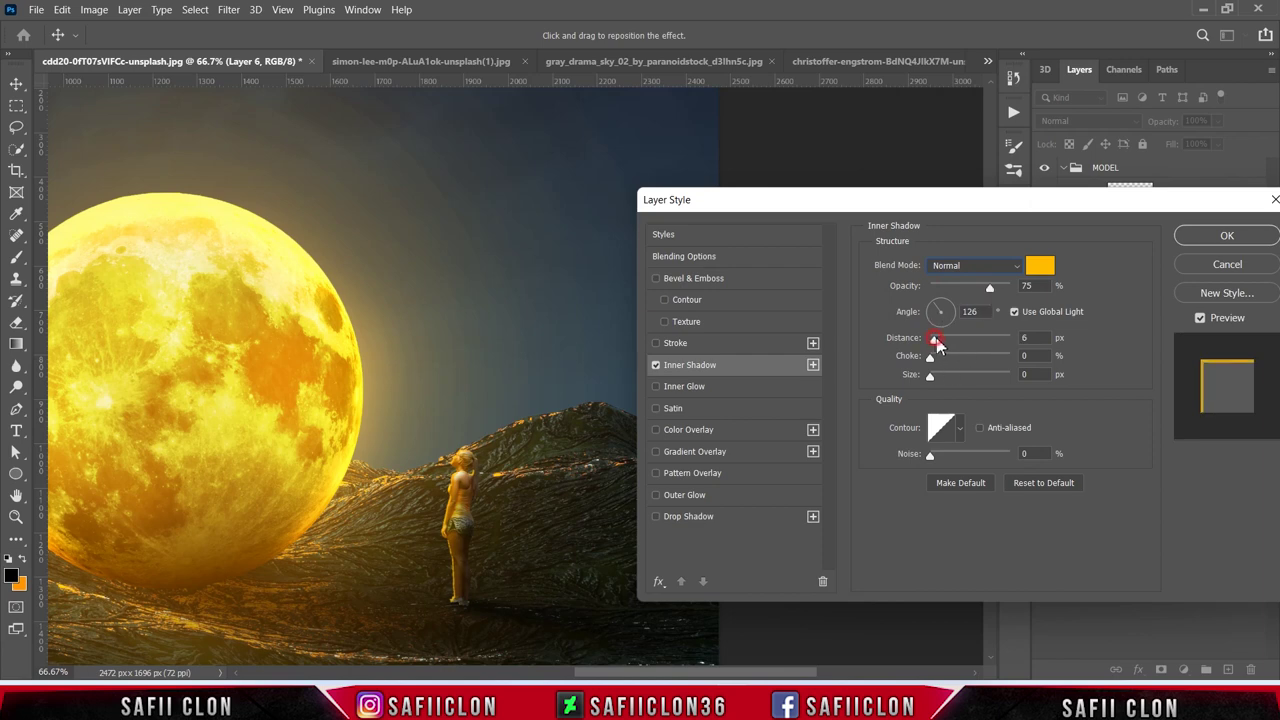
{"action": "left_click_drag", "start_coordinate": [938, 345], "coordinate": [935, 343]}
{"action": "left_click_drag", "start_coordinate": [1125, 203], "coordinate": [860, 203]}
{"action": "left_click", "coordinate": [960, 237]}
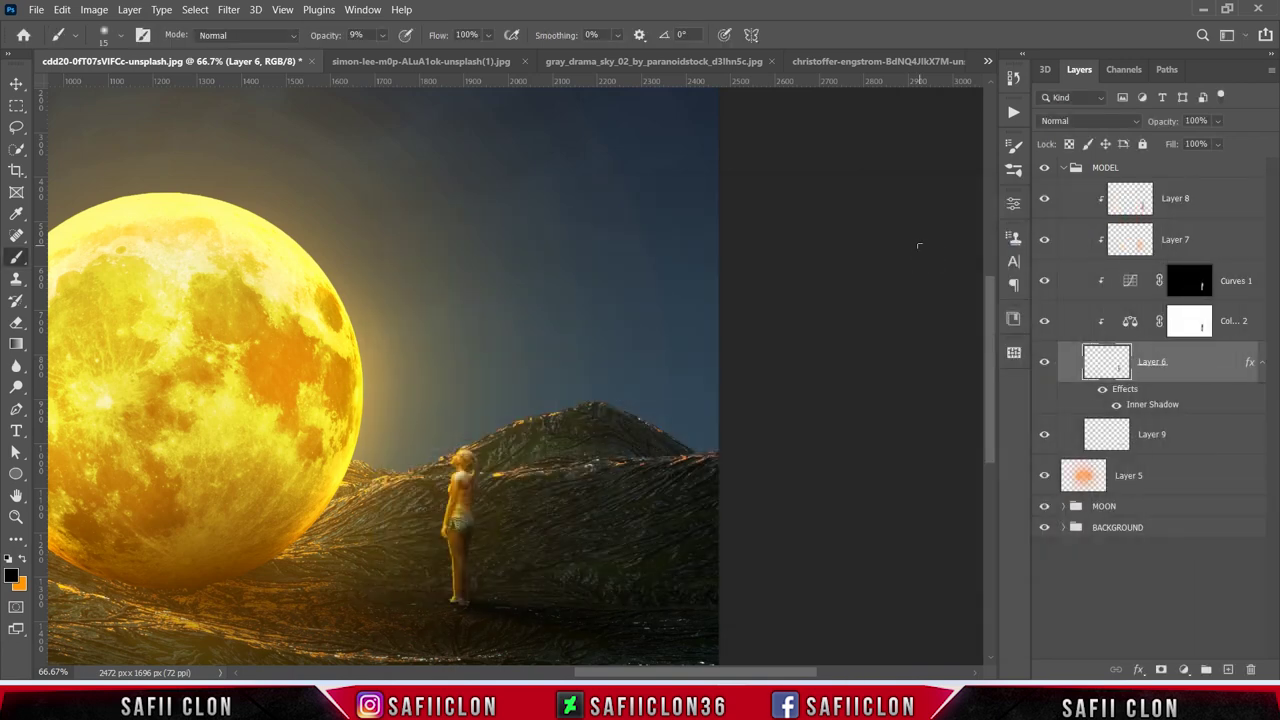
- Fit the whole composite in view and collapse the MODEL group
{"action": "key", "text": "ctrl+minus"}
{"action": "key", "text": "ctrl+minus"}
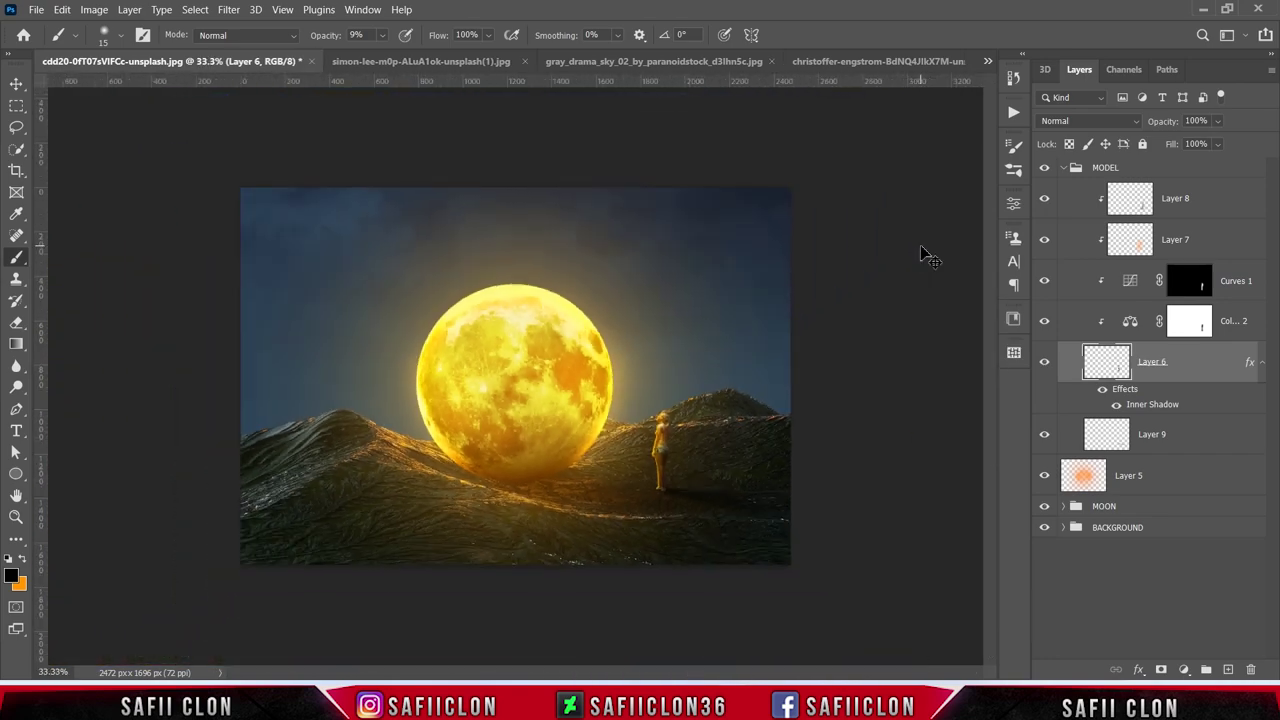
{"action": "key", "text": "ctrl+plus"}
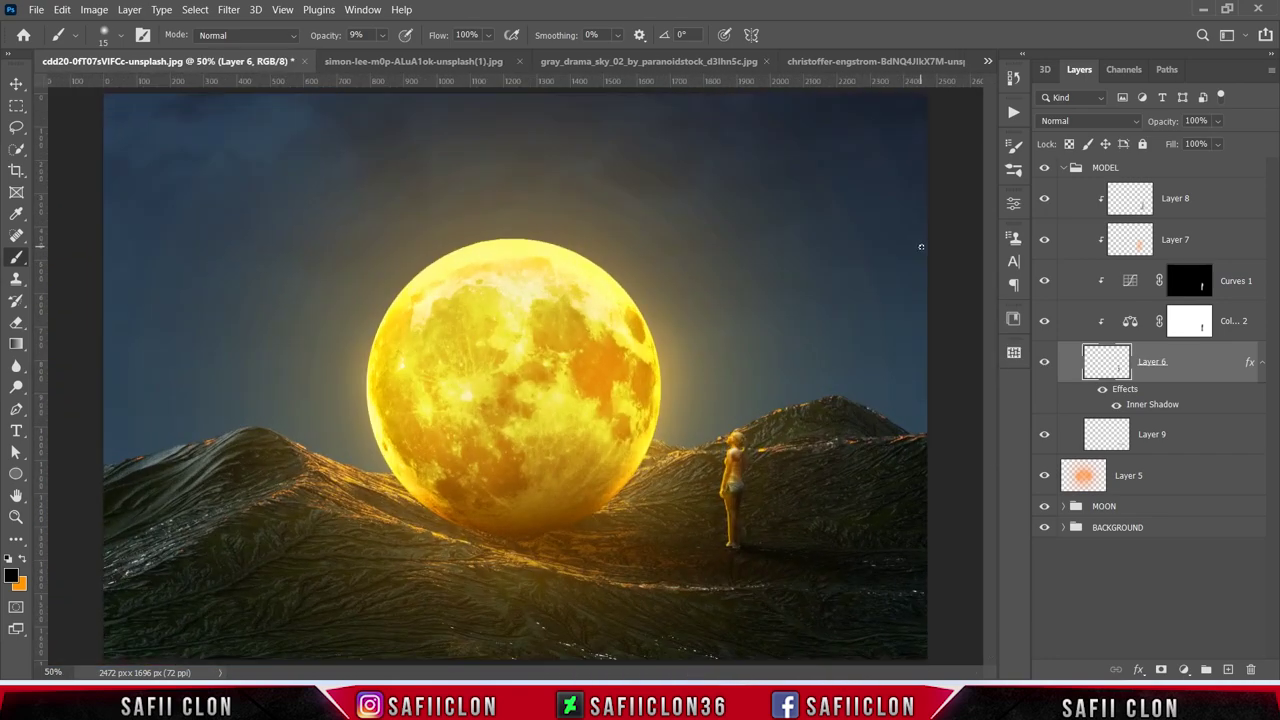
{"action": "left_click", "coordinate": [1063, 169]}
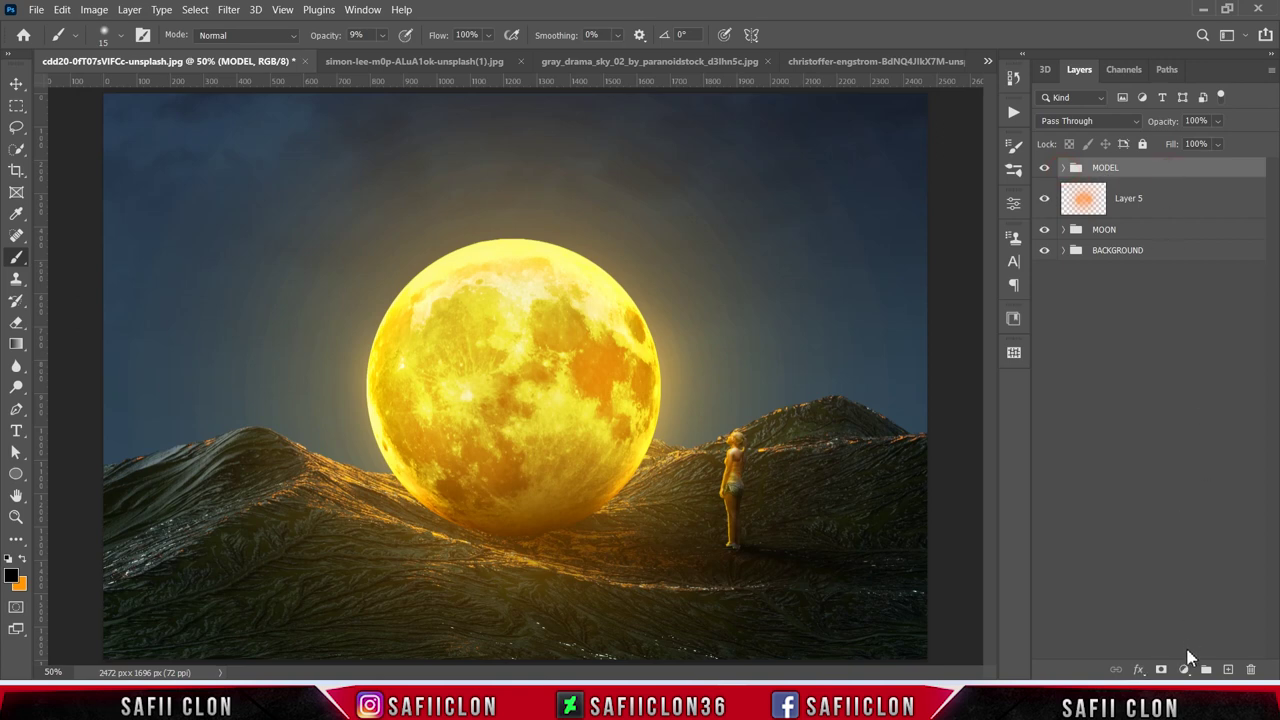
- Add a Color Lookup adjustment using the FoggyNight.3DL LUT over the entire composite
{"action": "left_click", "coordinate": [1184, 670]}
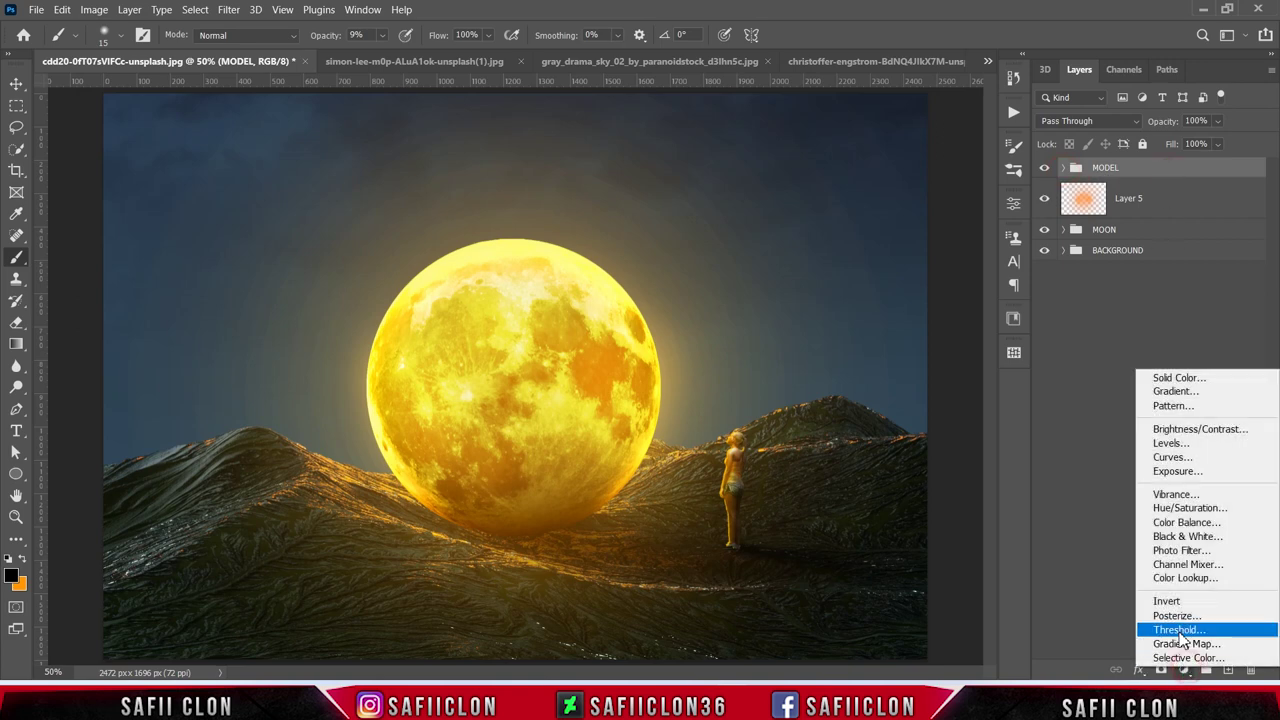
{"action": "left_click", "coordinate": [1186, 578]}
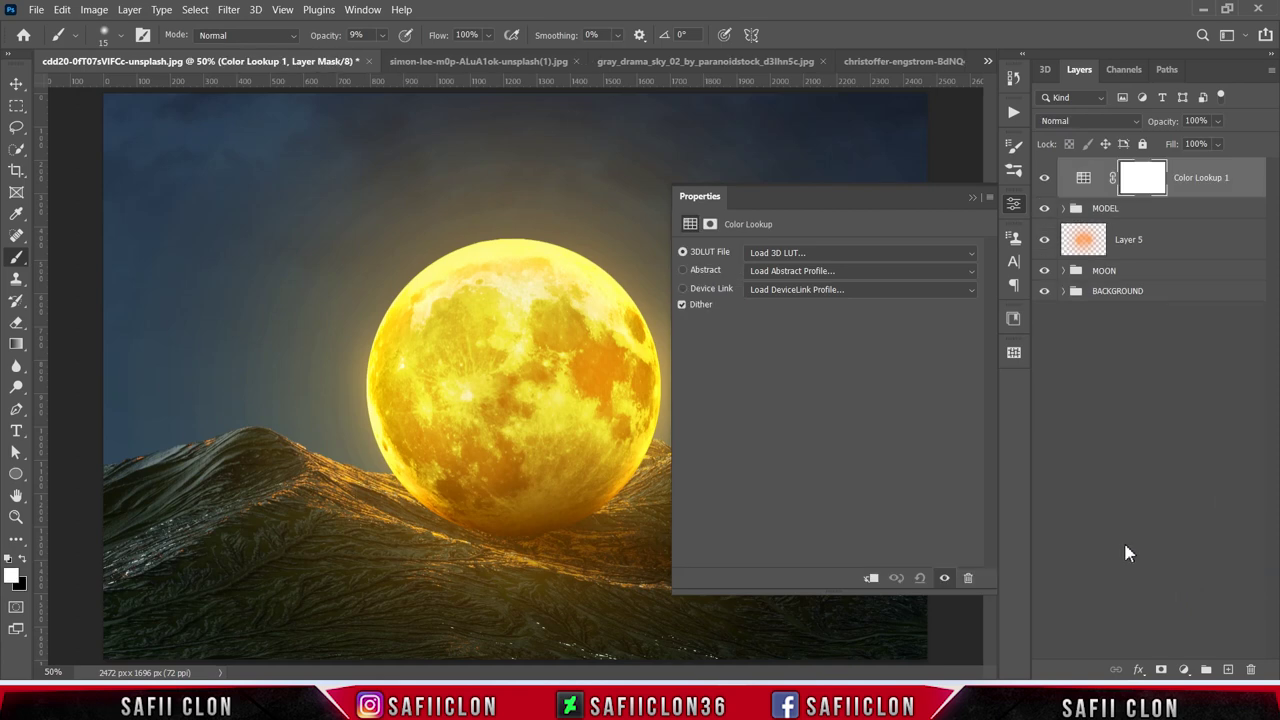
{"action": "left_click", "coordinate": [863, 256]}
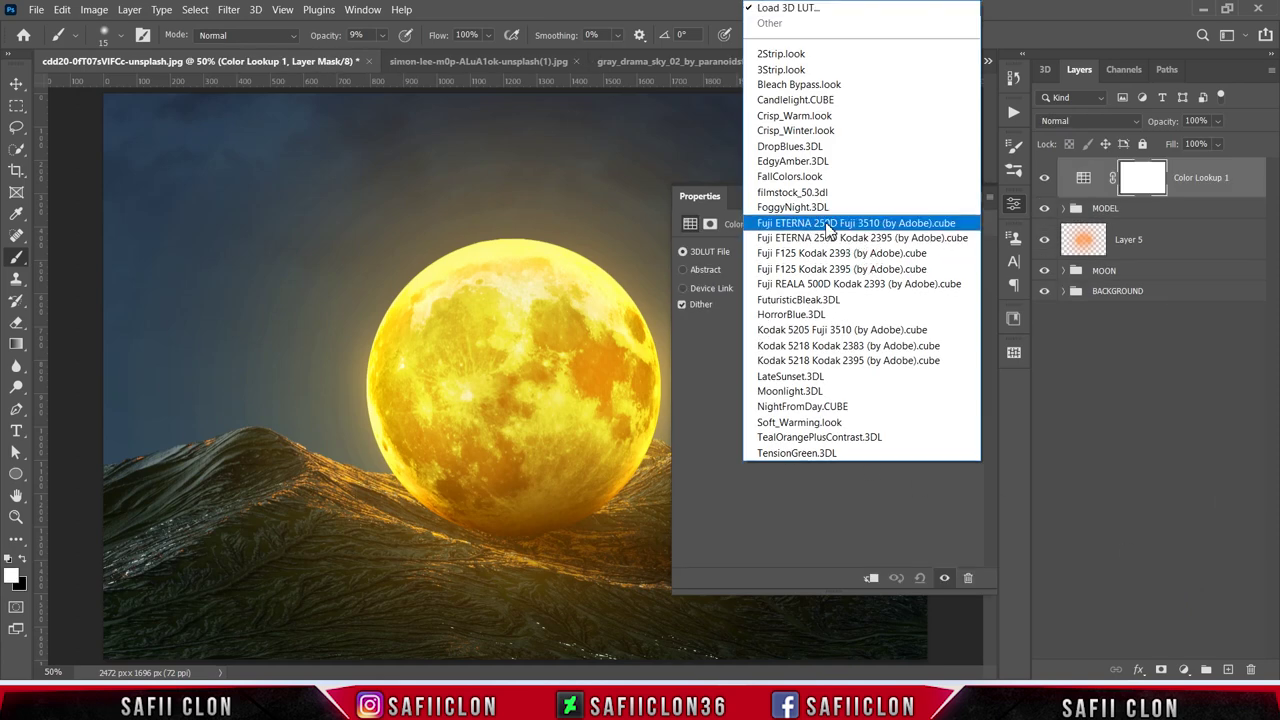
{"action": "left_click", "coordinate": [816, 207]}
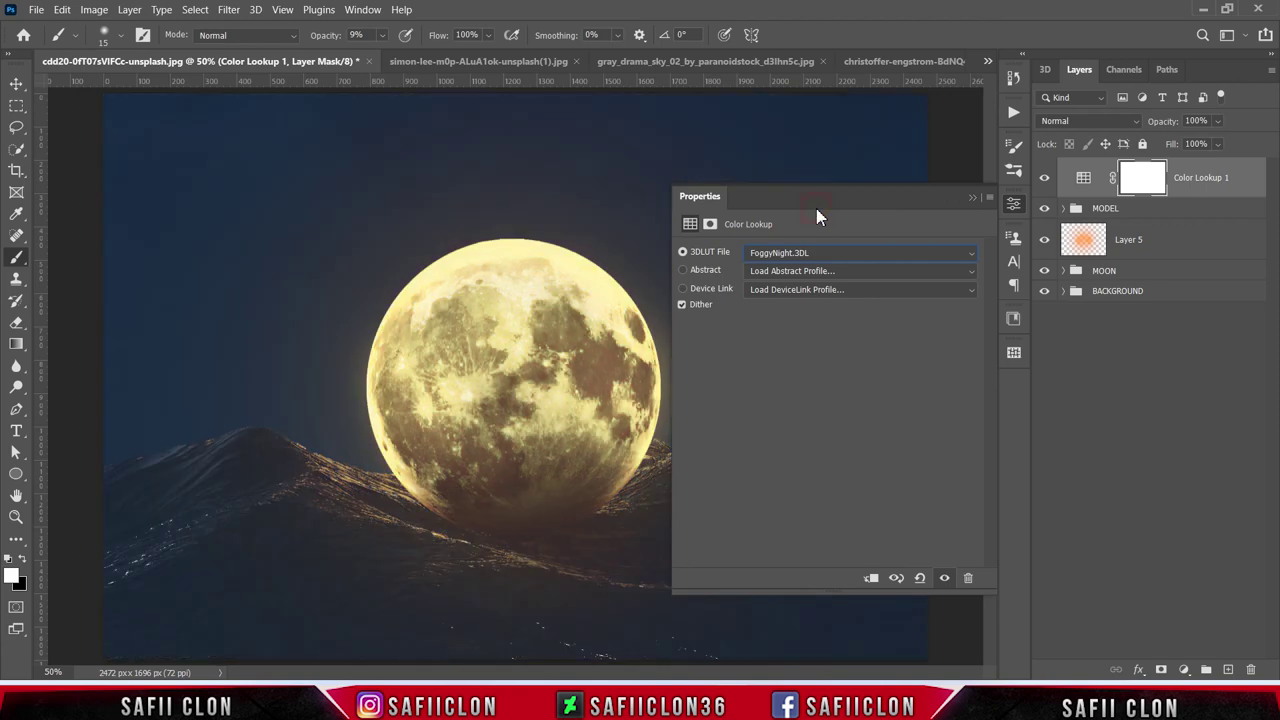
{"action": "left_click", "coordinate": [972, 197]}
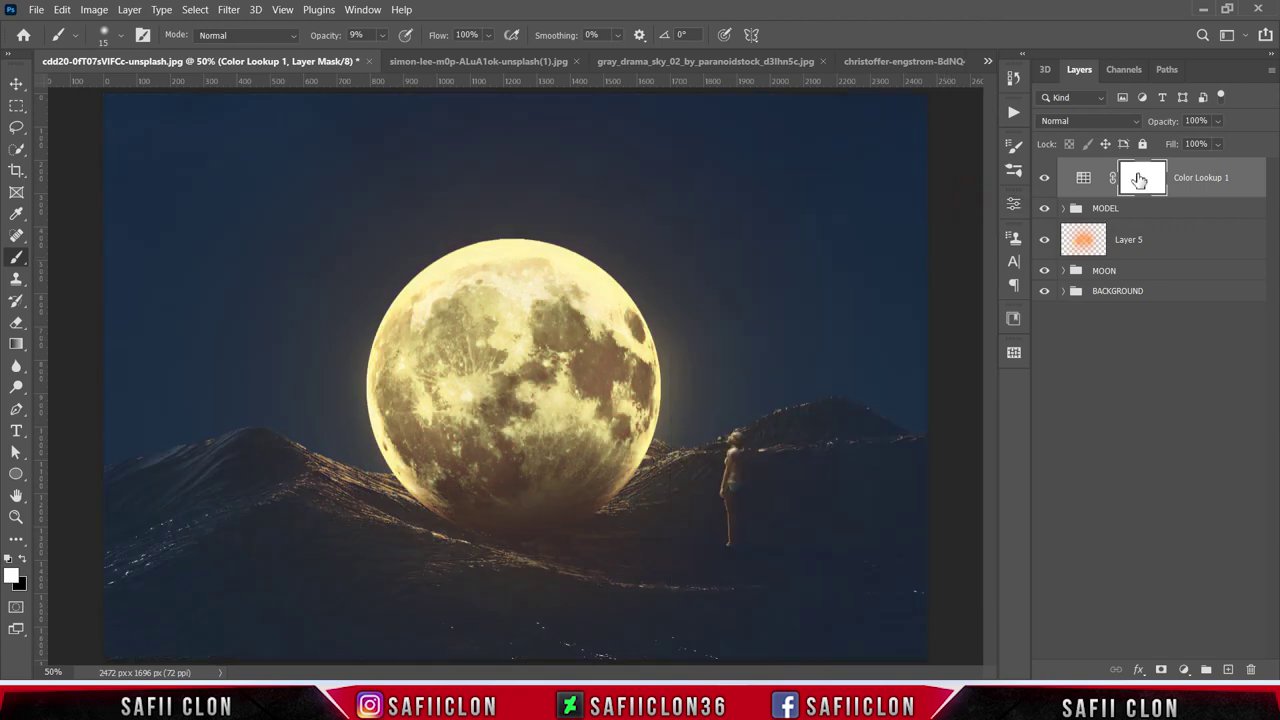
- Set up a Soft Round brush at 59% opacity with black as the painting colour
{"action": "right_click", "coordinate": [18, 260]}
{"action": "left_click", "coordinate": [78, 253]}
{"action": "left_click", "coordinate": [119, 36]}
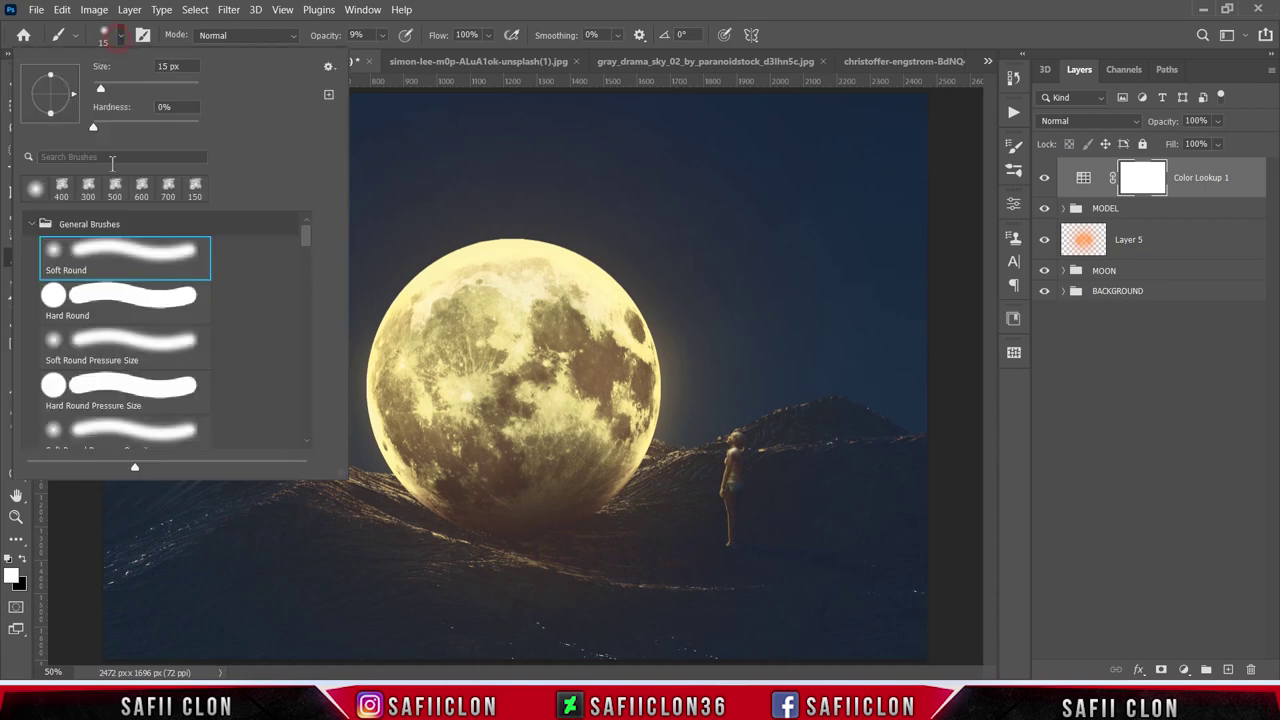
{"action": "left_click", "coordinate": [104, 245]}
{"action": "left_click_drag", "start_coordinate": [100, 89], "coordinate": [178, 94]}
{"action": "left_click", "coordinate": [120, 36]}
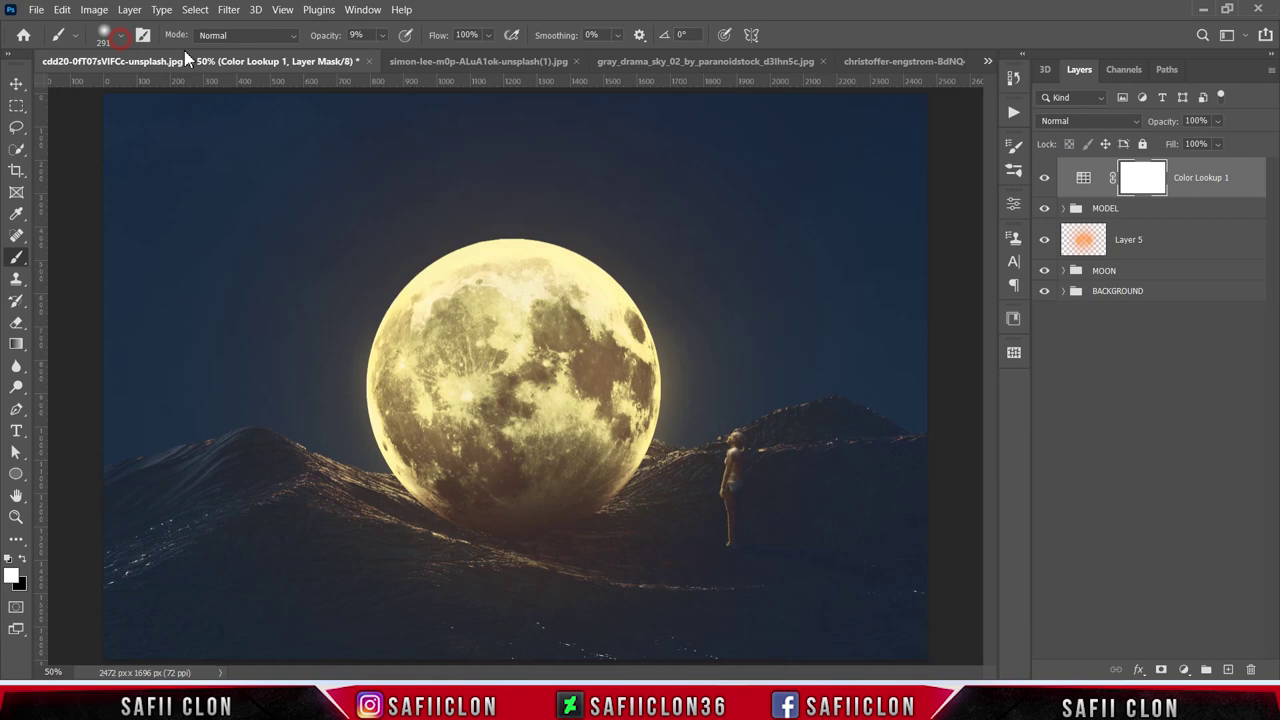
{"action": "left_click", "coordinate": [381, 35]}
{"action": "left_click_drag", "start_coordinate": [392, 51], "coordinate": [427, 62]}
{"action": "key", "text": "Return"}
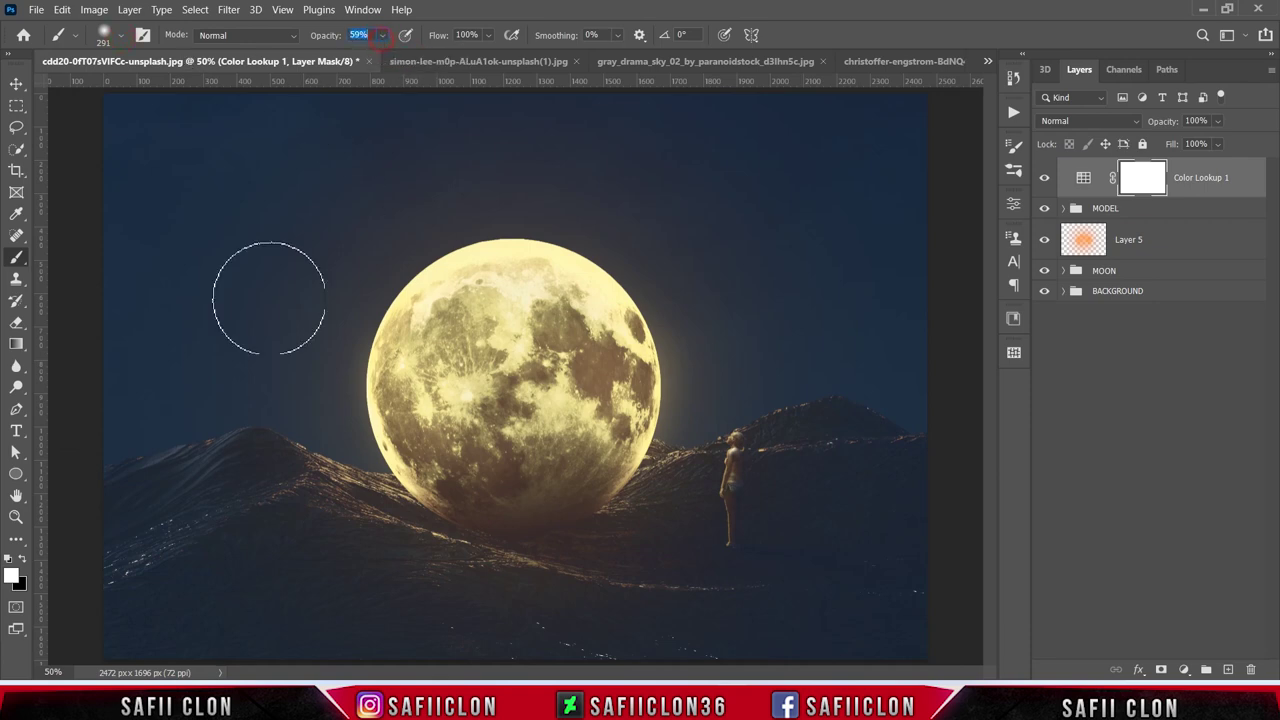
{"action": "left_click", "coordinate": [22, 559]}
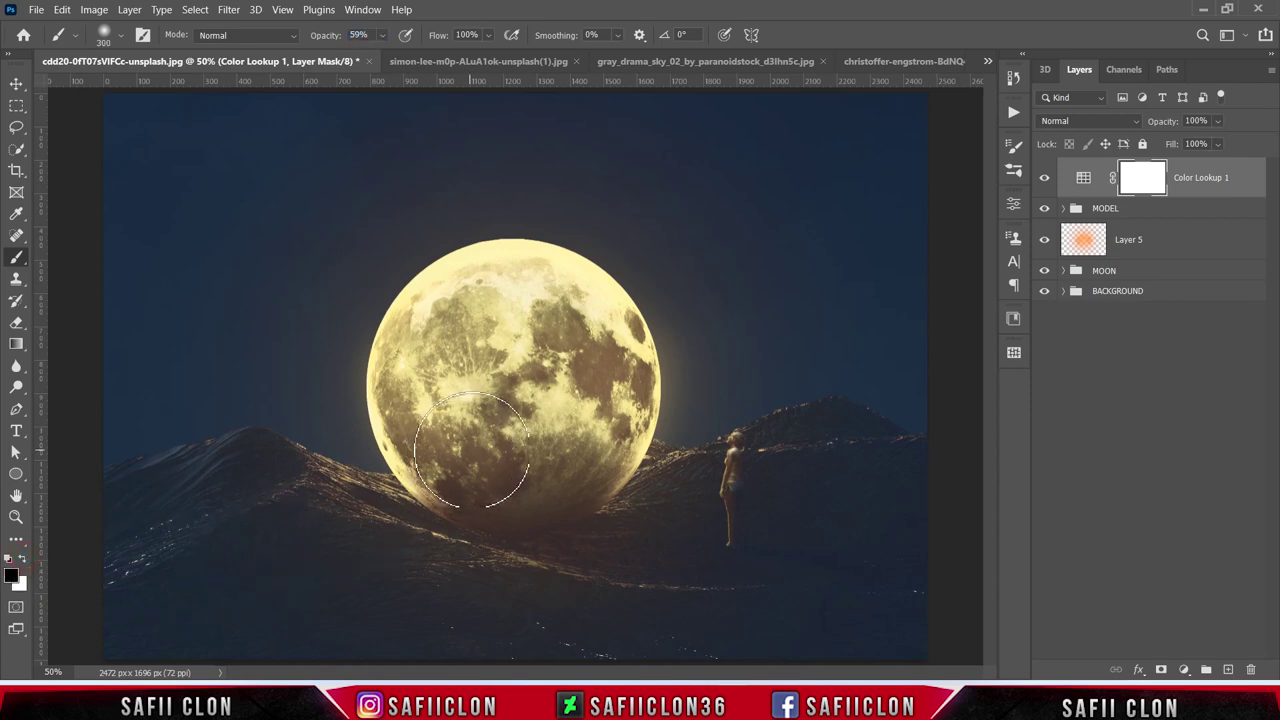
- Paint black over the moon and its glow with a 1200–1500 px brush
{"action": "key", "text": "bracketright"}
{"action": "key", "text": "bracketright"}
{"action": "key", "text": "bracketright"}
{"action": "left_click", "coordinate": [512, 390]}
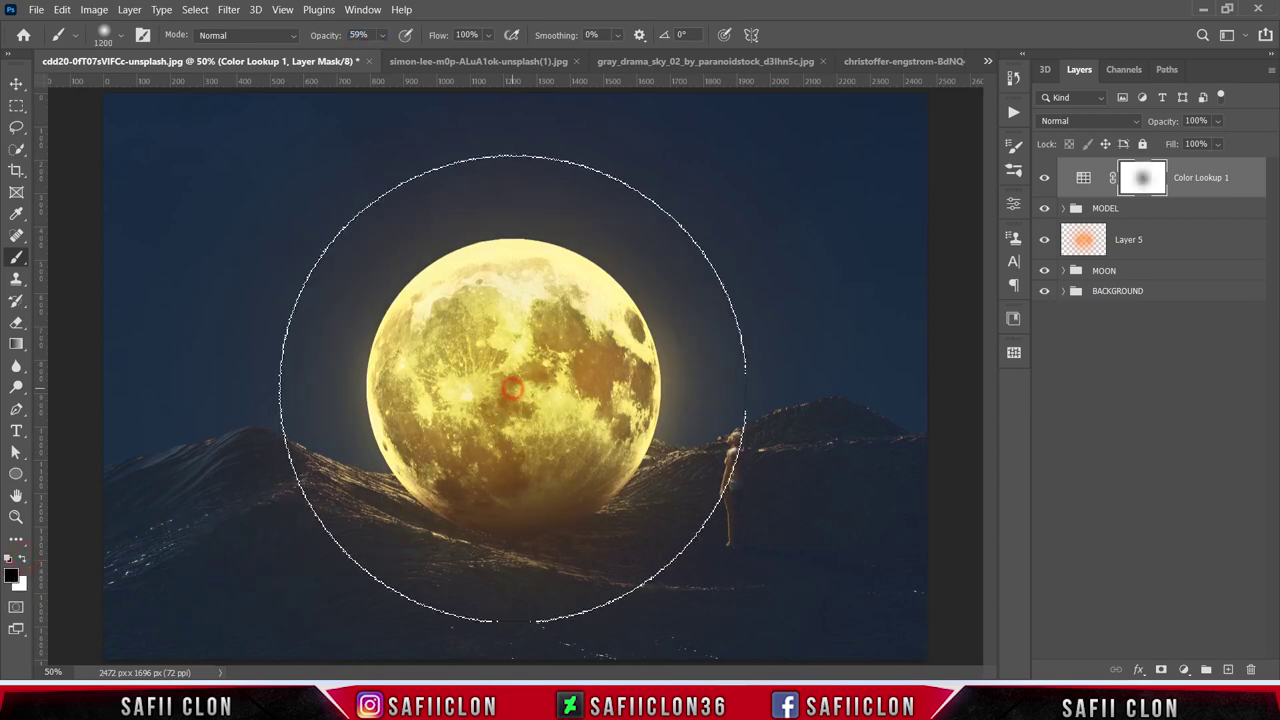
{"action": "left_click", "coordinate": [512, 388]}
{"action": "key", "text": "bracketright"}
{"action": "key", "text": "bracketright"}
{"action": "key", "text": "bracketright"}
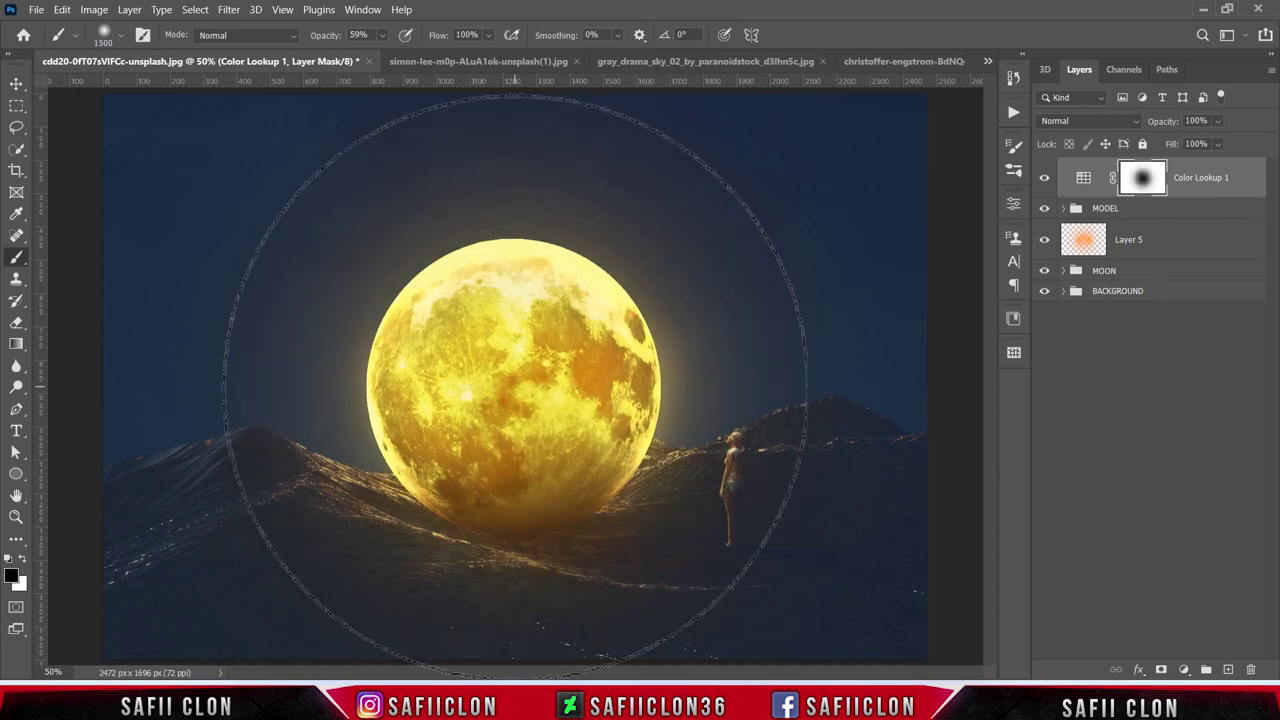
{"action": "left_click", "coordinate": [518, 401]}
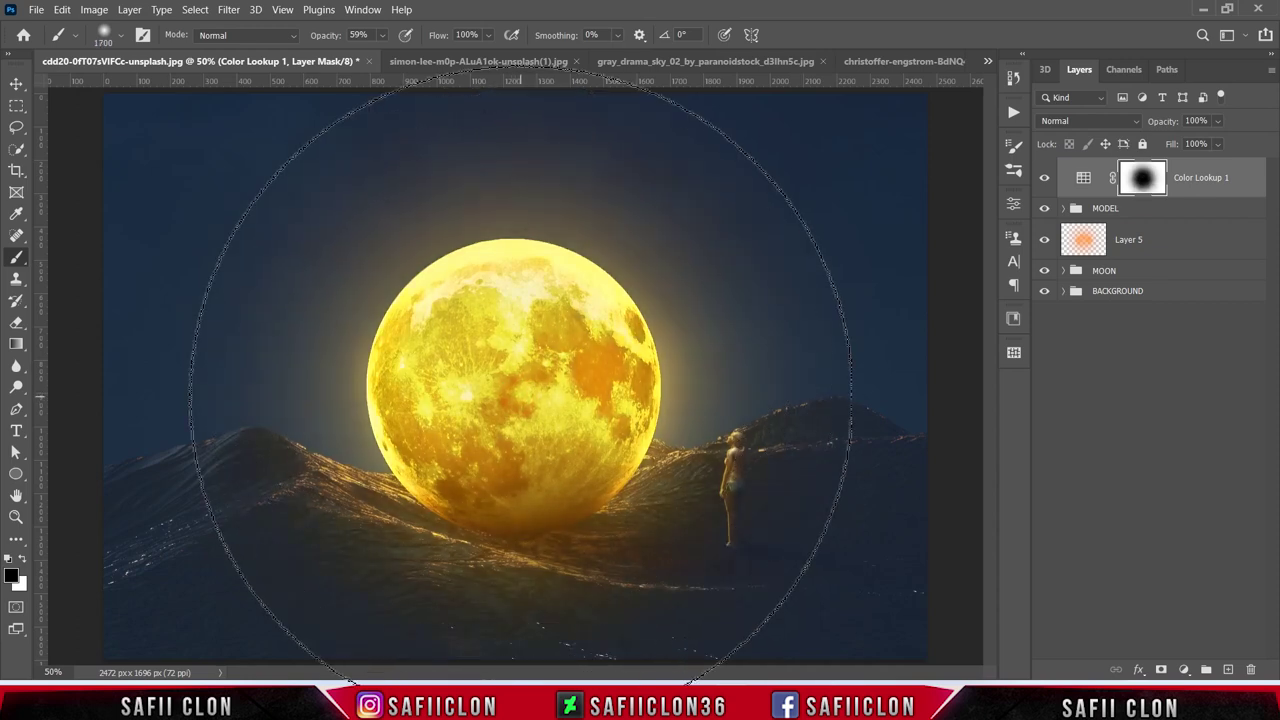
{"action": "left_click", "coordinate": [516, 405]}
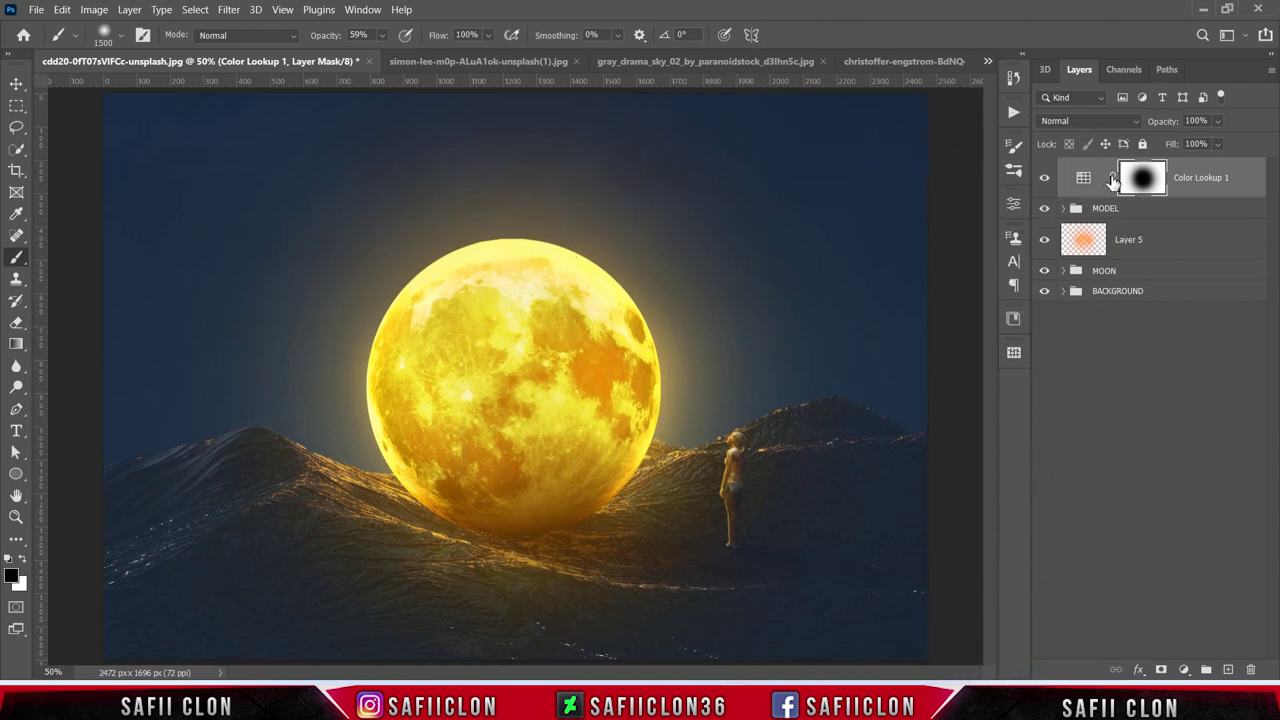
- Select the Color Lookup mask, zoom out, and start a free transform on it
{"action": "left_click", "coordinate": [1141, 179]}
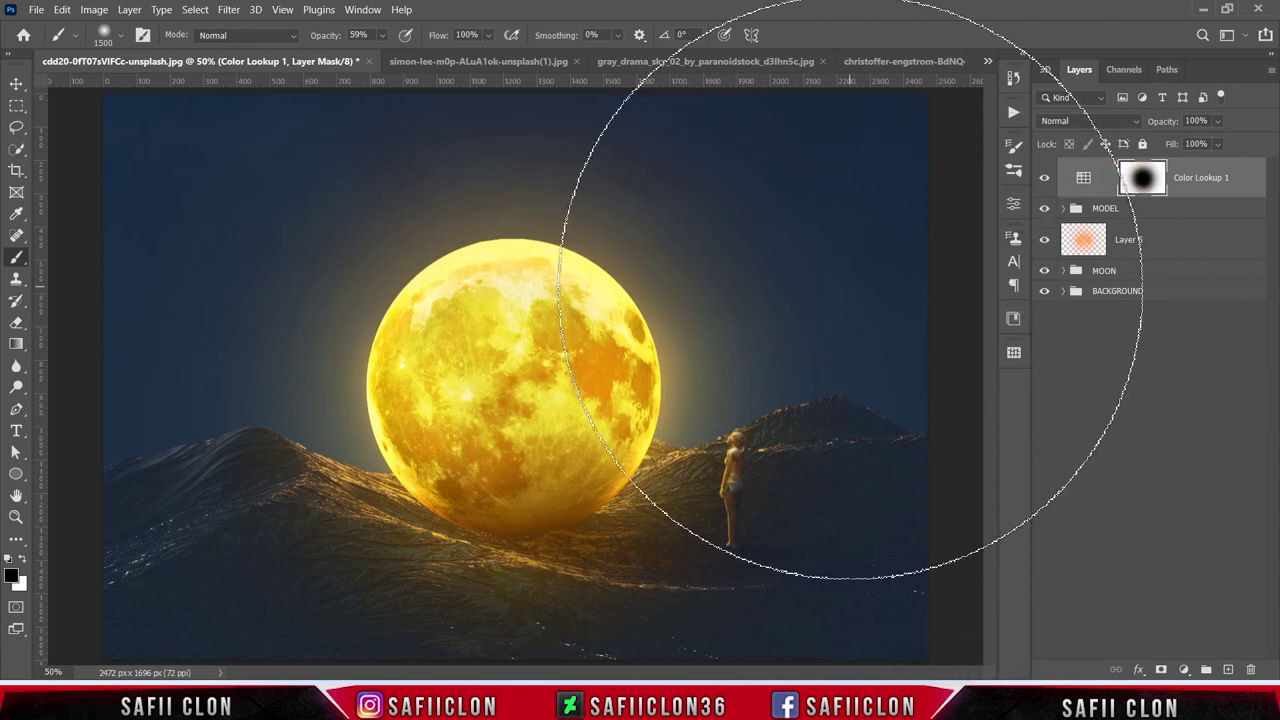
{"action": "key", "text": "ctrl+minus"}
{"action": "key", "text": "ctrl+t"}
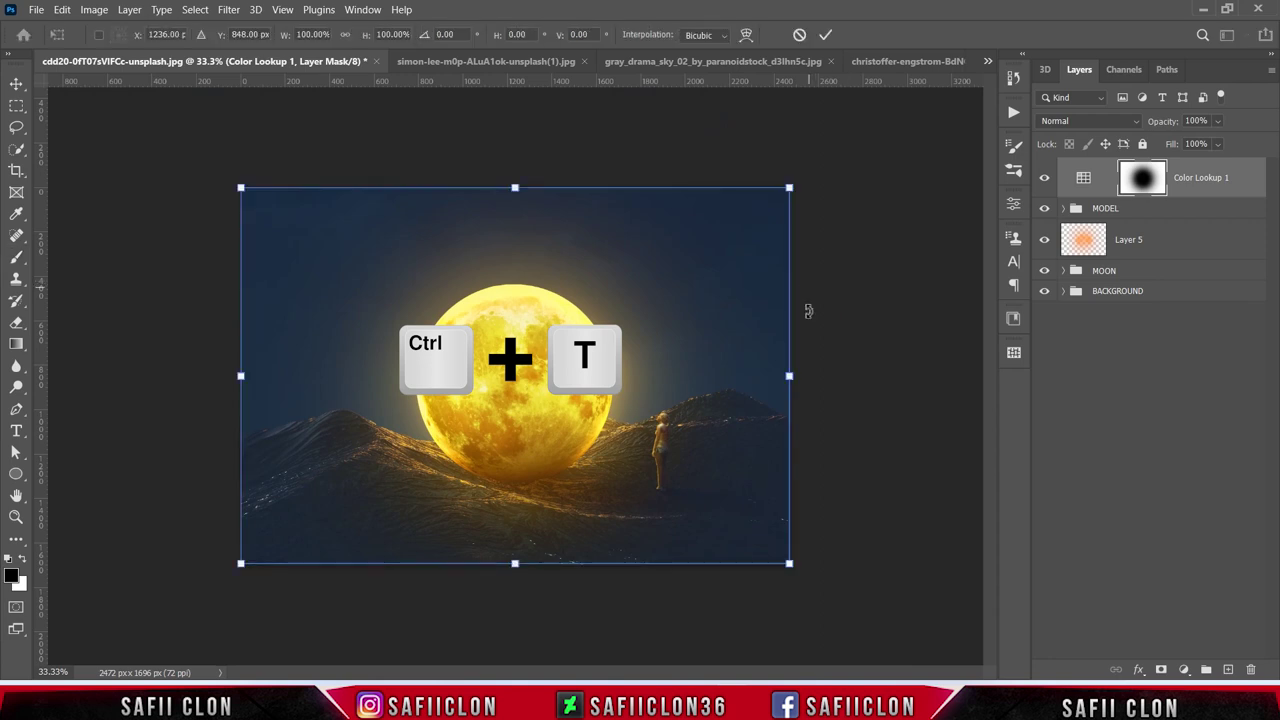
- Scale the Color Lookup mask up to about 128%, widening it to 143%, and commit
{"action": "left_click_drag", "start_coordinate": [791, 187], "coordinate": [868, 133]}
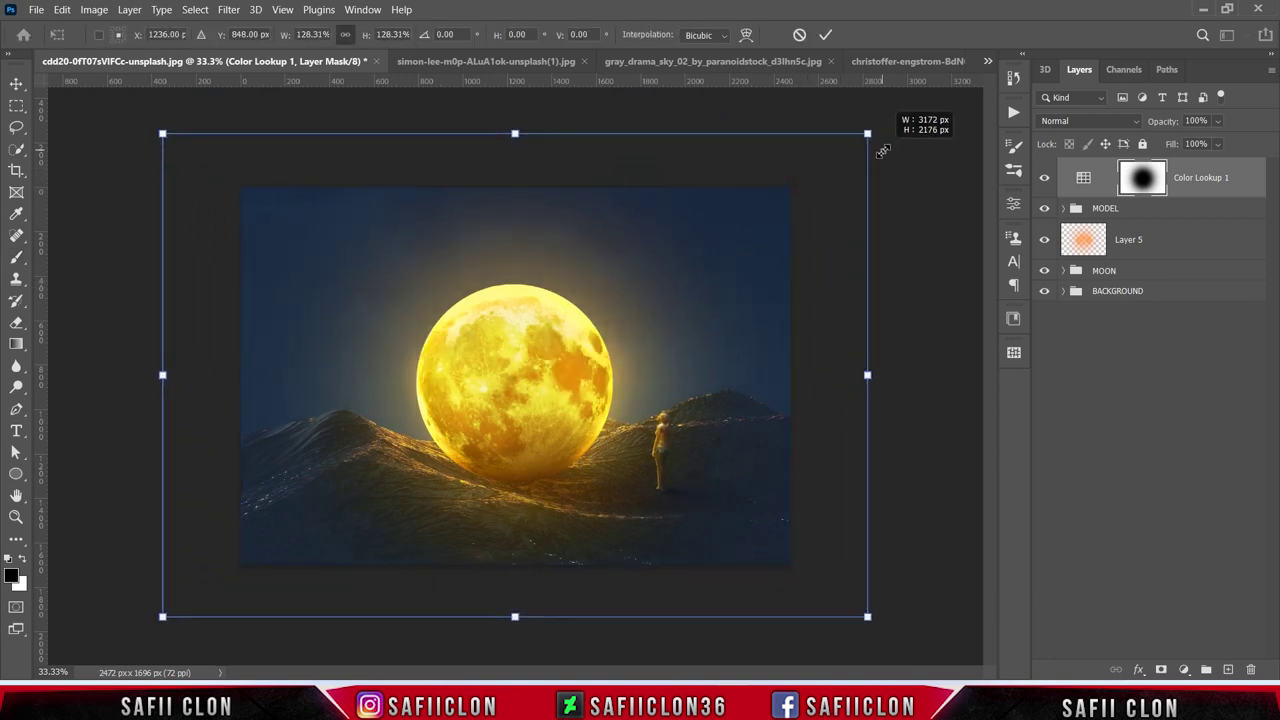
{"action": "left_click_drag", "start_coordinate": [868, 376], "coordinate": [910, 377]}
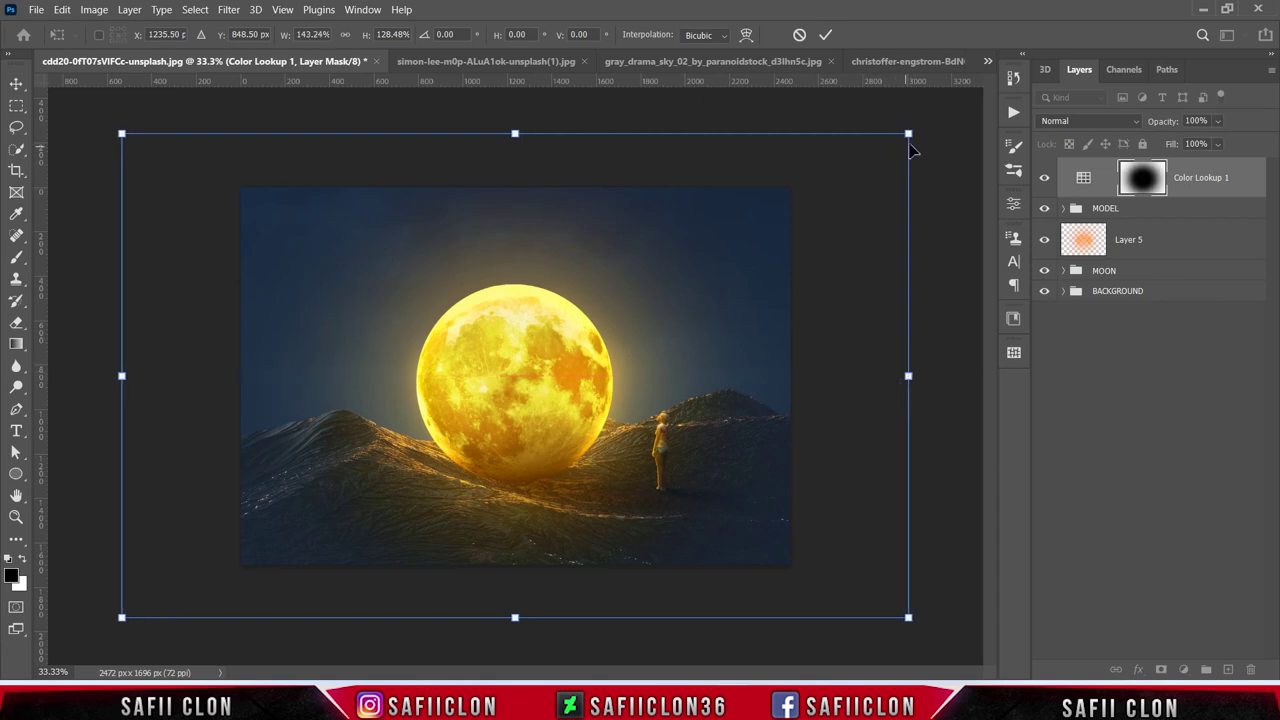
{"action": "left_click", "coordinate": [826, 35]}
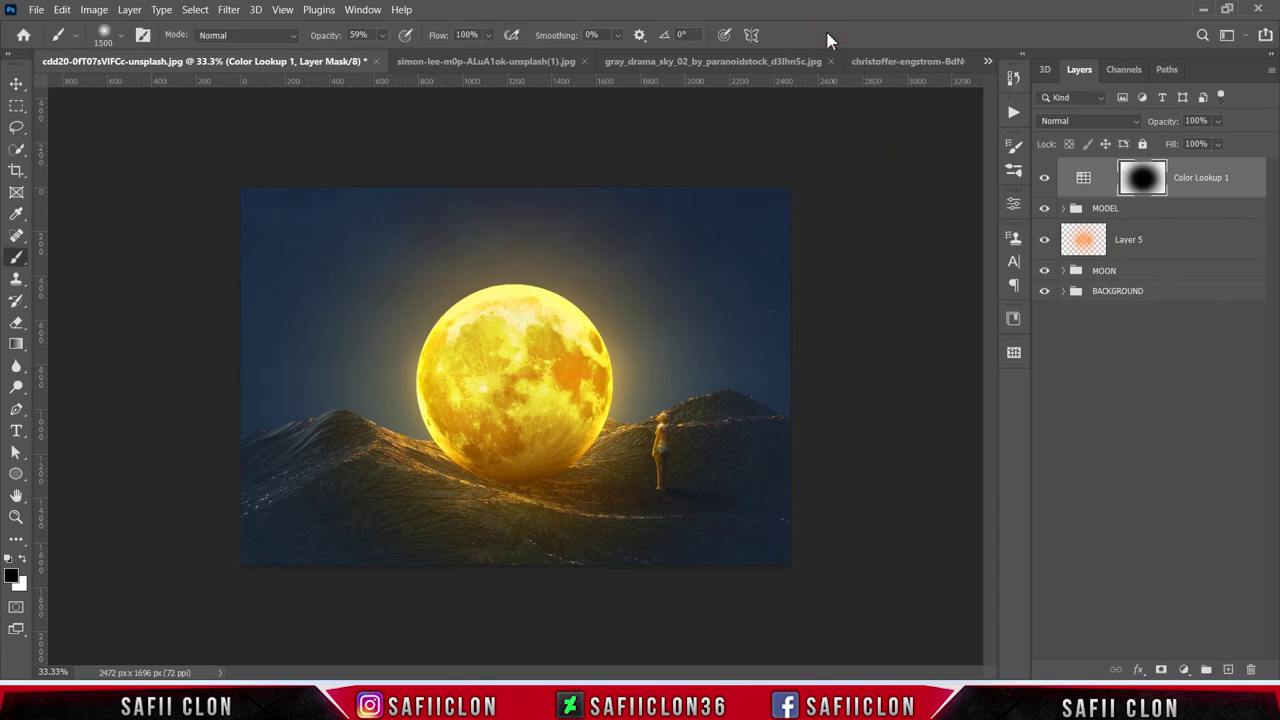
- Lower the Color Lookup fill to 67% and toggle its visibility to compare
{"action": "left_click", "coordinate": [1218, 143]}
{"action": "left_click_drag", "start_coordinate": [1240, 166], "coordinate": [1219, 170]}
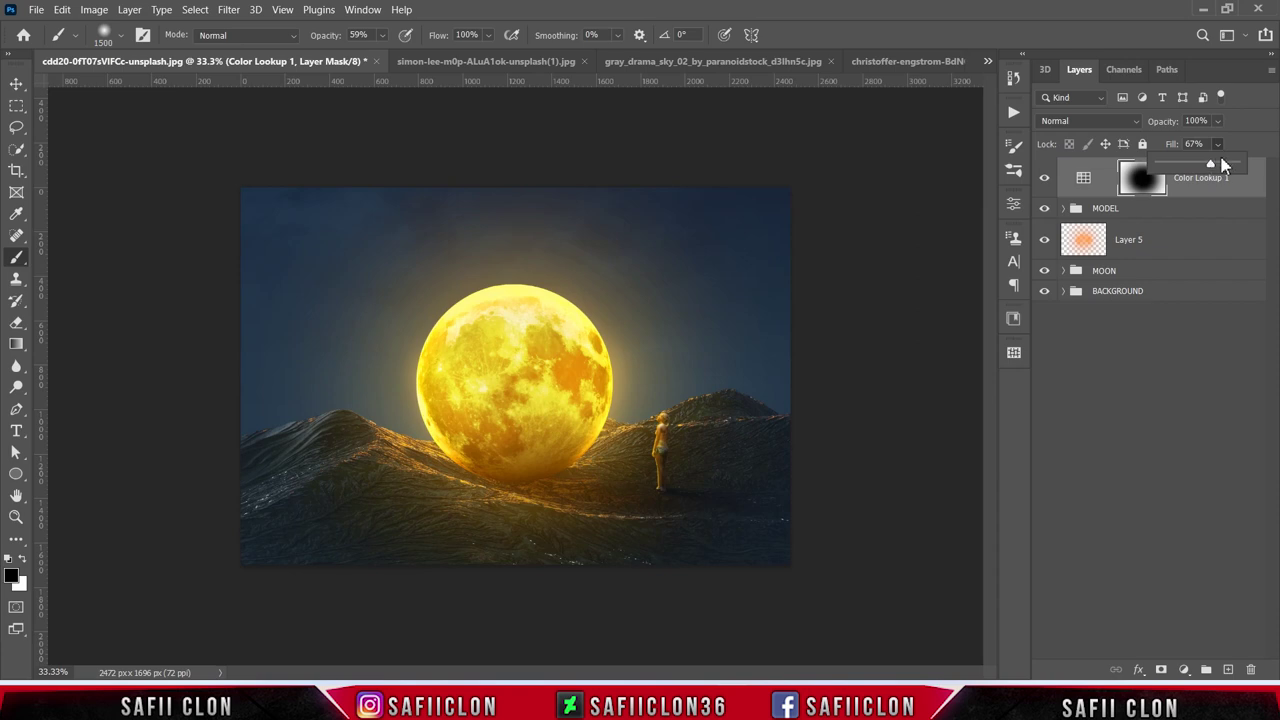
{"action": "left_click", "coordinate": [1220, 143]}
{"action": "left_click", "coordinate": [1046, 180]}
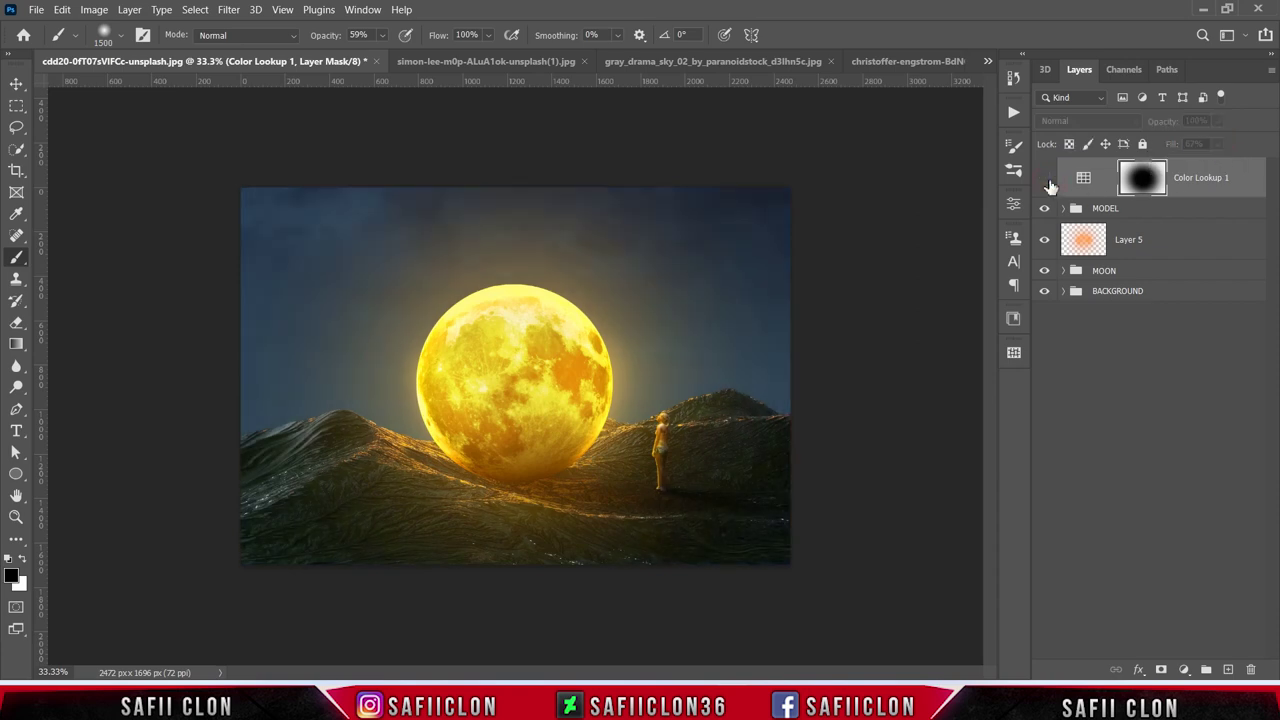
{"action": "left_click", "coordinate": [1046, 180]}
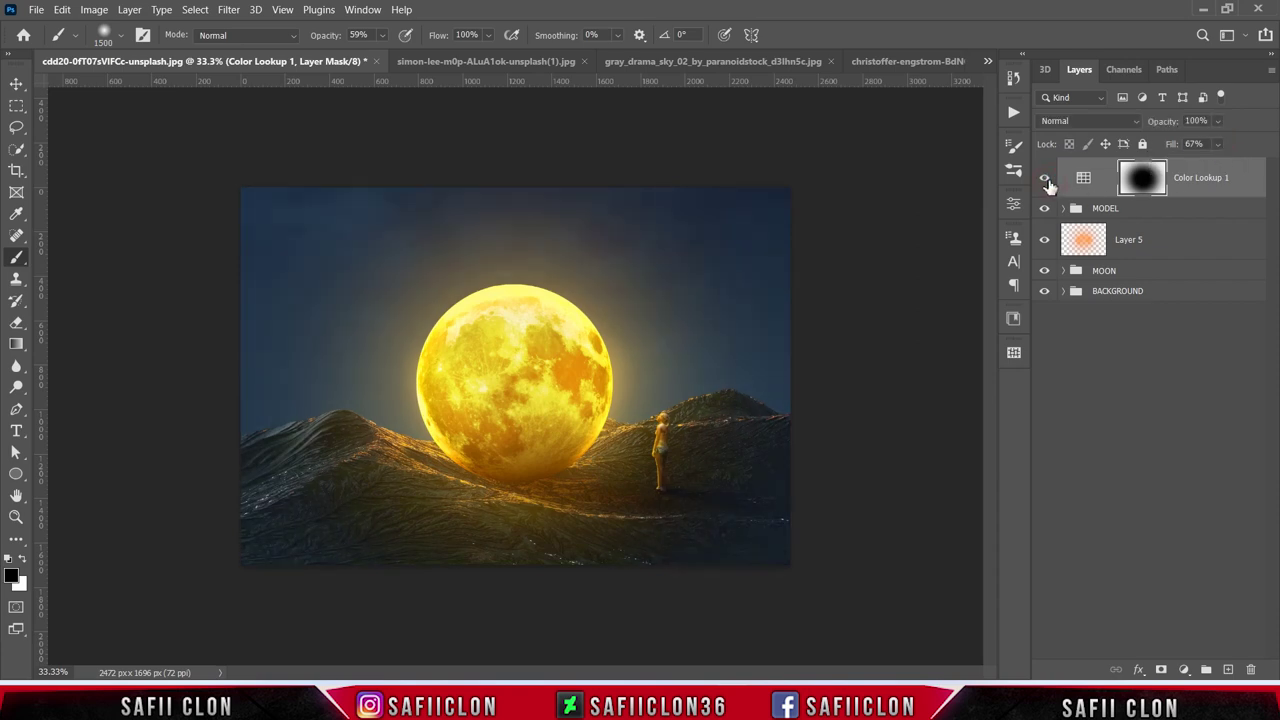
{"action": "left_click", "coordinate": [1237, 172]}
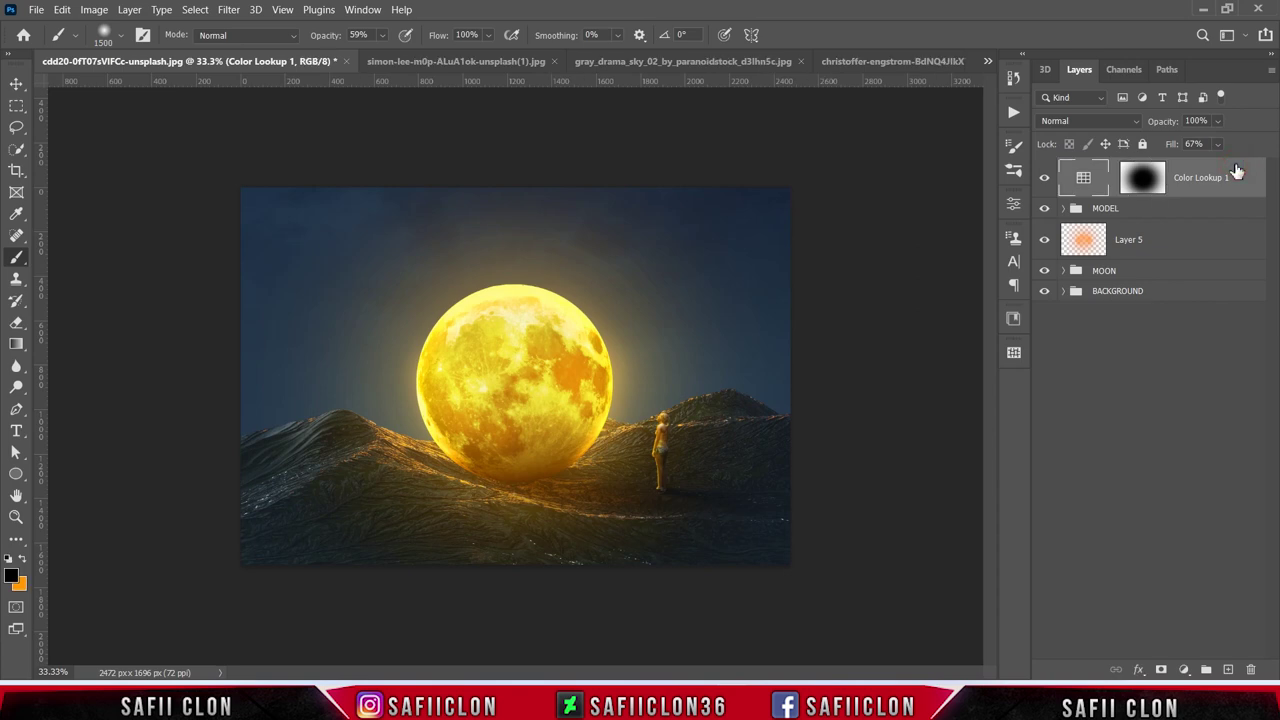
- Add an empty Layer 10 below Color Lookup 1 and pick the CLOD 1 cloud brush
{"action": "left_click", "coordinate": [1228, 668]}
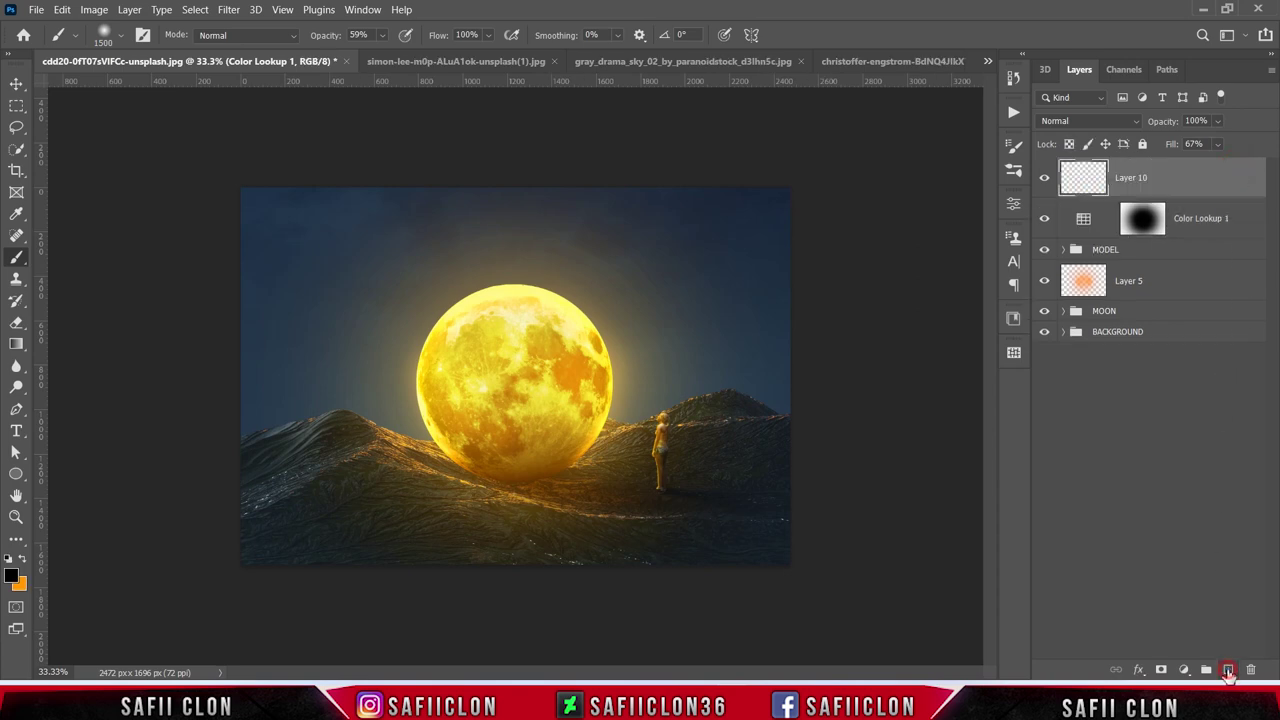
{"action": "left_click_drag", "start_coordinate": [1188, 226], "coordinate": [1188, 228]}
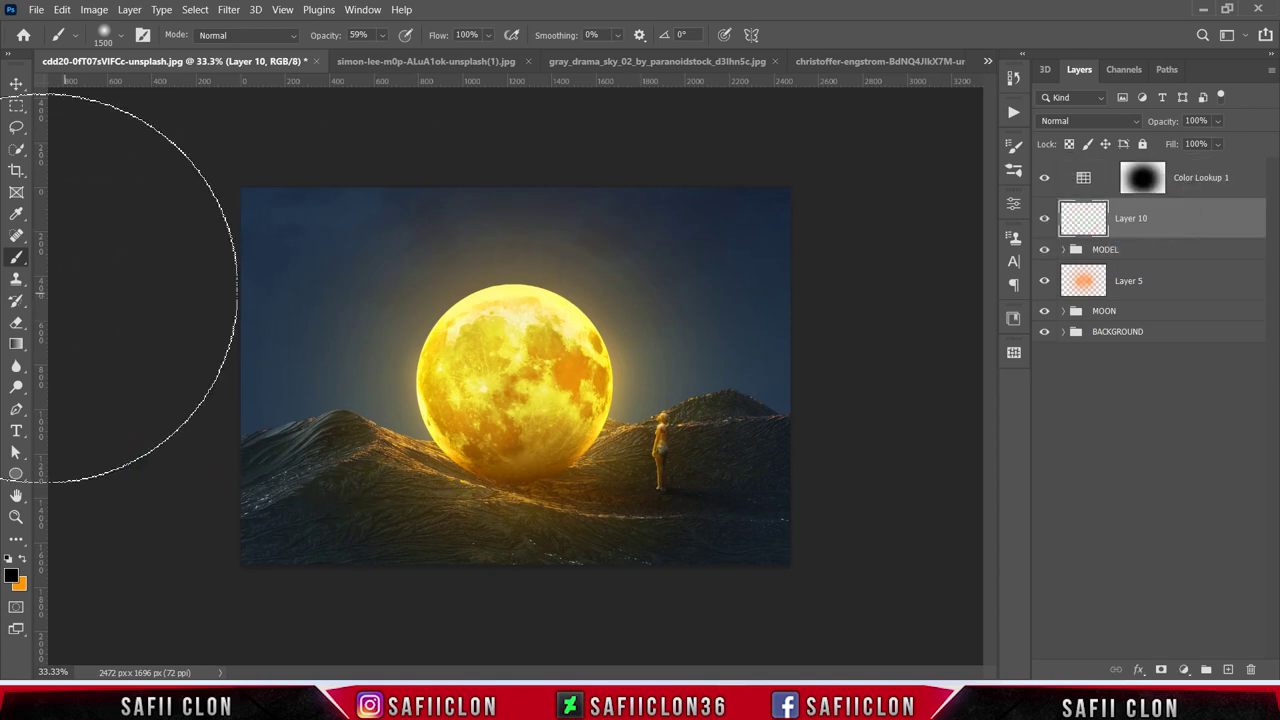
{"action": "right_click", "coordinate": [16, 257]}
{"action": "left_click", "coordinate": [57, 257]}
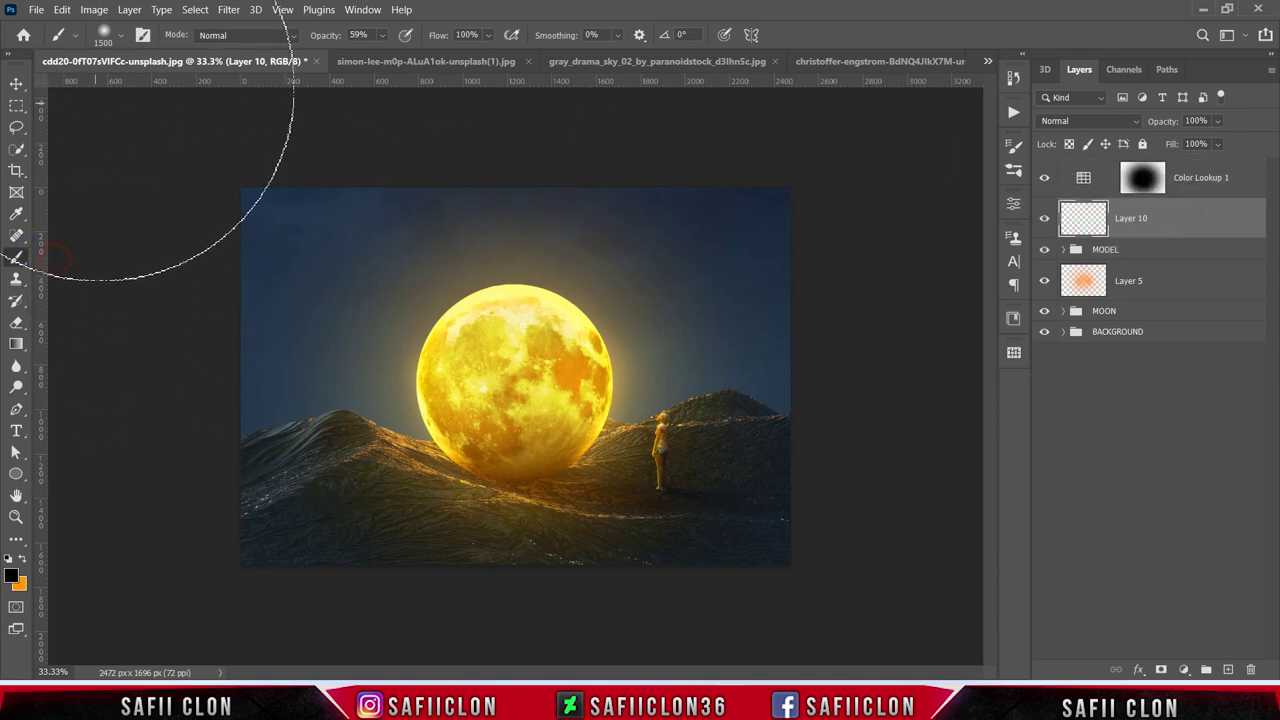
{"action": "left_click", "coordinate": [120, 35]}
{"action": "mouse_move", "coordinate": [307, 232]}
{"action": "left_mouse_down"}
{"action": "mouse_move", "coordinate": [316, 330]}
{"action": "mouse_move", "coordinate": [316, 319]}
{"action": "left_mouse_up"}
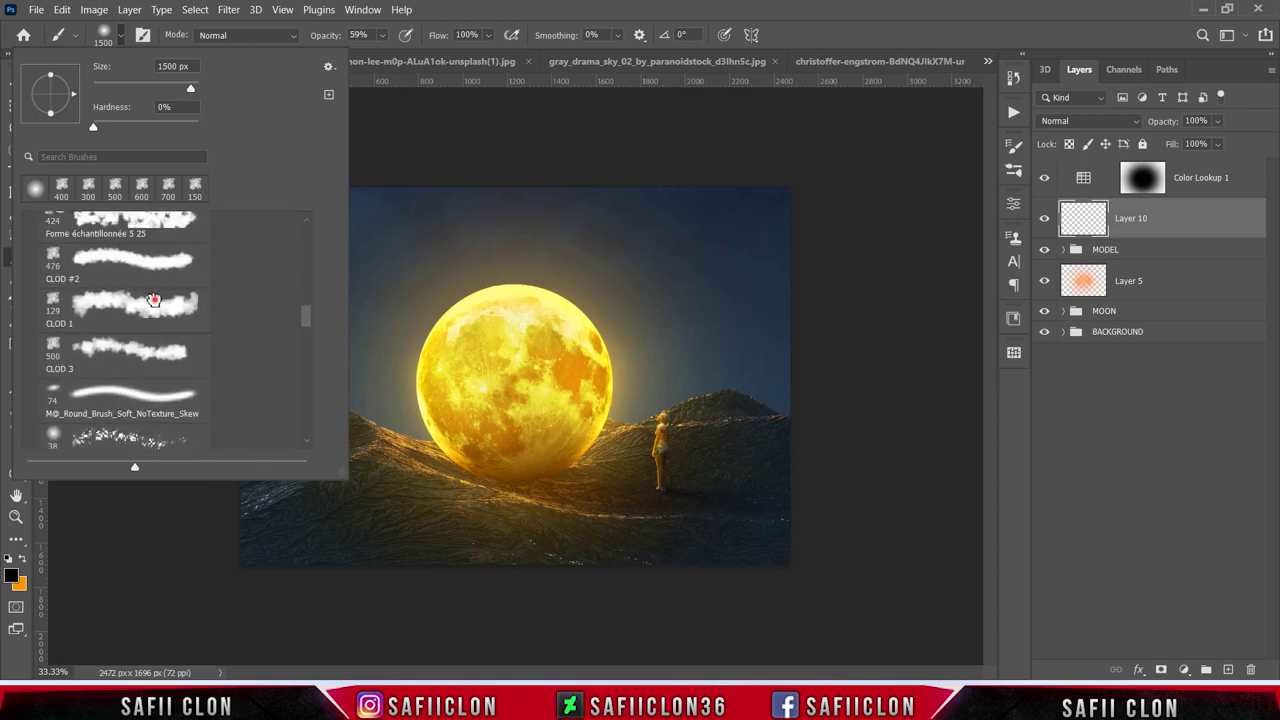
{"action": "left_click", "coordinate": [155, 305]}
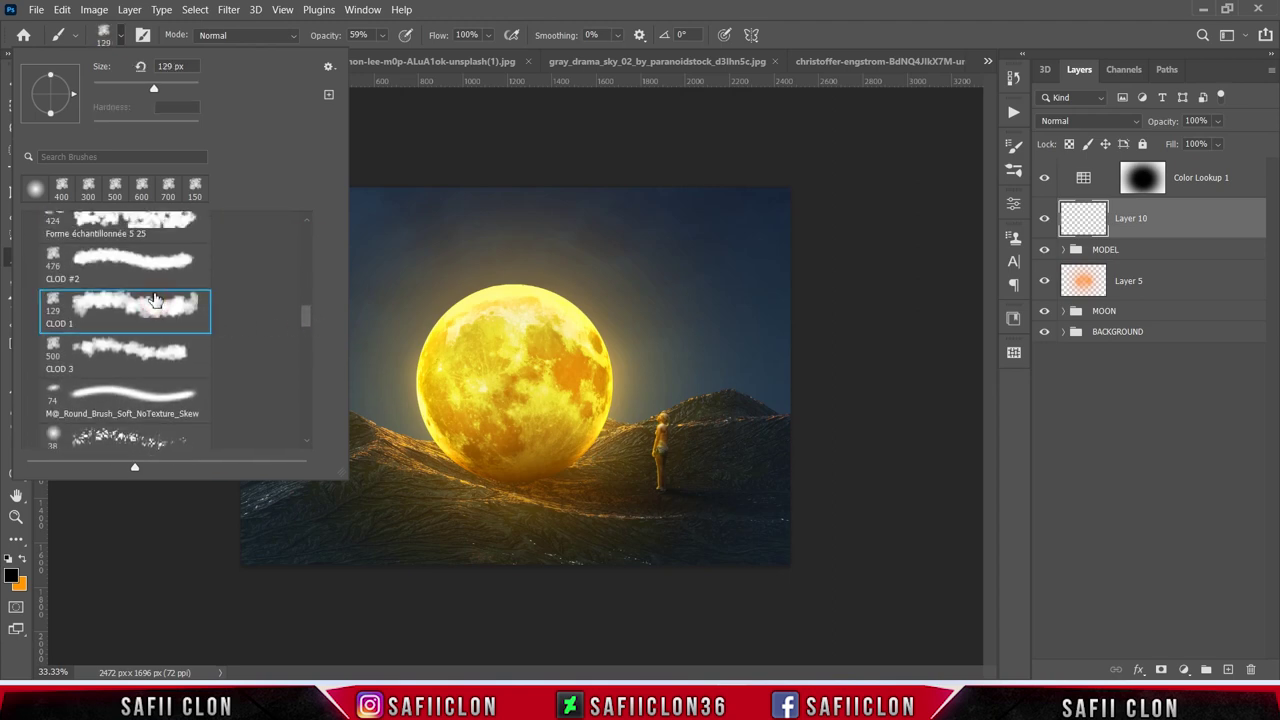
- Set the brush opacity to 10% and the foreground colour to white
{"action": "left_click", "coordinate": [121, 36]}
{"action": "left_click", "coordinate": [383, 36]}
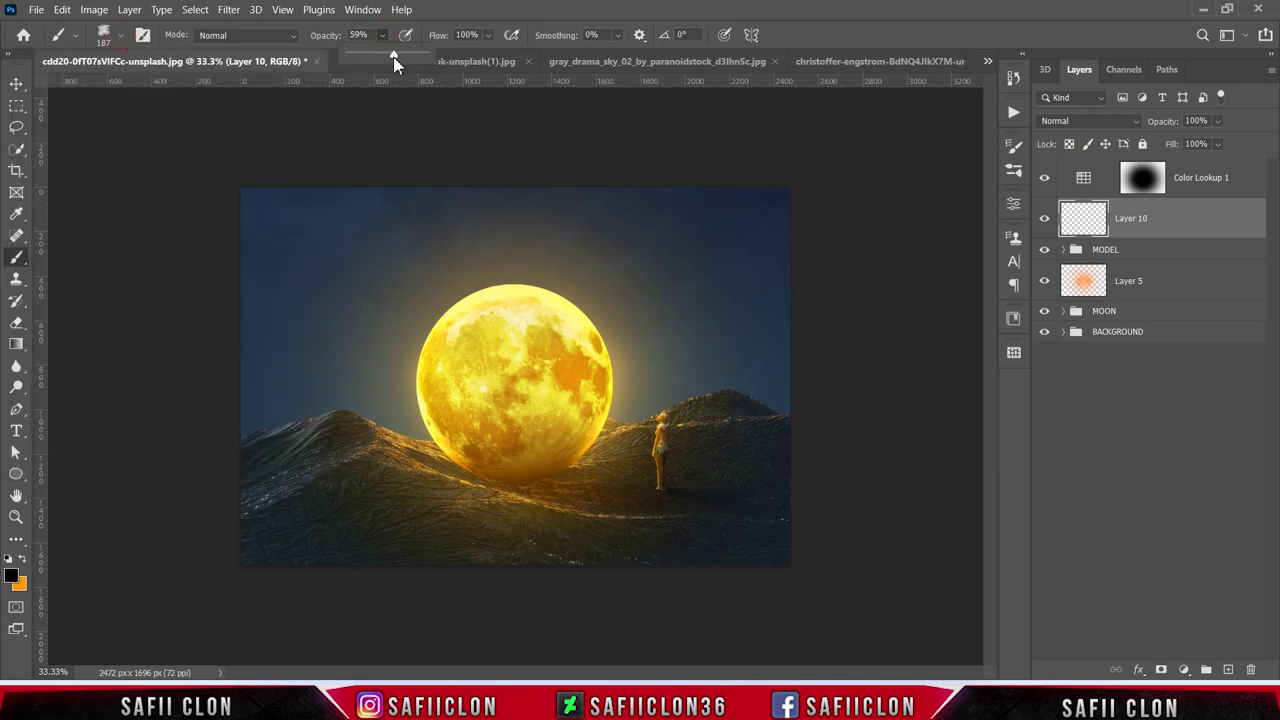
{"action": "left_click_drag", "start_coordinate": [391, 62], "coordinate": [358, 57]}
{"action": "left_click", "coordinate": [383, 38]}
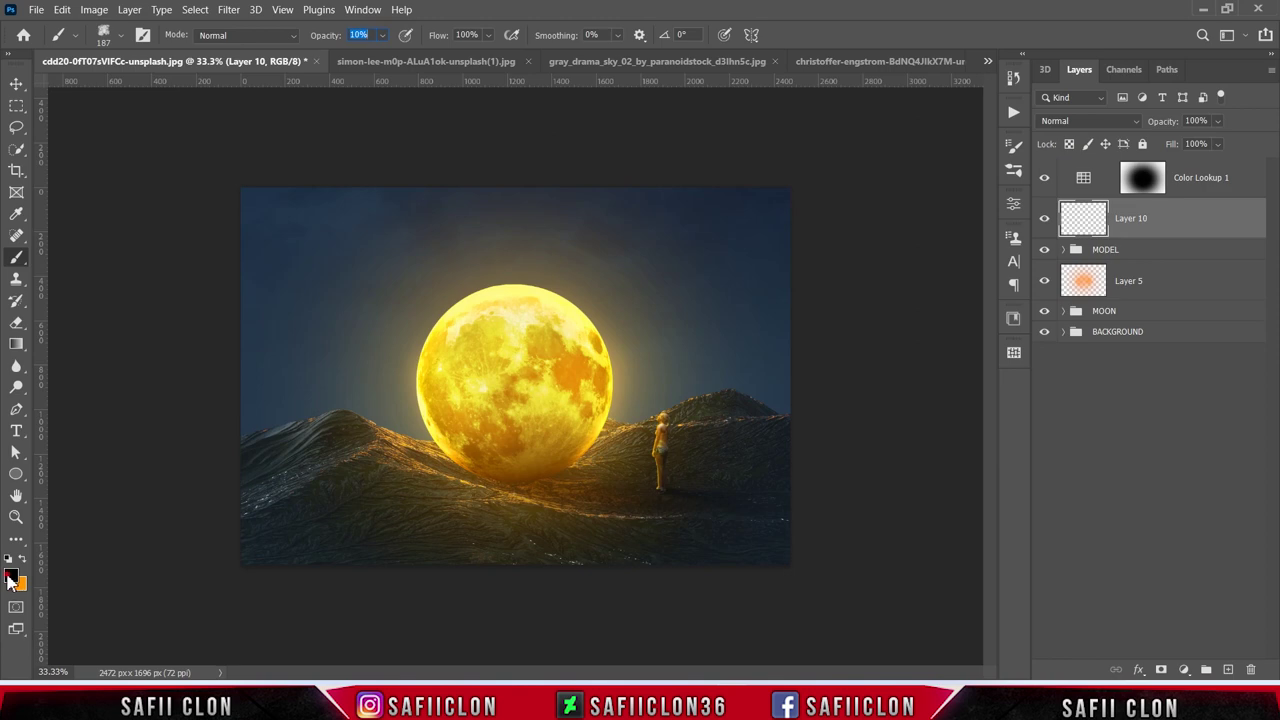
{"action": "left_click", "coordinate": [11, 578]}
{"action": "left_click_drag", "start_coordinate": [811, 277], "coordinate": [722, 184]}
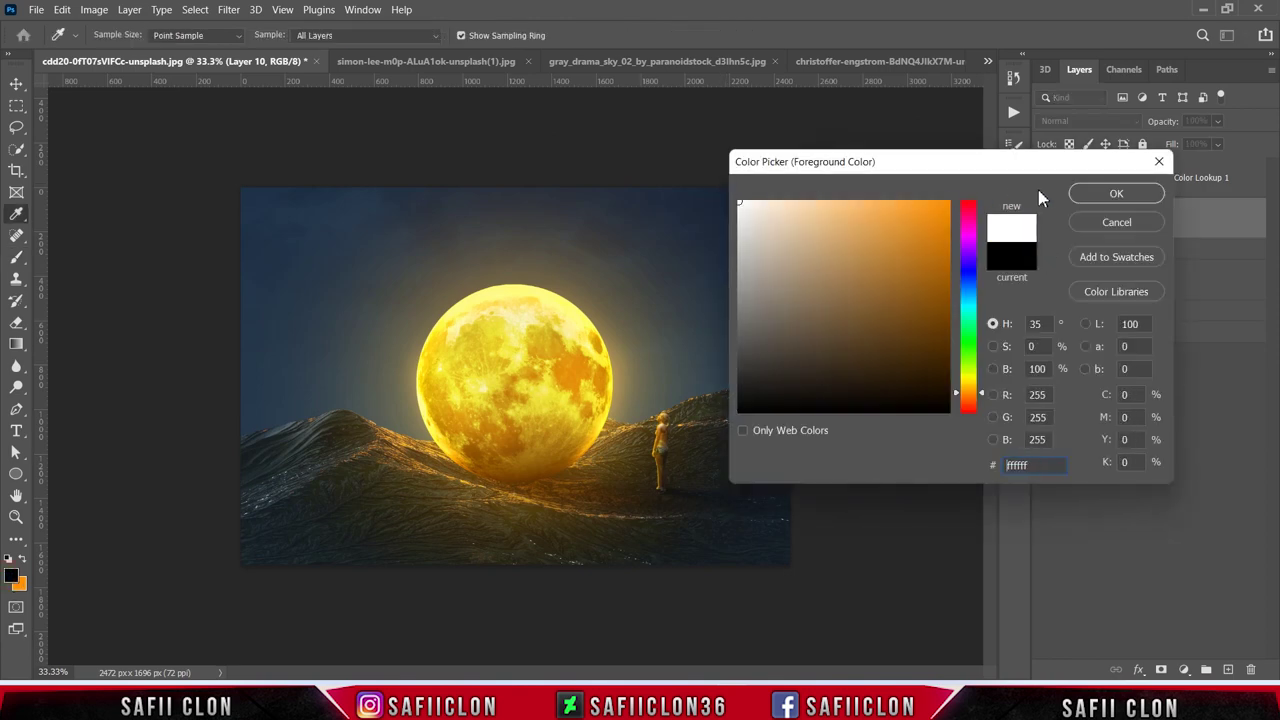
- Paint white fog on Layer 10 along the ground, the left hill and around the woman
{"action": "left_click", "coordinate": [1100, 200]}
{"action": "key", "text": "b"}
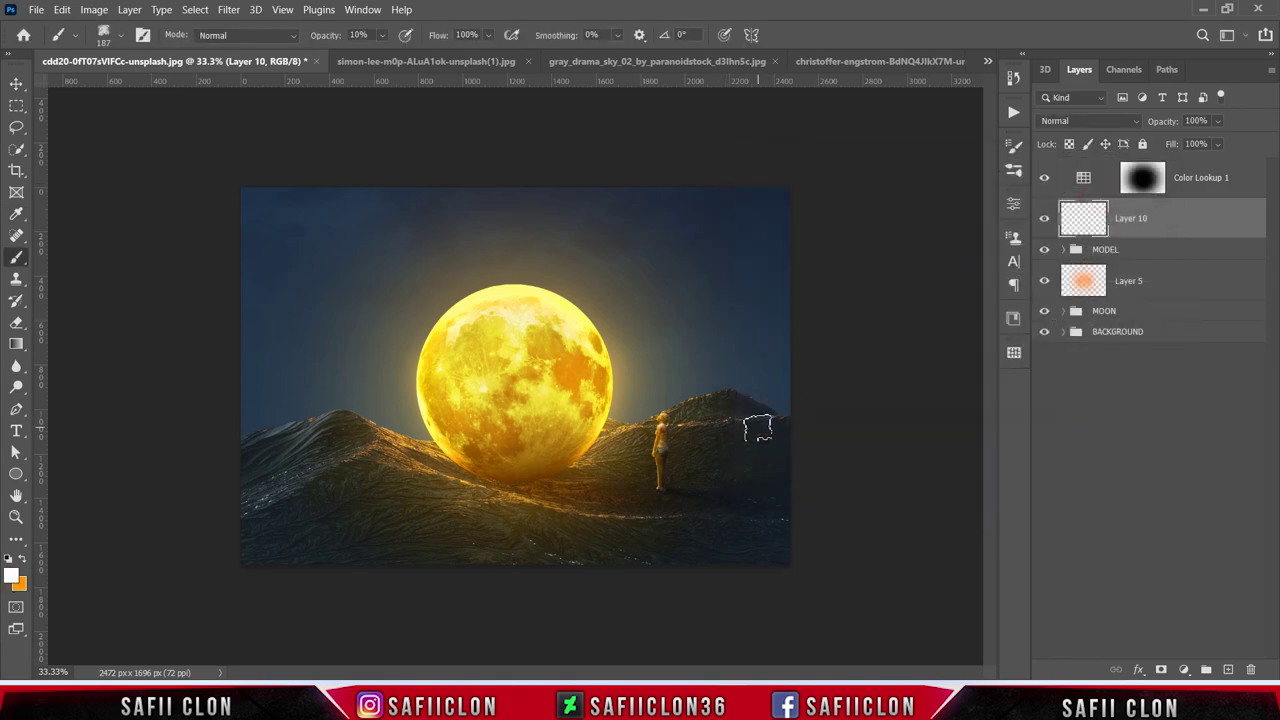
{"action": "key", "text": "bracketright"}
{"action": "key", "text": "bracketright"}
{"action": "key", "text": "bracketright"}
{"action": "key", "text": "bracketright"}
{"action": "key", "text": "bracketright"}
{"action": "key", "text": "bracketright"}
{"action": "key", "text": "bracketright"}
{"action": "key", "text": "bracketright"}
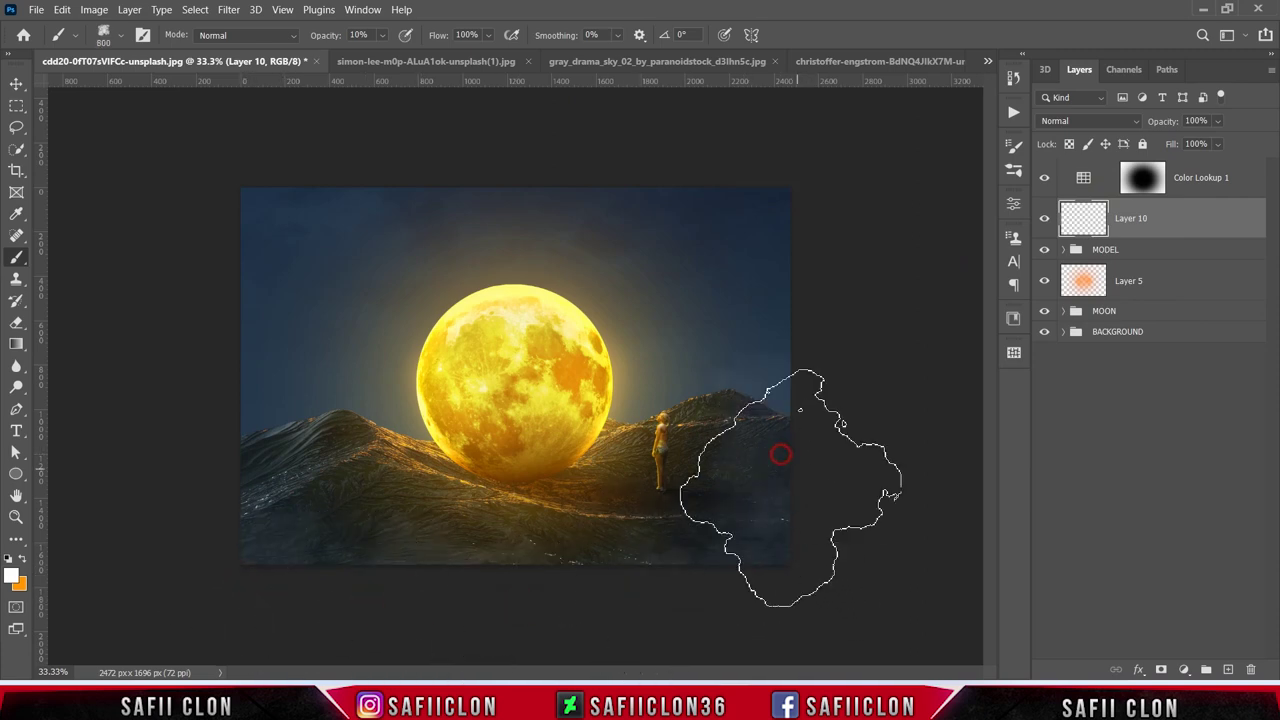
{"action": "key", "text": "bracketleft"}
{"action": "key", "text": "bracketleft"}
{"action": "key", "text": "bracketleft"}
{"action": "left_click_drag", "start_coordinate": [358, 491], "coordinate": [688, 526]}
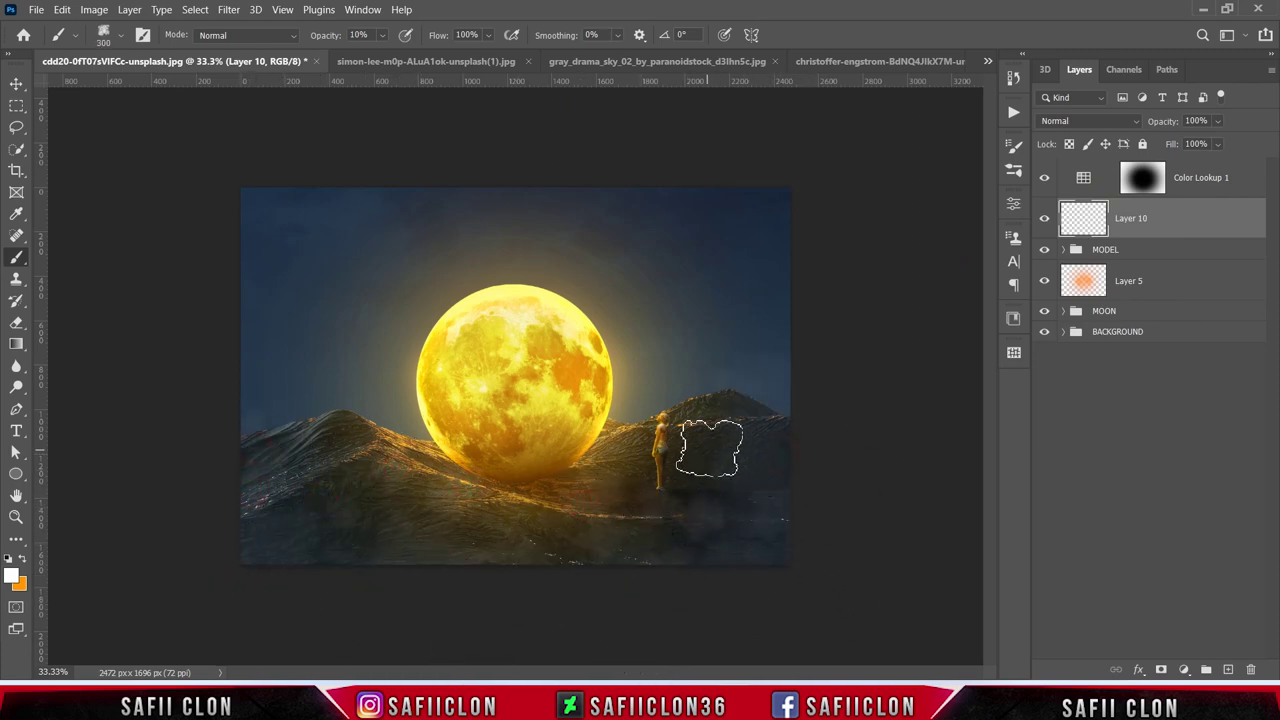
{"action": "key", "text": "bracketright"}
{"action": "key", "text": "bracketright"}
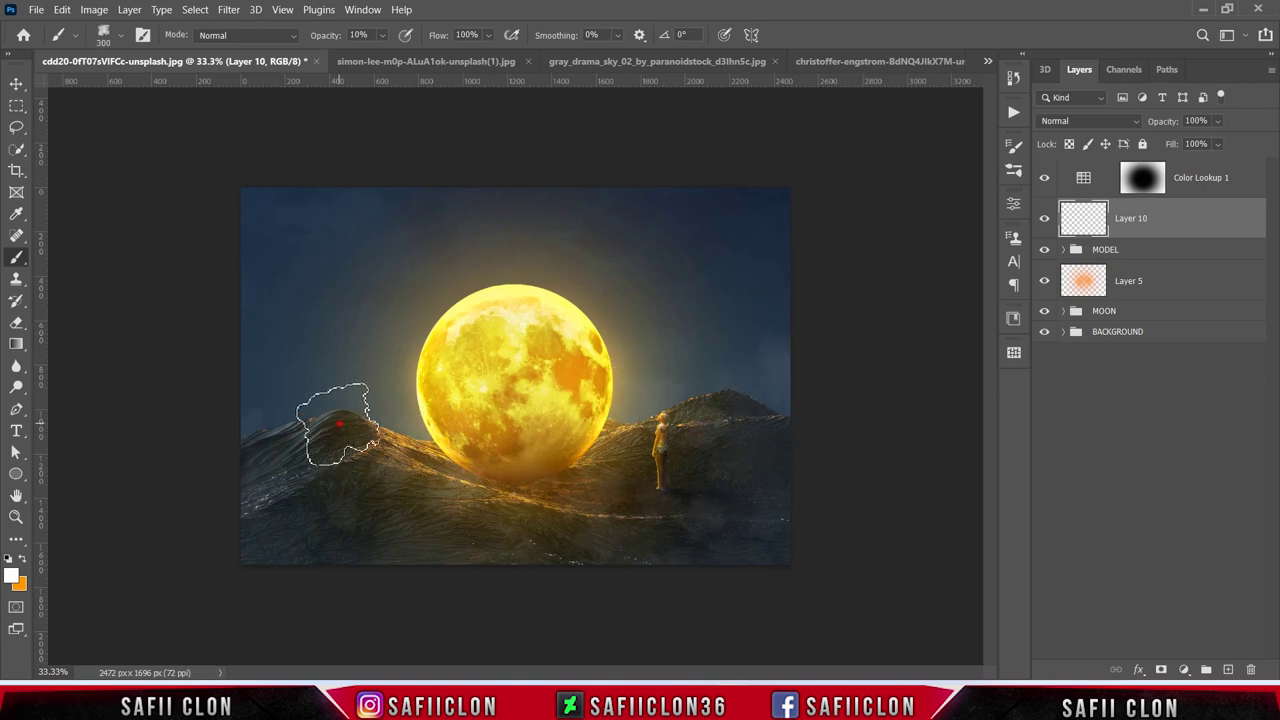
{"action": "left_click_drag", "start_coordinate": [309, 412], "coordinate": [386, 434]}
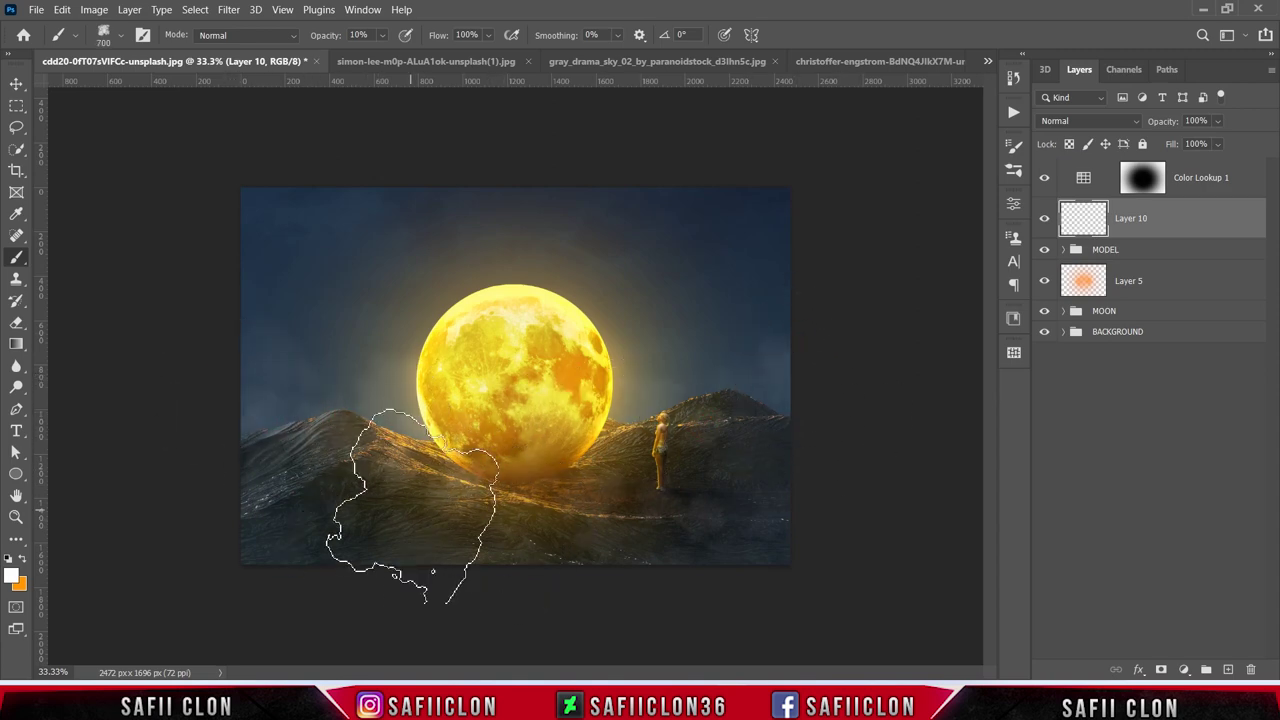
{"action": "key", "text": "bracketleft"}
{"action": "key", "text": "bracketleft"}
{"action": "key", "text": "bracketleft"}
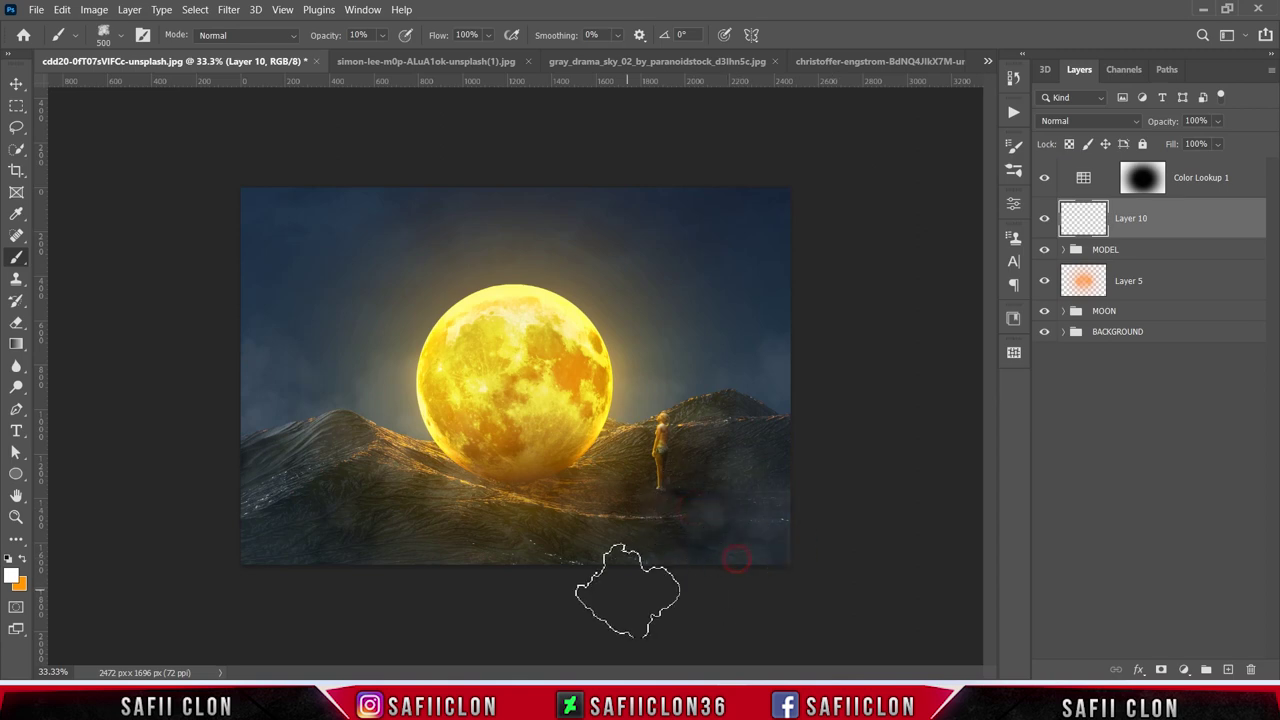
{"action": "key", "text": "bracketright"}
{"action": "key", "text": "bracketright"}
{"action": "key", "text": "bracketright"}
{"action": "left_click", "coordinate": [659, 425]}
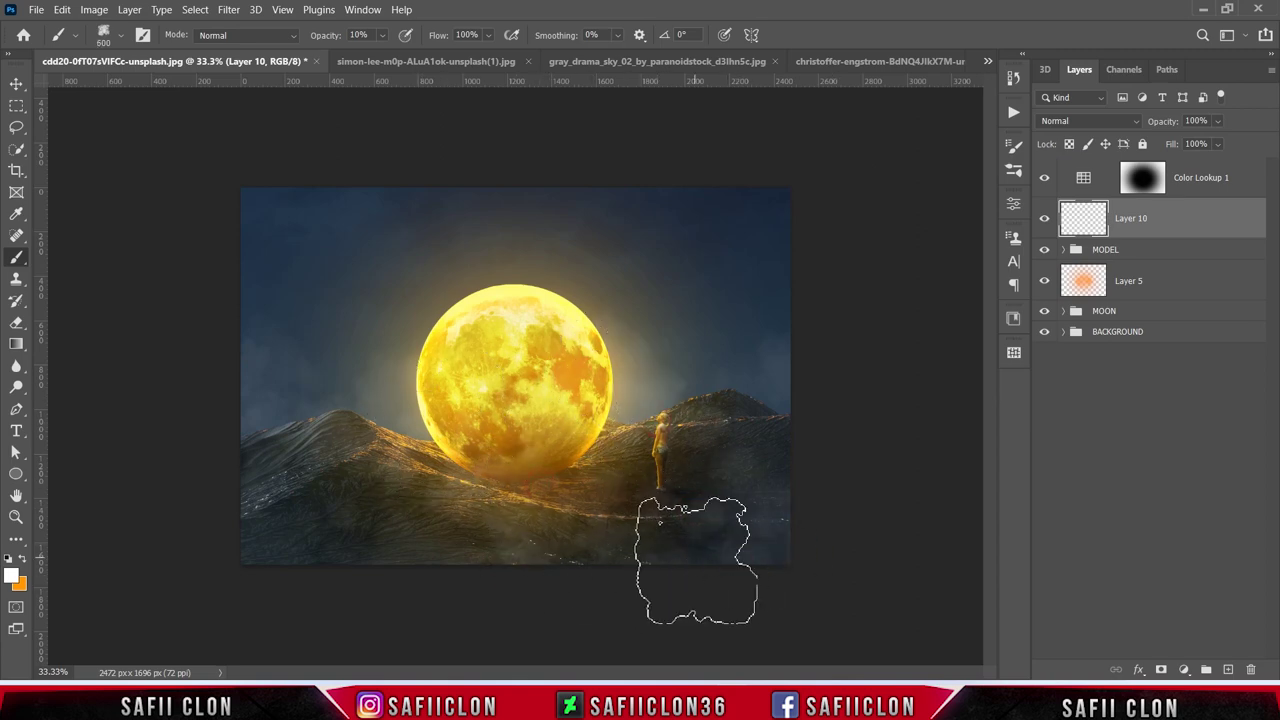
{"action": "left_click", "coordinate": [586, 588]}
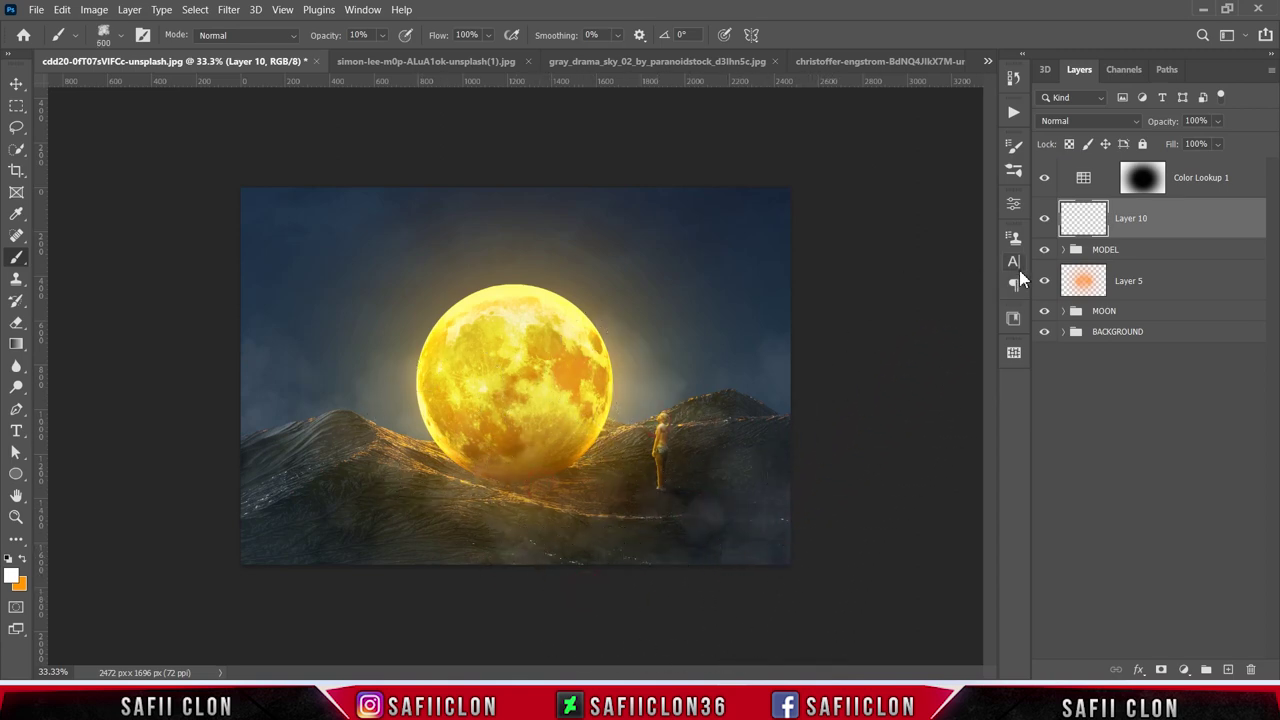
- Dab more fog into the upper-left sky and across the sky
{"action": "left_click", "coordinate": [1044, 218]}
{"action": "left_click", "coordinate": [814, 277]}
{"action": "left_click", "coordinate": [214, 243]}
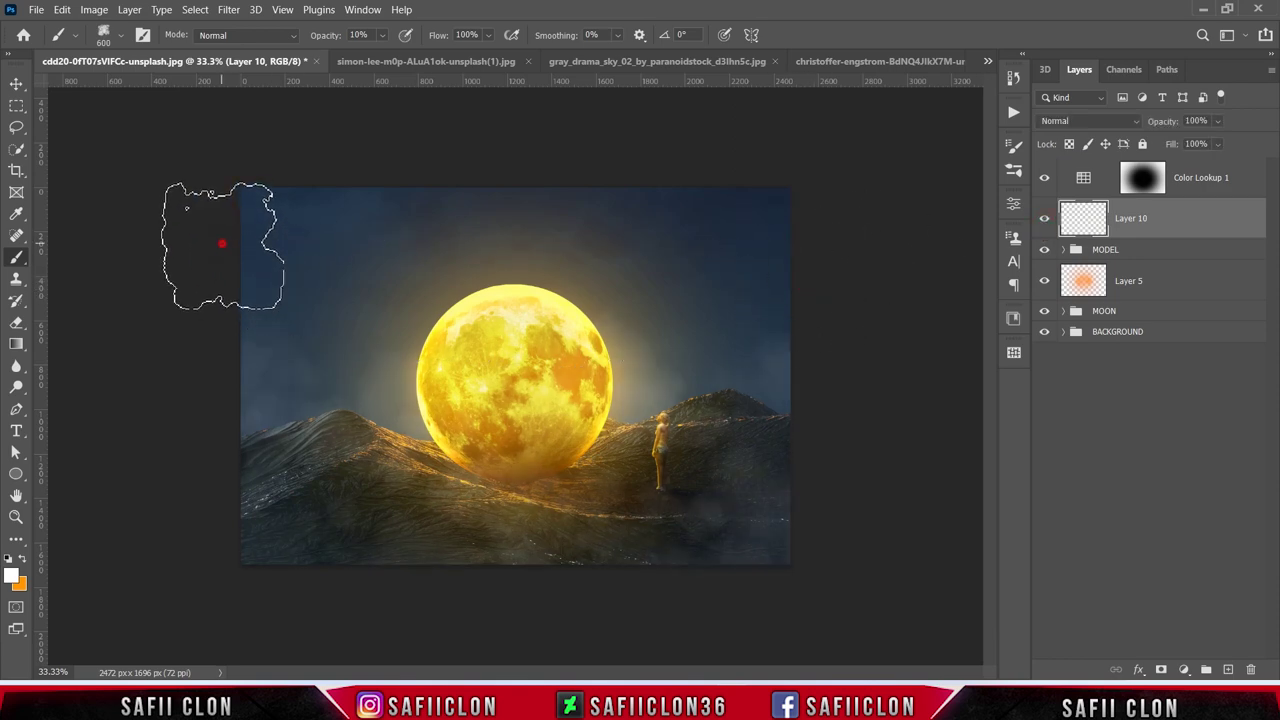
{"action": "left_click", "coordinate": [808, 257]}
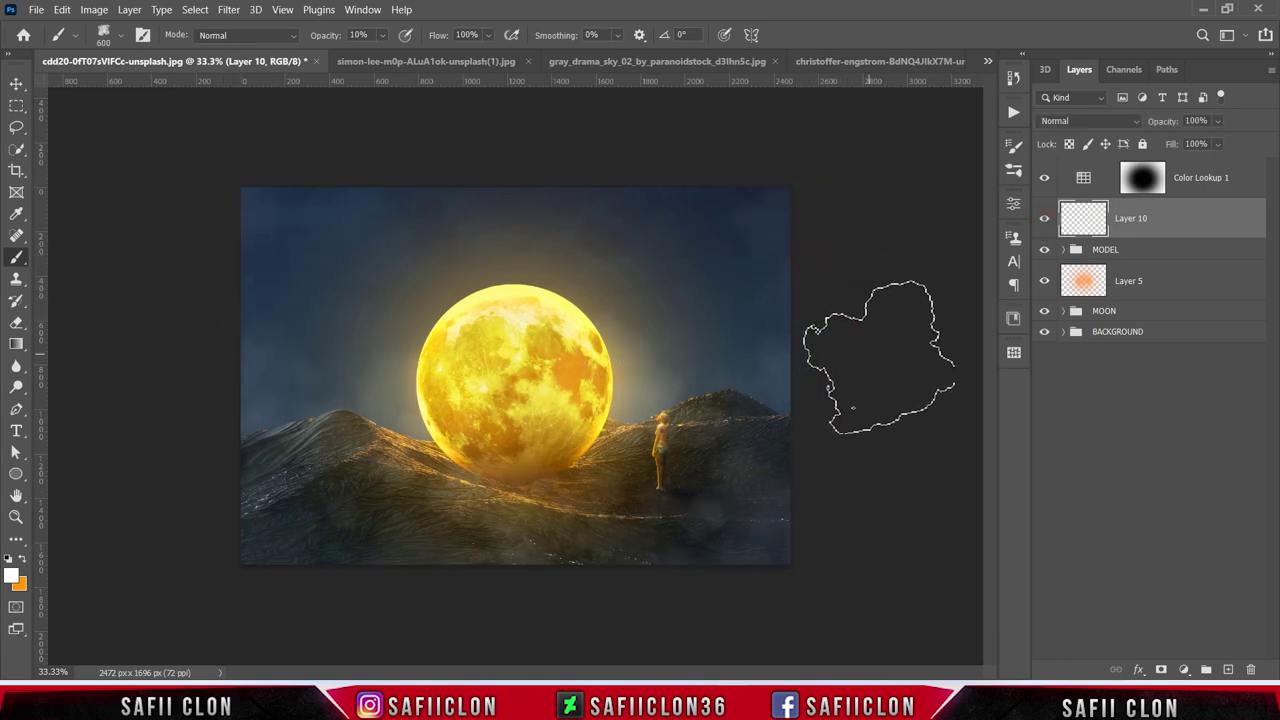
- Lower the fog layer's fill to 63% and toggle it to compare
{"action": "left_click", "coordinate": [1219, 144]}
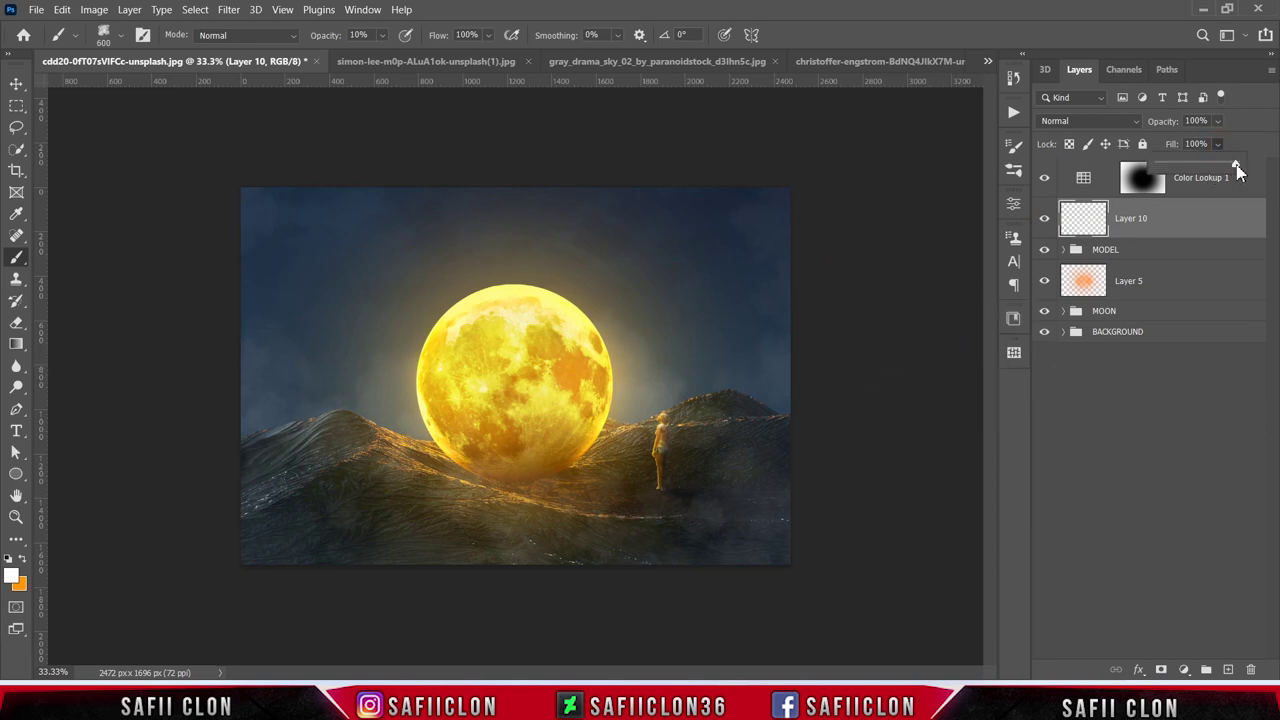
{"action": "left_click_drag", "start_coordinate": [1204, 165], "coordinate": [1206, 165]}
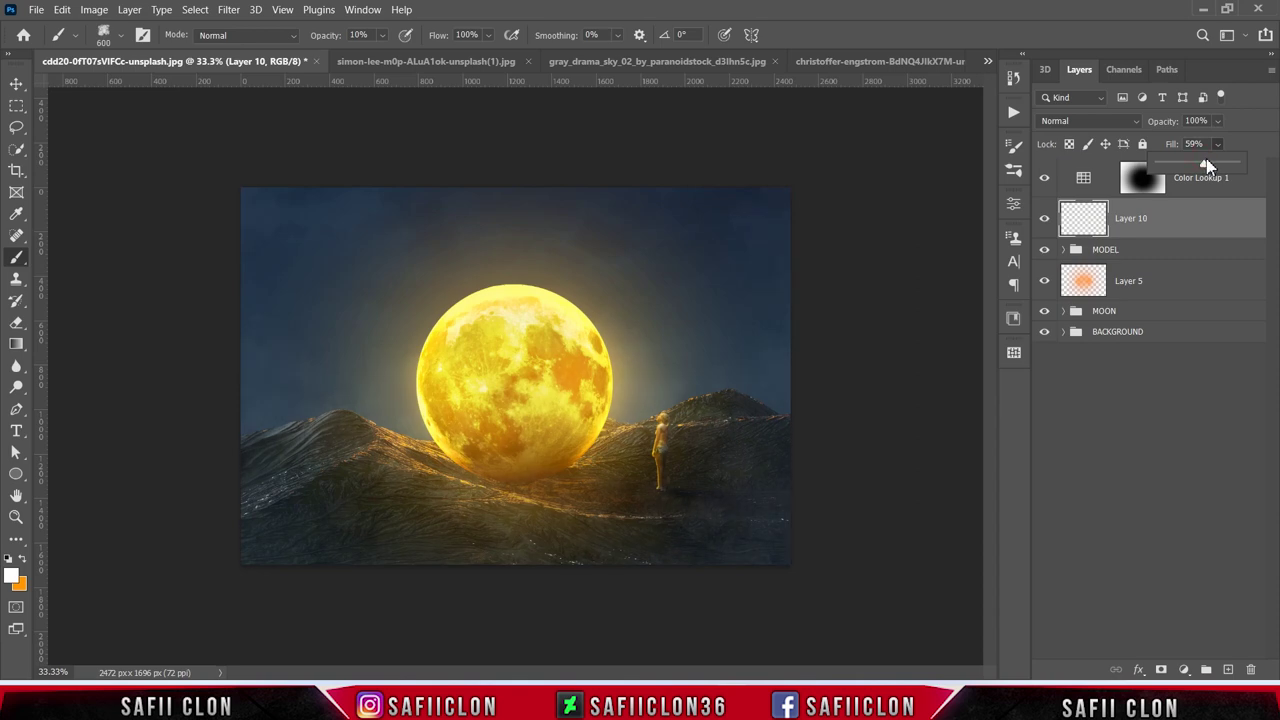
{"action": "left_click", "coordinate": [1045, 220]}
{"action": "left_click", "coordinate": [1045, 220]}
{"action": "left_click", "coordinate": [1184, 669]}
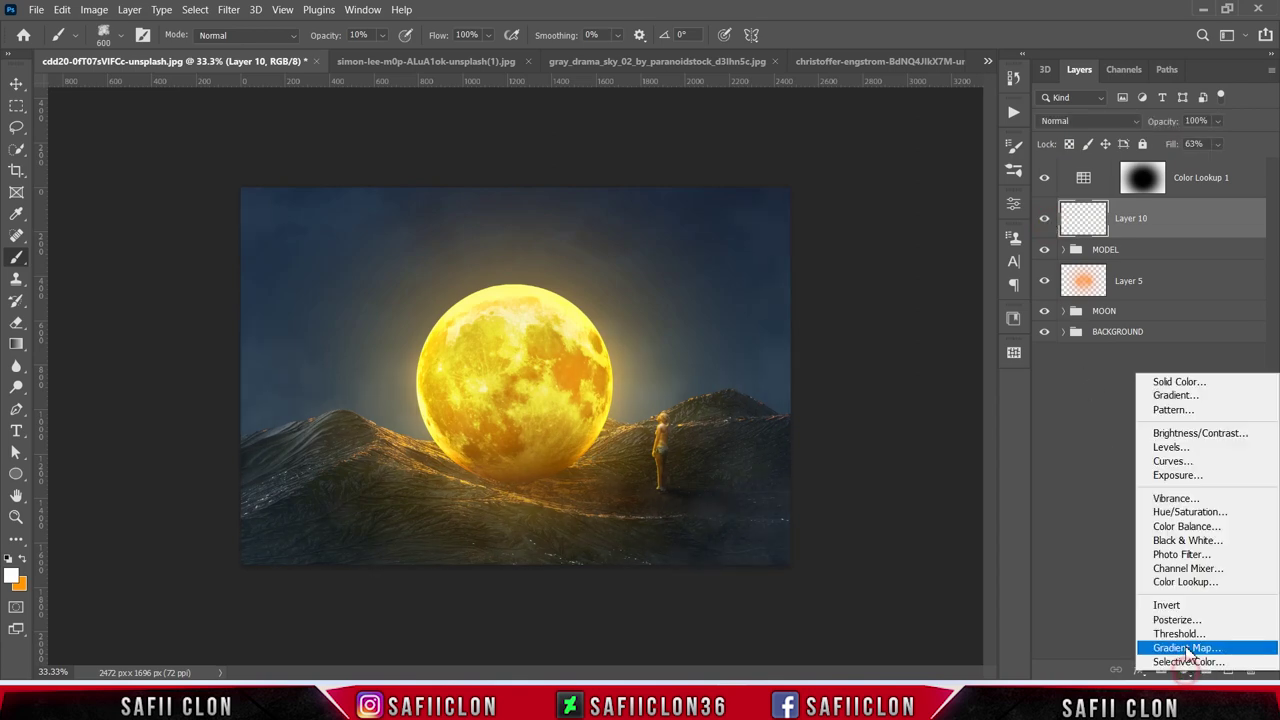
- Add a Curves adjustment and raise the Red channel's black and white points
{"action": "left_click", "coordinate": [1172, 461]}
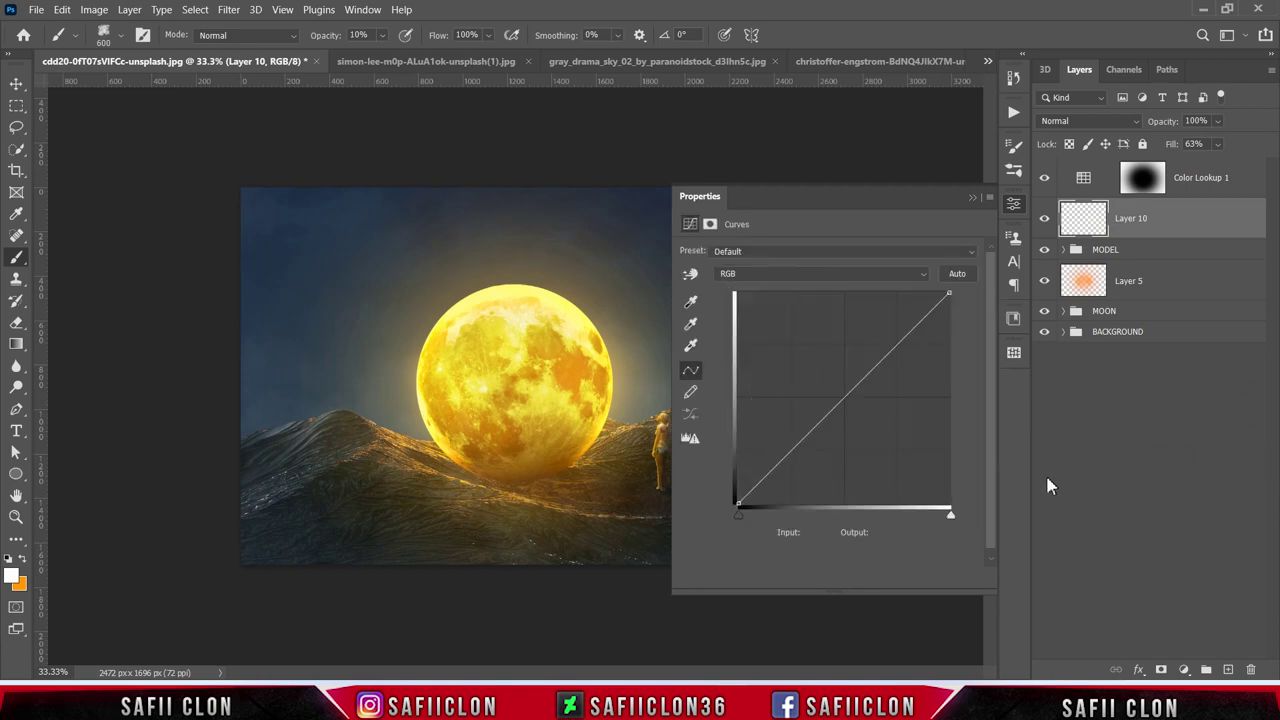
{"action": "left_click", "coordinate": [797, 273]}
{"action": "left_click", "coordinate": [777, 302]}
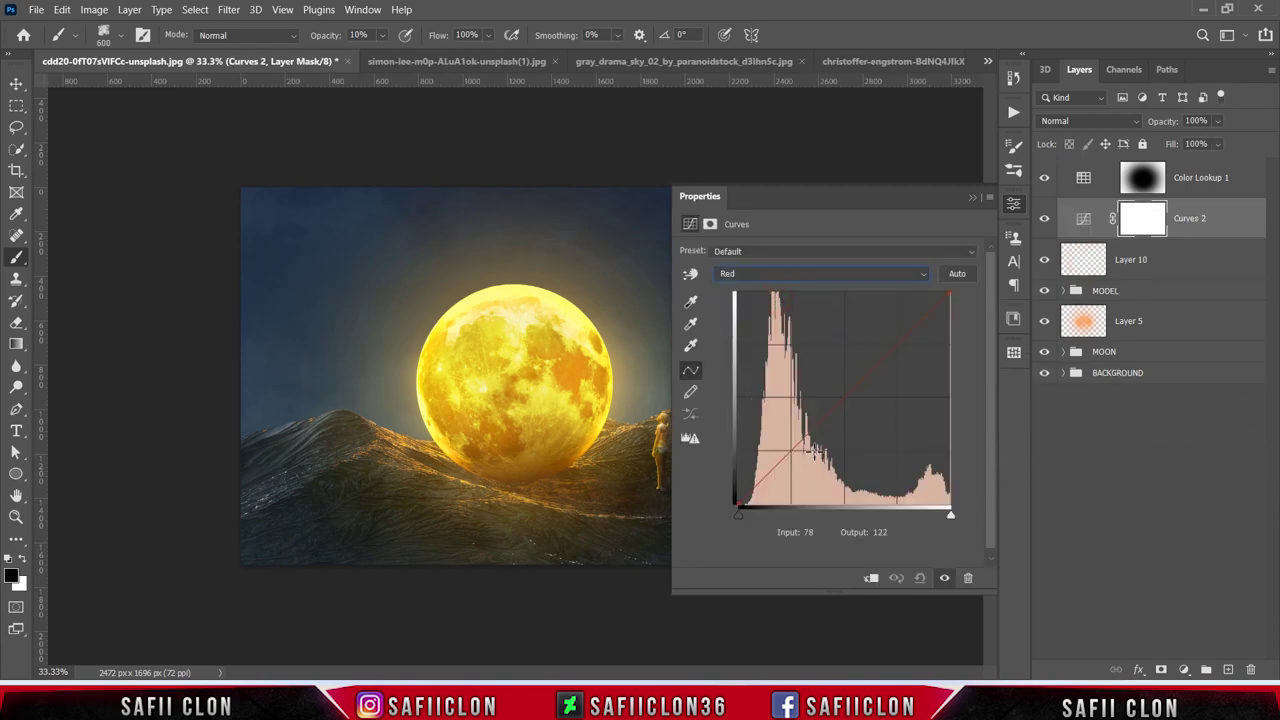
{"action": "left_click_drag", "start_coordinate": [739, 503], "coordinate": [737, 491]}
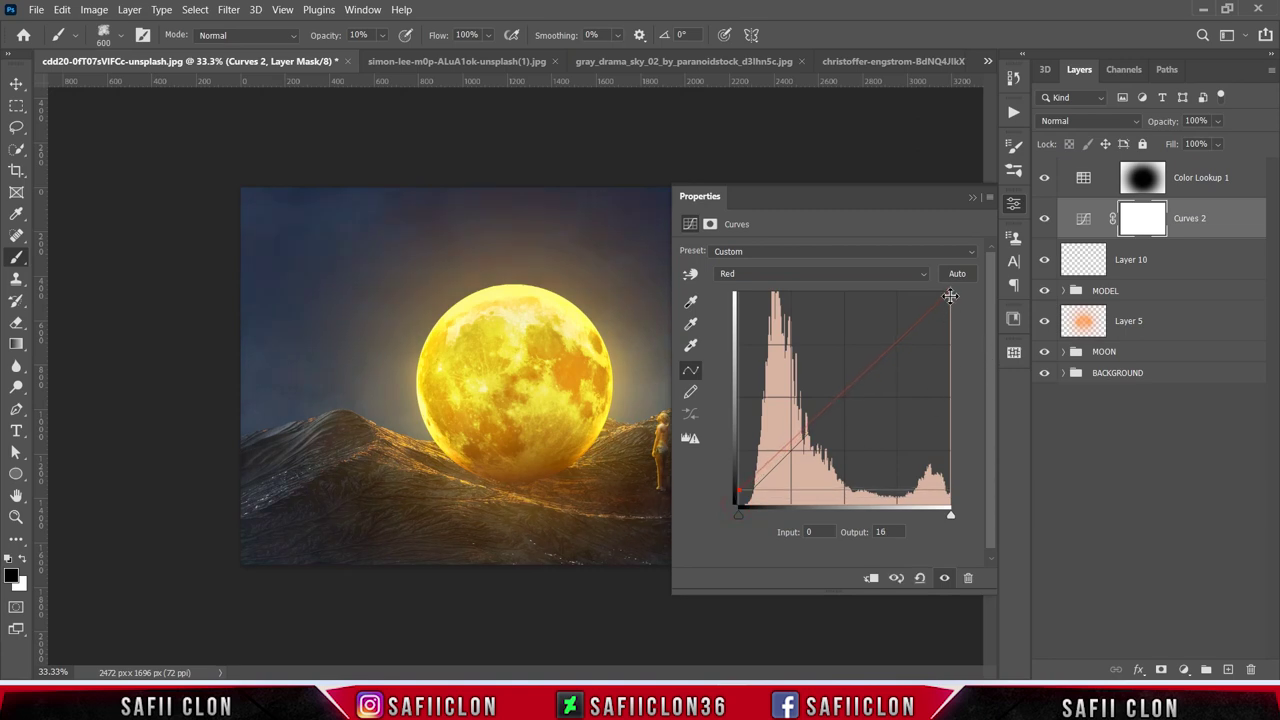
{"action": "mouse_move", "coordinate": [950, 292]}
{"action": "left_mouse_down"}
{"action": "mouse_move", "coordinate": [931, 275]}
{"action": "mouse_move", "coordinate": [924, 291]}
{"action": "left_mouse_up"}
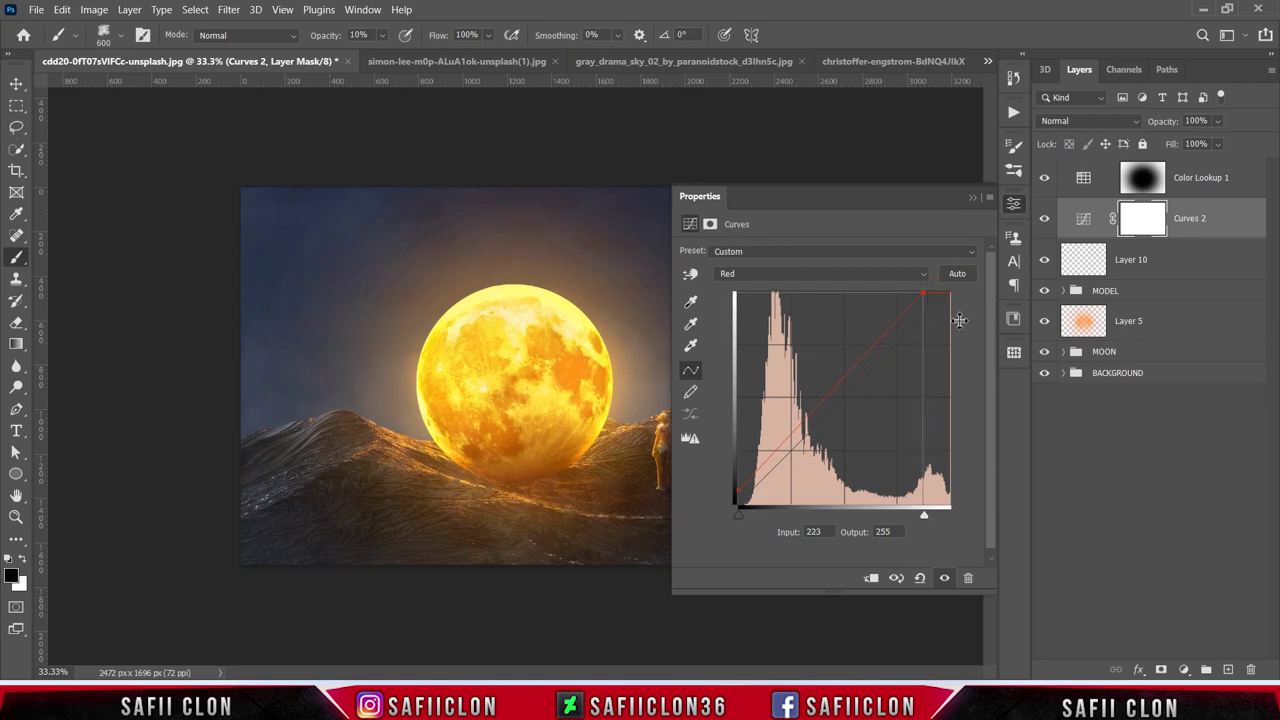
- Dip the Green midtones and set the Blue black input to 24 and white input to 217
{"action": "left_click", "coordinate": [856, 273]}
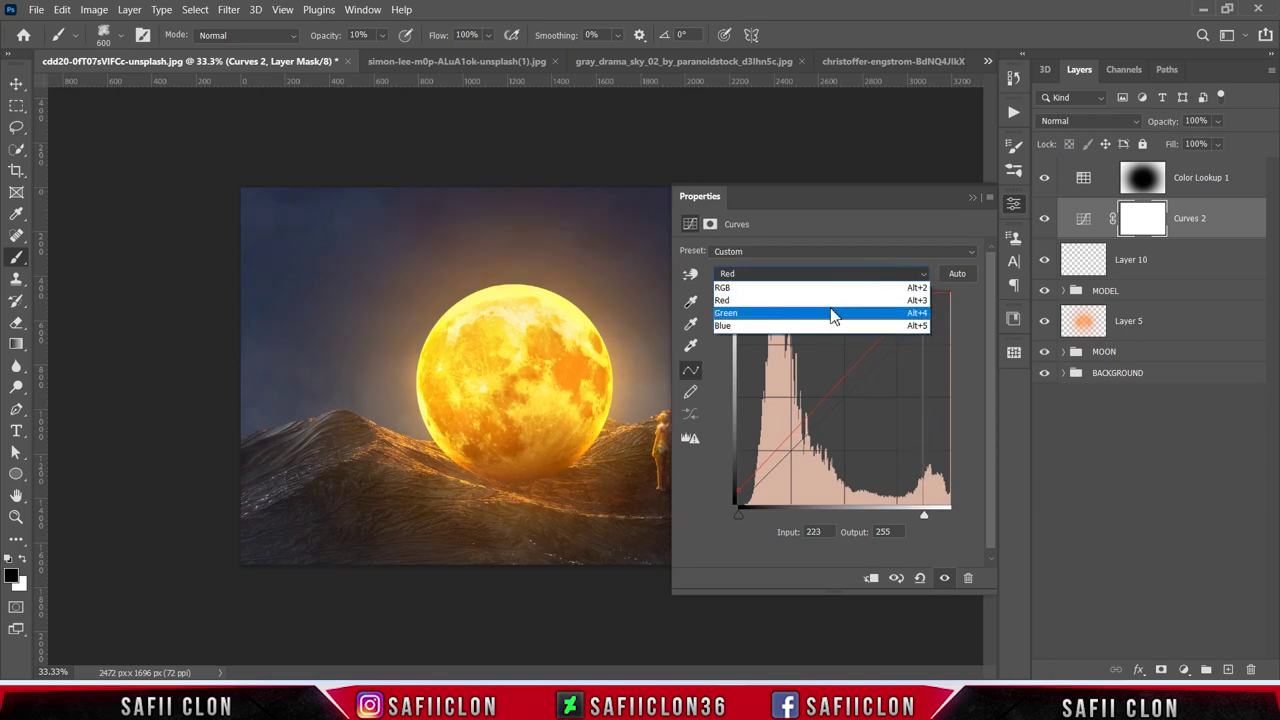
{"action": "left_click", "coordinate": [832, 313]}
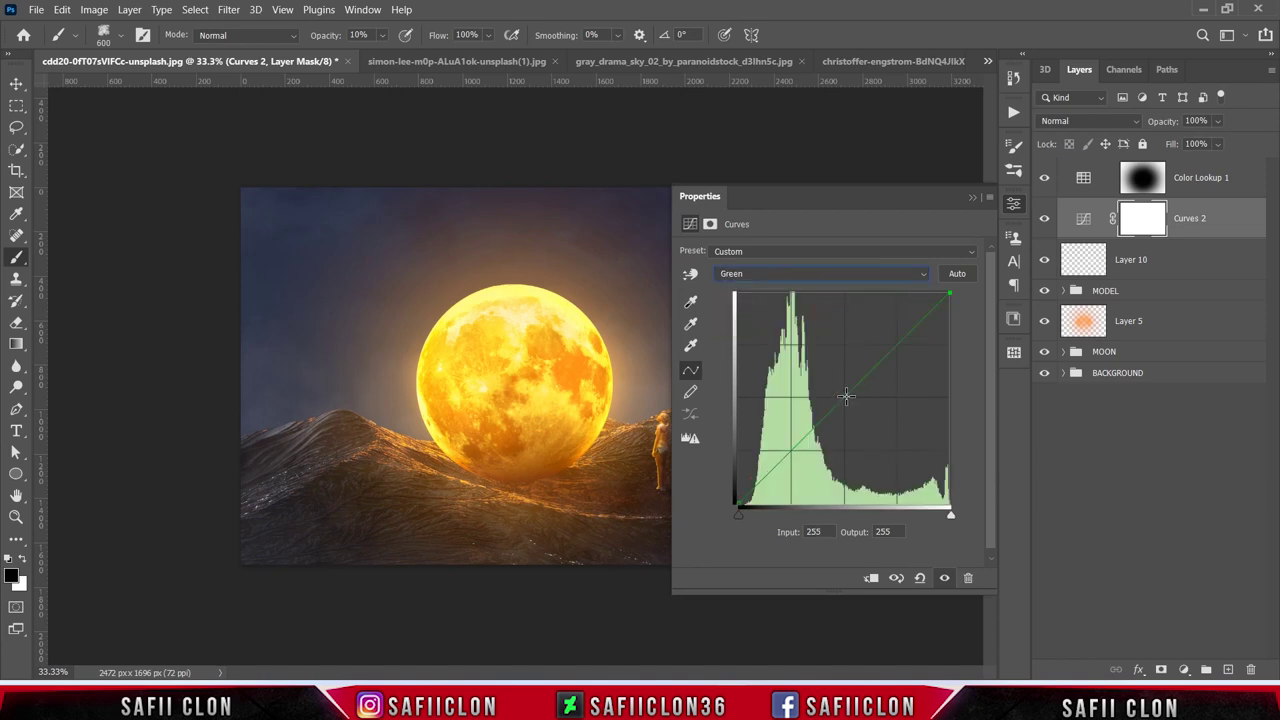
{"action": "left_click_drag", "start_coordinate": [846, 396], "coordinate": [851, 402]}
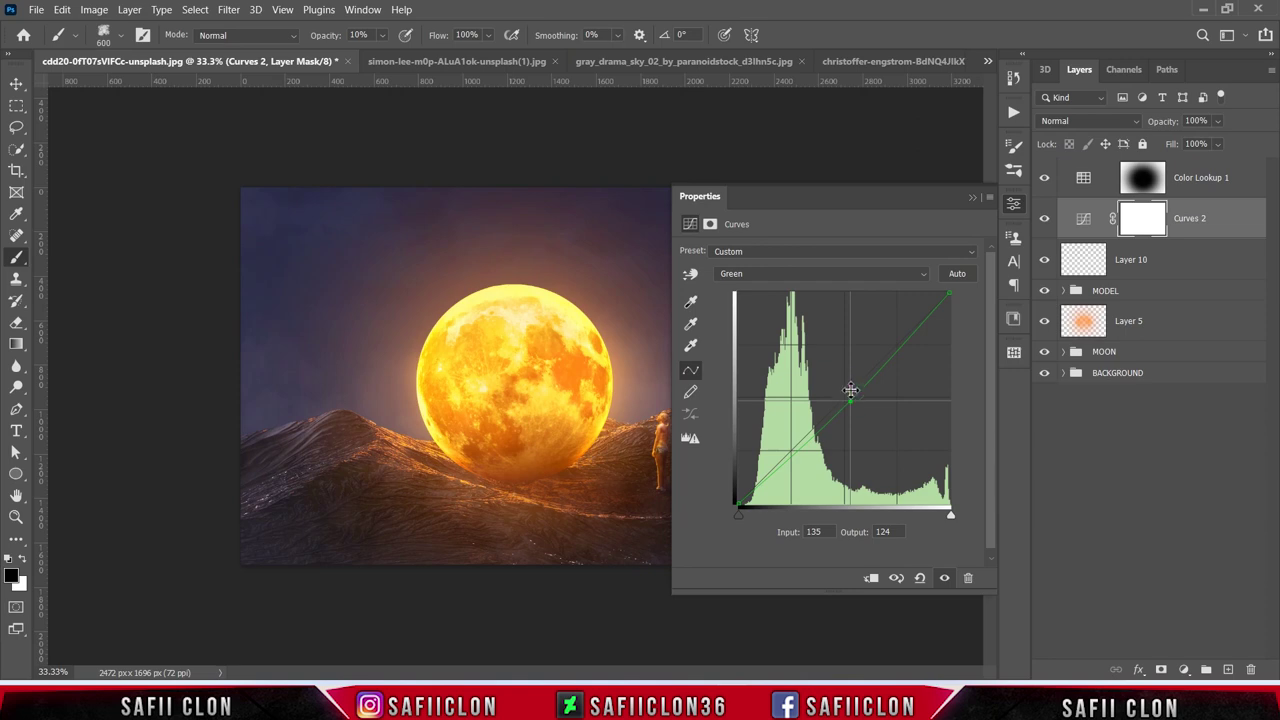
{"action": "left_click", "coordinate": [840, 276]}
{"action": "left_click", "coordinate": [789, 328]}
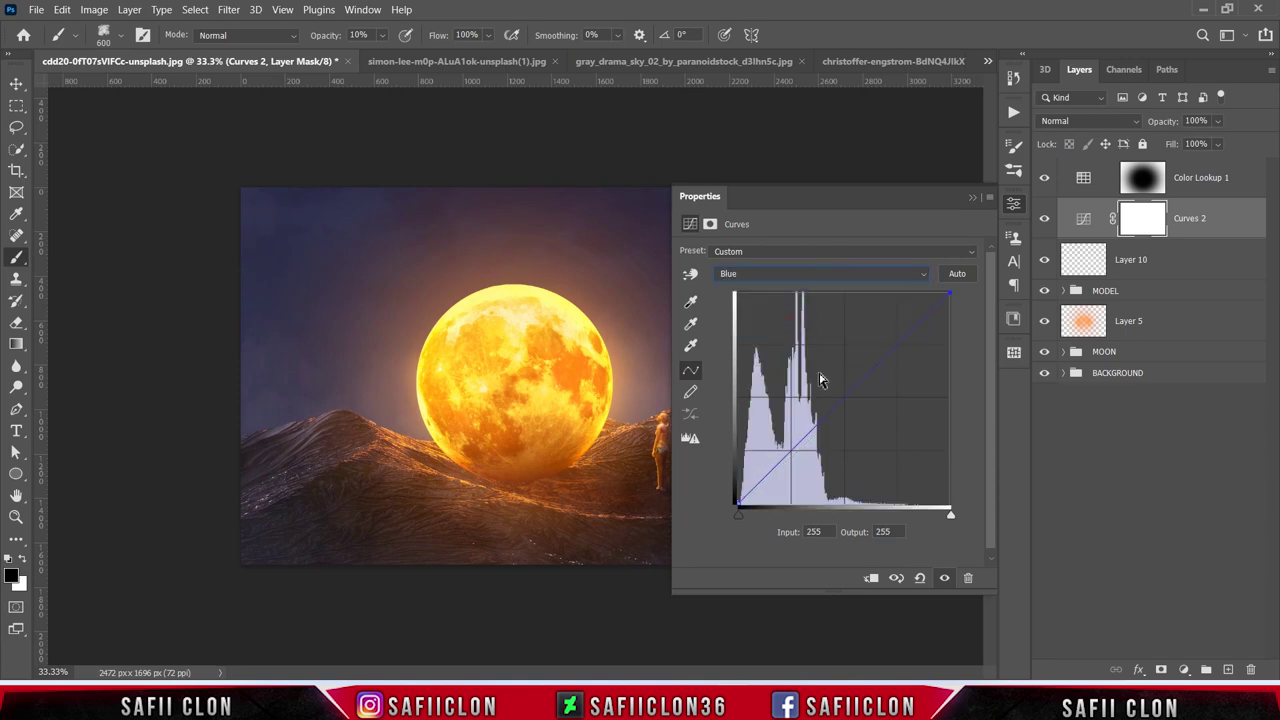
{"action": "left_click", "coordinate": [843, 398]}
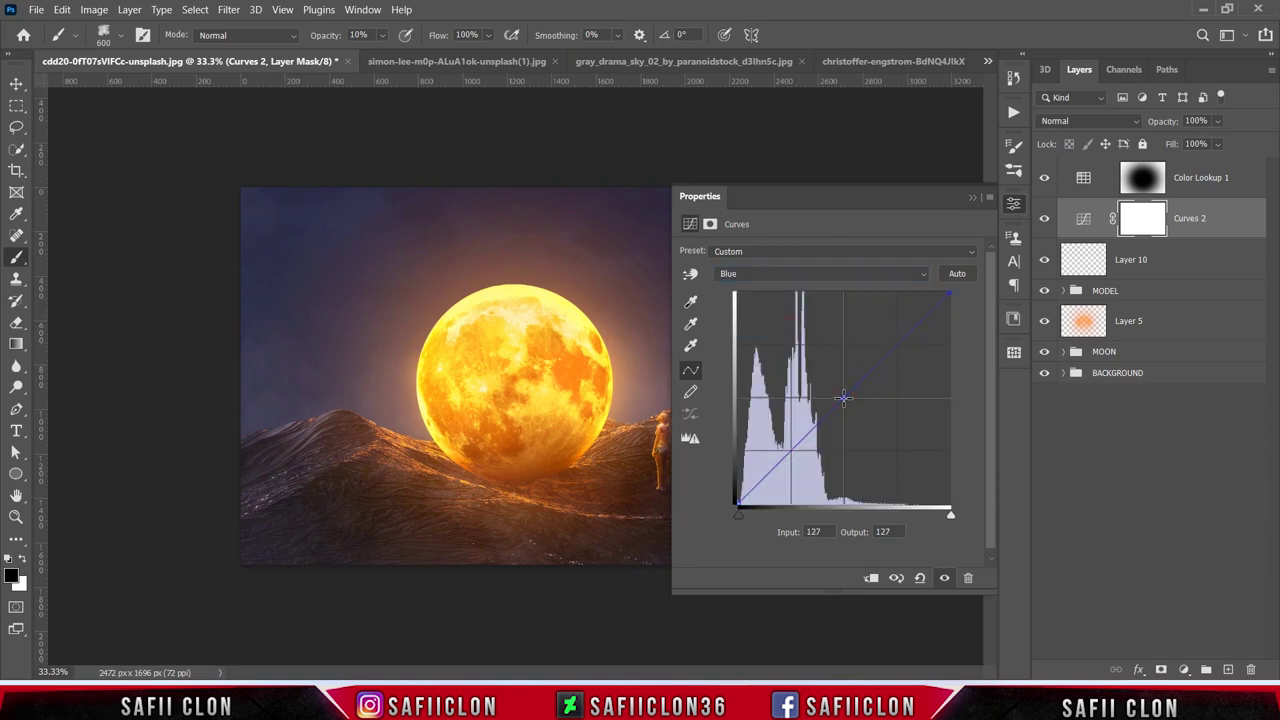
{"action": "left_click_drag", "start_coordinate": [737, 505], "coordinate": [759, 506]}
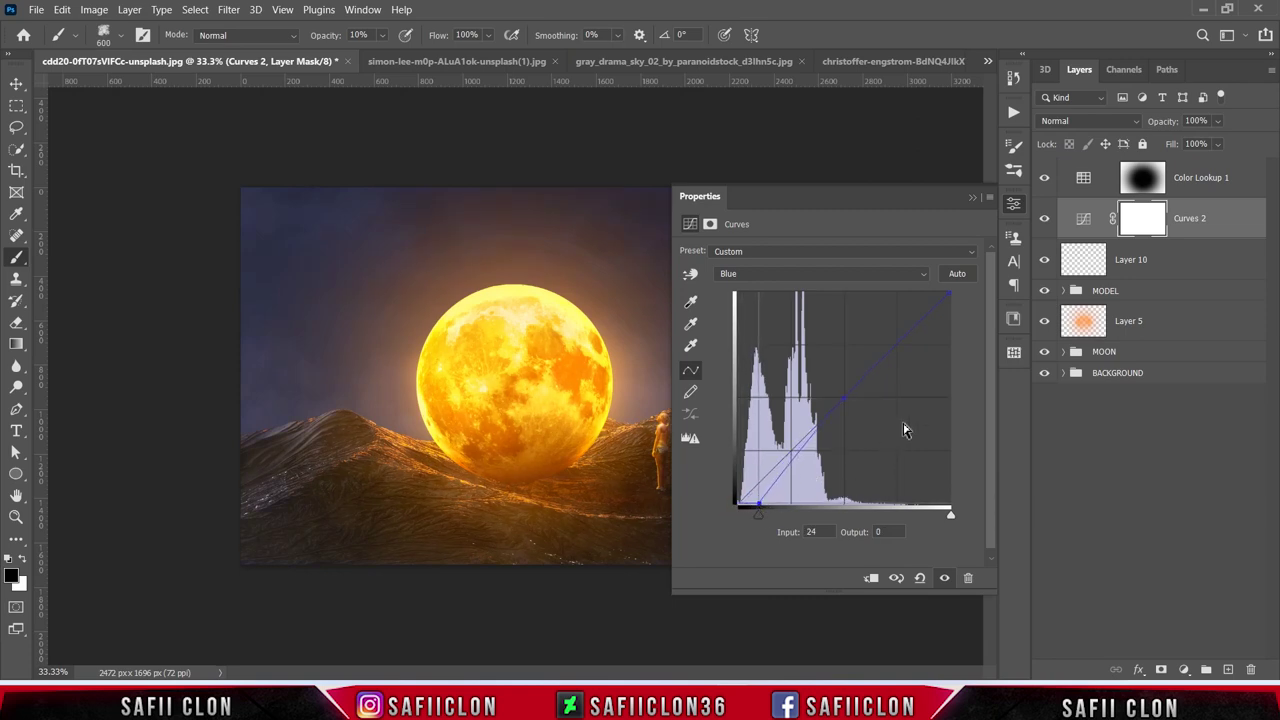
{"action": "left_click_drag", "start_coordinate": [948, 292], "coordinate": [917, 287]}
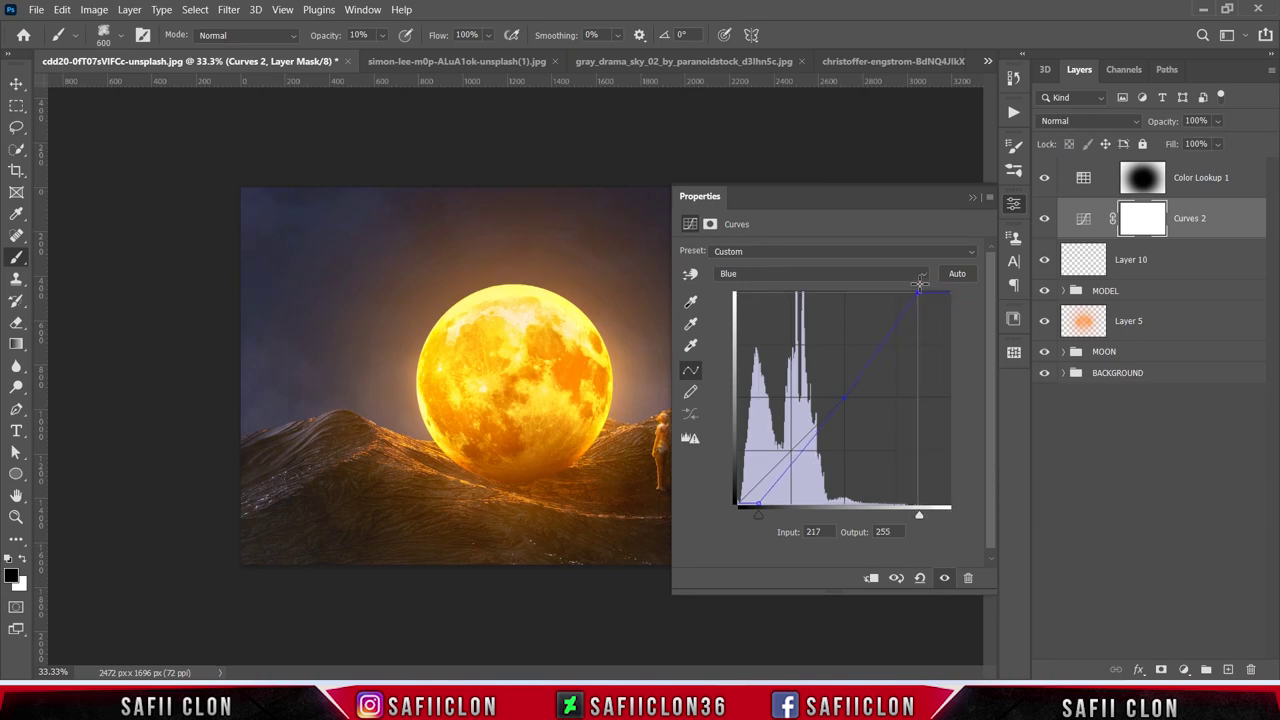
{"action": "left_click", "coordinate": [972, 198]}
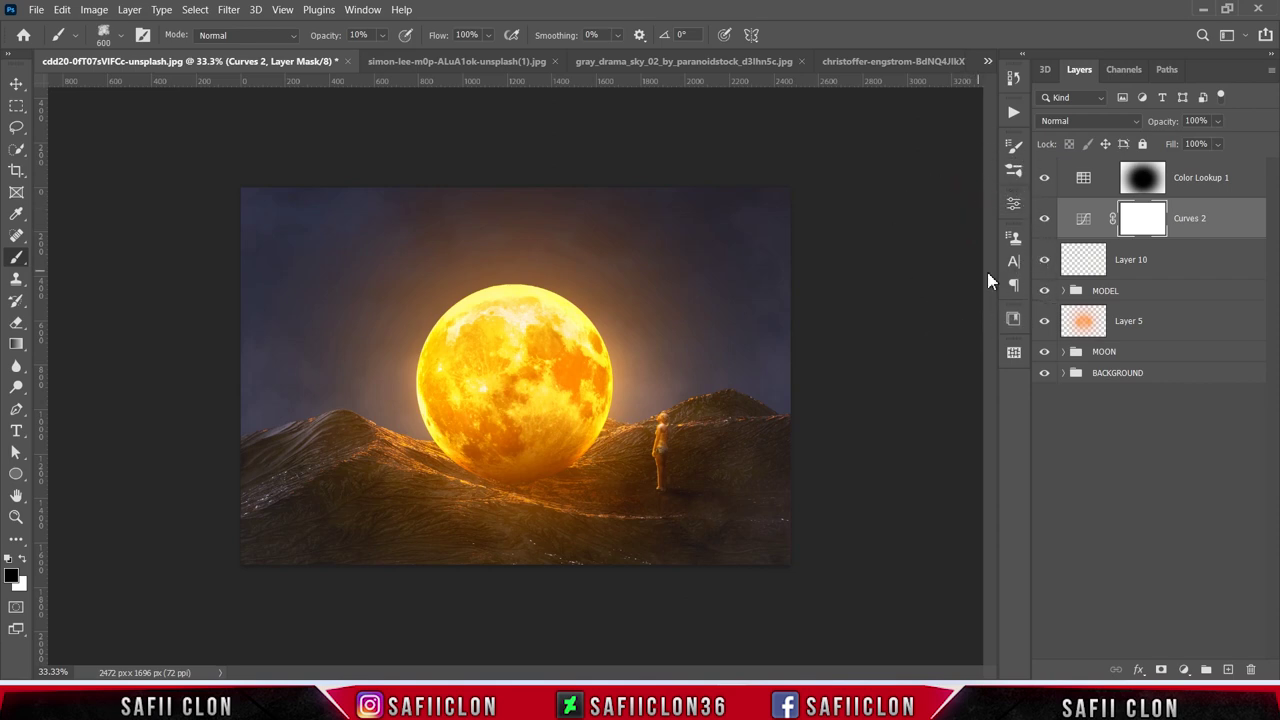
- Stamp all visible layers into a new top Layer 11 and convert it to a Smart Object
{"action": "left_click", "coordinate": [1045, 218]}
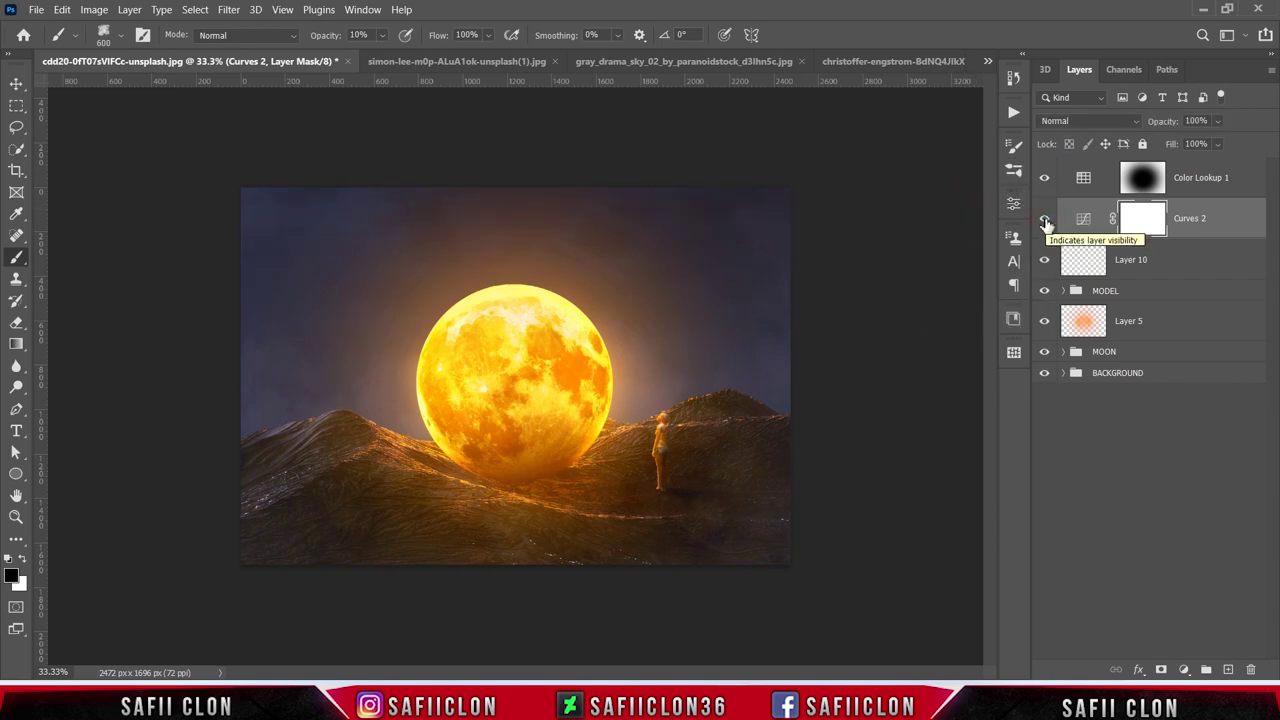
{"action": "left_click", "coordinate": [1237, 180]}
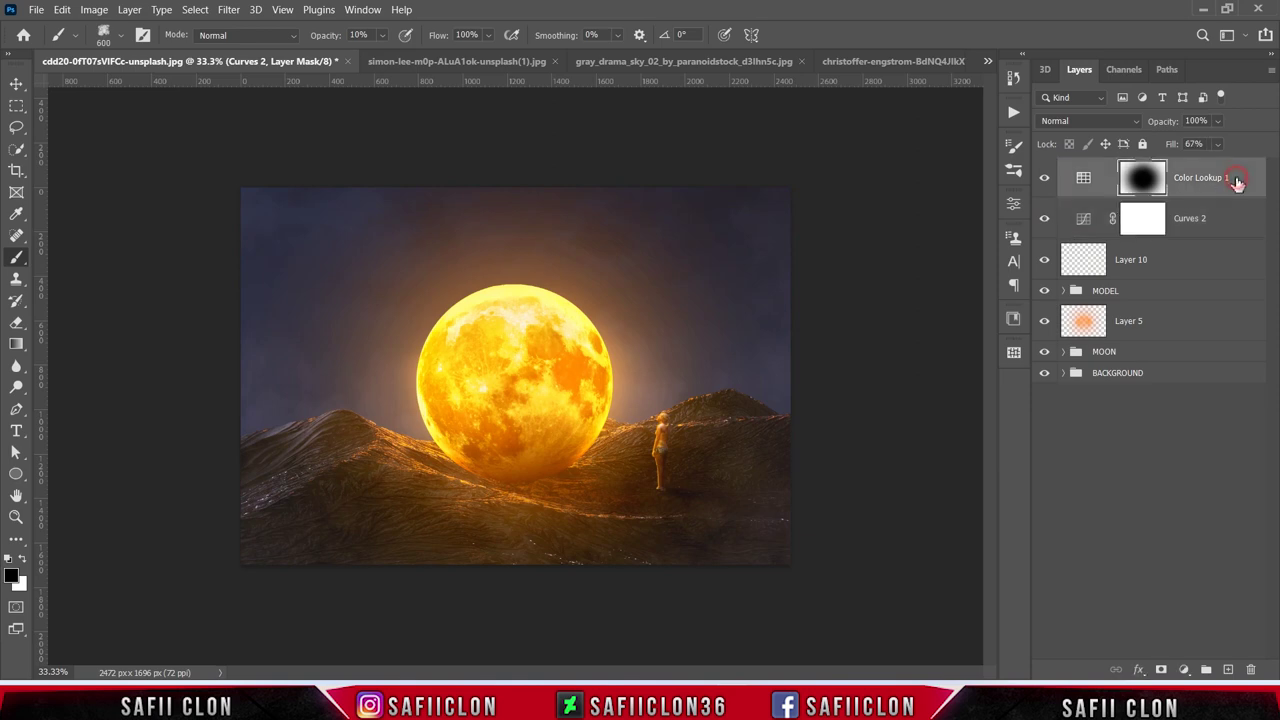
{"action": "key", "text": "ctrl+shift+alt+e"}
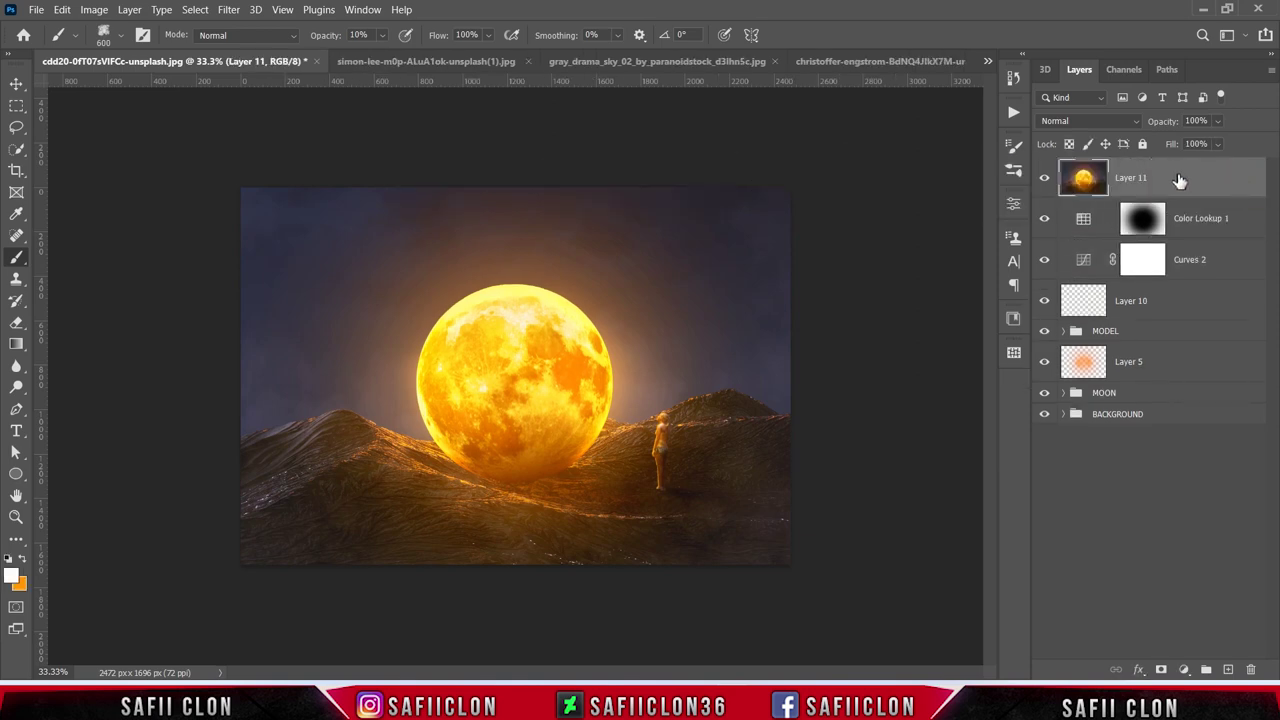
{"action": "right_click", "coordinate": [1180, 180]}
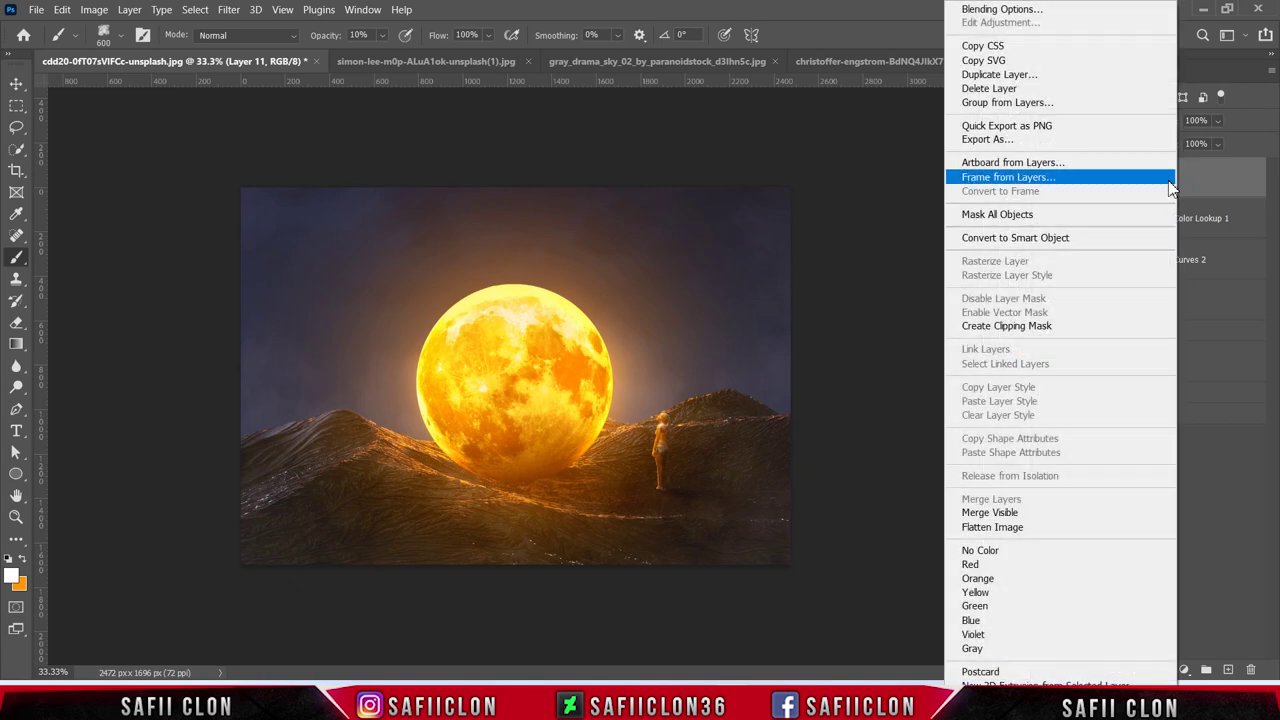
{"action": "left_click", "coordinate": [1013, 240]}
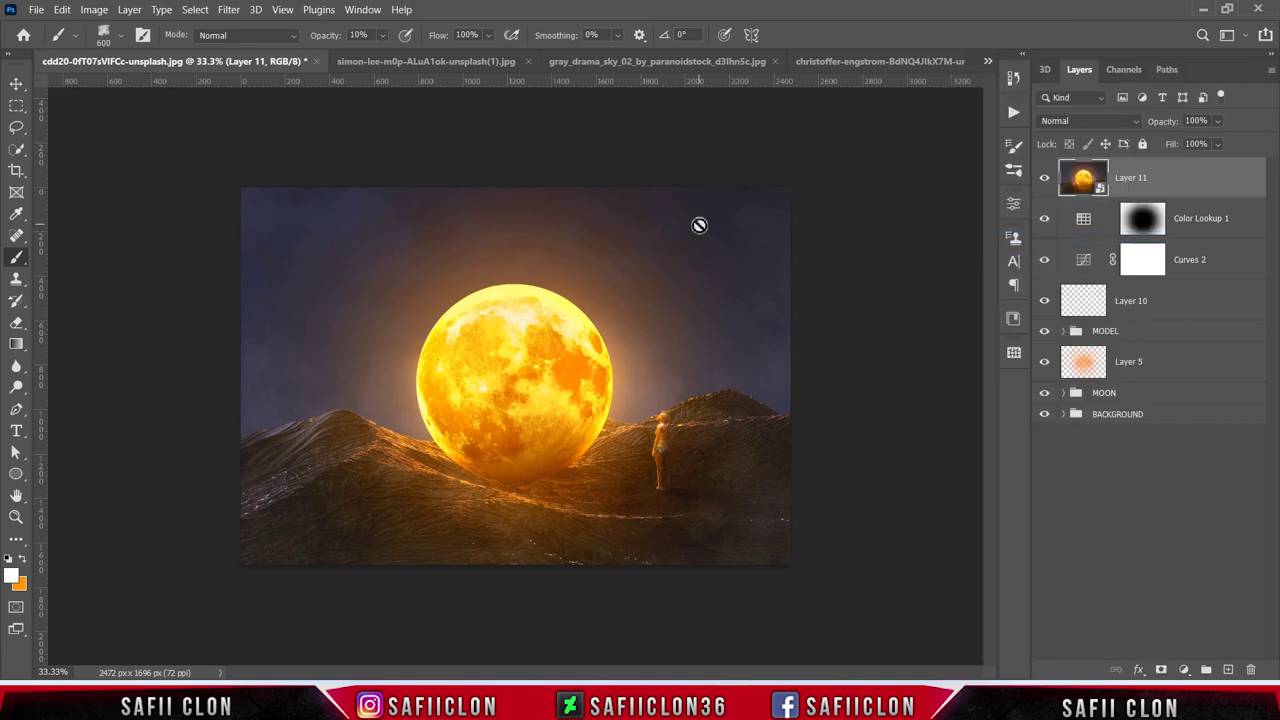
{"action": "left_click", "coordinate": [229, 10]}
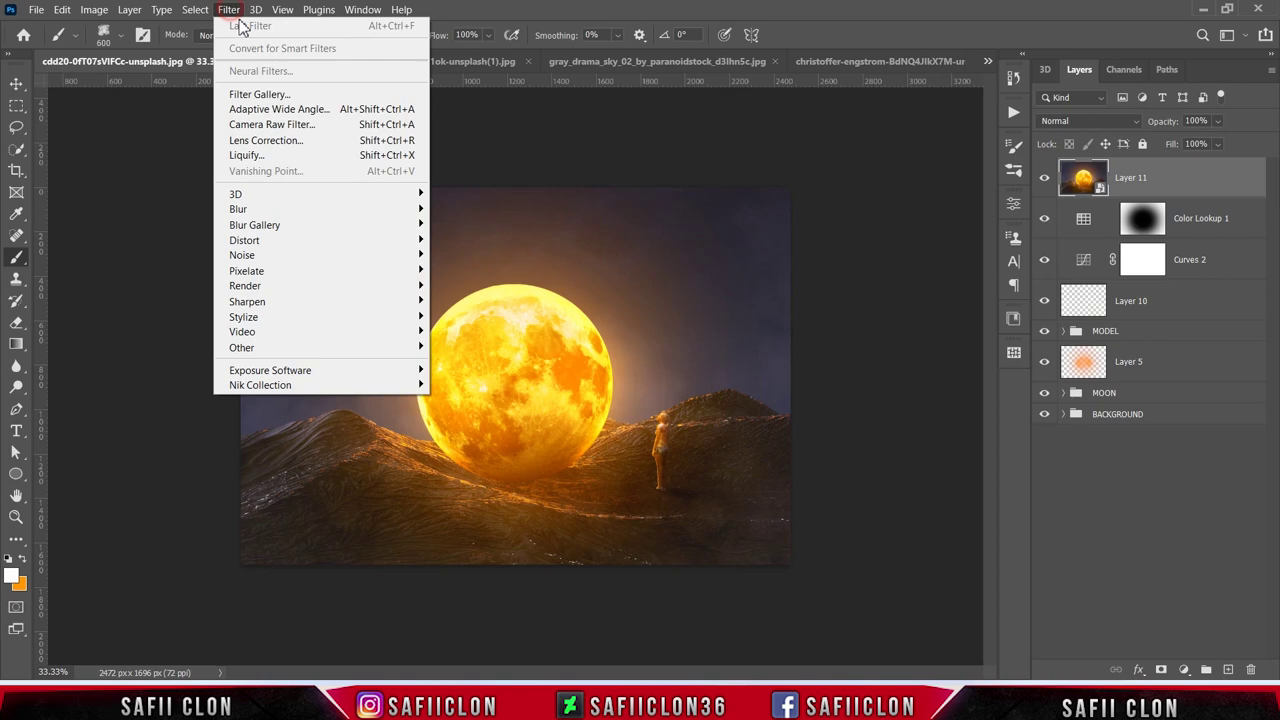
- Apply Camera Raw with Contrast +20, Highlights +22, Whites +12, Texture -5, Clarity -17
{"action": "left_click", "coordinate": [268, 126]}
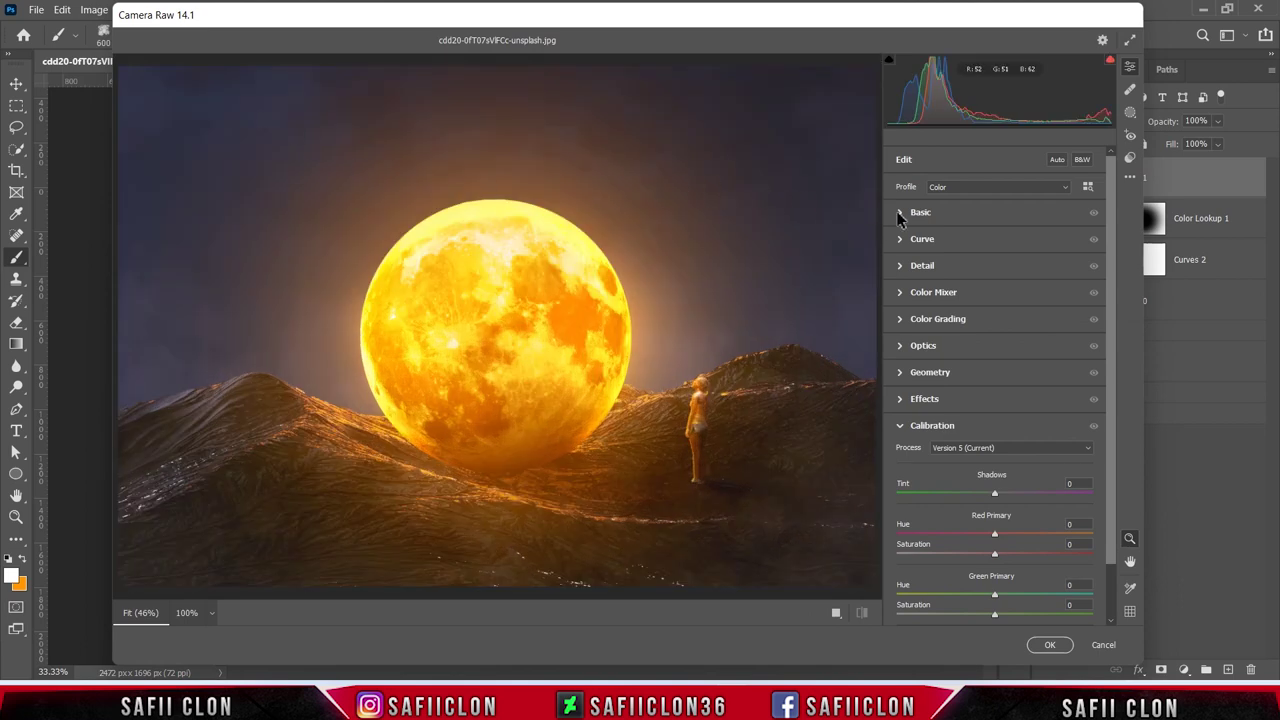
{"action": "left_click", "coordinate": [922, 213]}
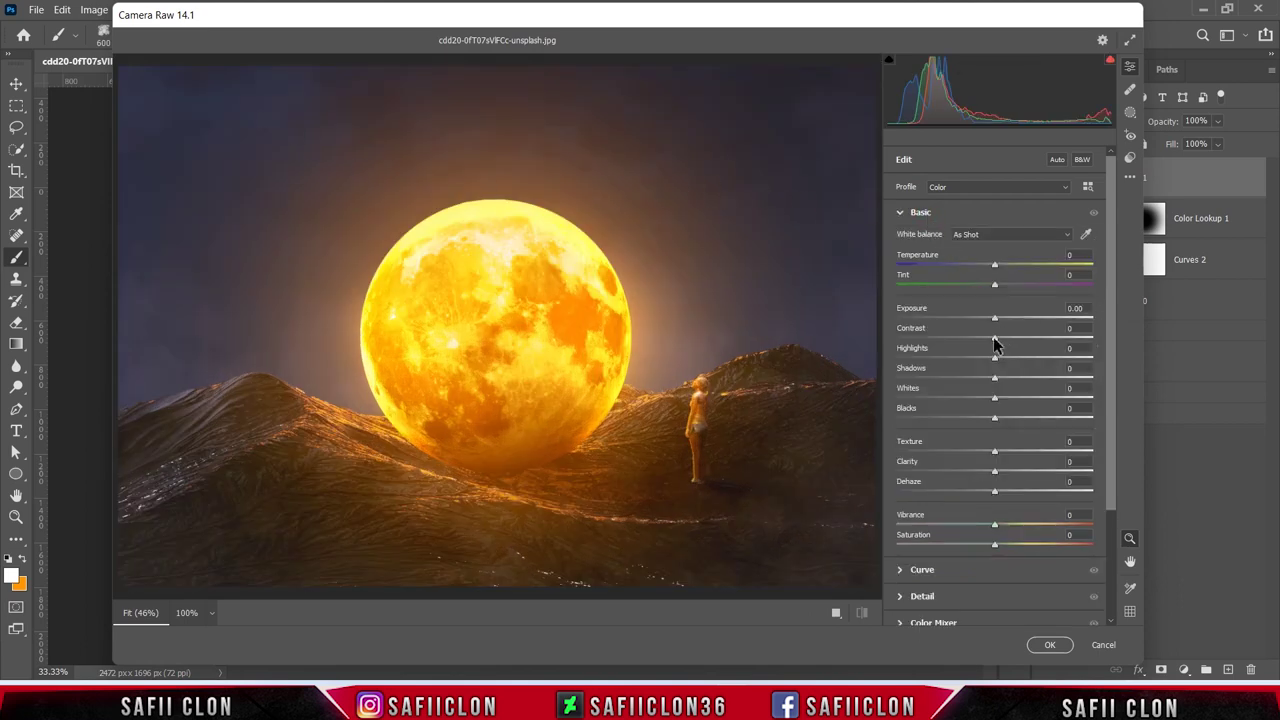
{"action": "left_click_drag", "start_coordinate": [995, 345], "coordinate": [1012, 345]}
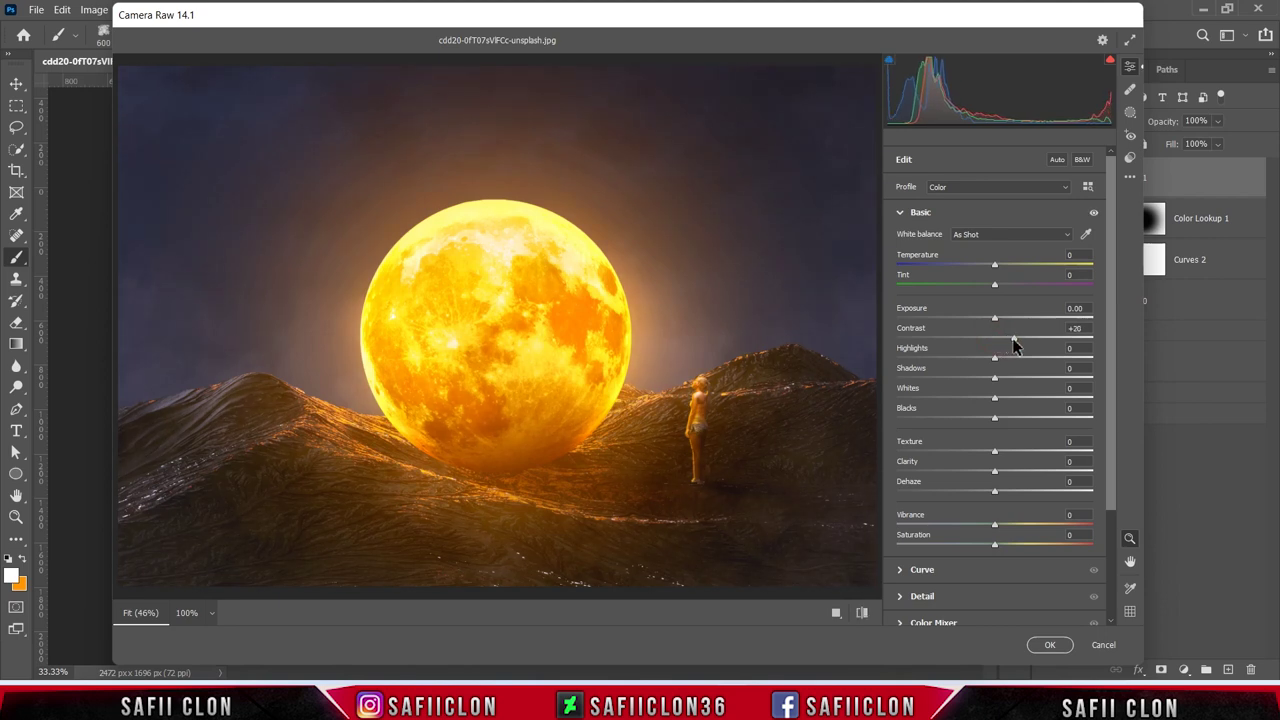
{"action": "left_click_drag", "start_coordinate": [995, 364], "coordinate": [1015, 364]}
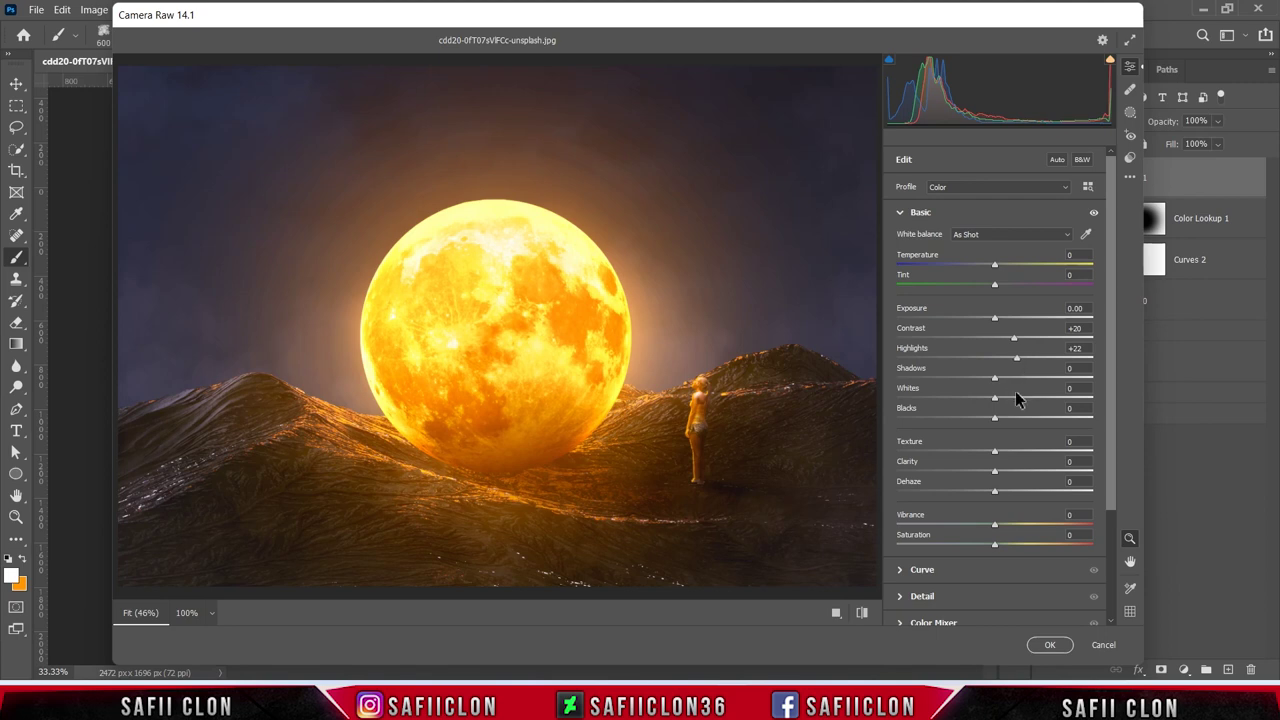
{"action": "left_click_drag", "start_coordinate": [999, 403], "coordinate": [1008, 405]}
{"action": "mouse_move", "coordinate": [994, 451]}
{"action": "left_mouse_down"}
{"action": "mouse_move", "coordinate": [1038, 451]}
{"action": "mouse_move", "coordinate": [987, 451]}
{"action": "left_mouse_up"}
{"action": "left_click_drag", "start_coordinate": [995, 474], "coordinate": [967, 474]}
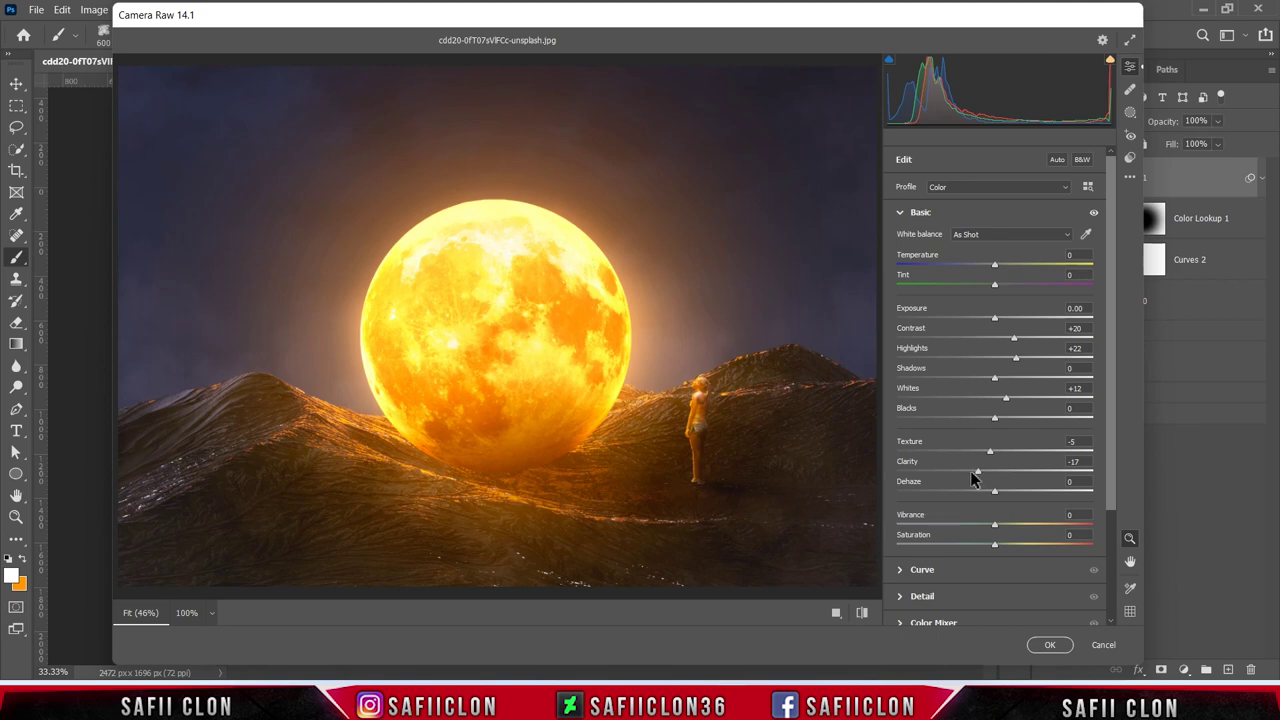
{"action": "left_click_drag", "start_coordinate": [1113, 480], "coordinate": [1113, 585]}
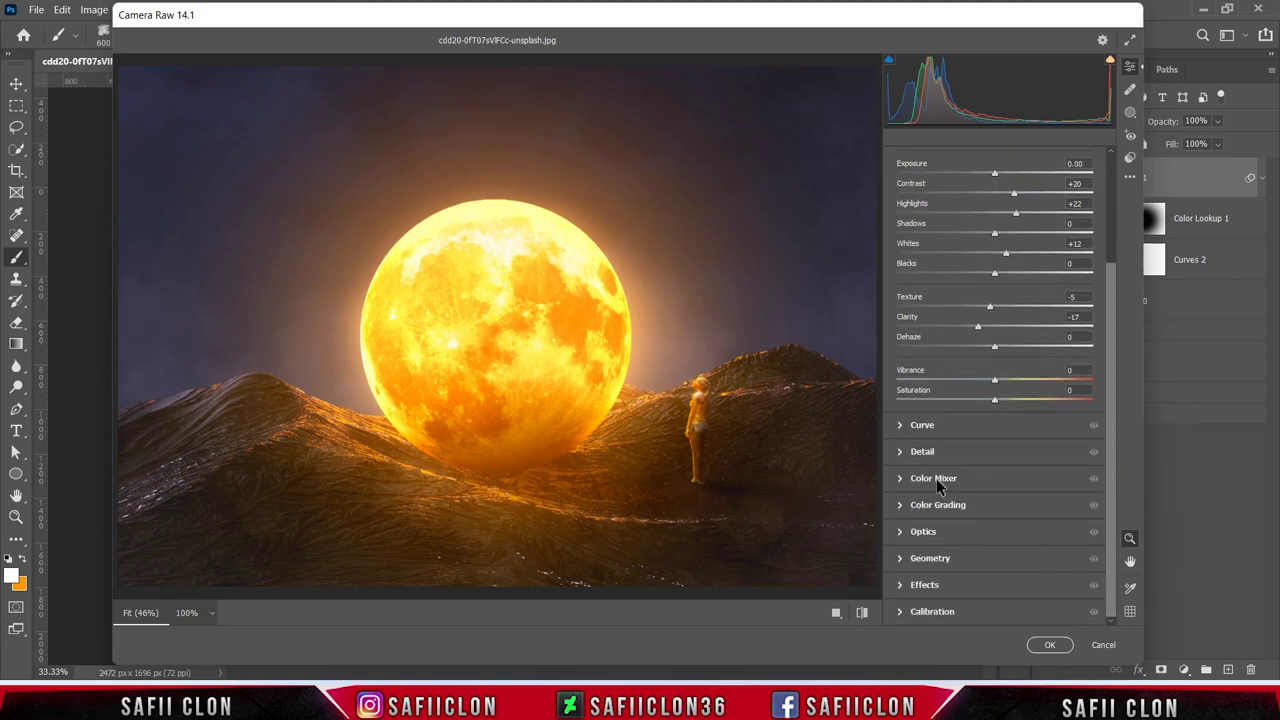
- Tweak the Color Mixer hue, saturation and luminance sliders, brightening the yellow tones
{"action": "left_click", "coordinate": [931, 478]}
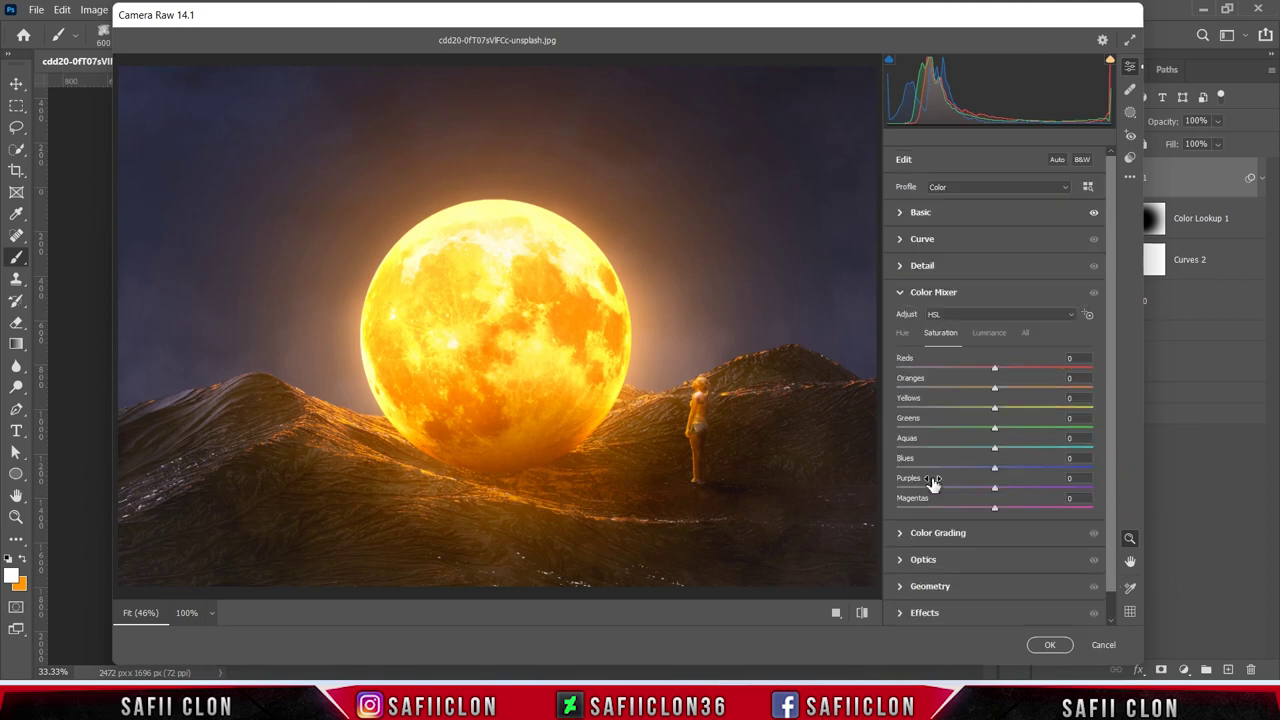
{"action": "left_click", "coordinate": [903, 334]}
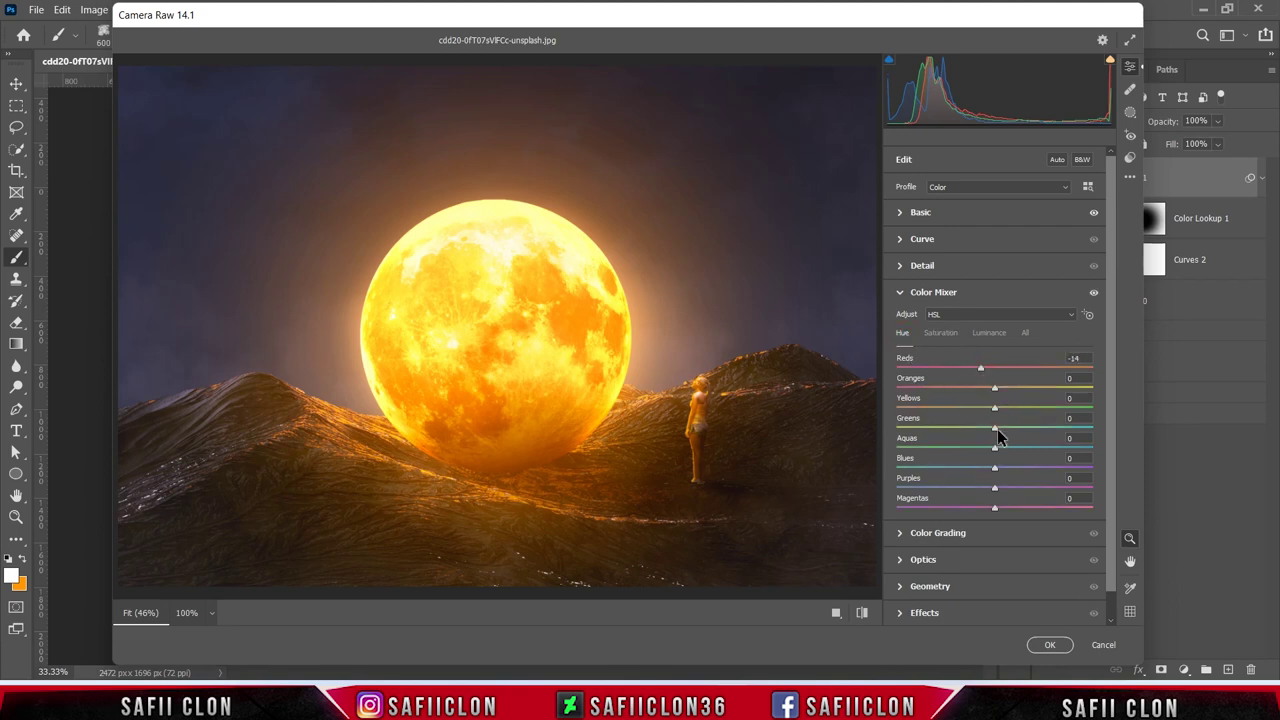
{"action": "left_click_drag", "start_coordinate": [995, 428], "coordinate": [962, 428]}
{"action": "left_click", "coordinate": [943, 333]}
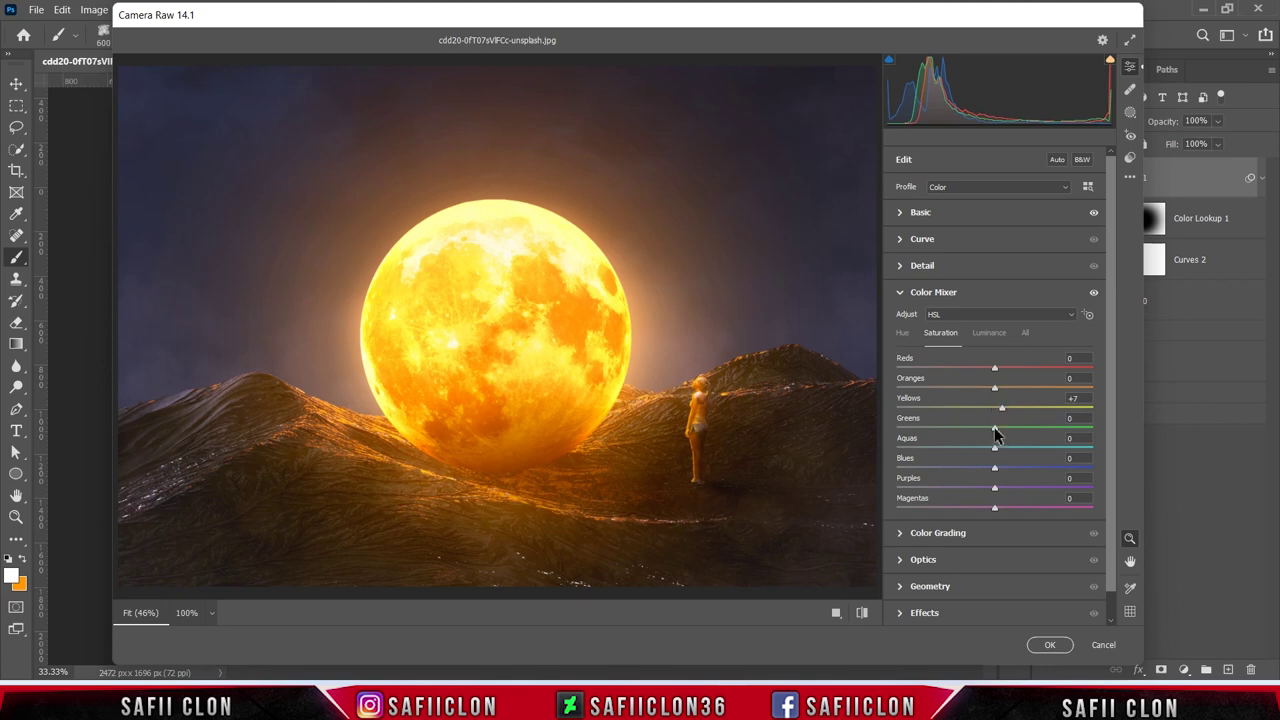
{"action": "left_click_drag", "start_coordinate": [987, 432], "coordinate": [970, 434]}
{"action": "left_click", "coordinate": [990, 333]}
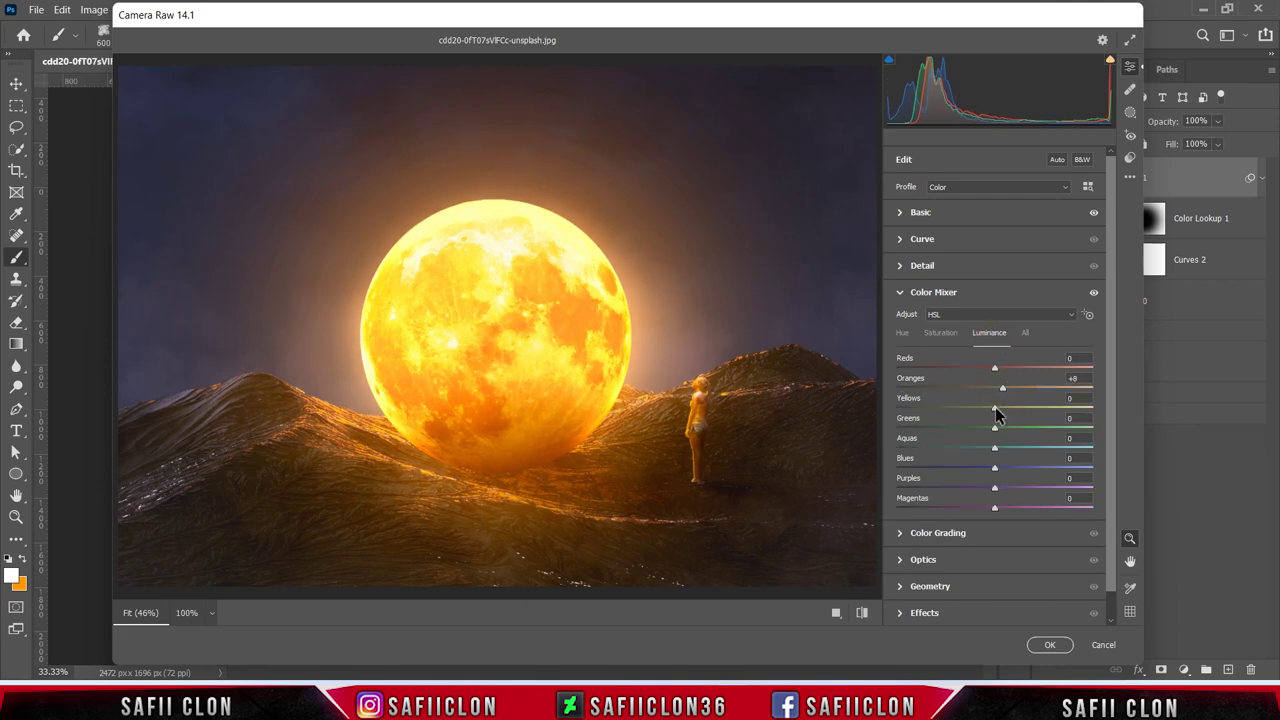
{"action": "mouse_move", "coordinate": [995, 409]}
{"action": "left_mouse_down"}
{"action": "mouse_move", "coordinate": [1010, 415]}
{"action": "mouse_move", "coordinate": [980, 432]}
{"action": "left_mouse_up"}
- Set Calibration Blue Primary Hue -14 and Saturation +10, compare before/after, and apply
{"action": "scroll", "coordinate": [1103, 396], "scroll_direction": "down", "scroll_amount": 1}
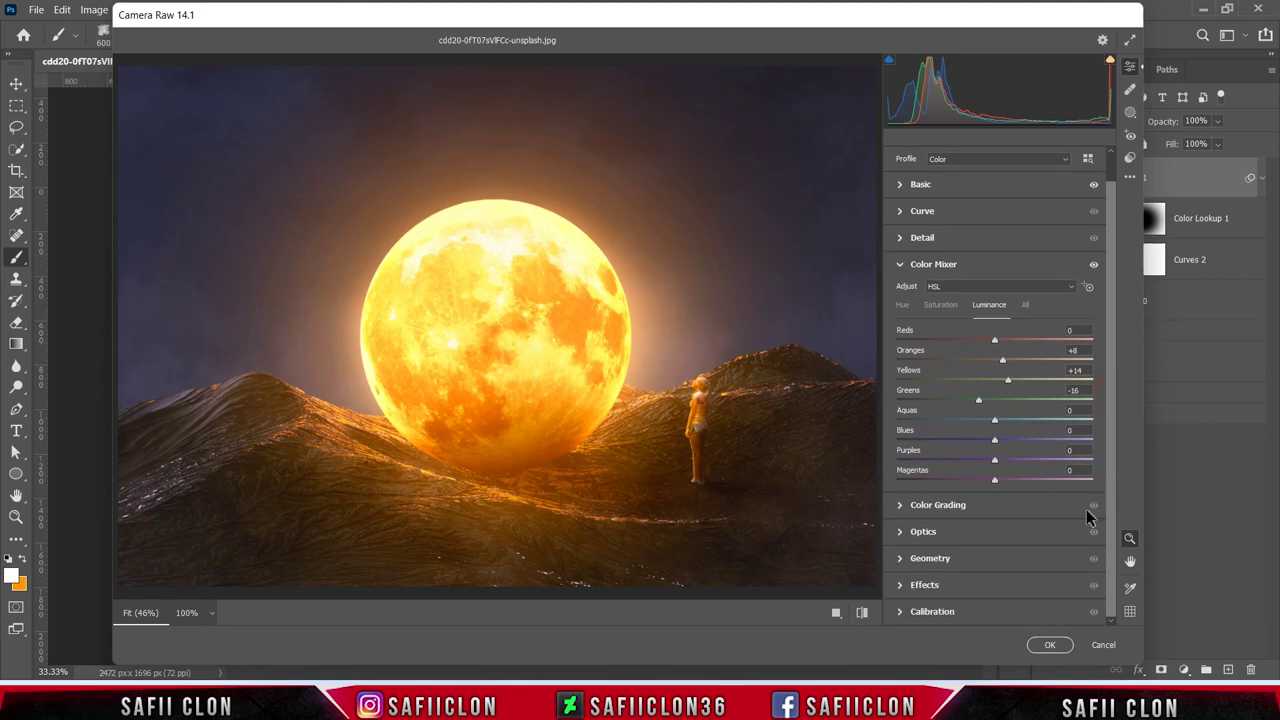
{"action": "left_click", "coordinate": [932, 611]}
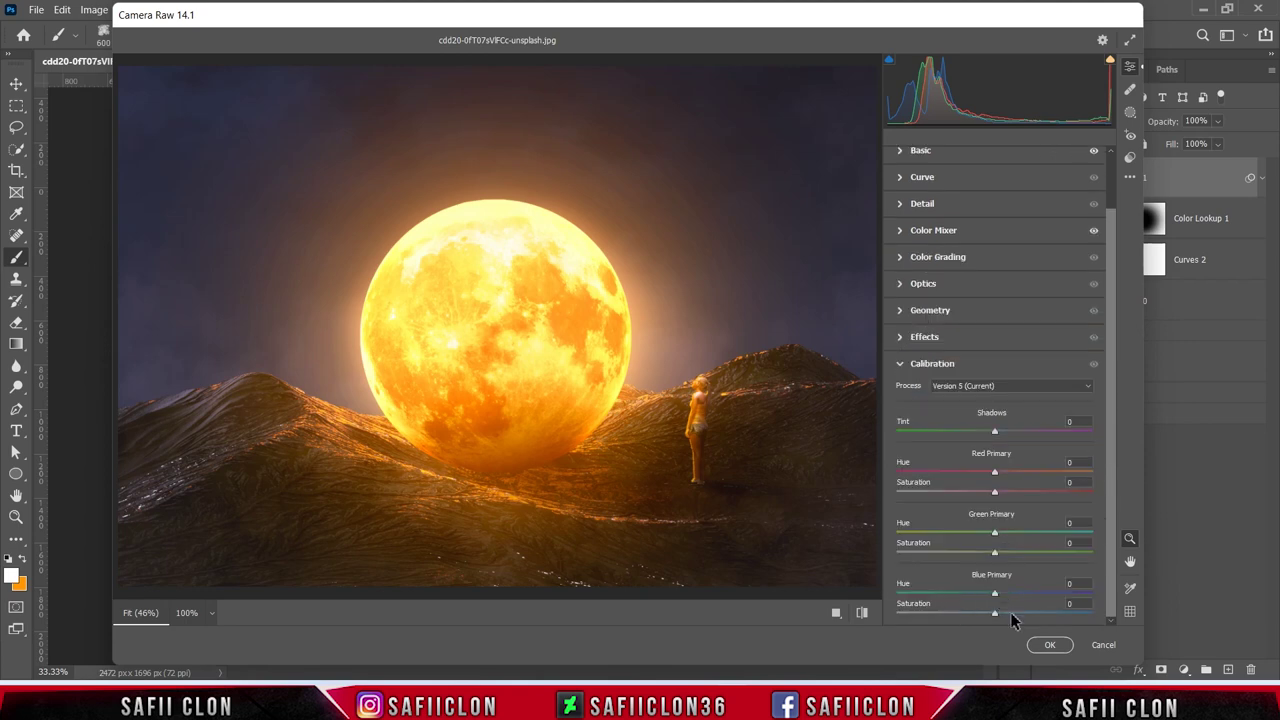
{"action": "left_click_drag", "start_coordinate": [994, 597], "coordinate": [980, 593]}
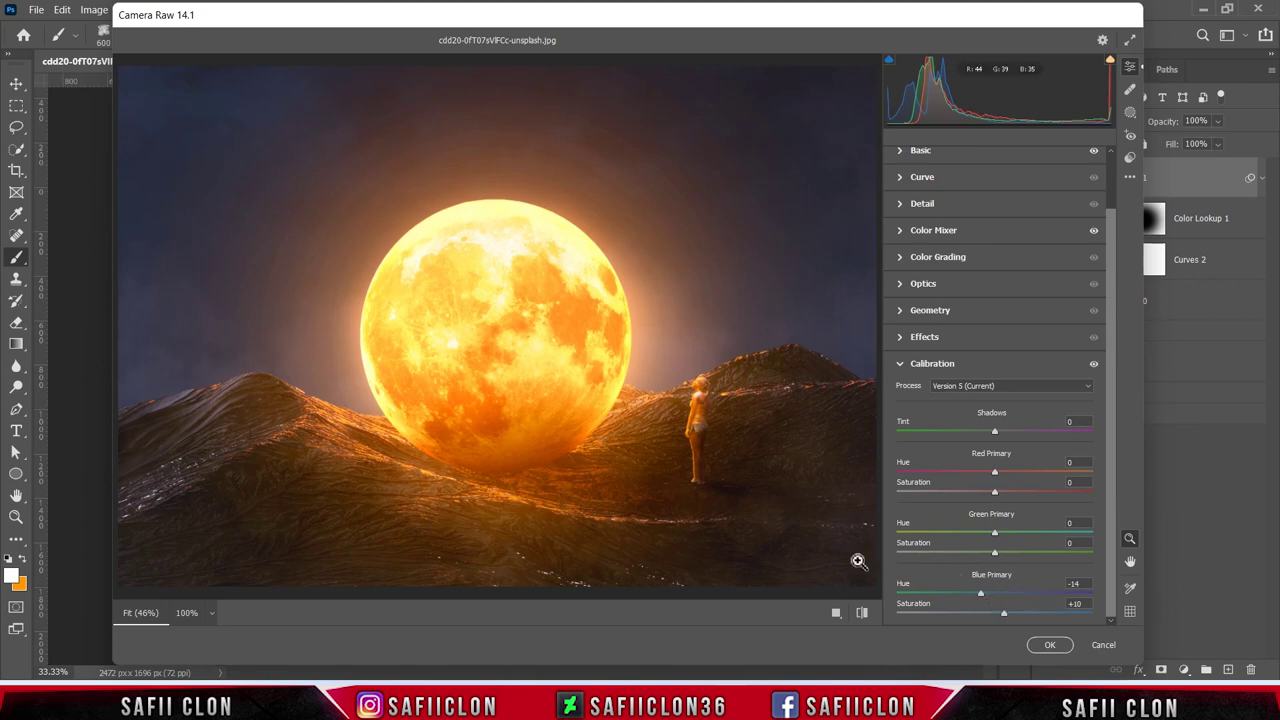
{"action": "left_click", "coordinate": [836, 612]}
{"action": "left_click", "coordinate": [803, 614]}
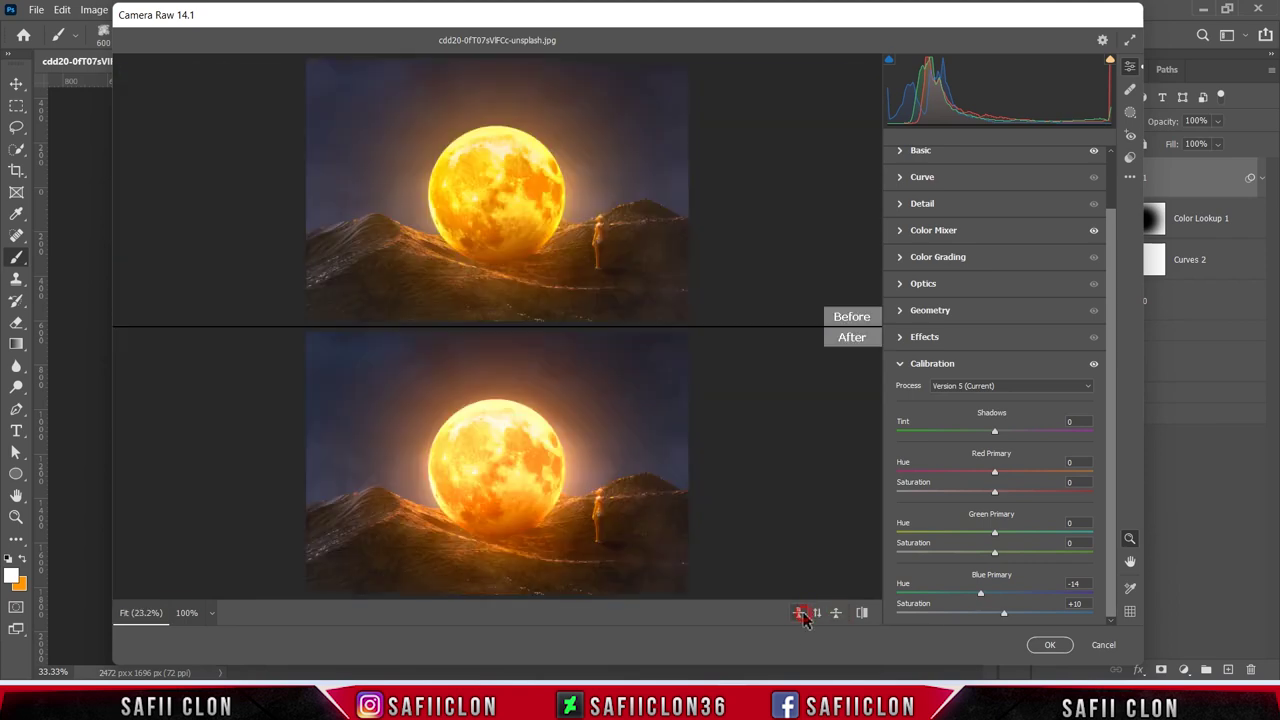
{"action": "left_click", "coordinate": [803, 614]}
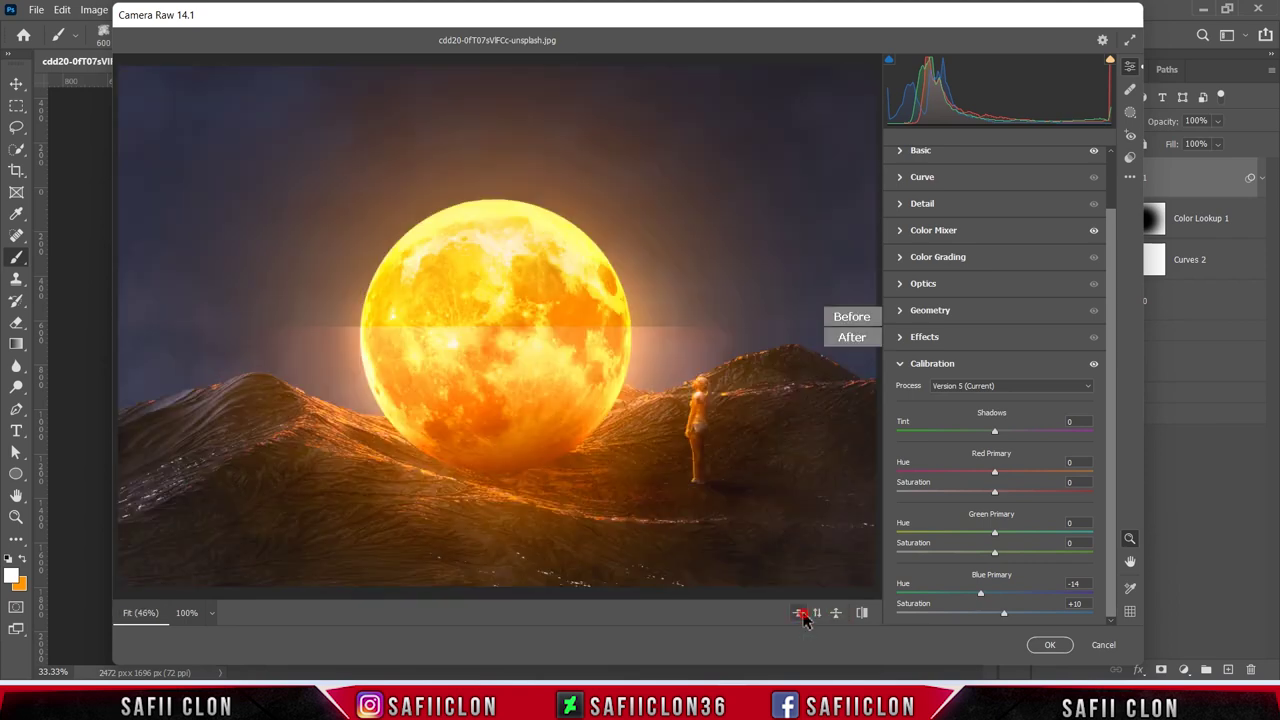
{"action": "left_click", "coordinate": [1050, 645]}
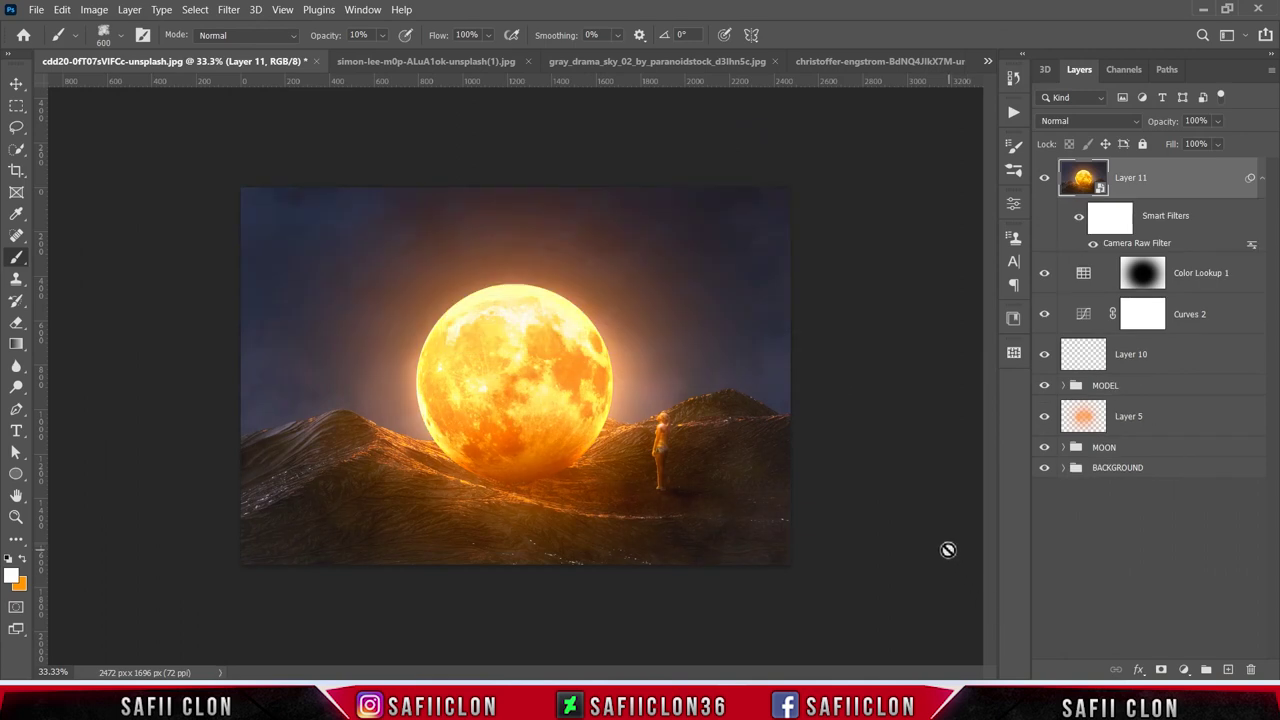
{"action": "left_click", "coordinate": [1045, 182]}
{"action": "left_click", "coordinate": [1045, 182]}
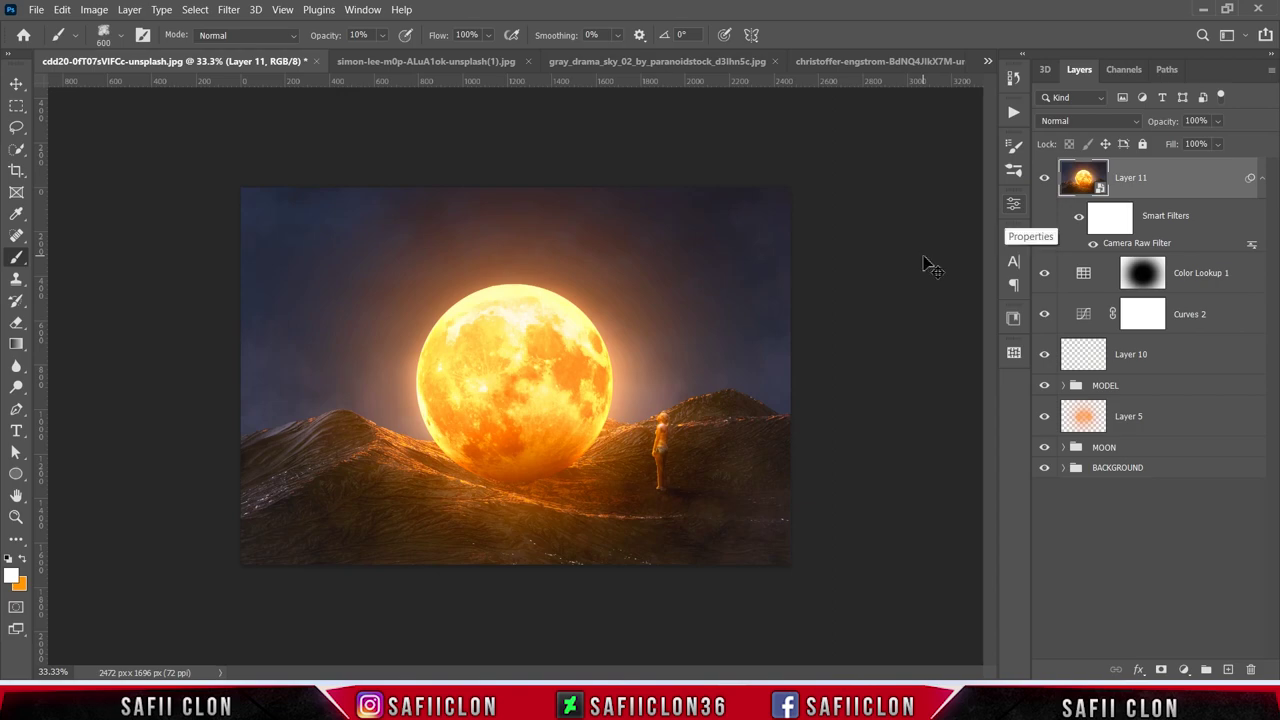
{"action": "key", "text": "ctrl+plus"}
{"action": "key", "text": "ctrl+plus"}
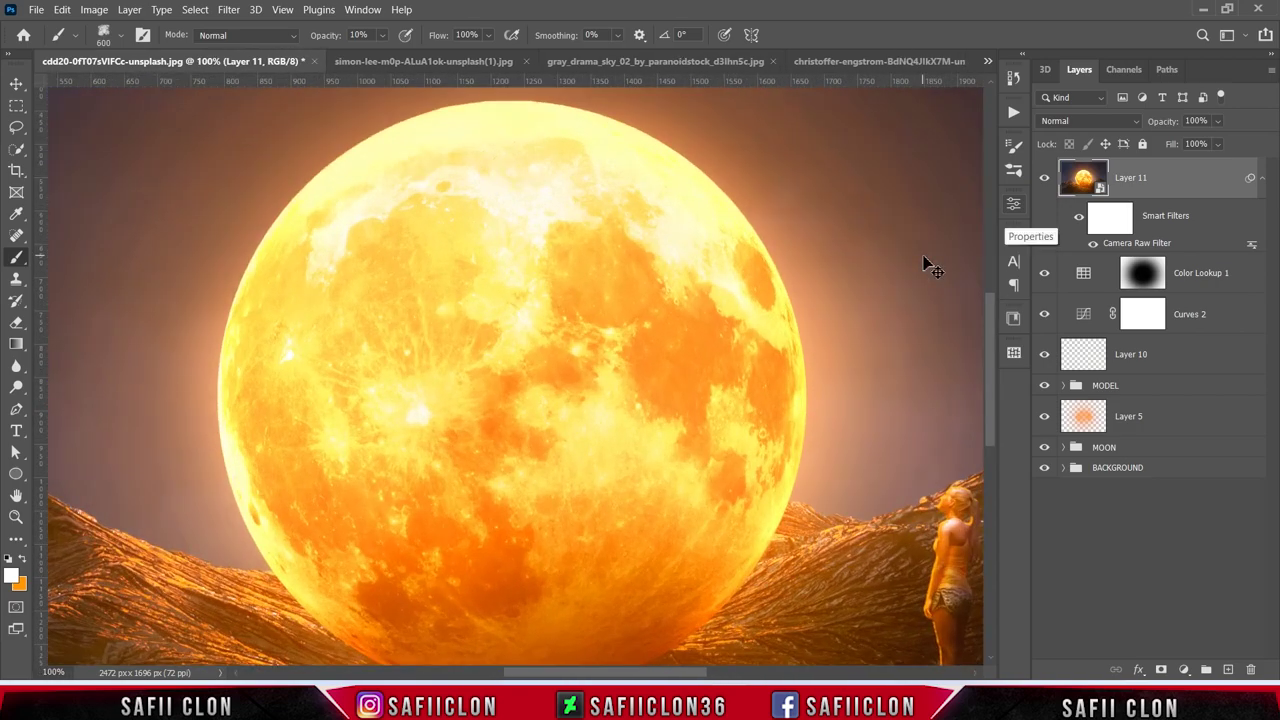
{"action": "key", "text": "ctrl+minus"}
{"action": "key", "text": "ctrl+minus"}
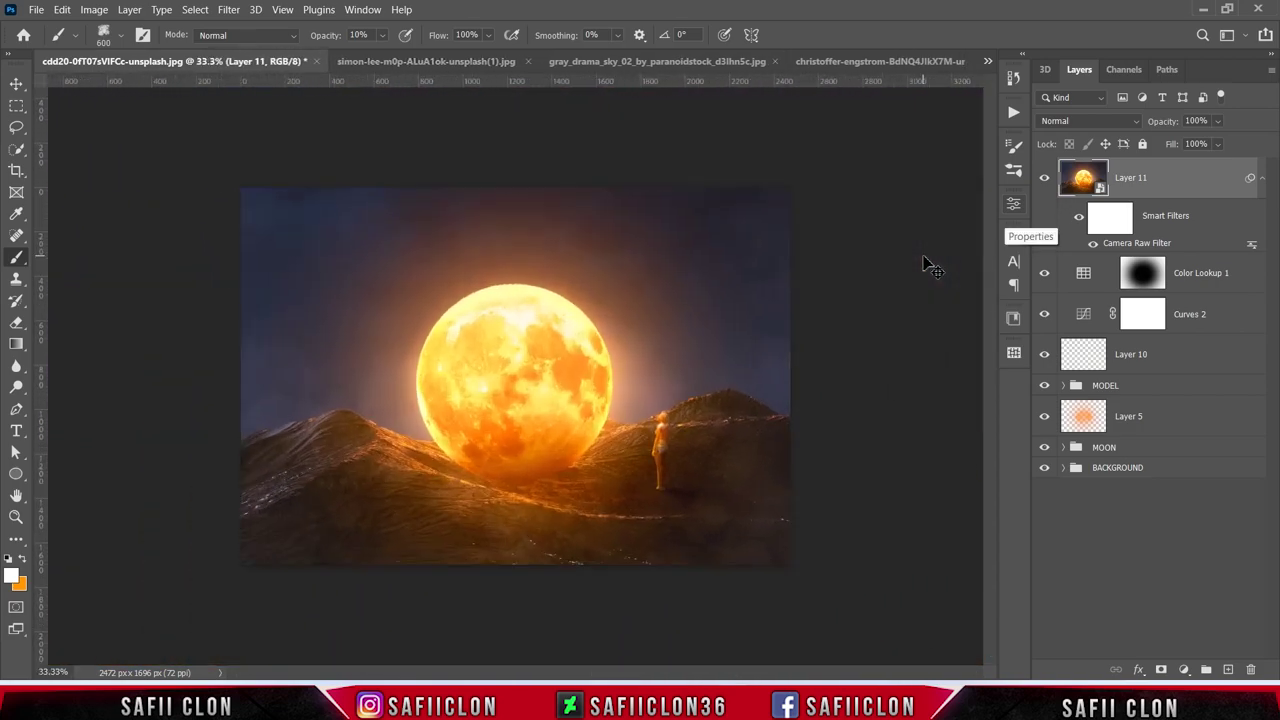